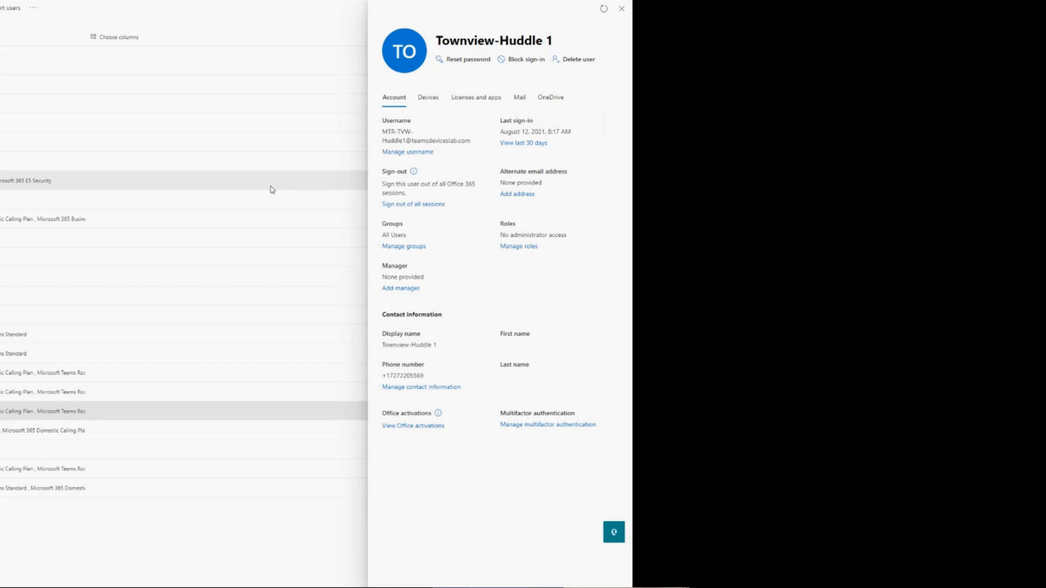
- Open the license assignments of Townview-Huddle 1, clear Microsoft Teams Rooms Standard and select Microsoft 365 E3 instead
click(468, 104)
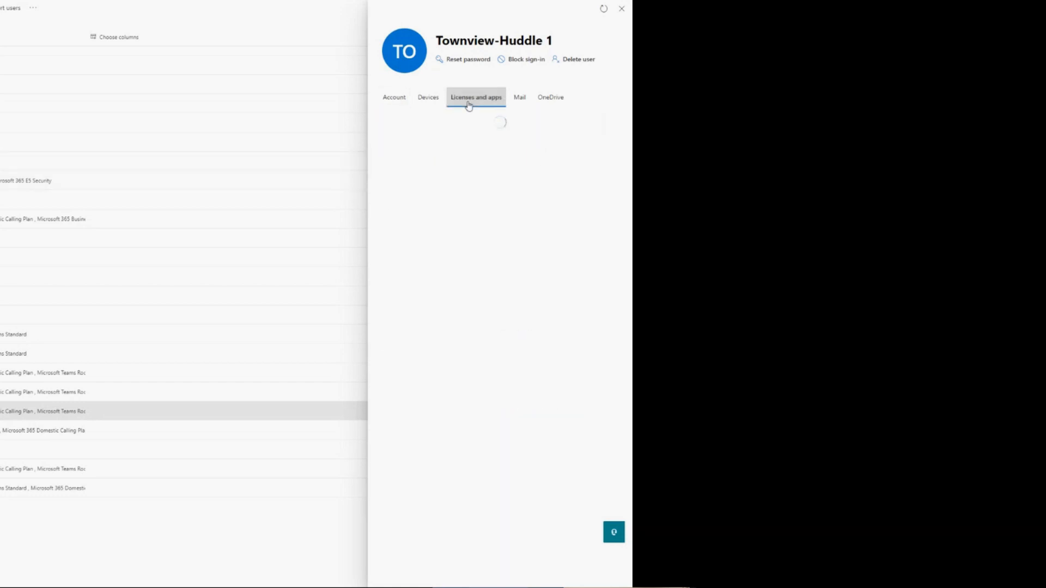
scroll(533, 215, down, 3)
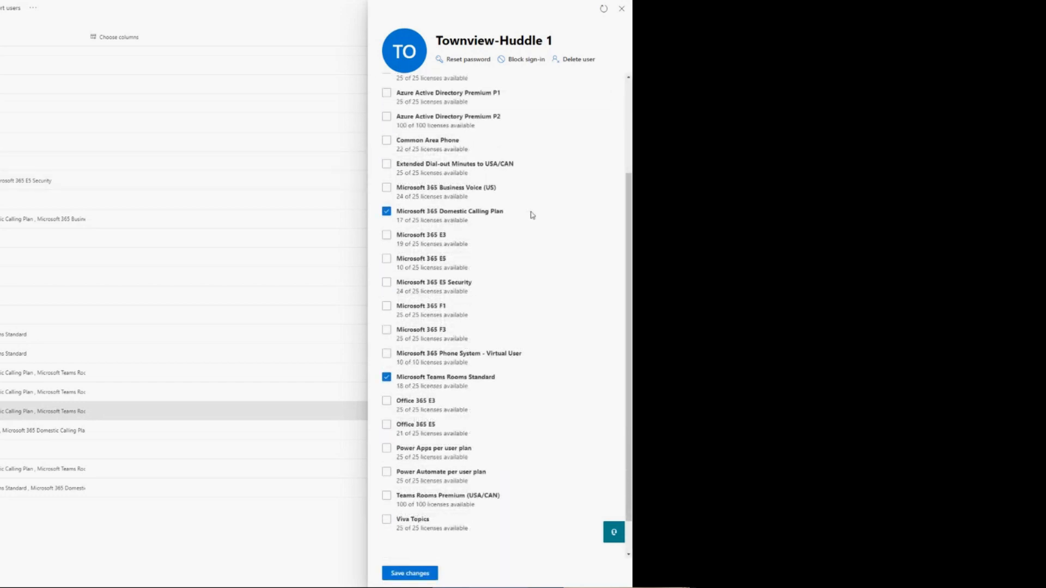
scroll(532, 215, up, 2)
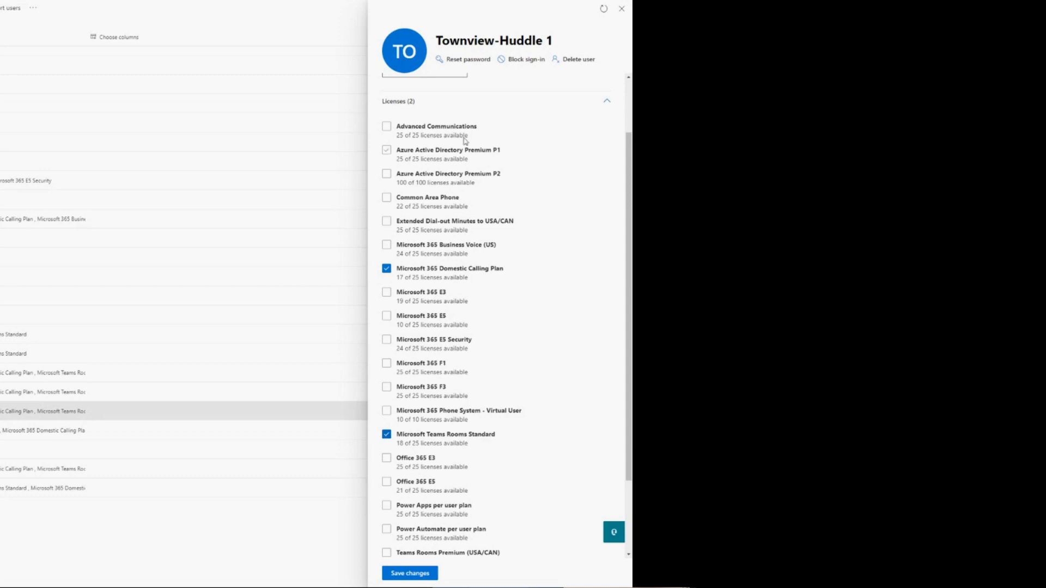
click(387, 150)
click(387, 435)
click(386, 149)
click(387, 294)
- Clear Microsoft 365 E3, select Azure Active Directory Premium P1 and Microsoft Teams Rooms Standard, and save the license changes
click(392, 293)
click(391, 150)
click(387, 436)
click(421, 574)
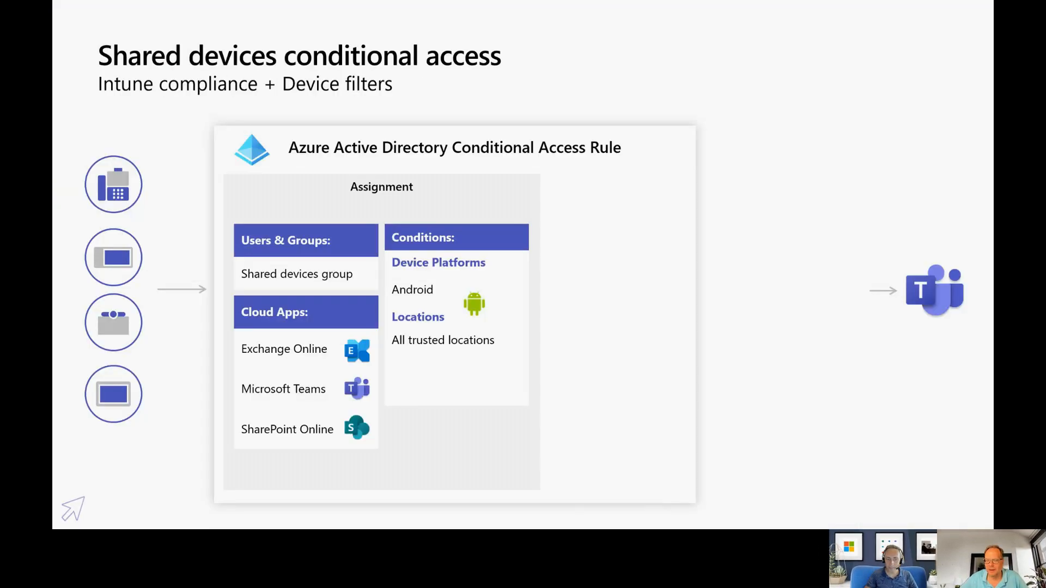
- Select the Townview-Conference Room 2 account in the active users list
click(106, 489)
click(106, 489)
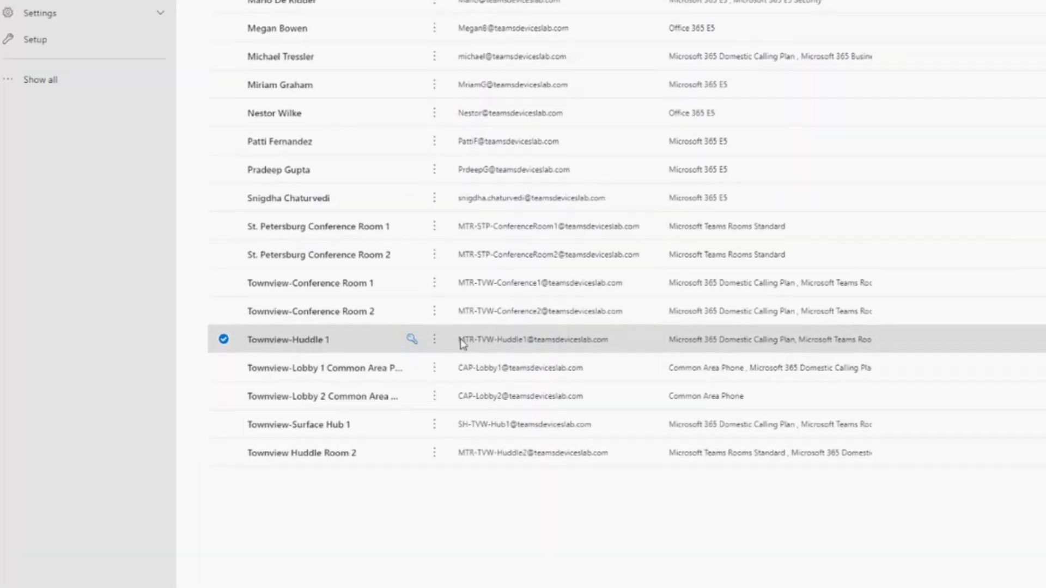
click(466, 313)
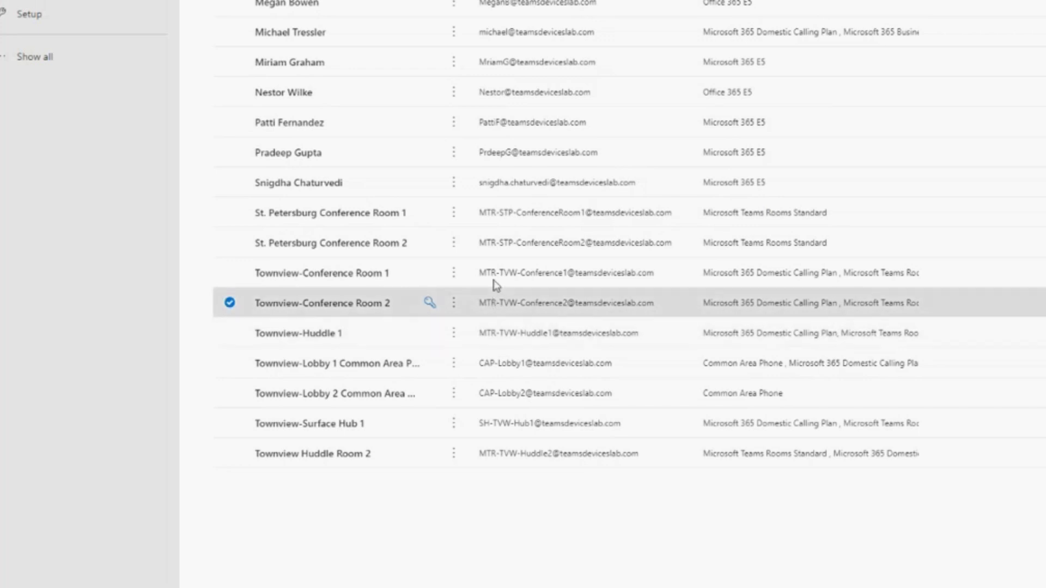
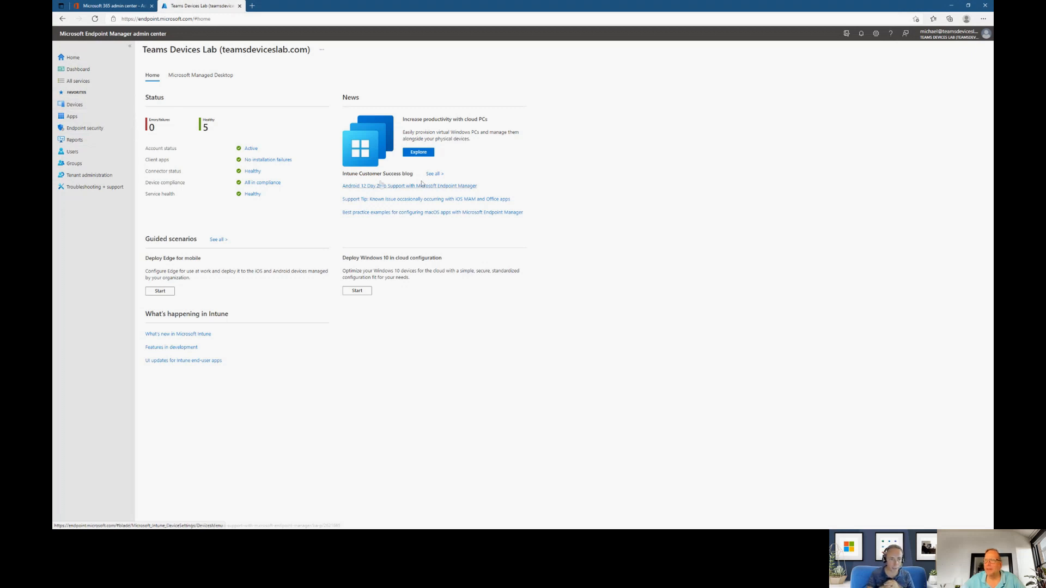
double_click(350, 175)
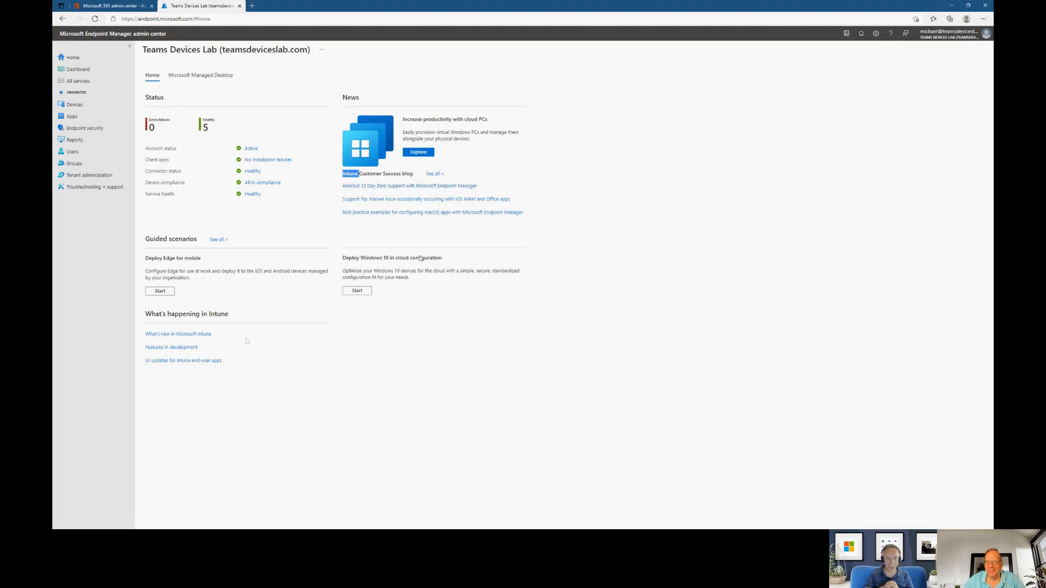
double_click(218, 315)
click(224, 312)
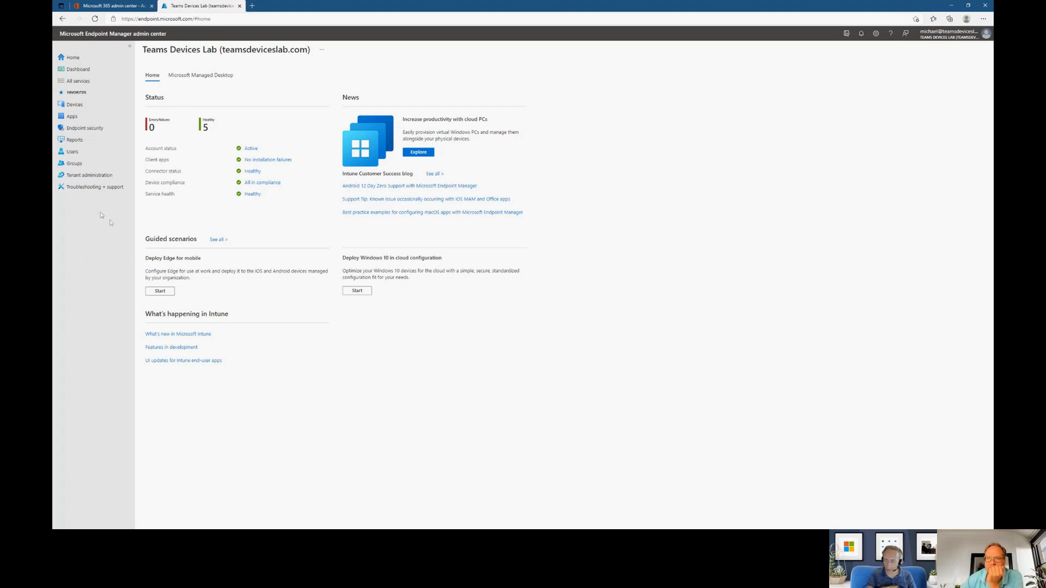
- Open the Android enrollment settings for personal and corporate-owned devices with device administrator privileges
click(75, 105)
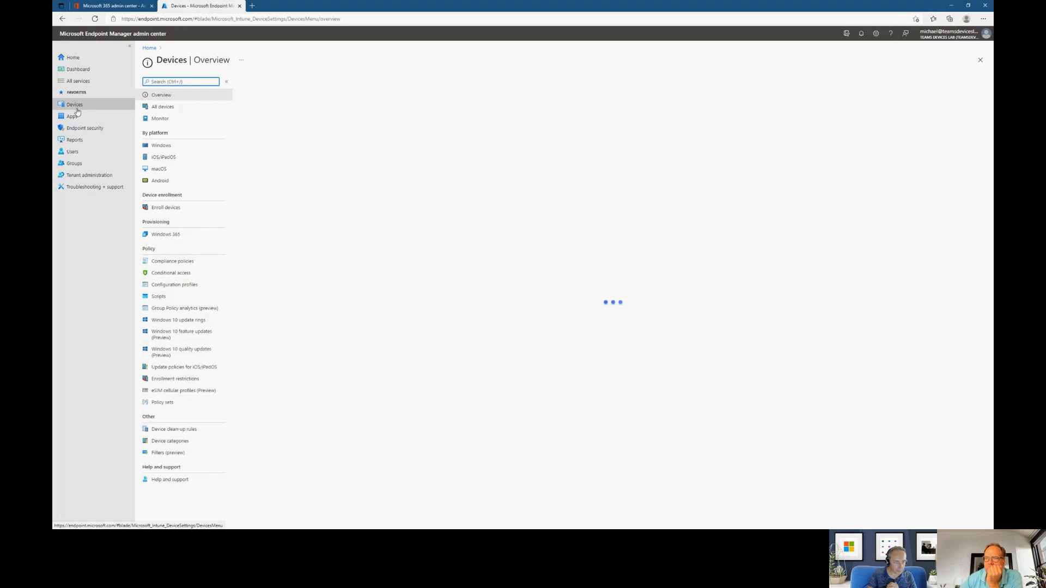
click(84, 108)
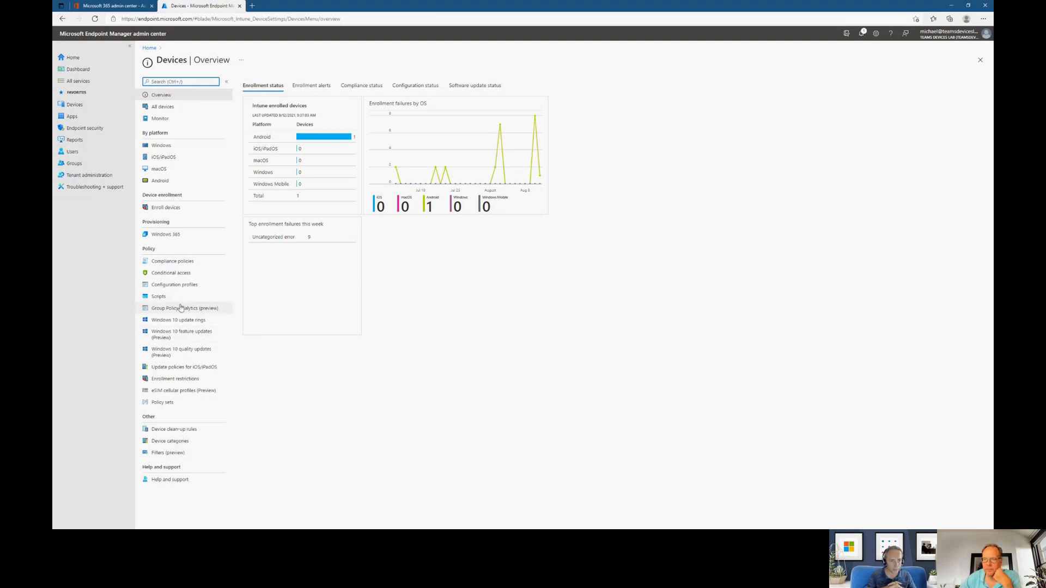
click(160, 207)
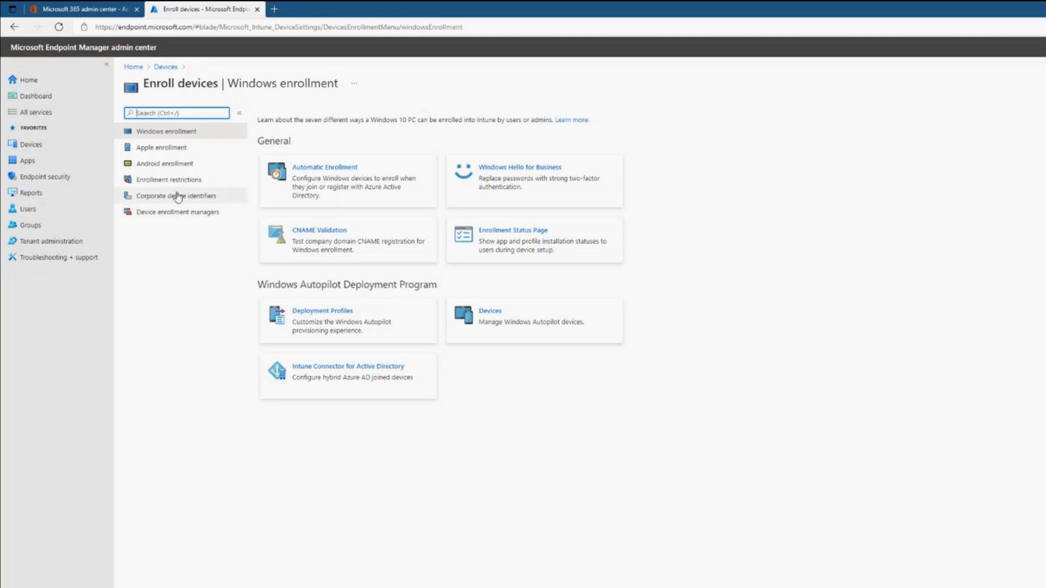
click(193, 163)
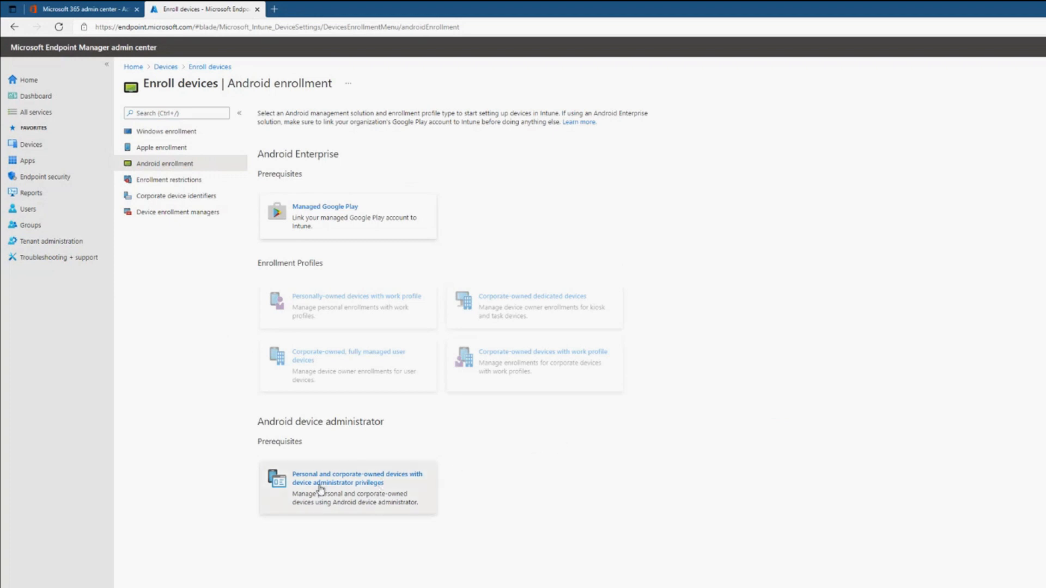
click(346, 496)
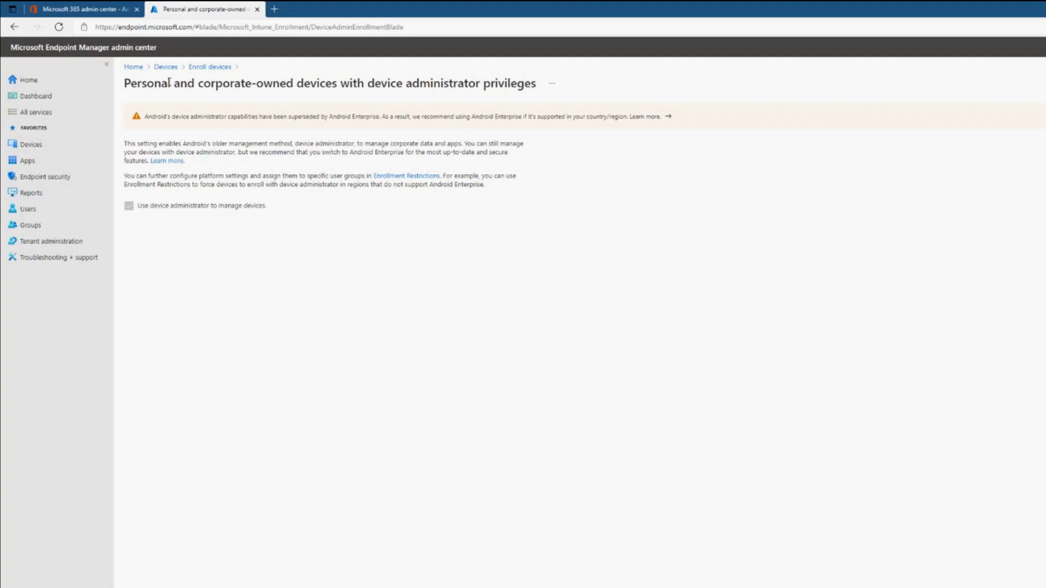
- Open the list of all groups and start creating a new group
click(29, 225)
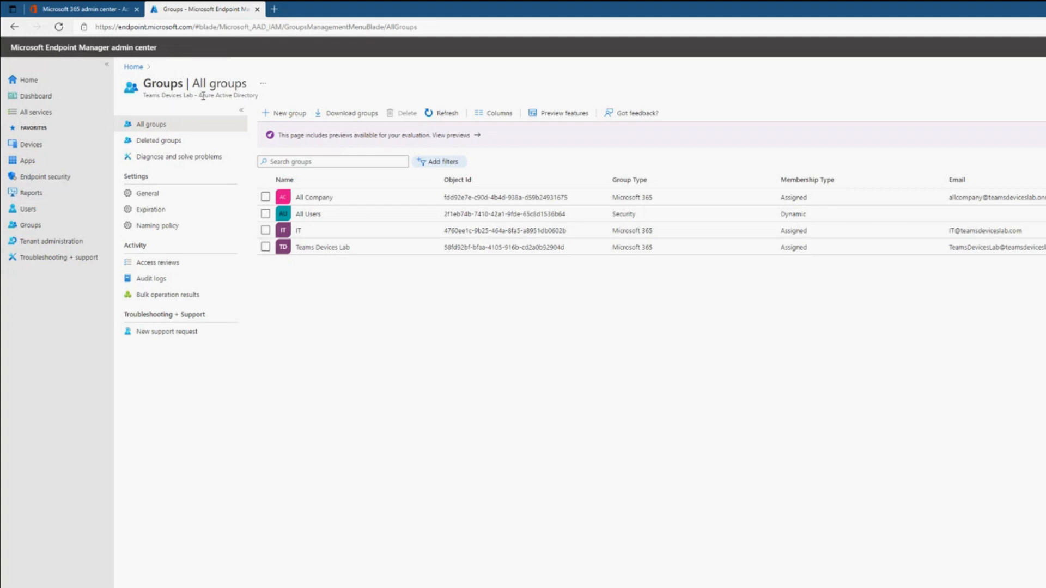
drag(199, 96, 245, 99)
click(334, 362)
drag(199, 96, 267, 101)
click(267, 101)
click(288, 113)
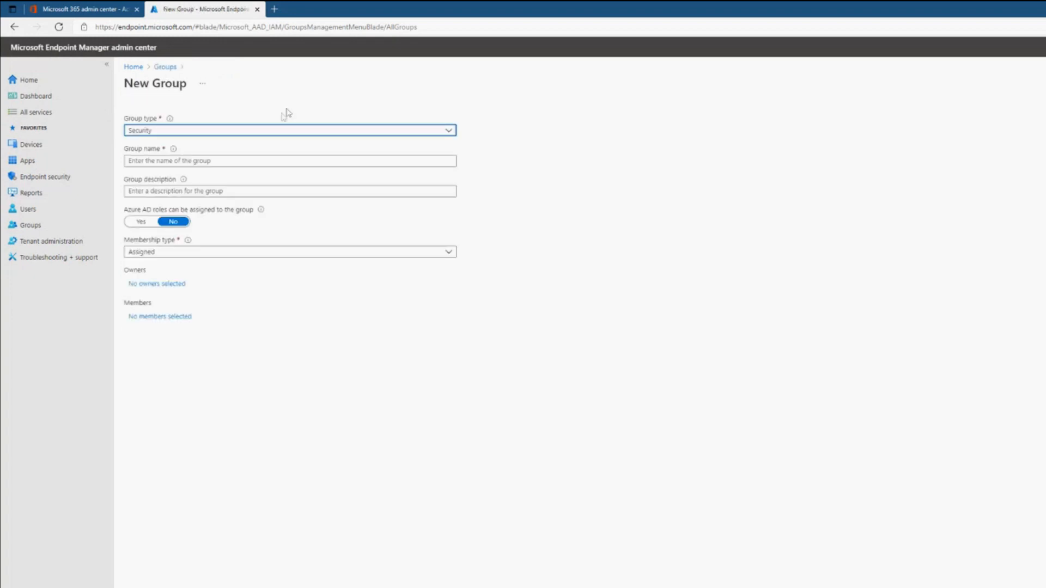
- Choose Security as the new group's type and name it Teams Rooms Accounts
click(252, 132)
click(251, 133)
click(244, 134)
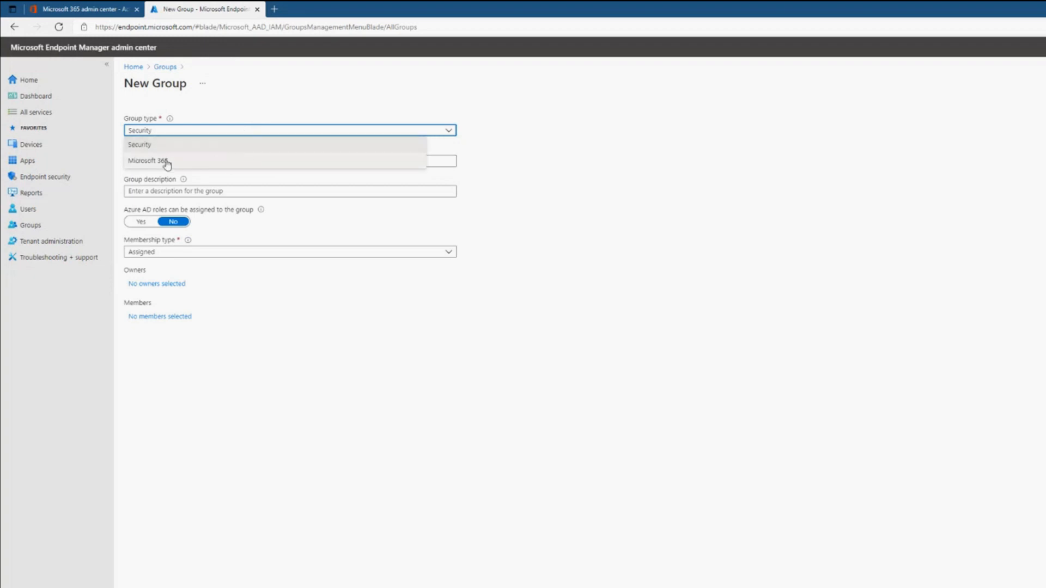
click(229, 148)
click(266, 162)
text(T)
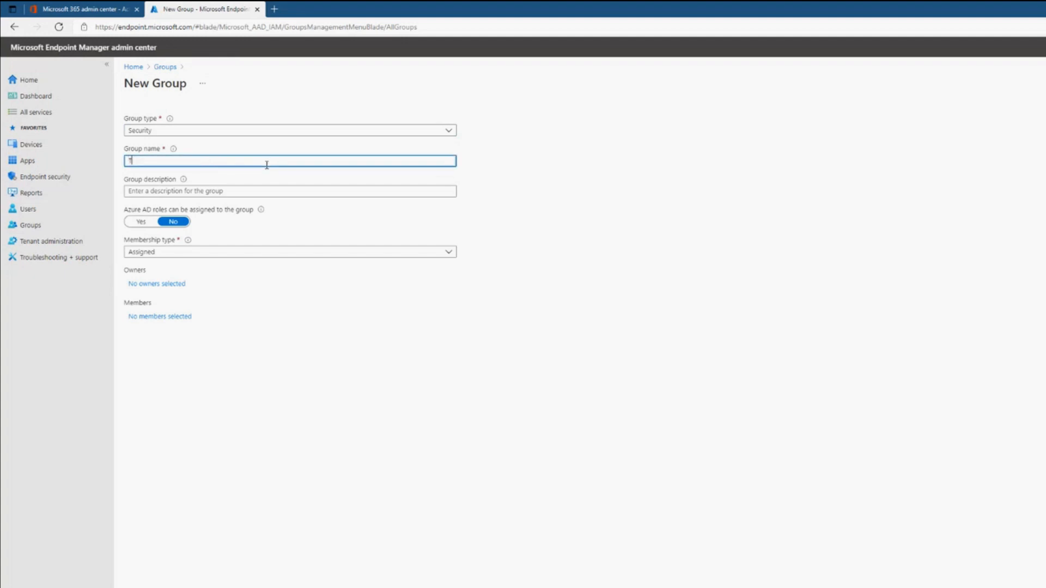
text(eams Rooms Accounts)
- Enter the group description "All Teams Rooms Accounts dynamic group" and set the membership type to Dynamic User
click(169, 192)
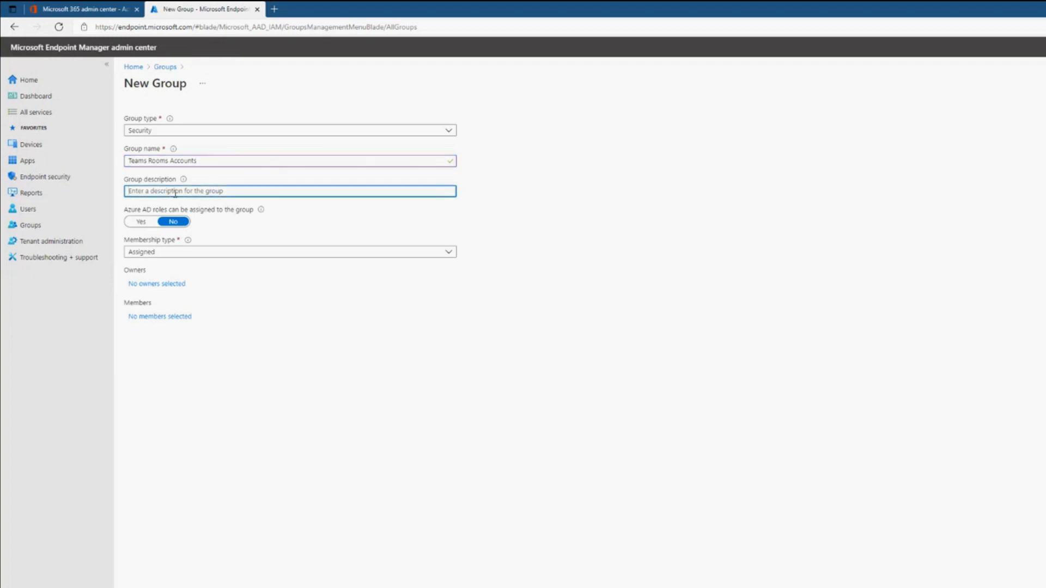
text(All Teams Rooms Accounts dynamic group)
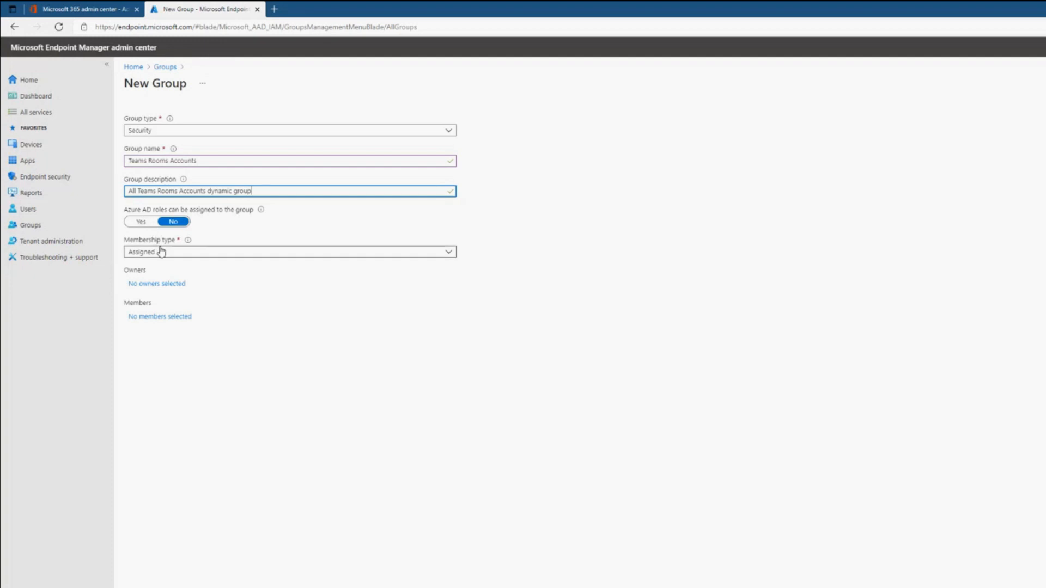
click(183, 253)
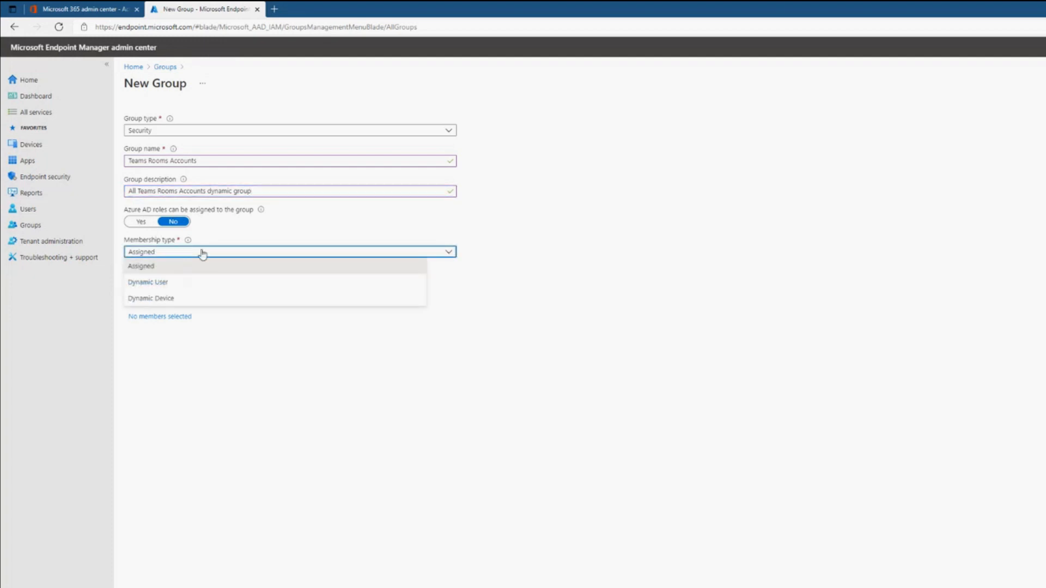
click(172, 284)
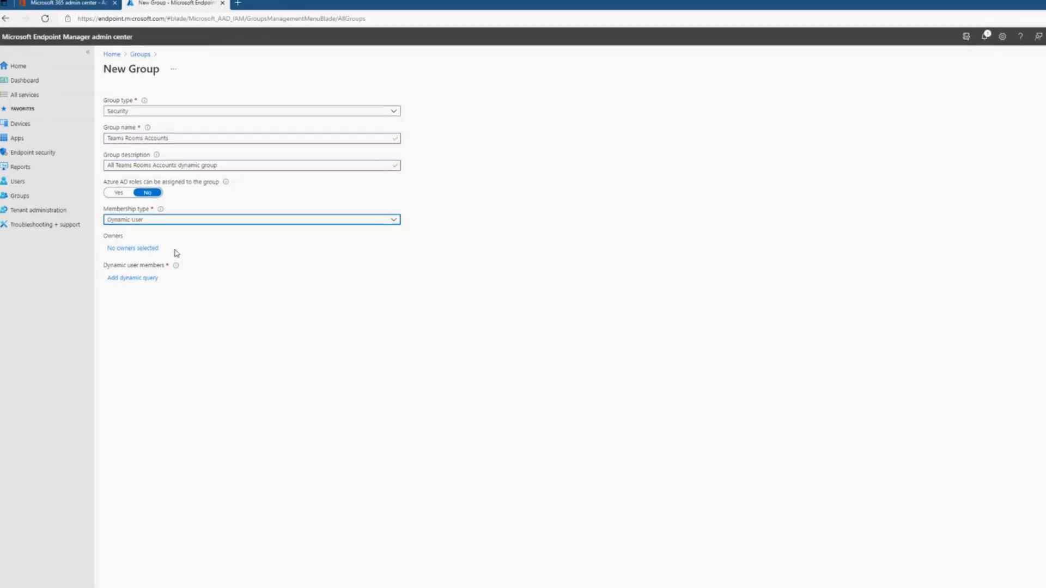
click(132, 226)
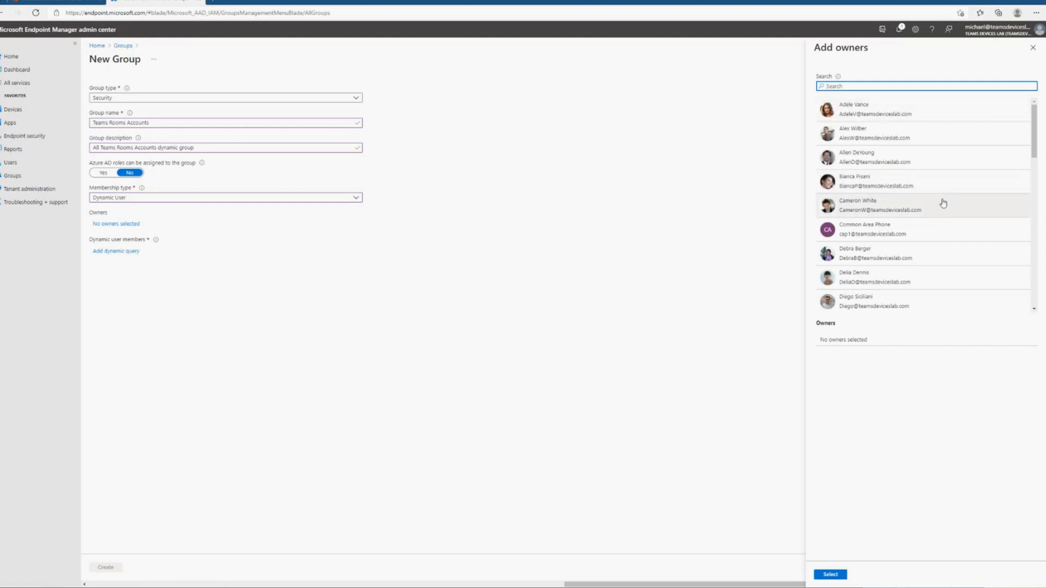
scroll(944, 204, down, 5)
scroll(943, 203, down, 5)
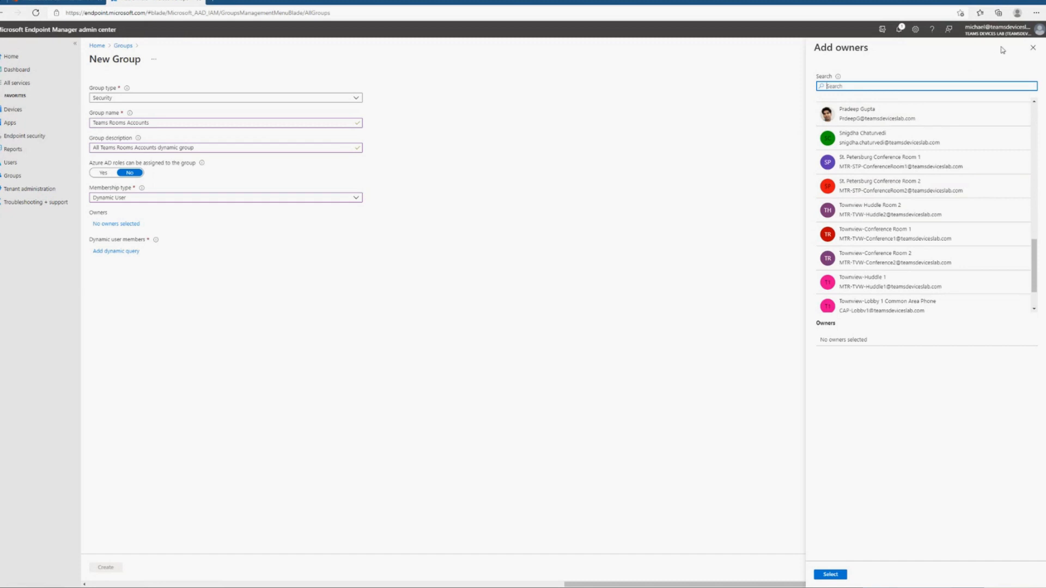
click(1032, 48)
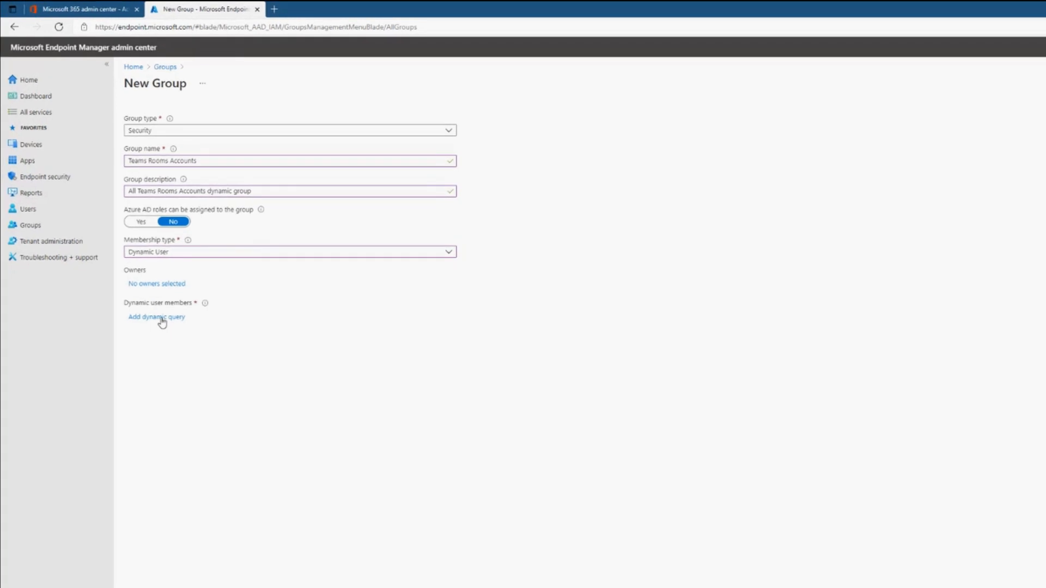
- Add a dynamic query whose rule matches users with a userPrincipalName that starts with MTR-
click(162, 318)
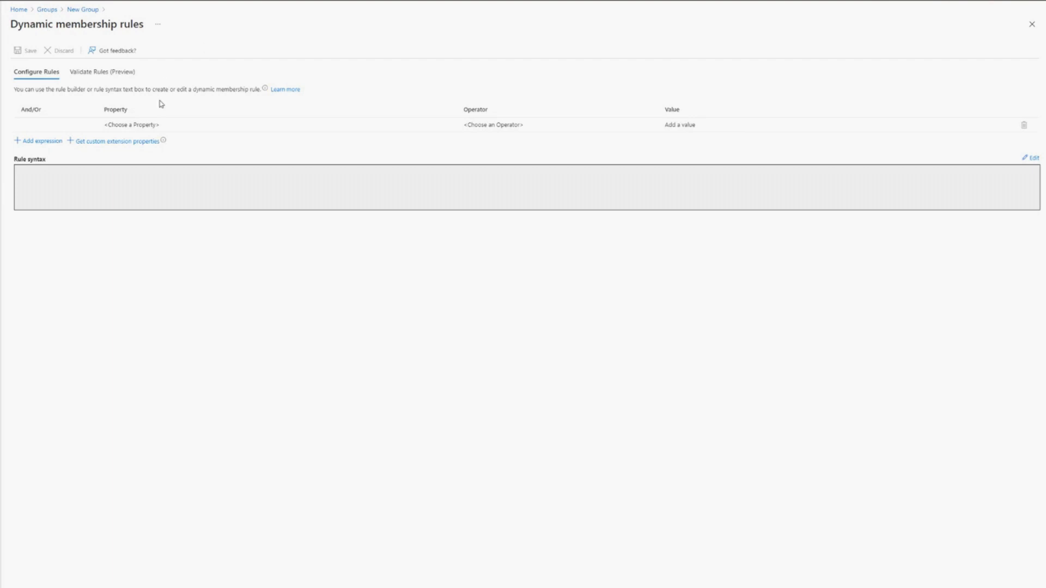
click(167, 124)
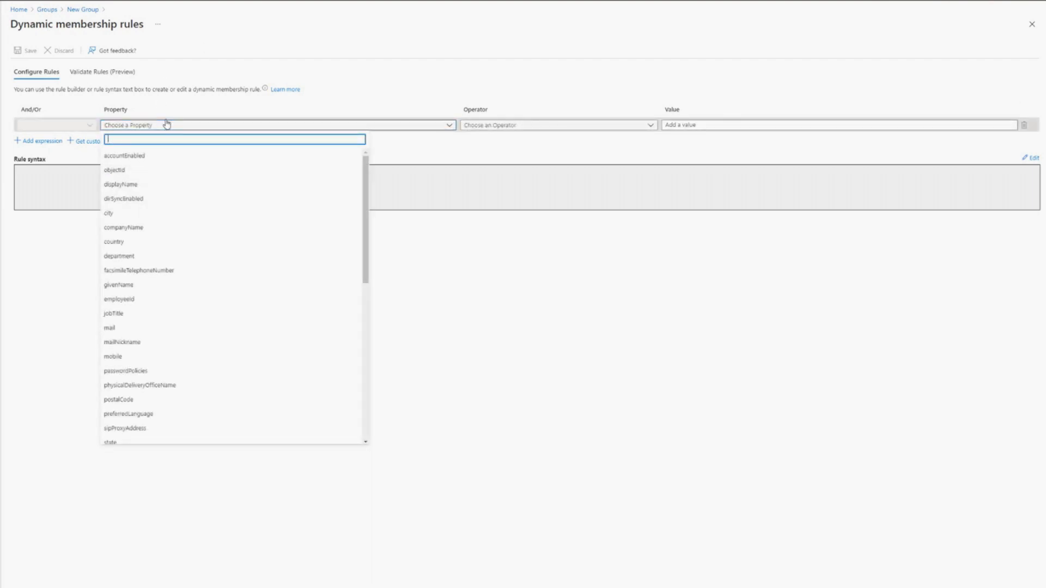
scroll(291, 226, down, 10)
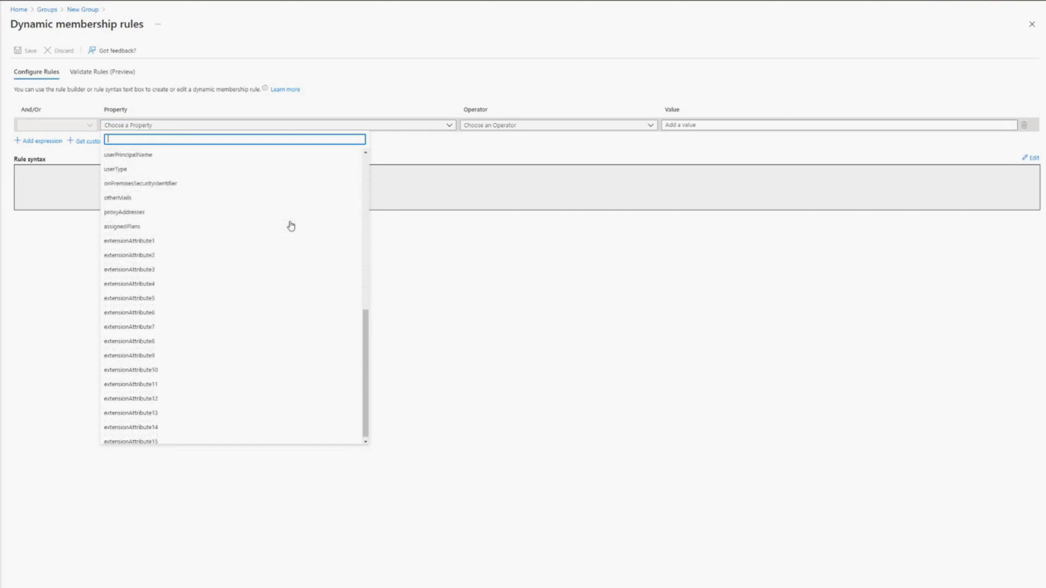
scroll(291, 226, up, 3)
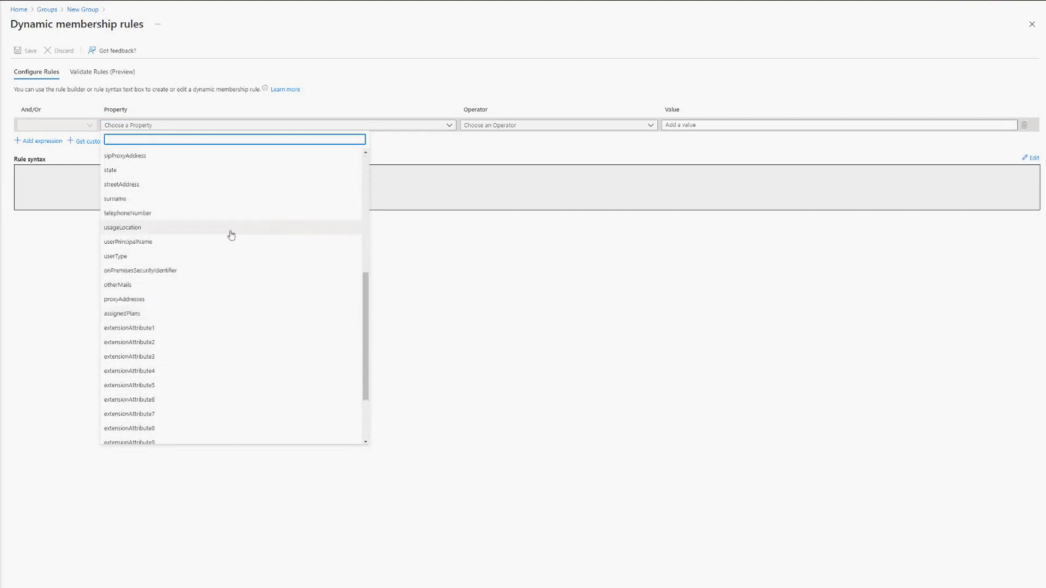
click(130, 243)
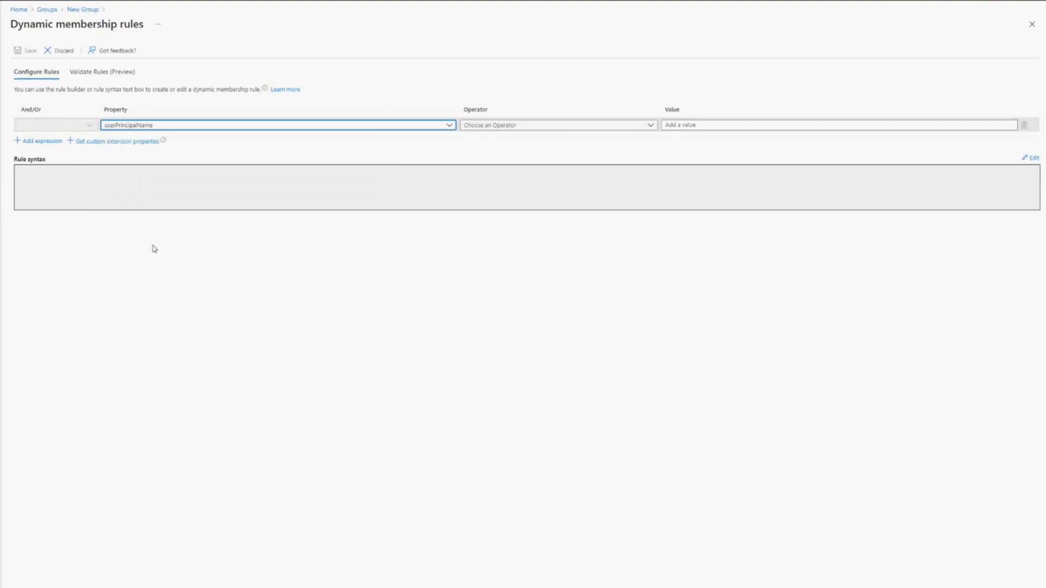
click(561, 130)
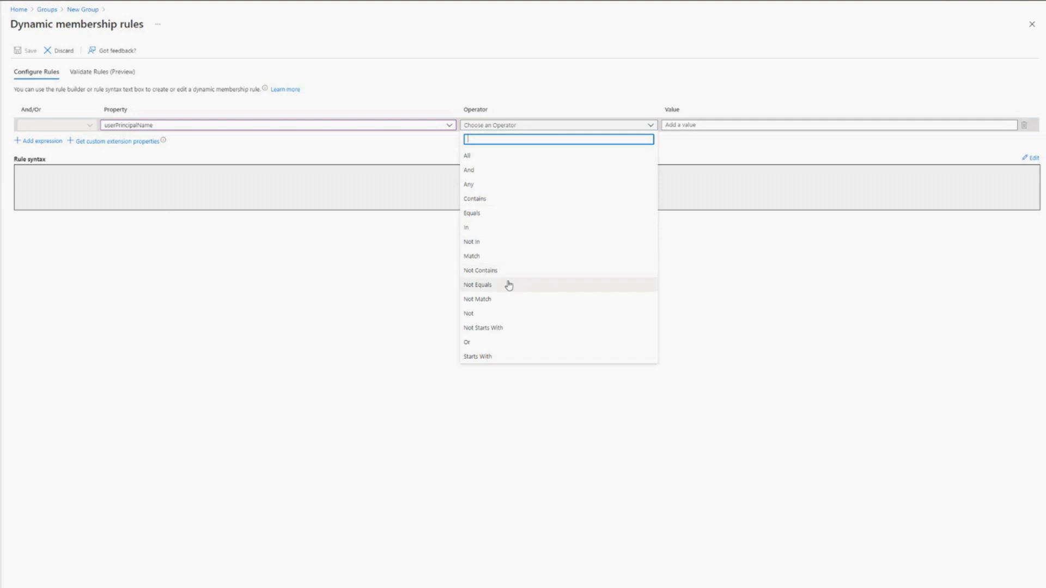
click(498, 357)
click(720, 125)
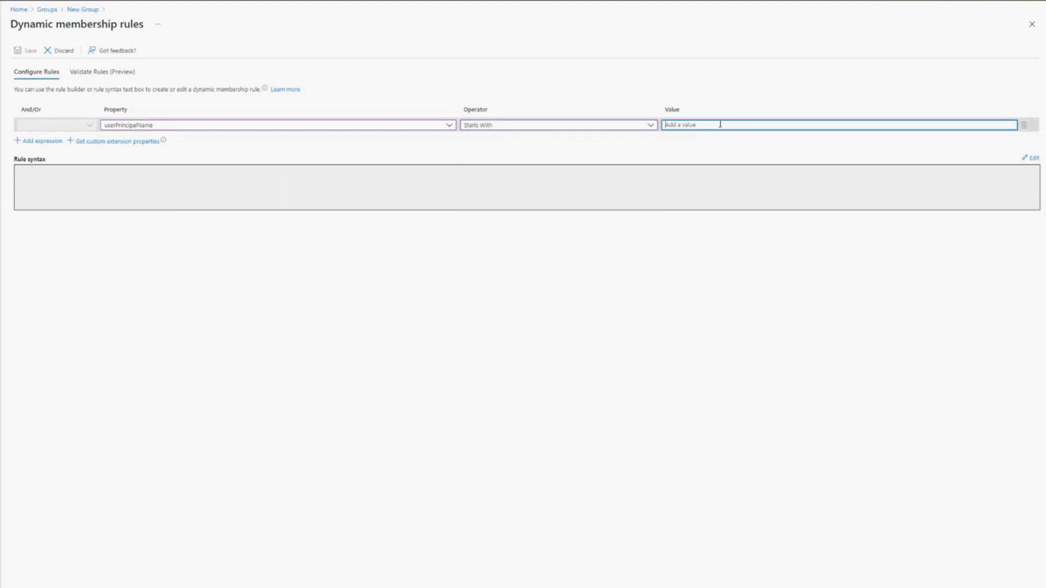
text(MTR-)
click(33, 142)
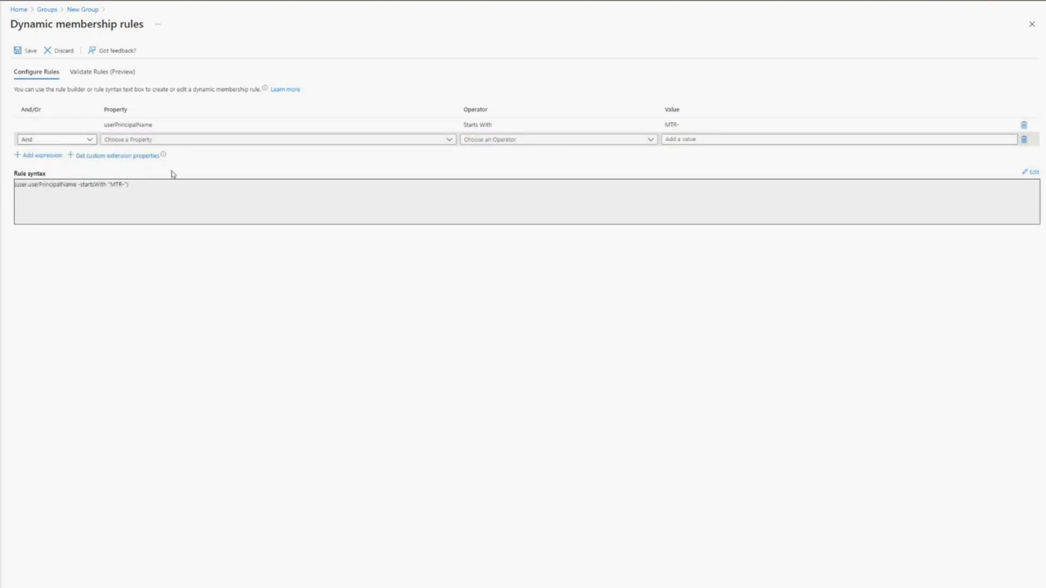
- Save the dynamic membership rule and create the Teams Rooms Accounts group
click(20, 59)
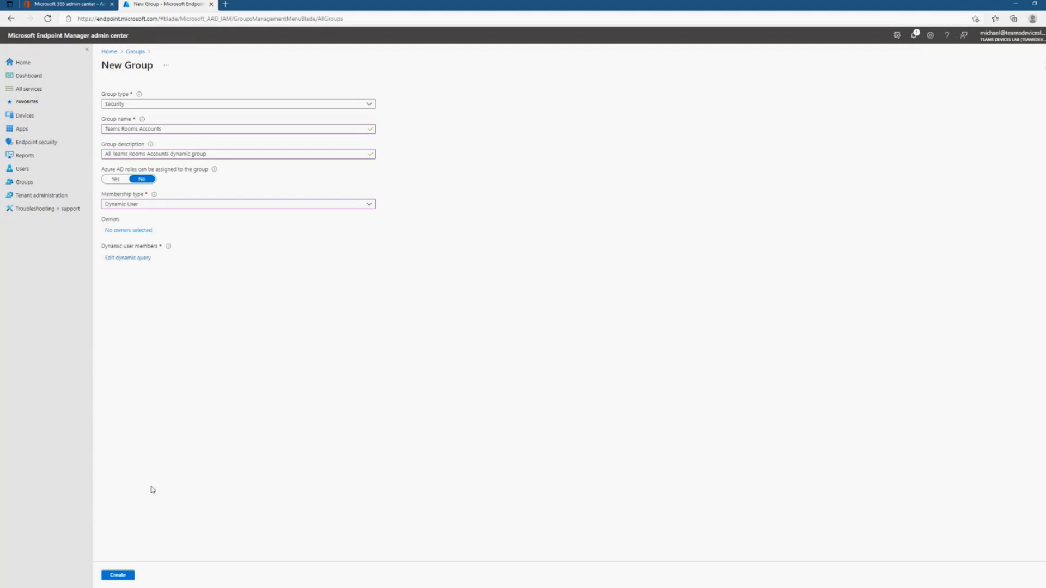
click(117, 575)
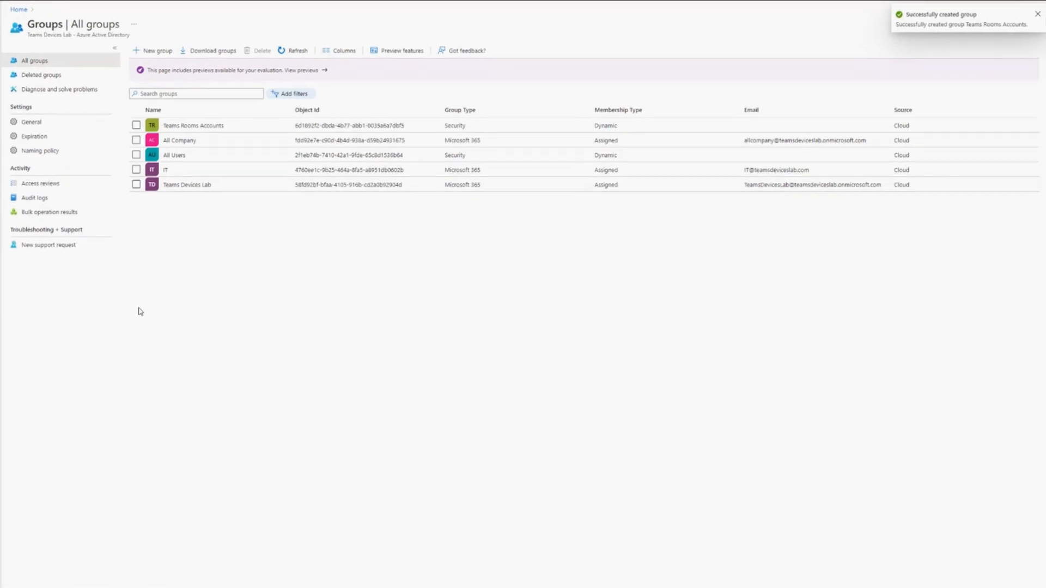
- Check the properties and members of the Teams Rooms Accounts group, refreshing the member list, and return to the list of all groups
click(188, 128)
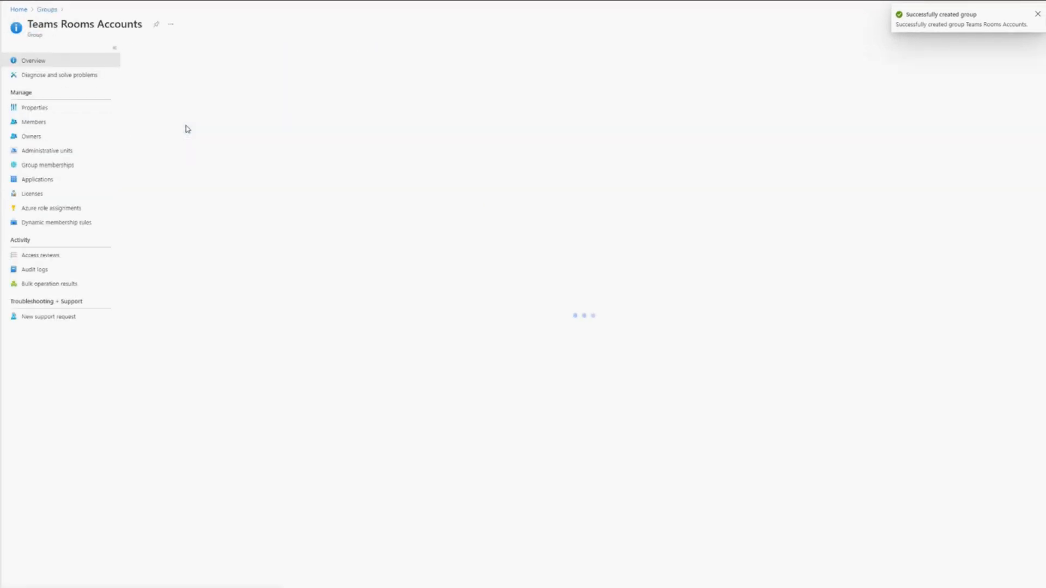
click(35, 122)
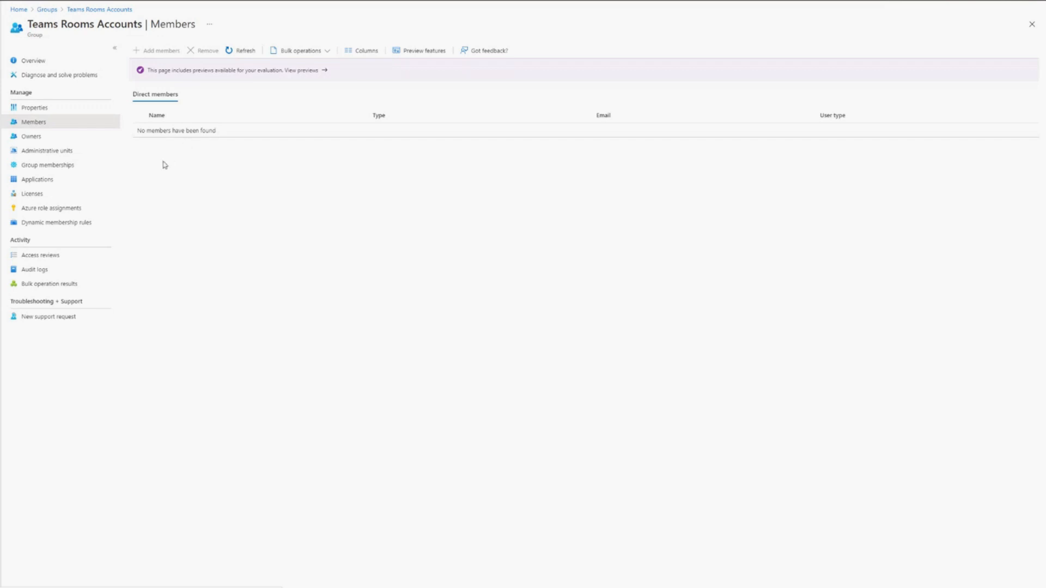
click(229, 52)
click(47, 10)
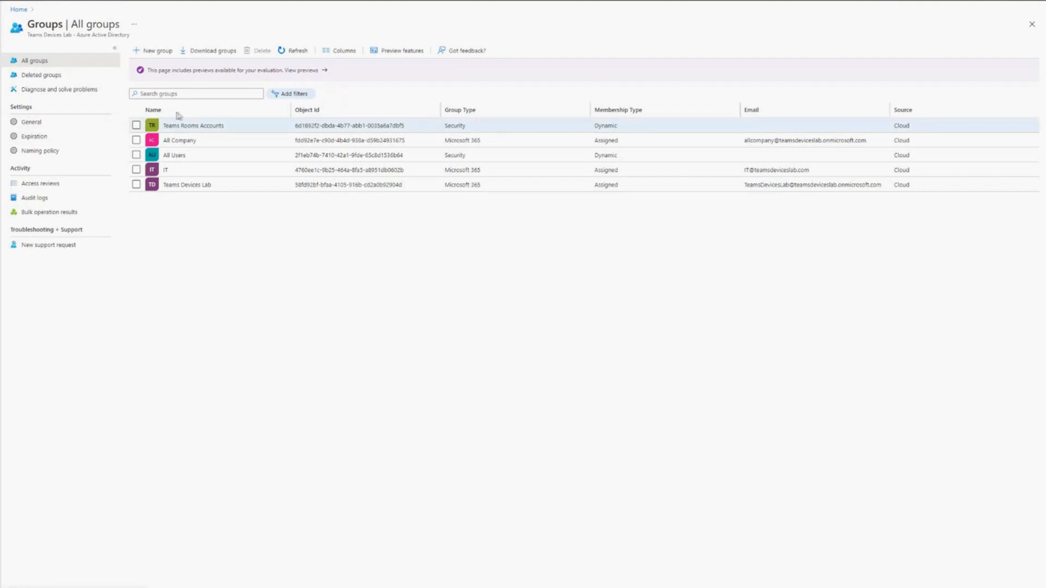
click(203, 126)
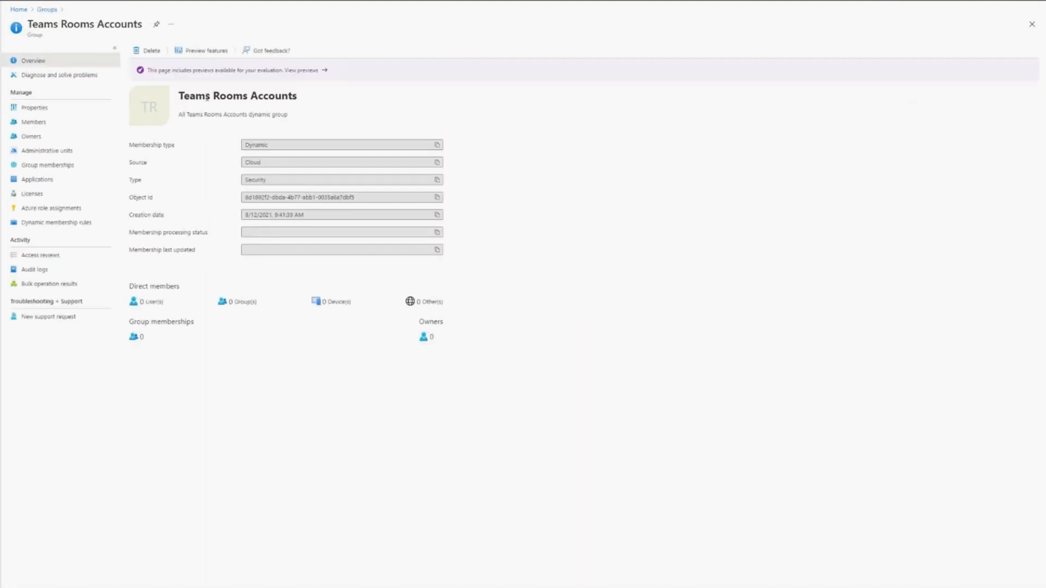
click(46, 108)
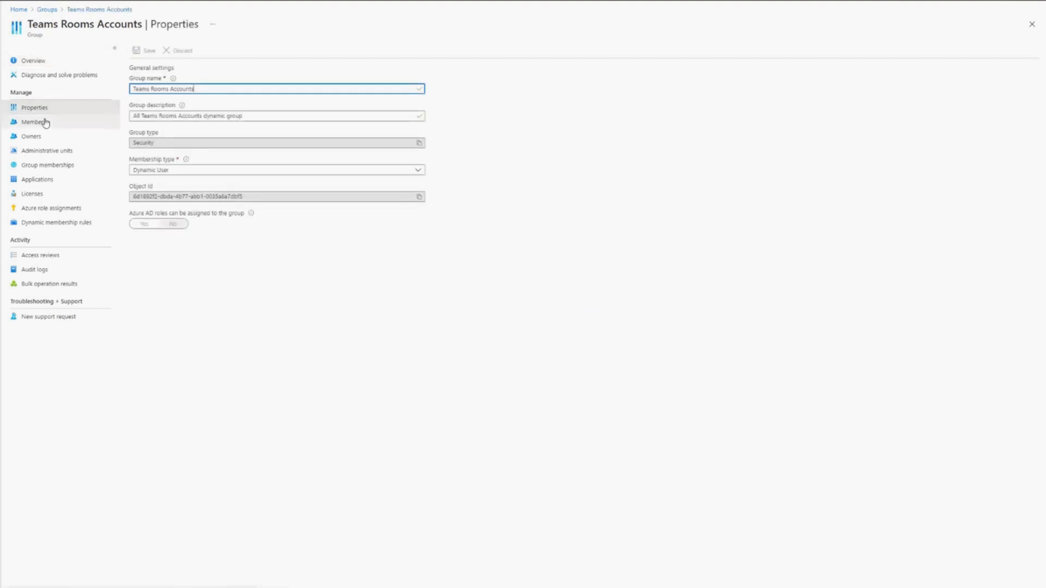
click(45, 122)
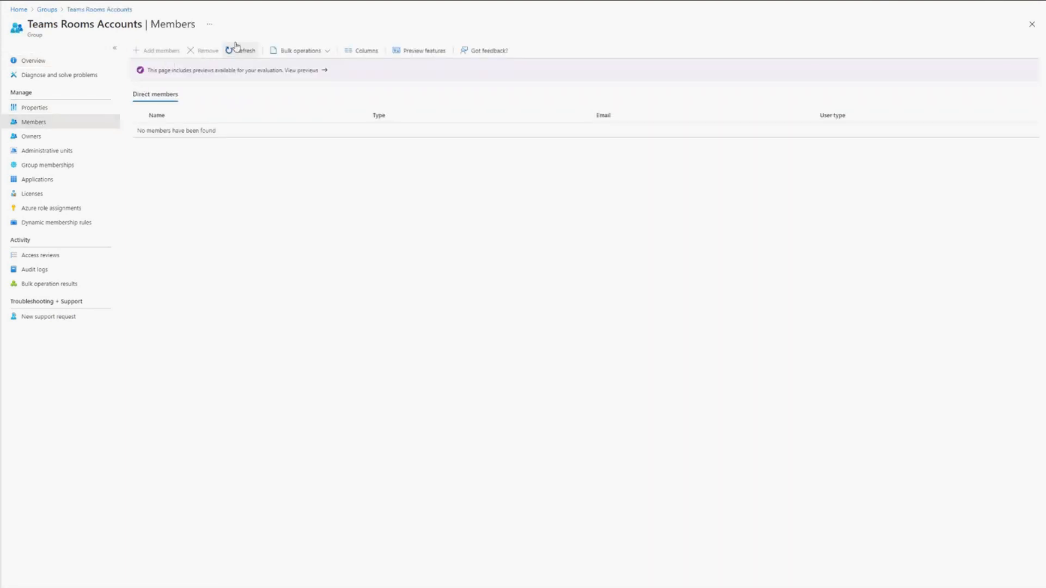
click(47, 10)
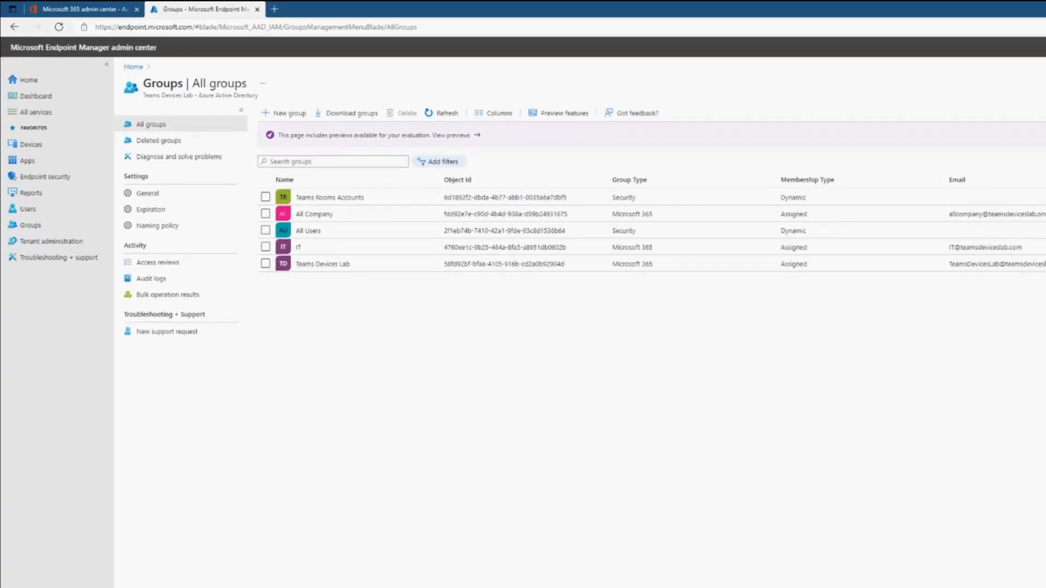
- Start a new device compliance policy for the Android device administrator platform
click(33, 145)
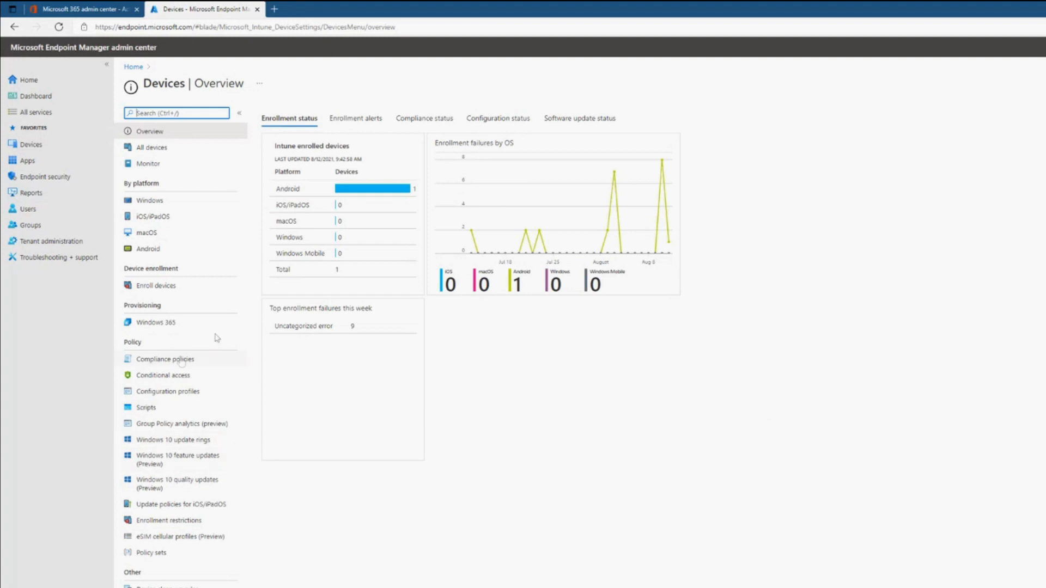
click(164, 359)
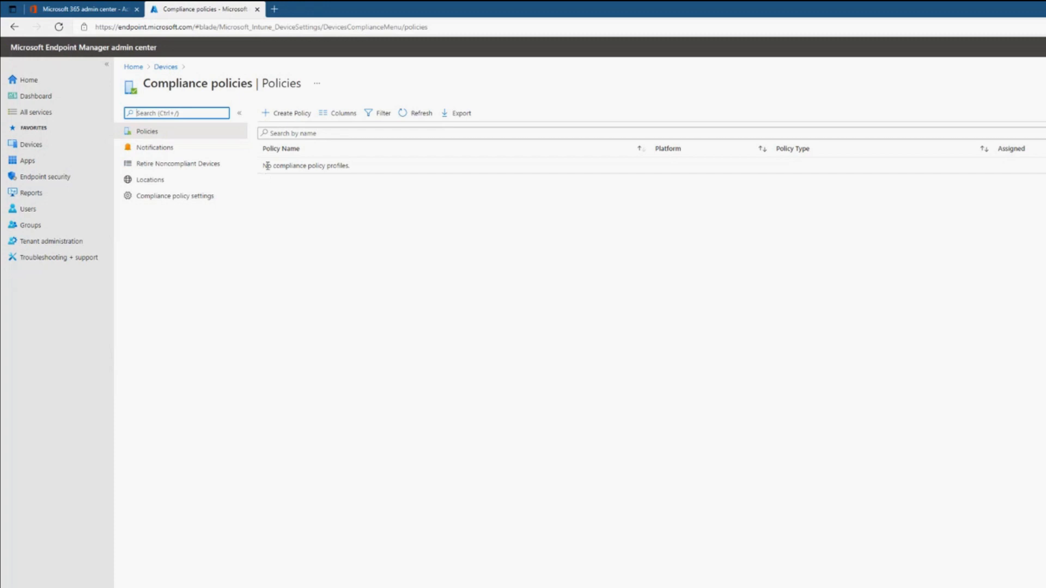
click(271, 116)
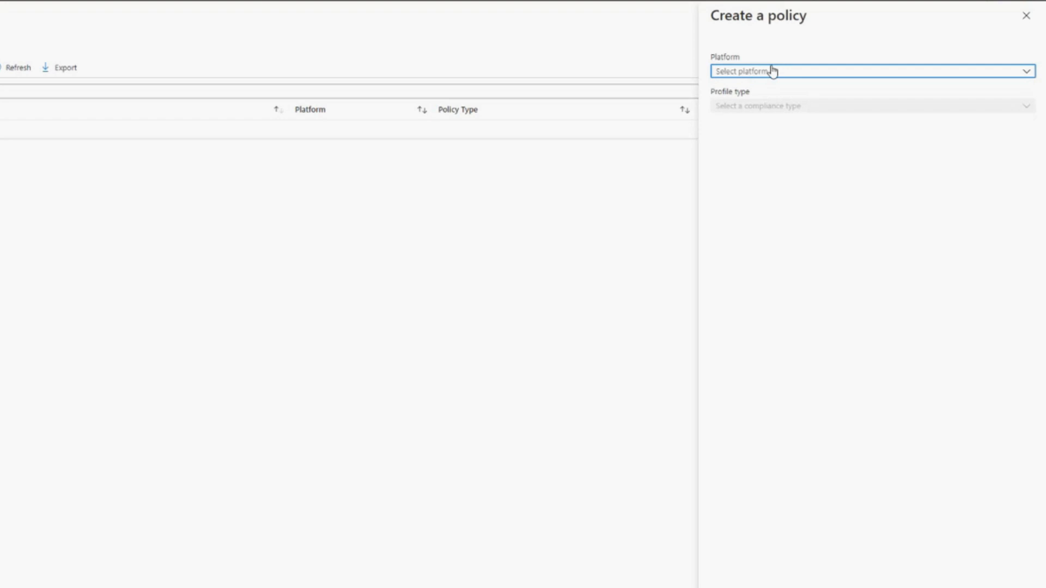
click(773, 71)
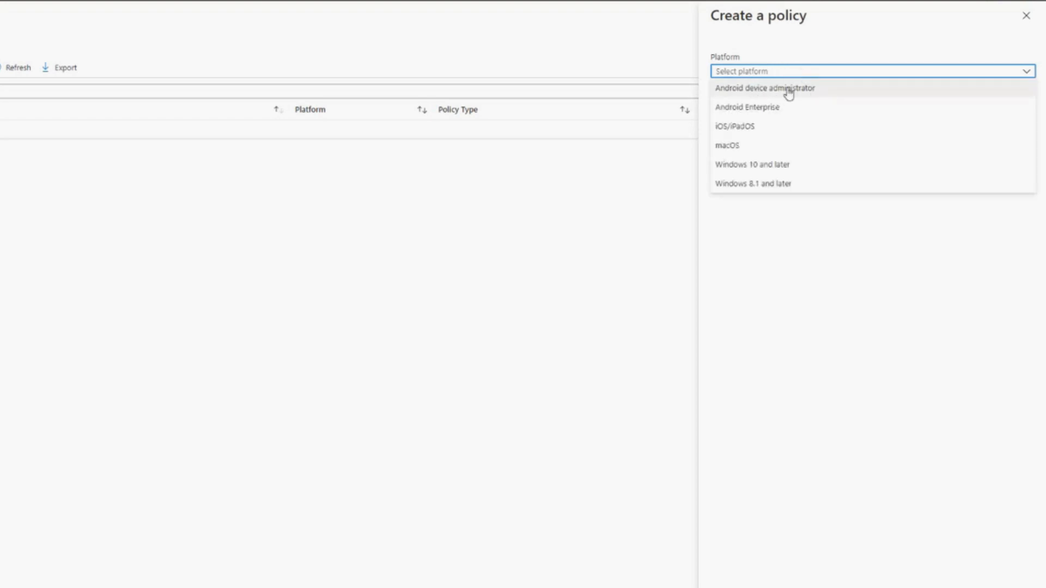
click(789, 91)
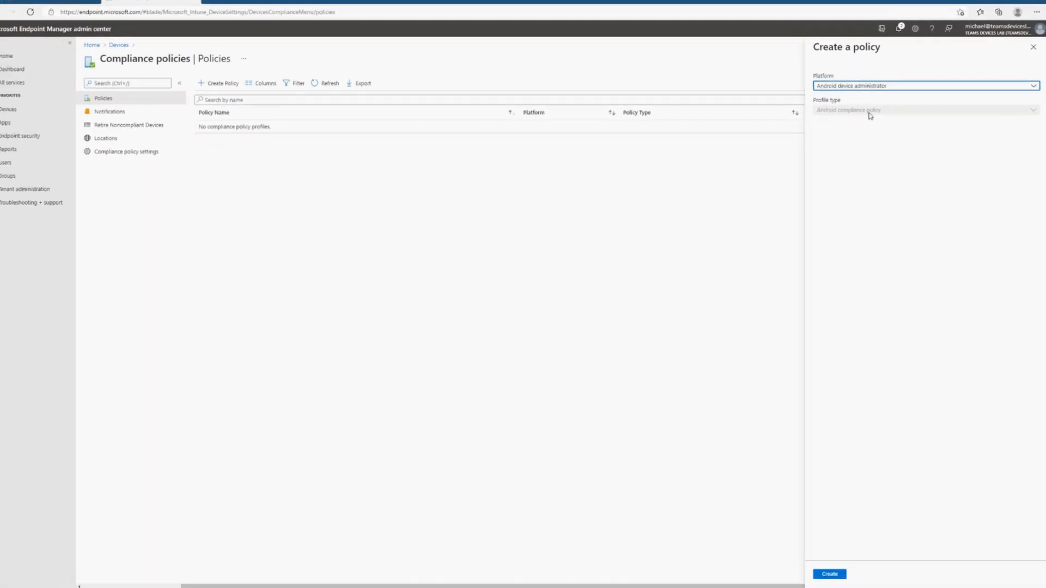
click(830, 575)
- Name the policy "Teams Rooms Android", describe it as "Compliance Policy to measure compliance of Teams Rooms Android accounts", and continue to the compliance settings
click(228, 108)
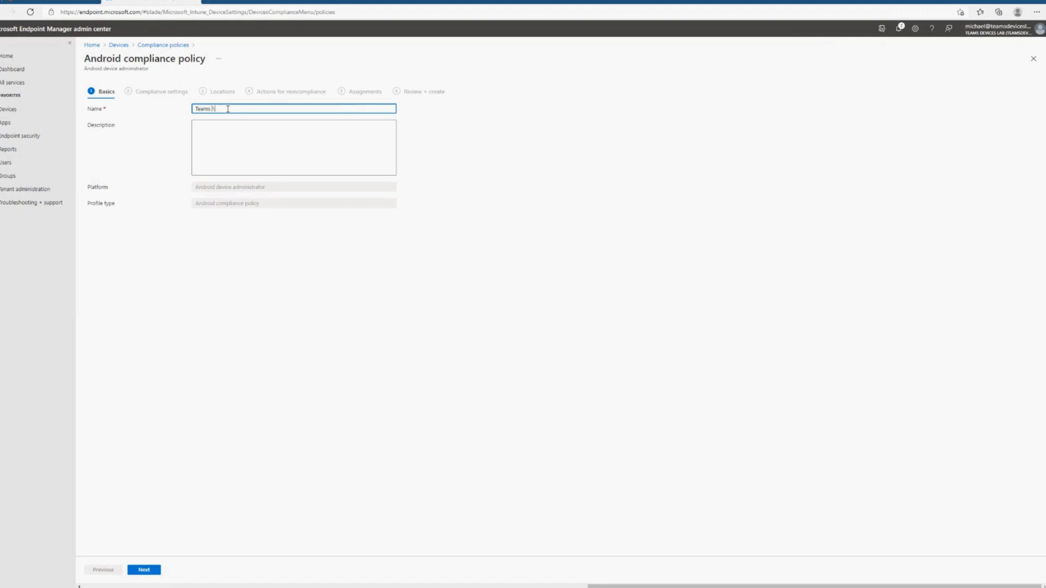
click(217, 139)
text(Com)
text(pli)
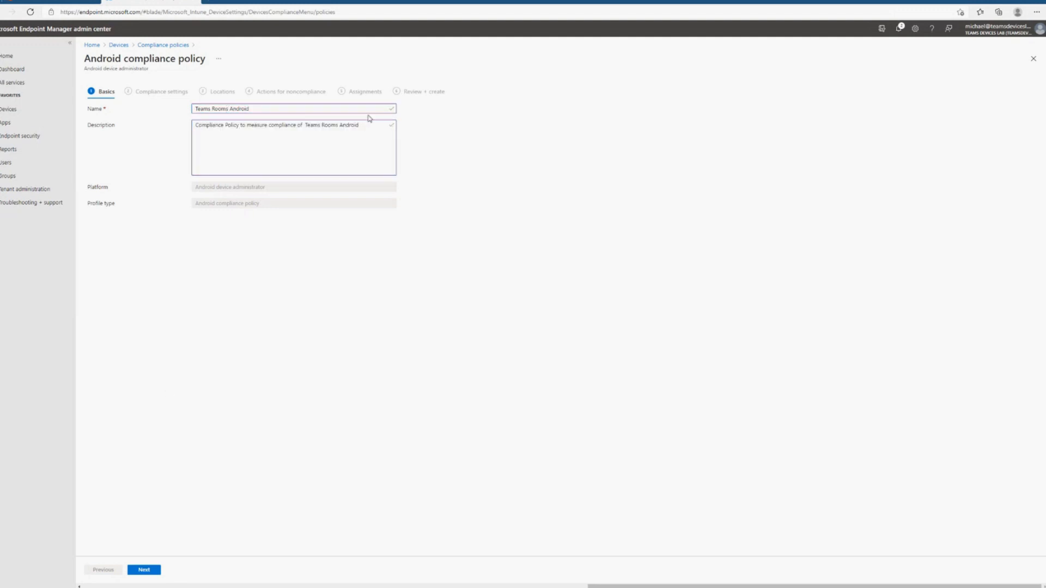
click(366, 127)
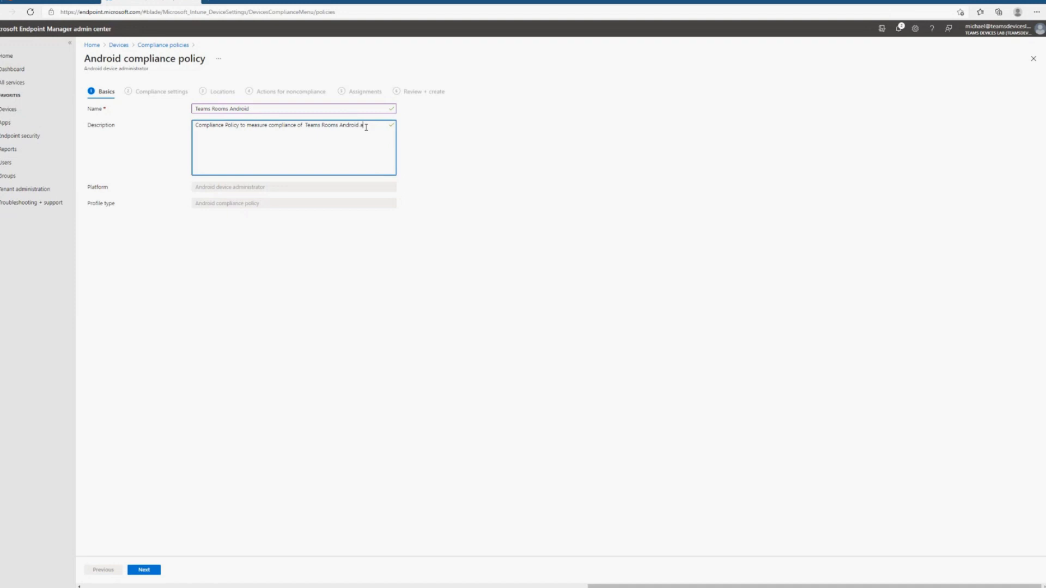
click(145, 570)
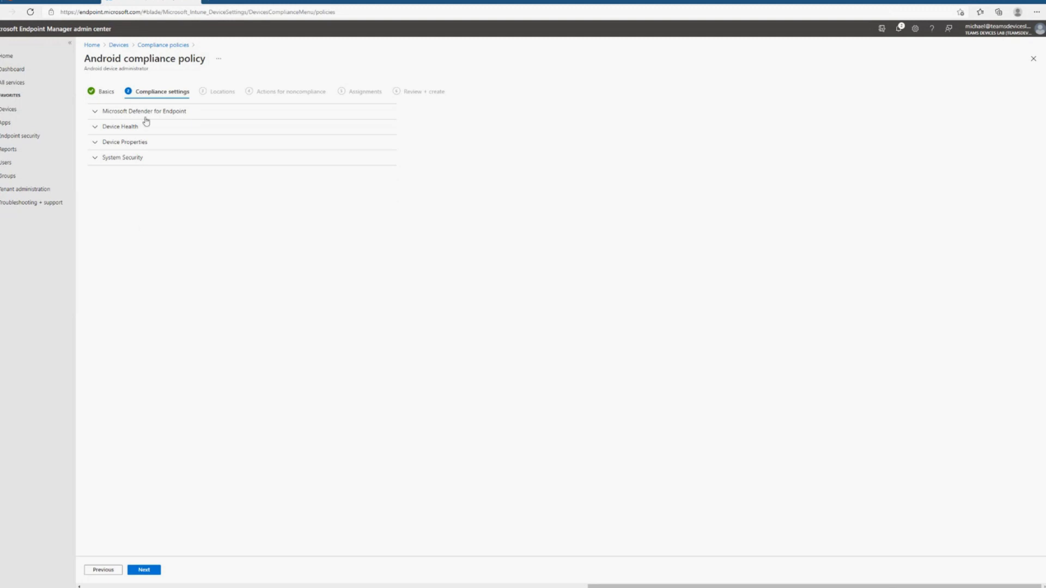
- Check the Microsoft Defender for Endpoint rule and set rooted devices to Block in the Device Health settings
click(121, 112)
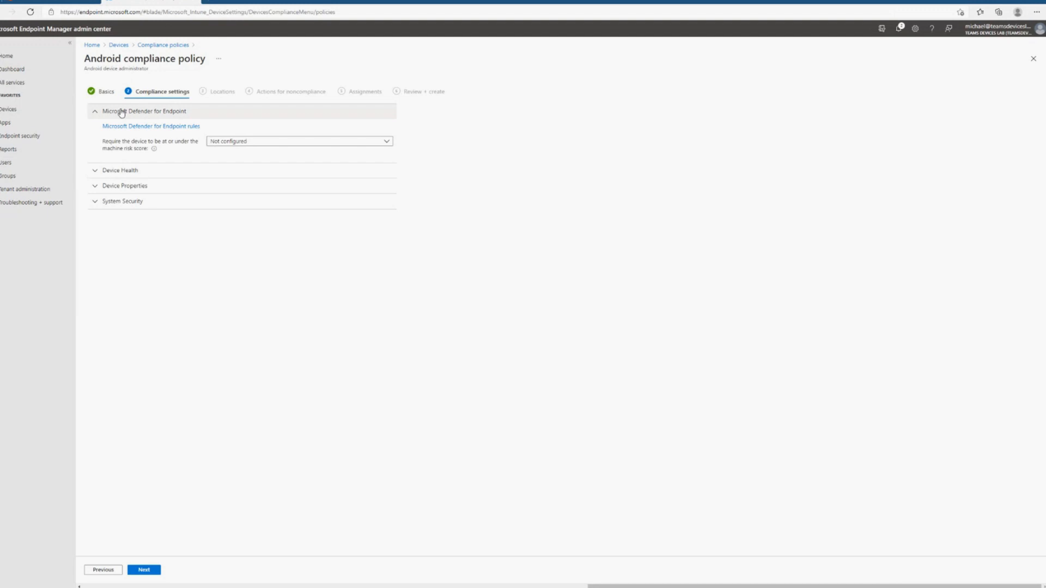
click(121, 113)
click(114, 127)
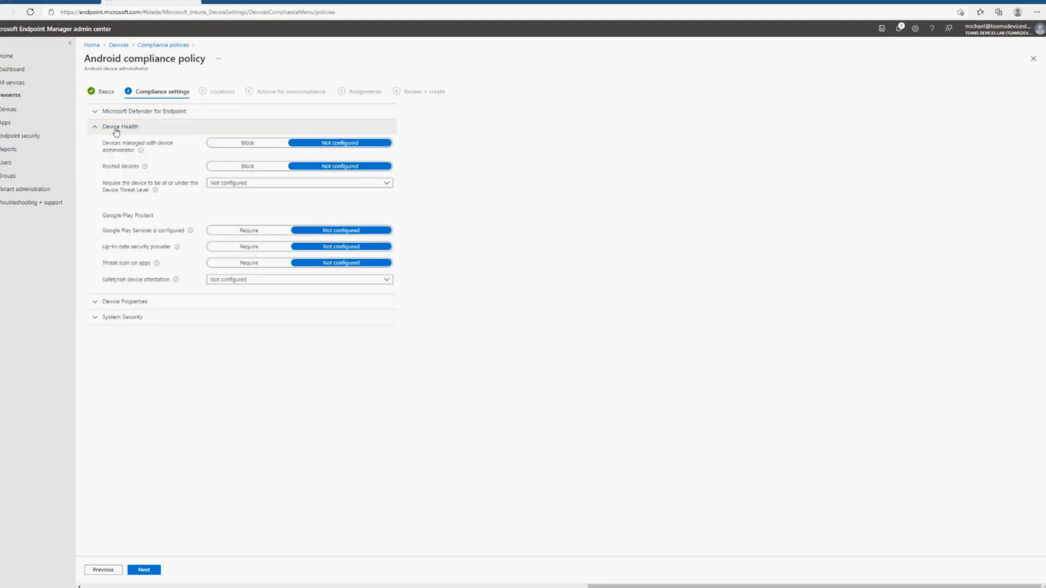
mouse_move(145, 166)
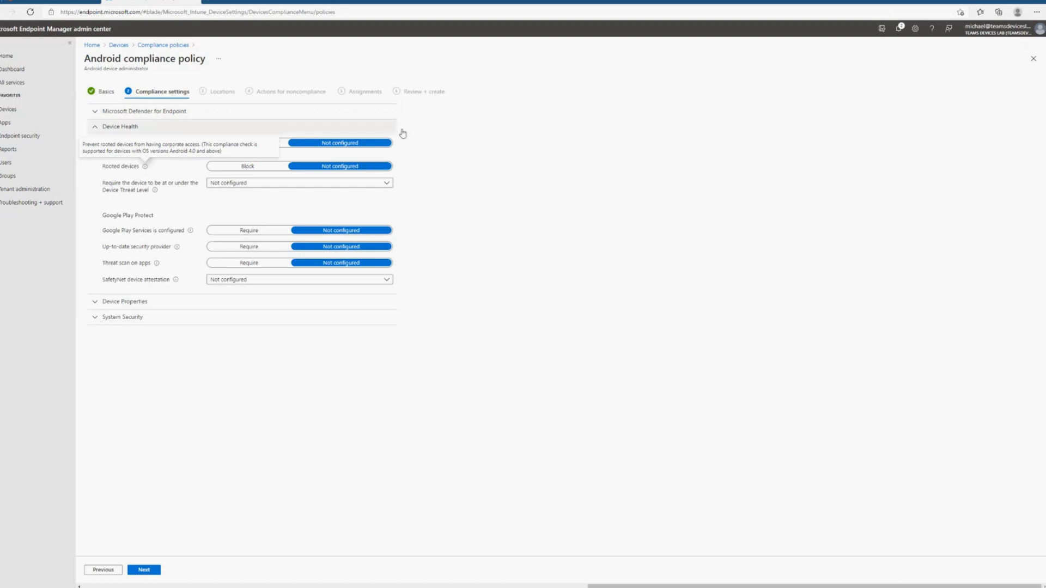
click(228, 170)
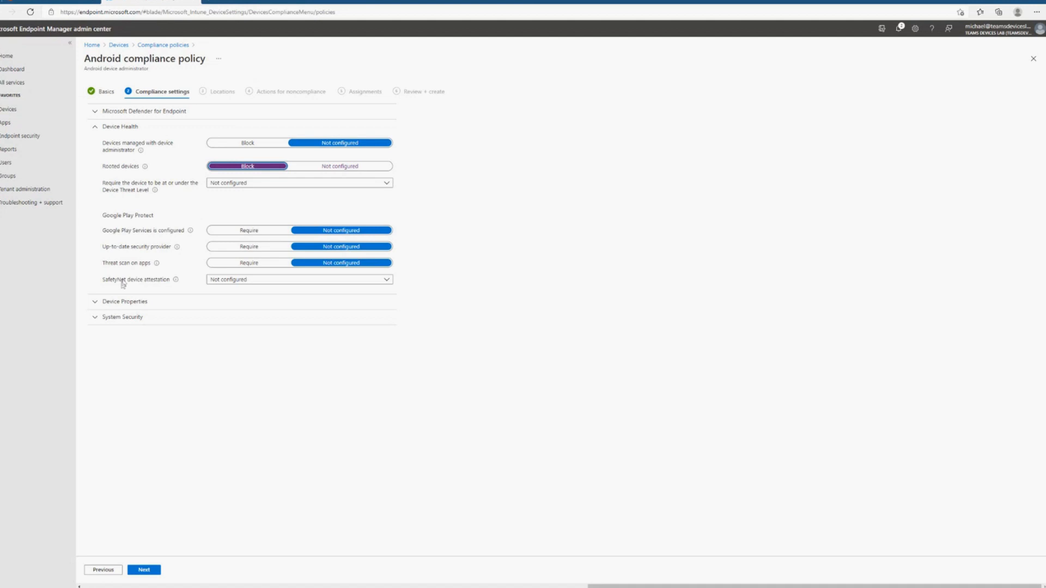
- Set the minimum OS version to 5.0 in the Device Properties compliance settings
click(111, 302)
click(106, 128)
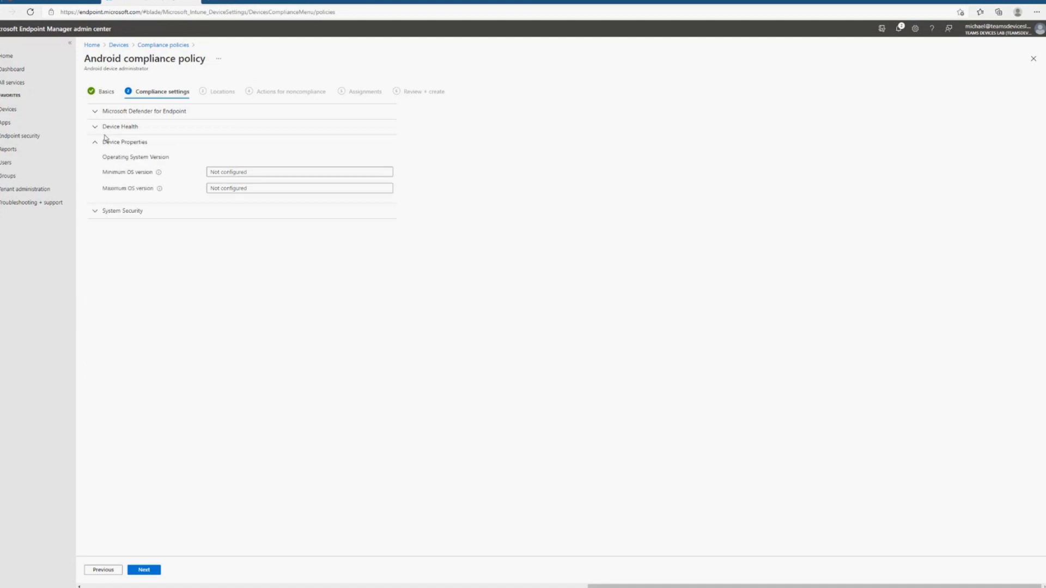
click(209, 172)
text(5.0)
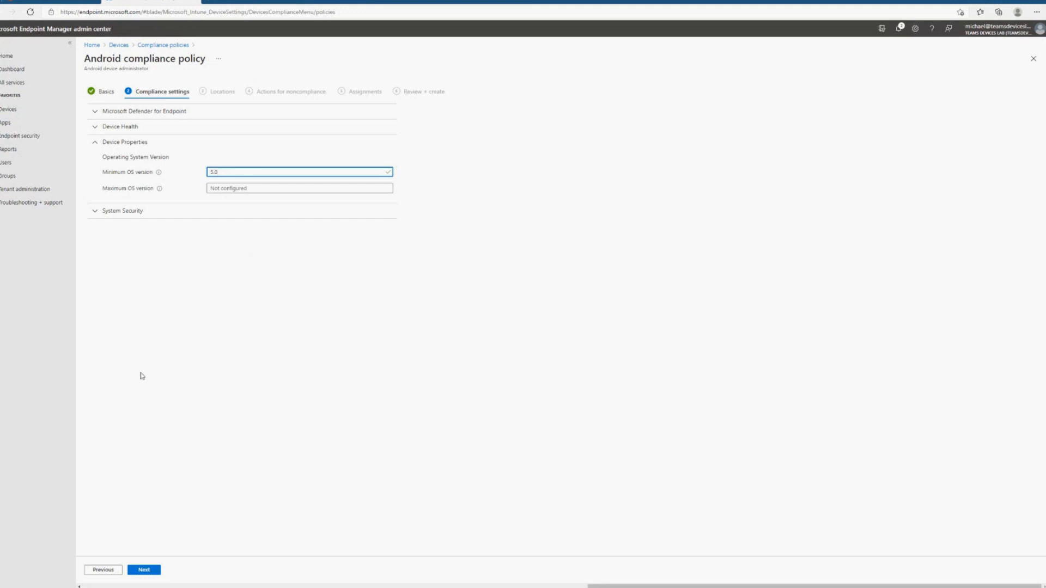
click(126, 148)
- Review the System Security settings, including the inactivity and password options, and proceed to the policy's Locations page
click(113, 157)
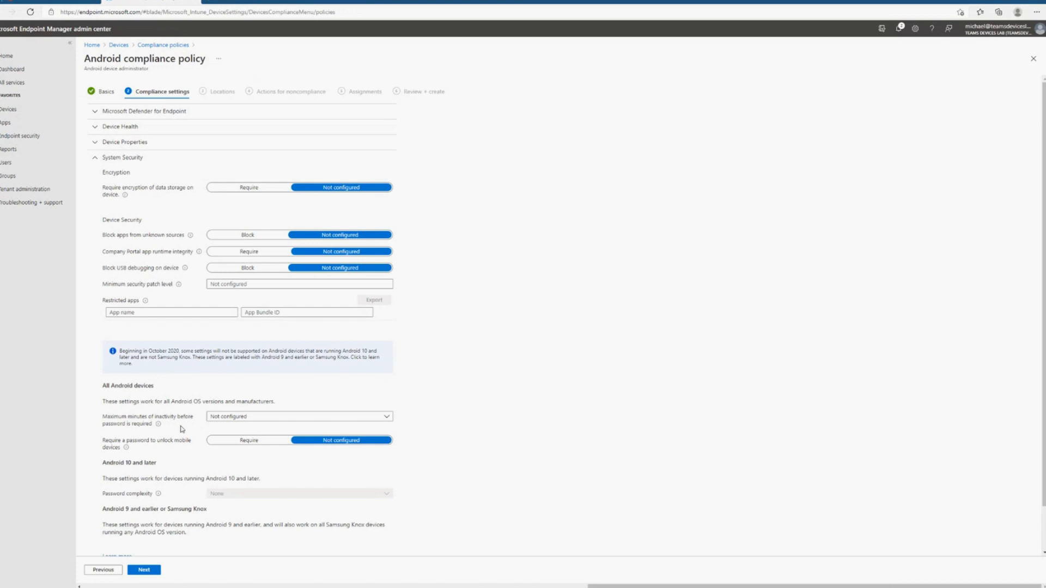
scroll(426, 402, down, 1)
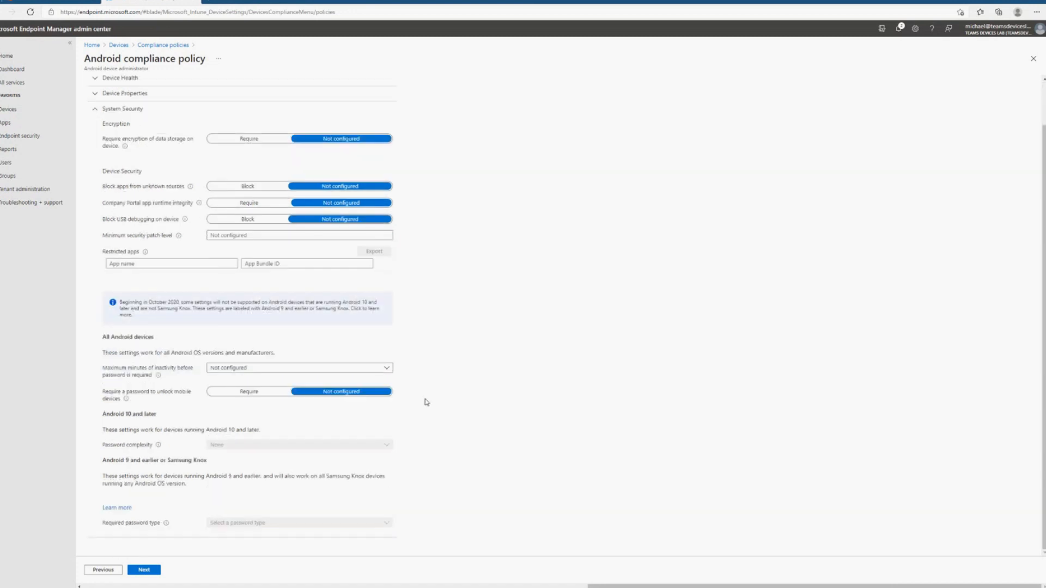
scroll(427, 402, up, 1)
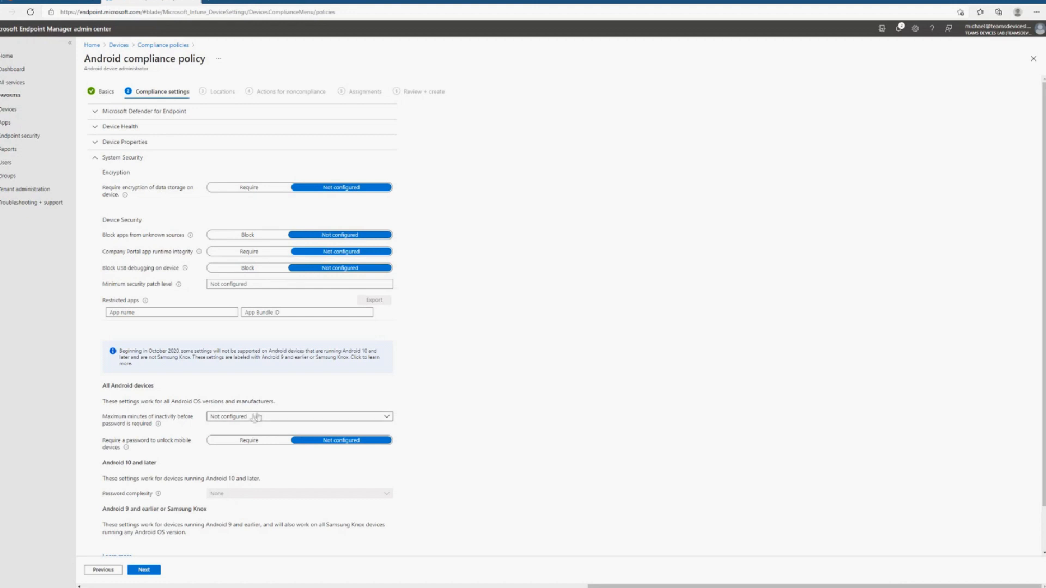
click(258, 417)
click(258, 417)
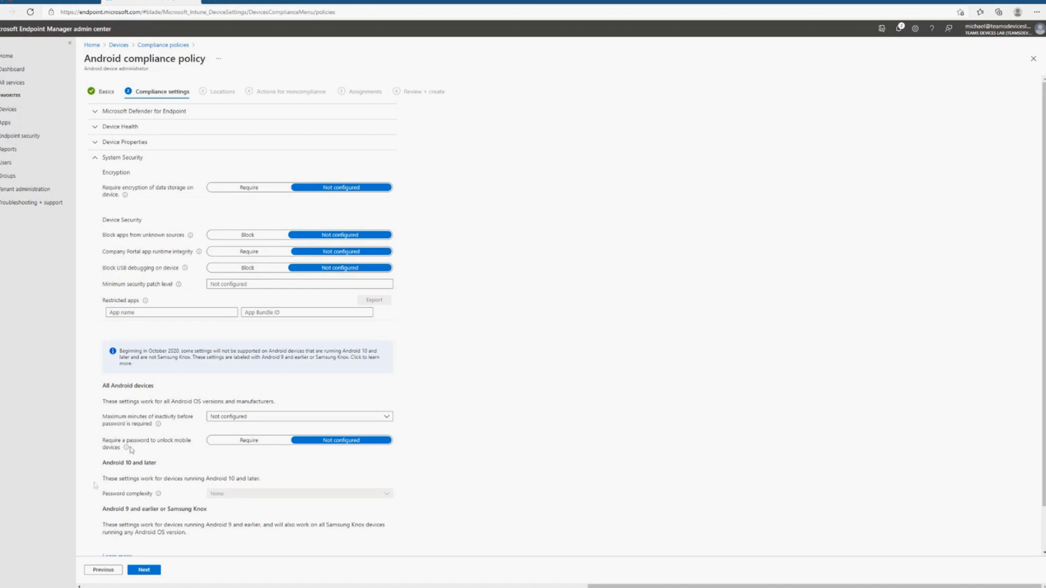
click(122, 157)
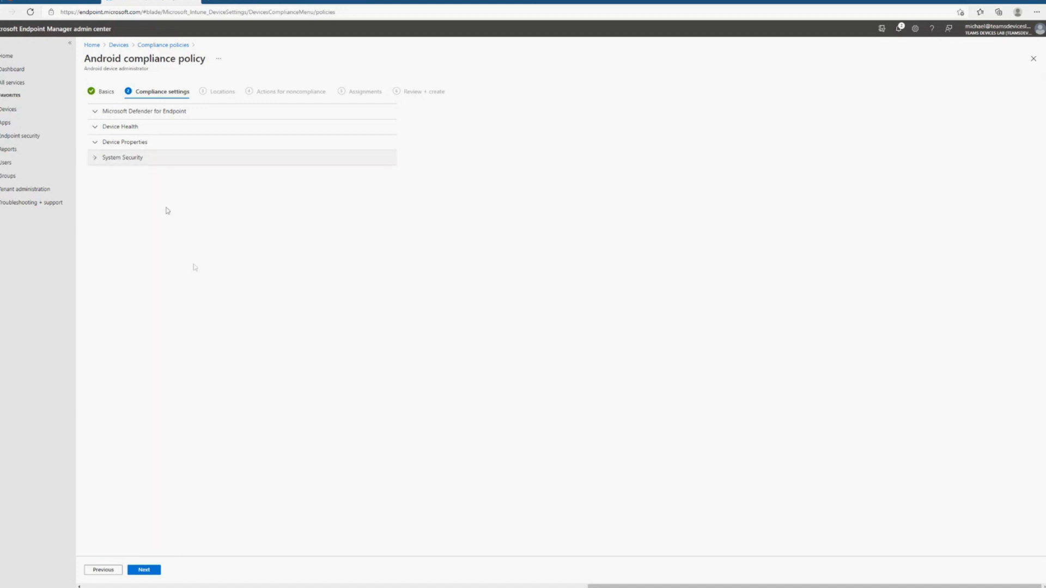
click(145, 571)
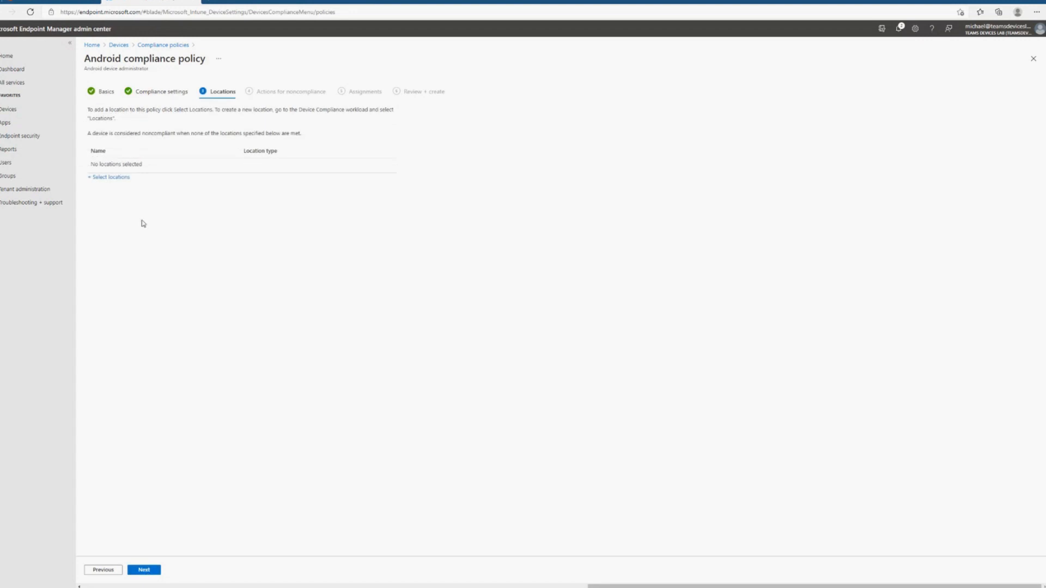
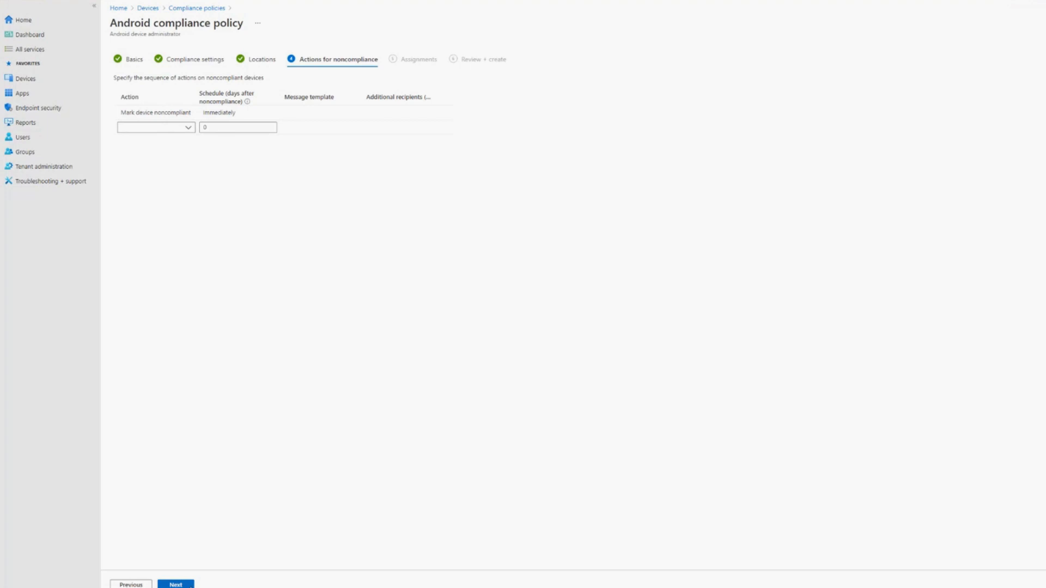
- Check the schedule for marking devices noncompliant, leave it immediate, and continue to the policy's Assignments page
click(259, 112)
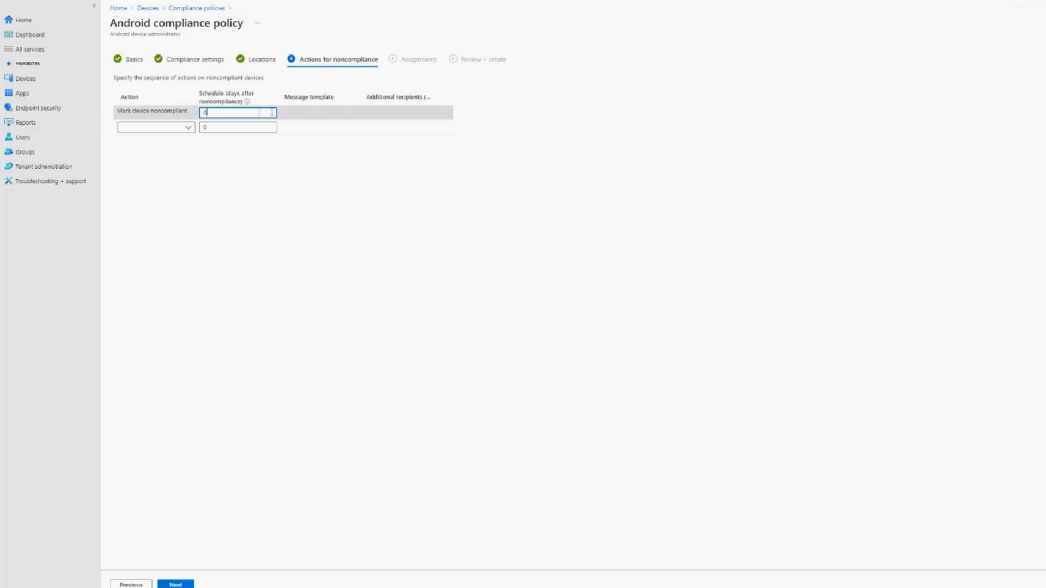
double_click(234, 93)
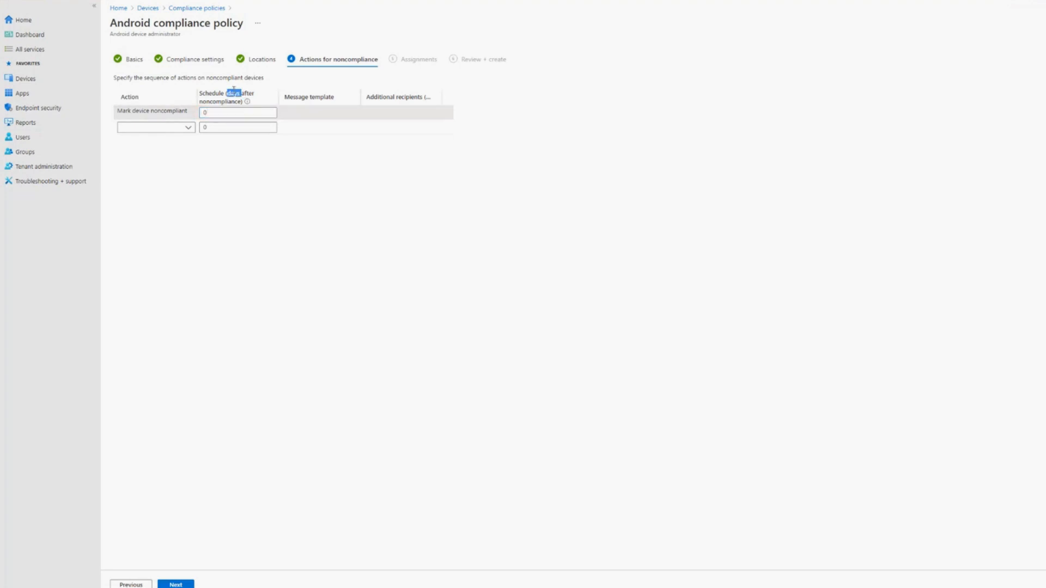
click(234, 93)
click(182, 585)
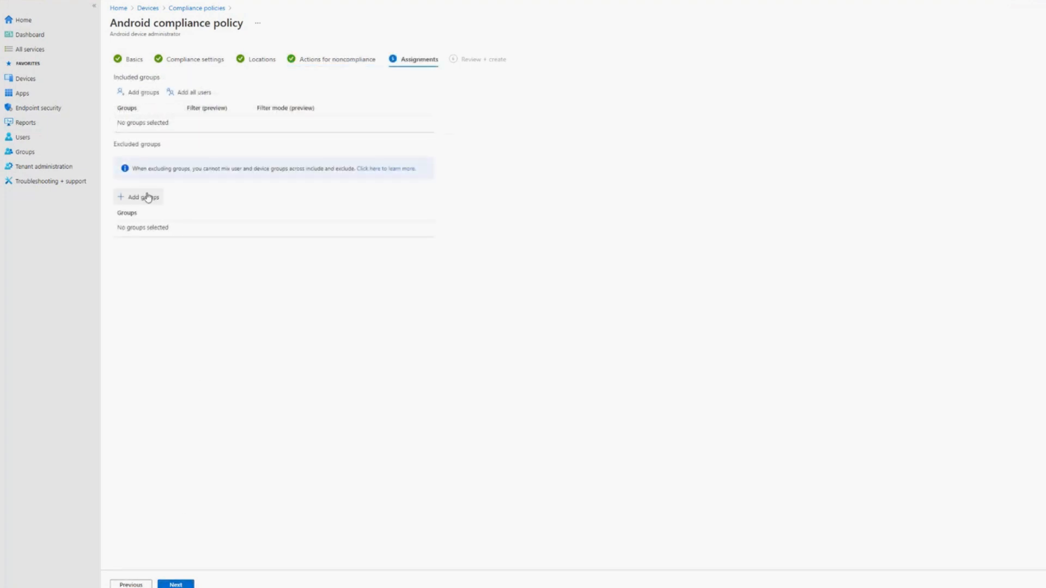
- Include the Teams Rooms Accounts group in the compliance policy's assignments
click(152, 98)
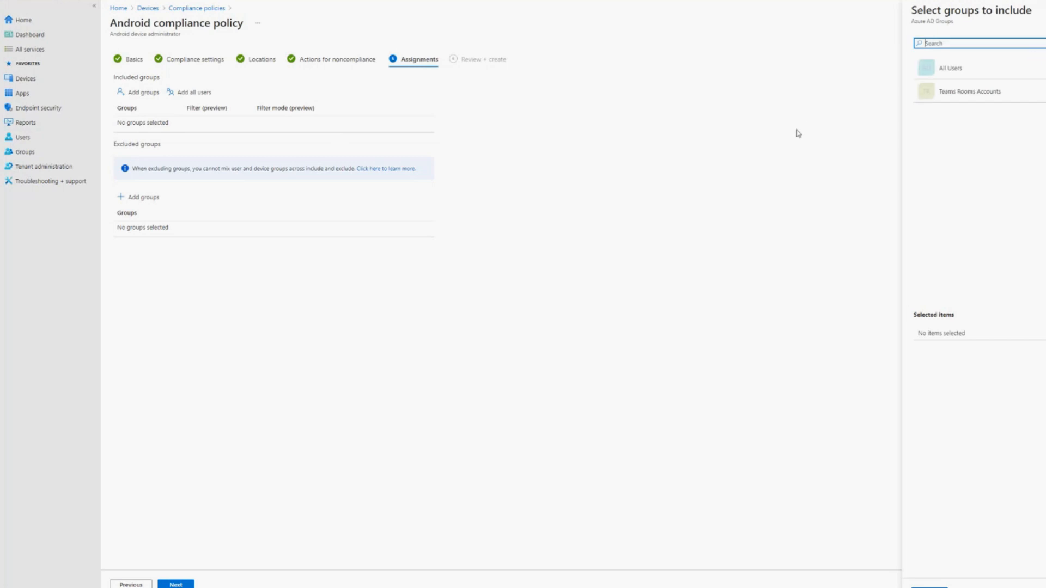
click(960, 98)
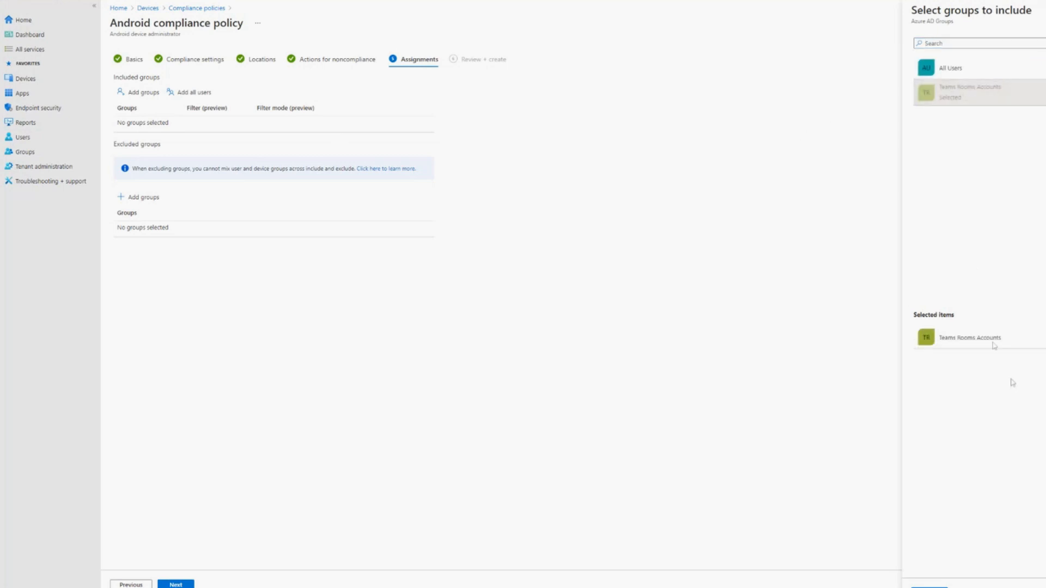
click(929, 586)
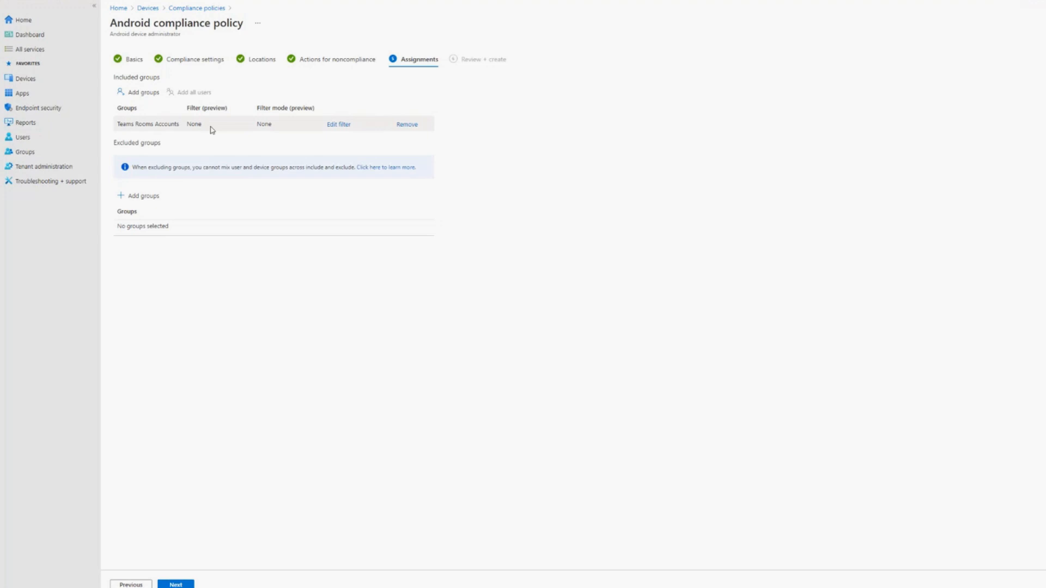
- Examine the include and exclude filter options for the Teams Rooms Accounts assignment, leaving no filter applied
click(346, 127)
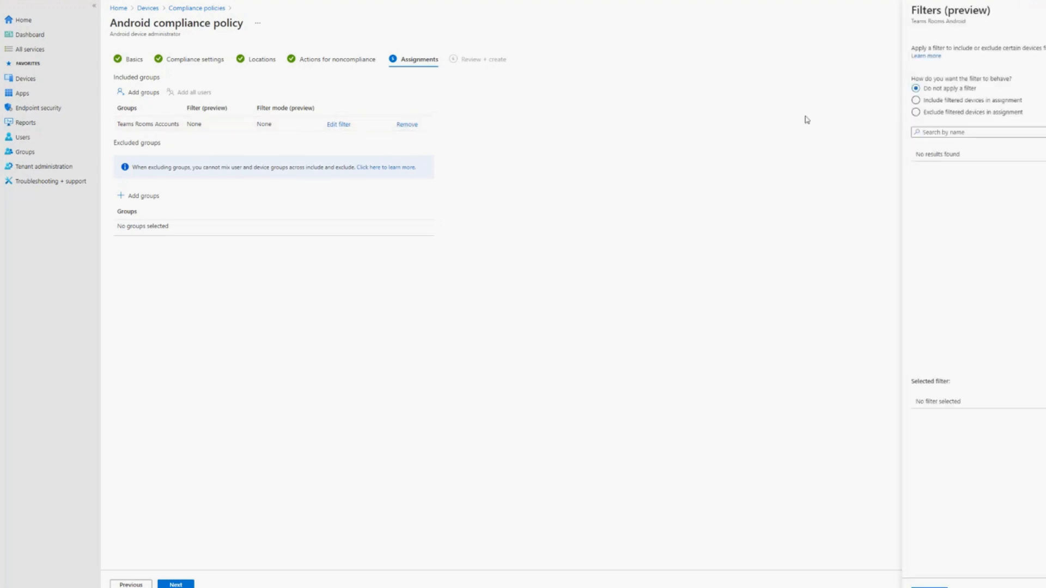
click(936, 103)
click(937, 115)
click(938, 89)
click(749, 172)
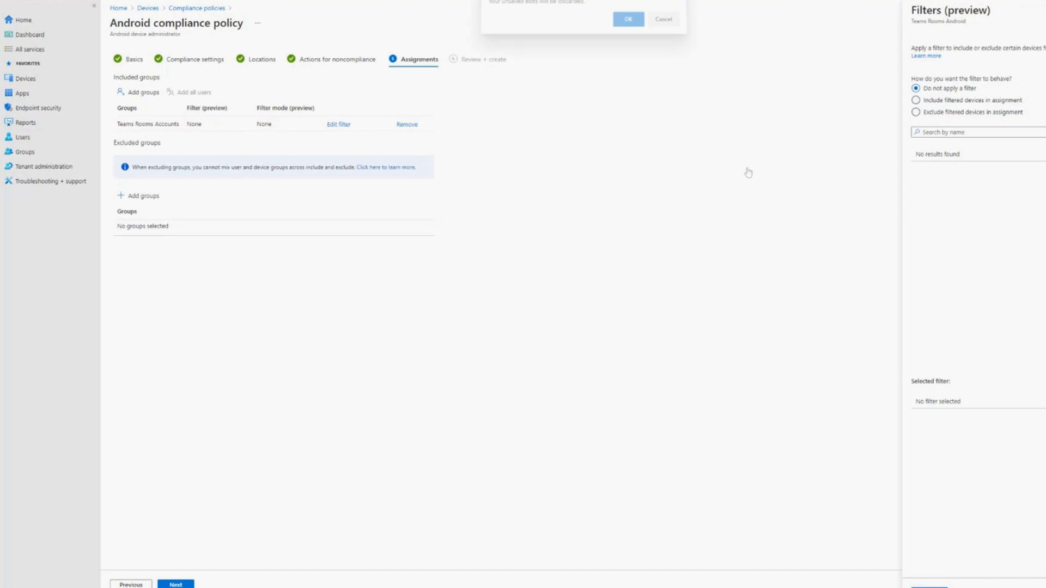
click(661, 22)
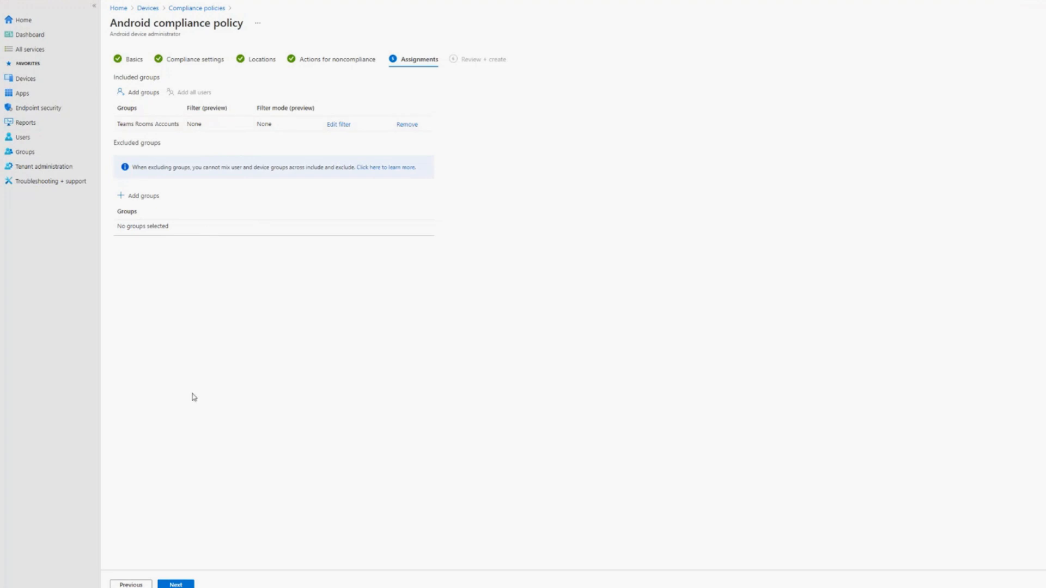
- Review the summary of the Teams Rooms Android compliance policy and create it
click(180, 586)
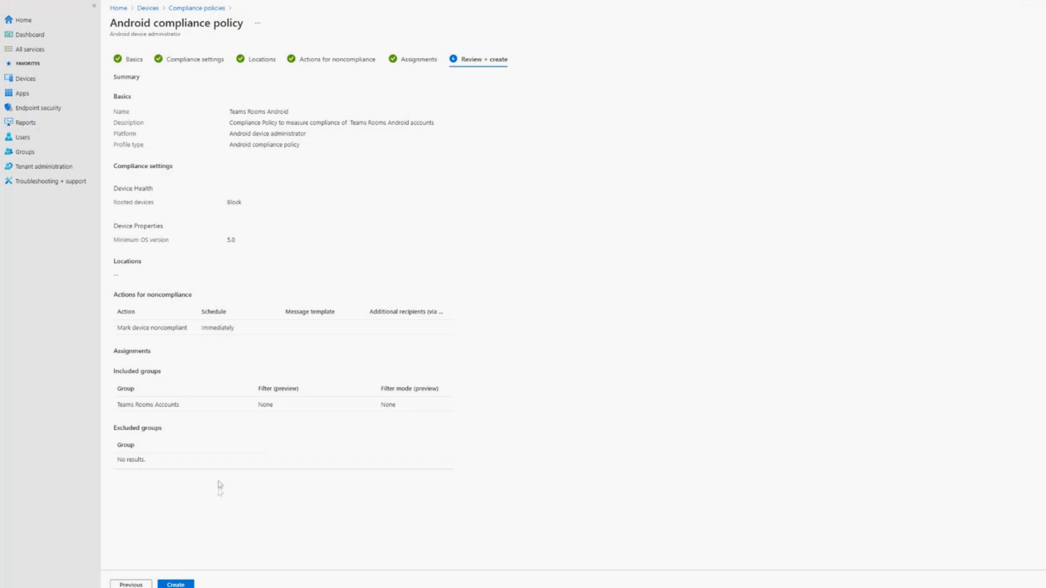
click(176, 584)
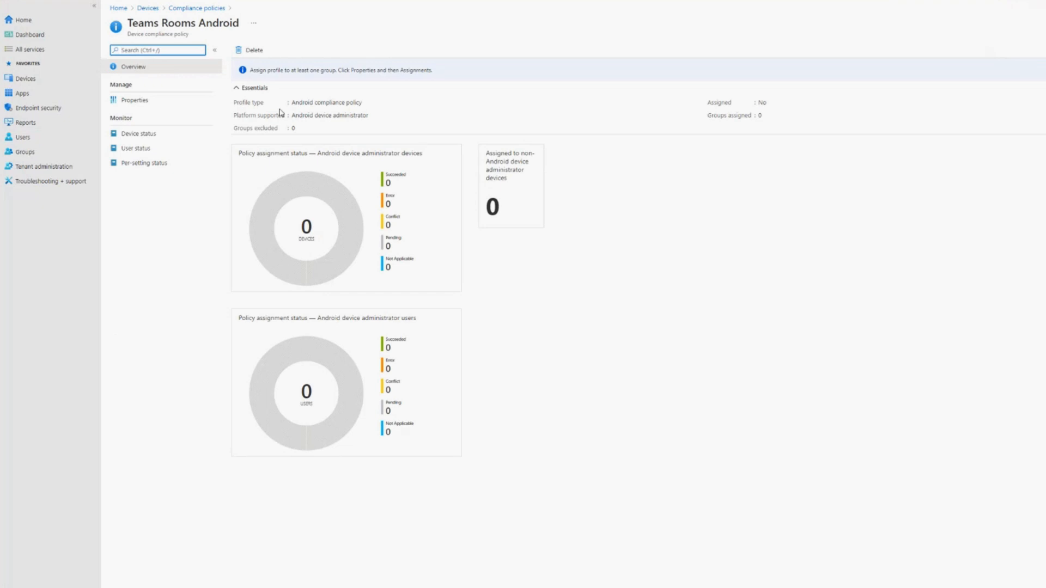
- Check the direct member count and the member list of the Teams Rooms Accounts group
click(26, 152)
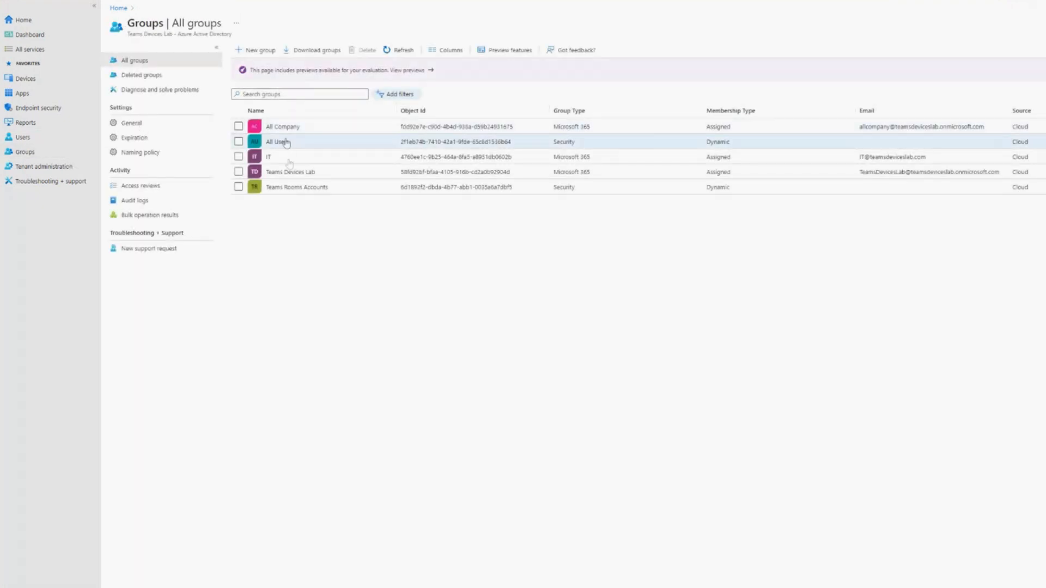
click(291, 189)
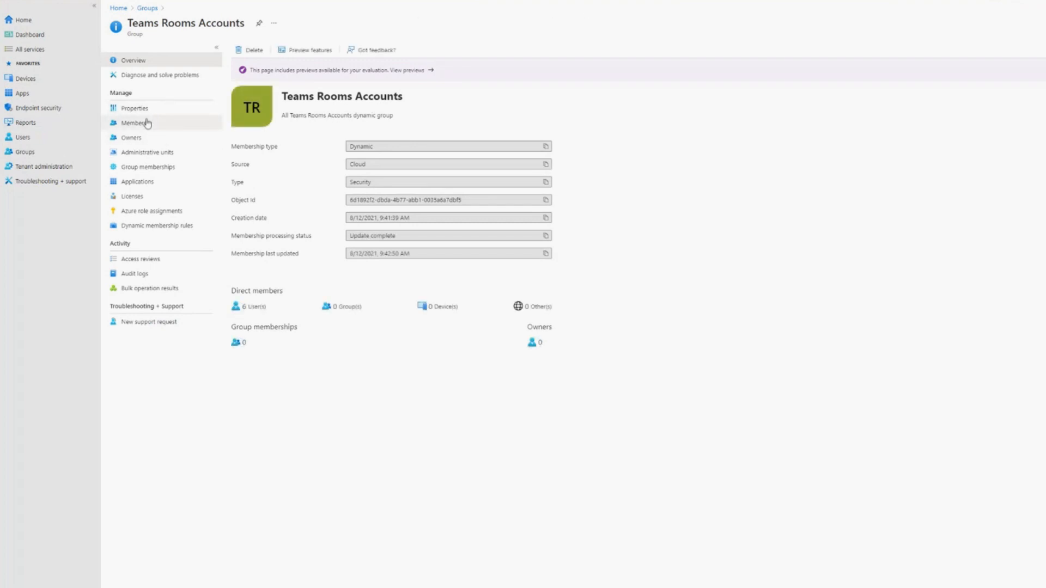
drag(243, 306, 274, 307)
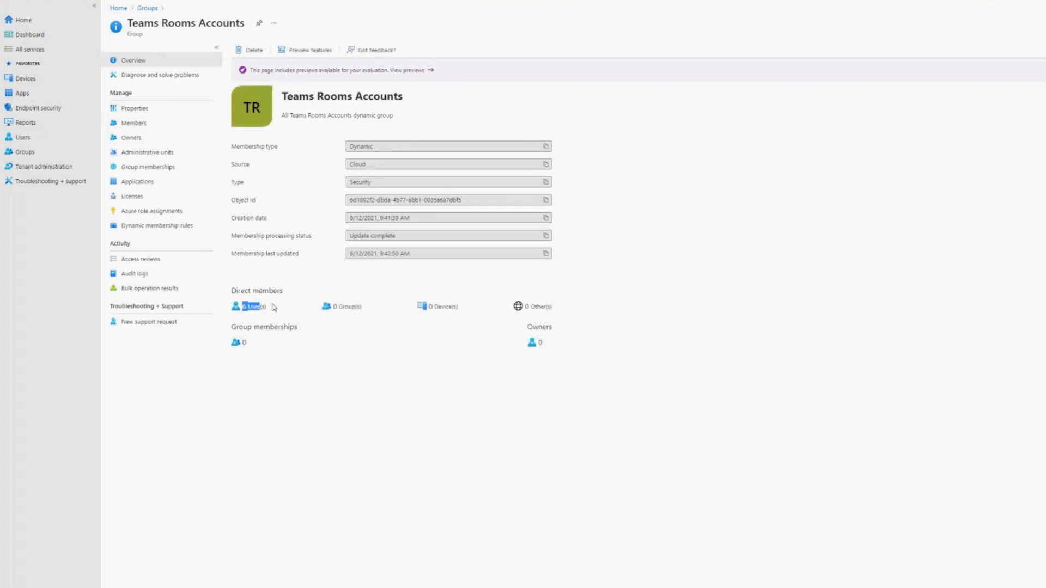
click(143, 123)
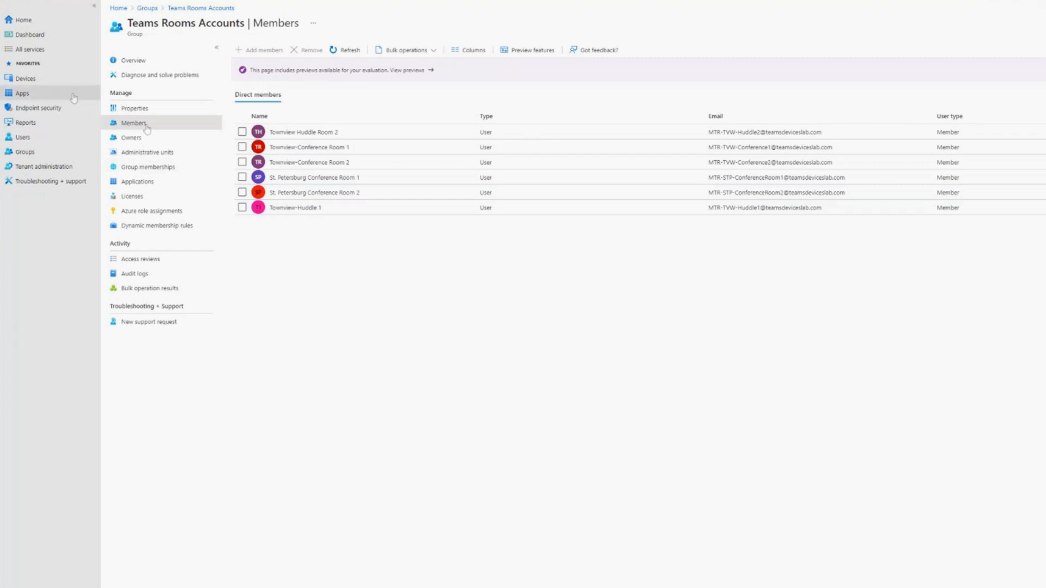
- Go to the Filters (preview) page in the tenant administration settings
click(38, 87)
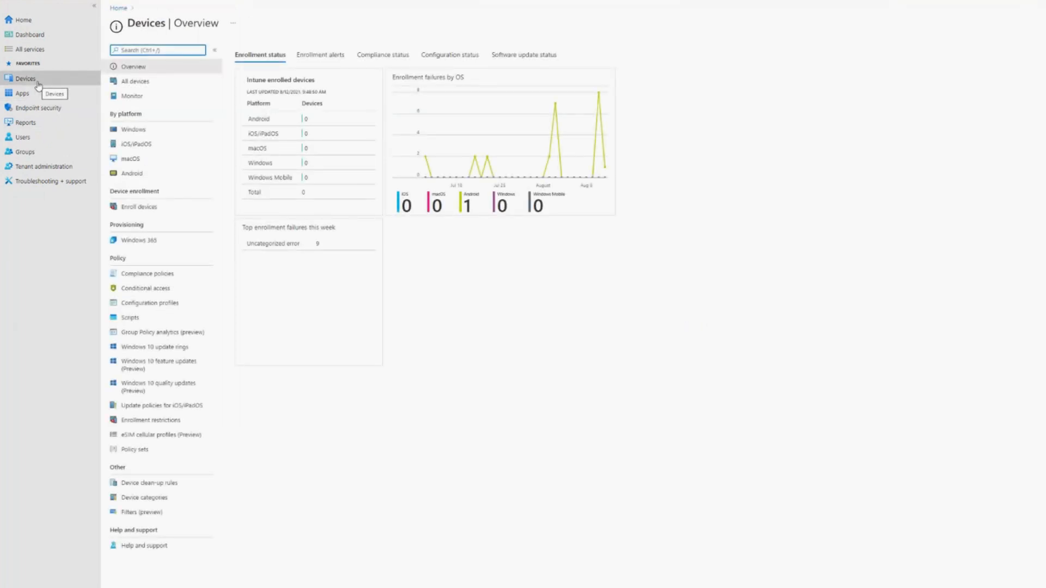
click(40, 167)
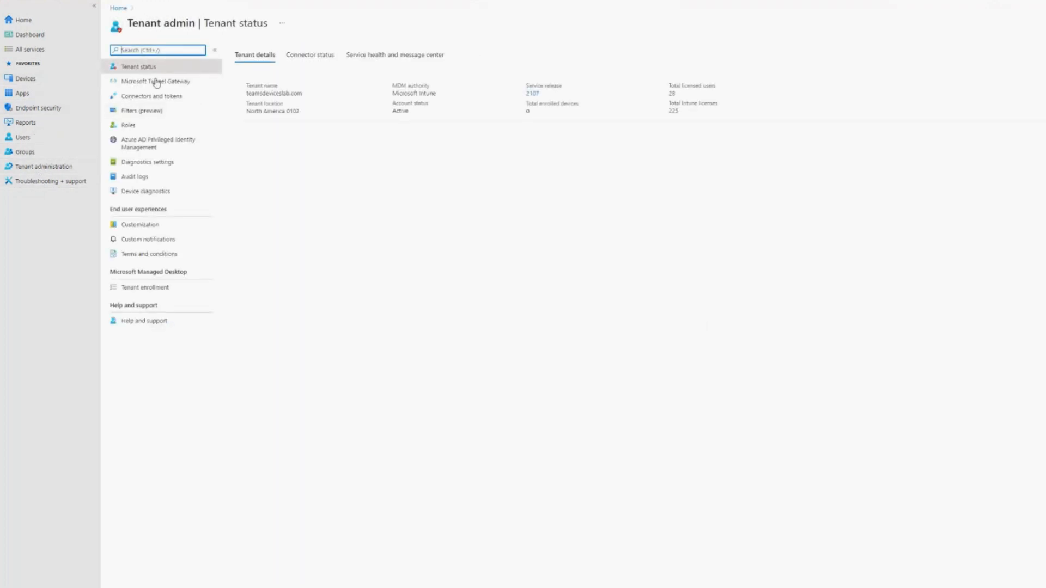
click(152, 118)
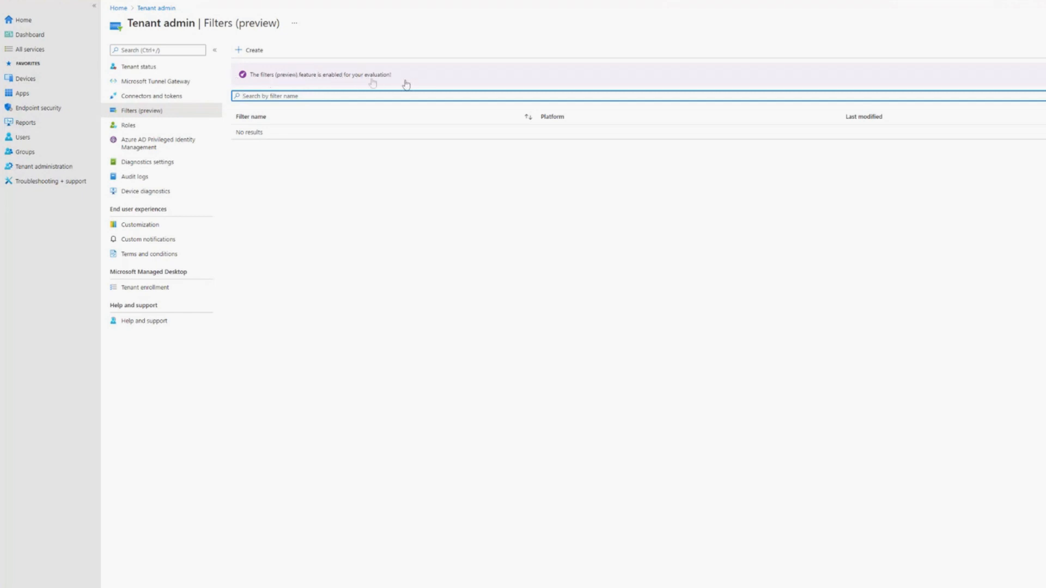
click(298, 195)
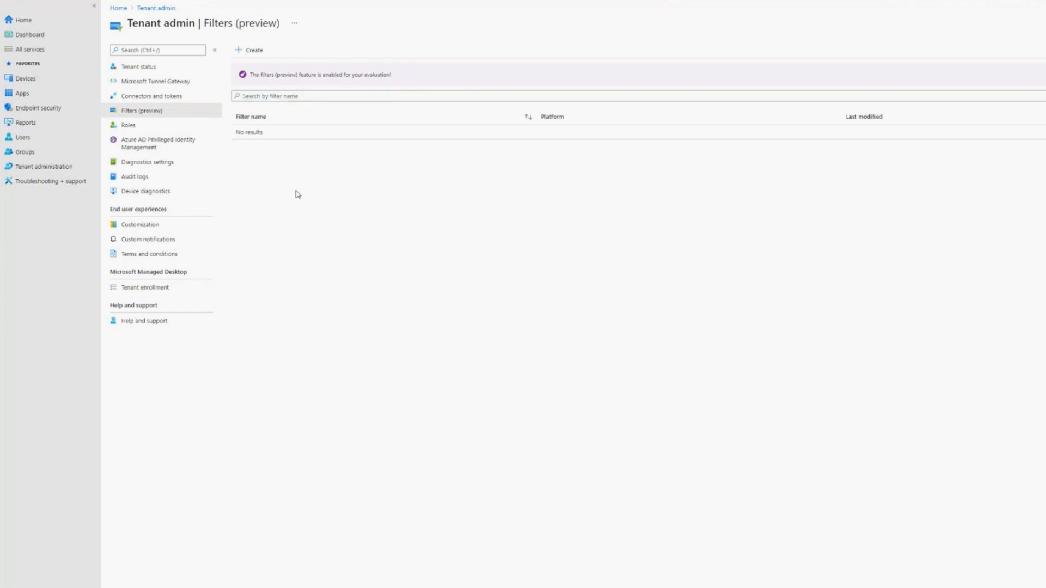
- Toggle the Filters (preview) feature off and back on, and close its preview settings
click(295, 73)
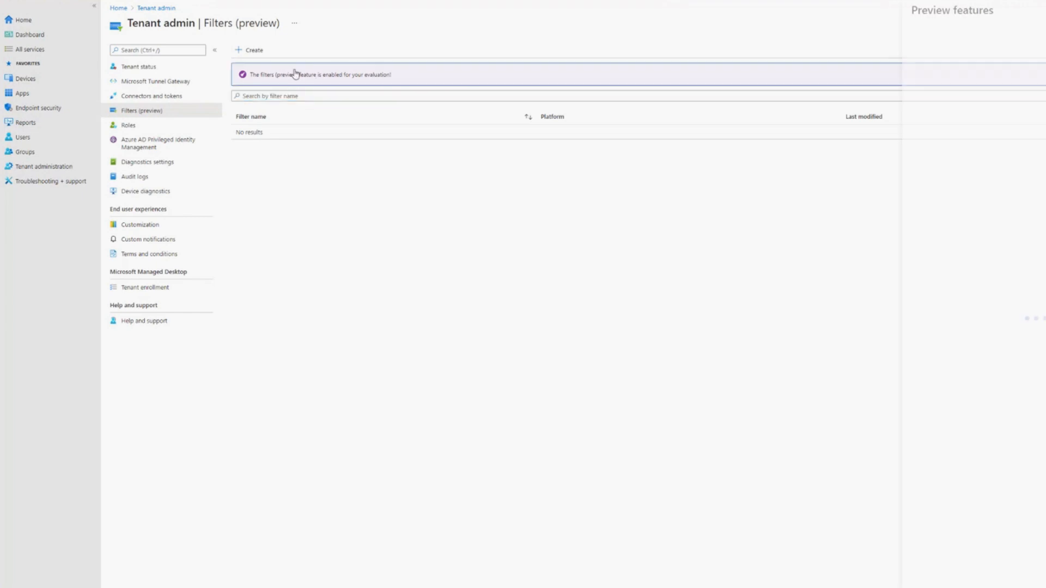
click(987, 67)
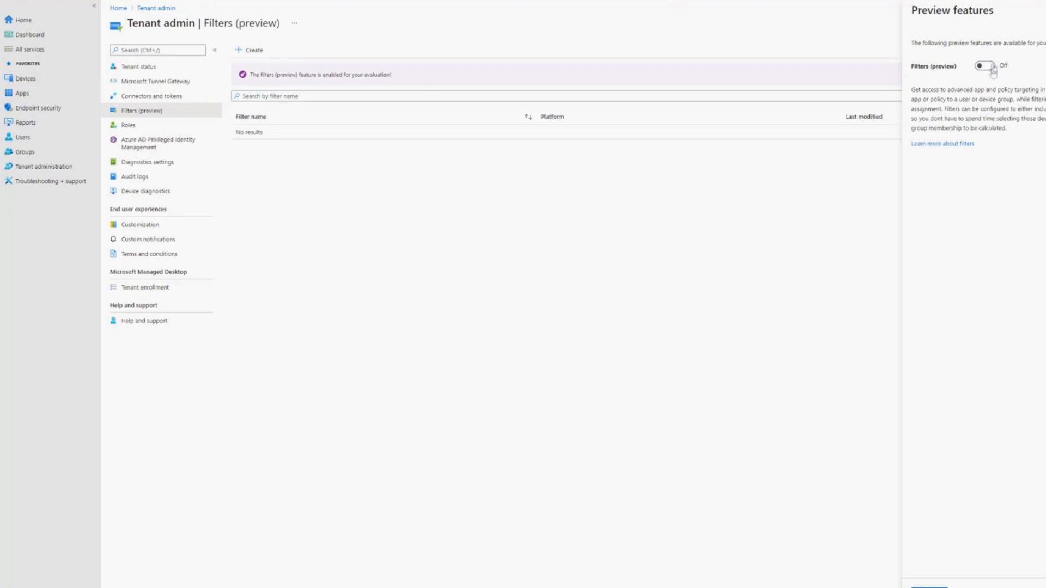
click(993, 72)
click(991, 71)
click(990, 71)
click(936, 587)
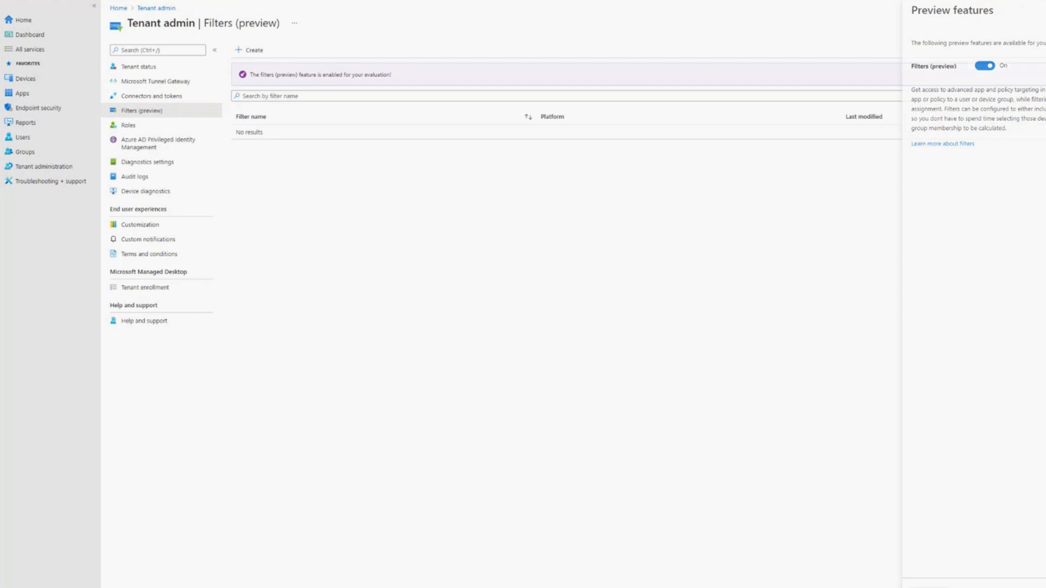
- Start a new filter and name it "Teams Rooms Android devices"
click(249, 54)
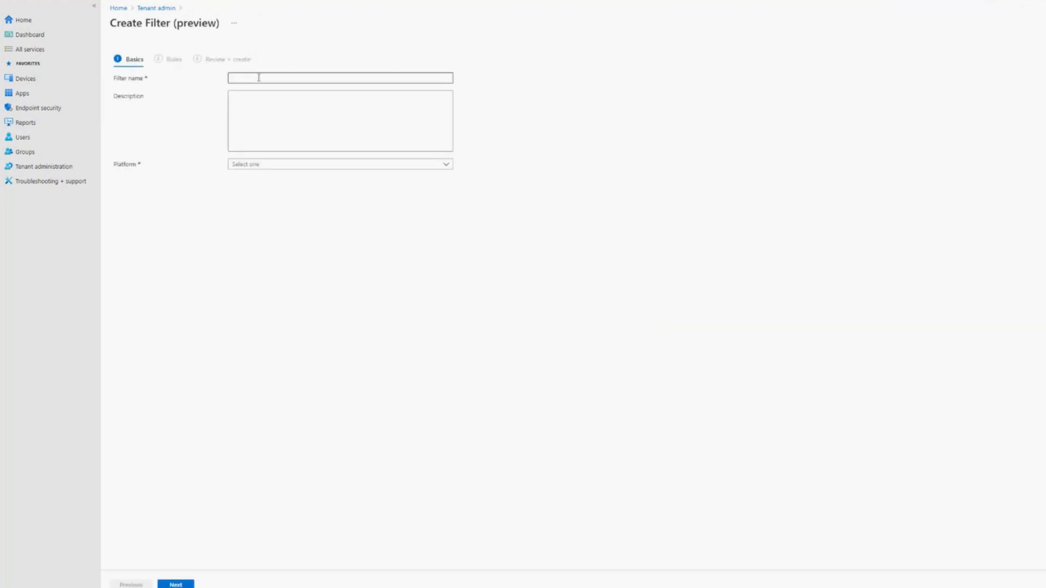
click(259, 77)
text(Teams Rooms A)
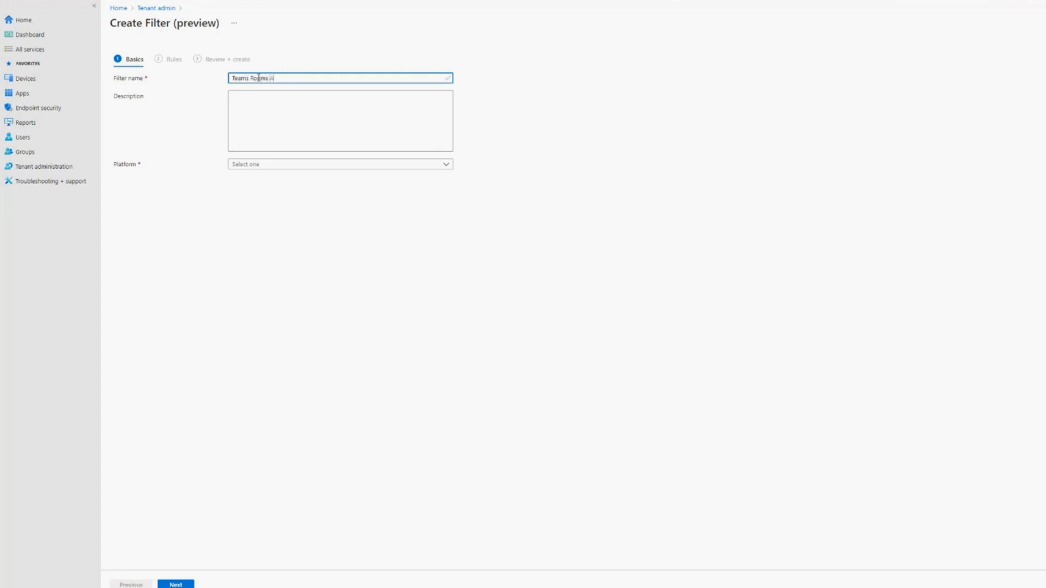
text(ndroid devices)
- Describe the filter as "Device filtering only on our supported Teams Android devices."
click(334, 146)
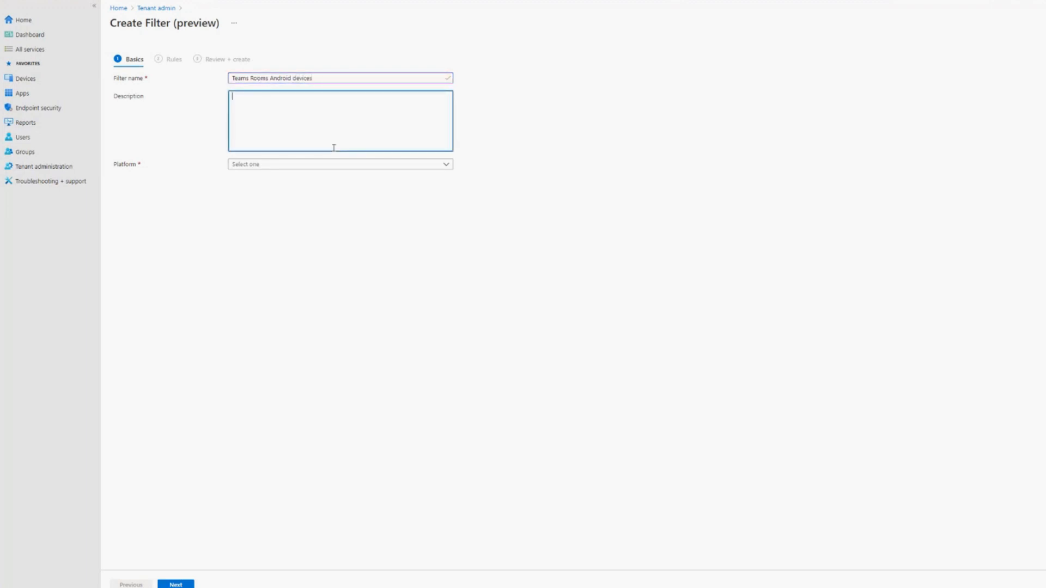
text(Device filtering only on our known Teams Adnroid devices)
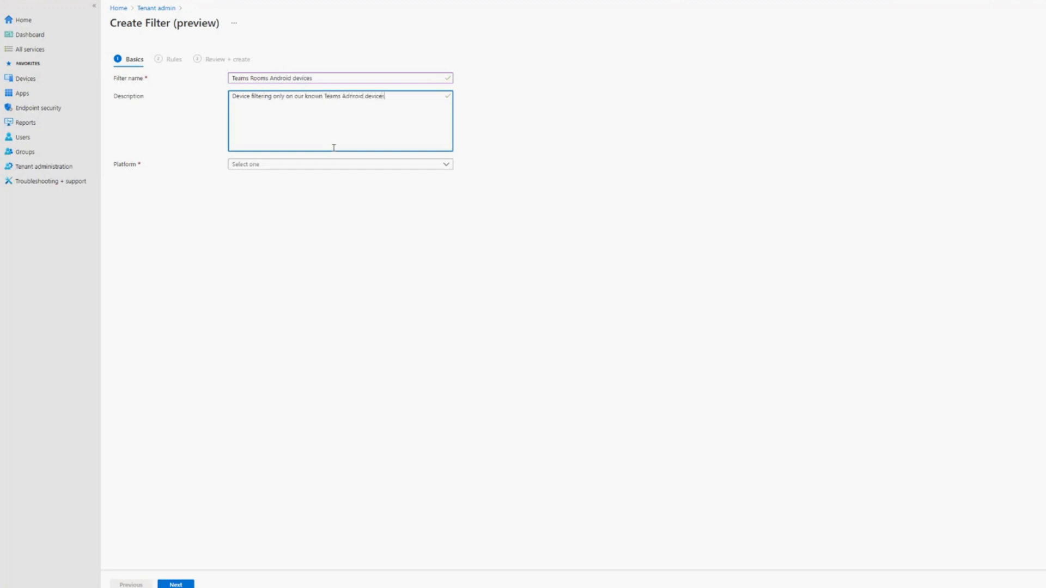
double_click(315, 97)
text(supported)
click(354, 96)
text(n)
key(Delete)
- Set the filter's platform to Android device administrator and continue to its rules
click(298, 172)
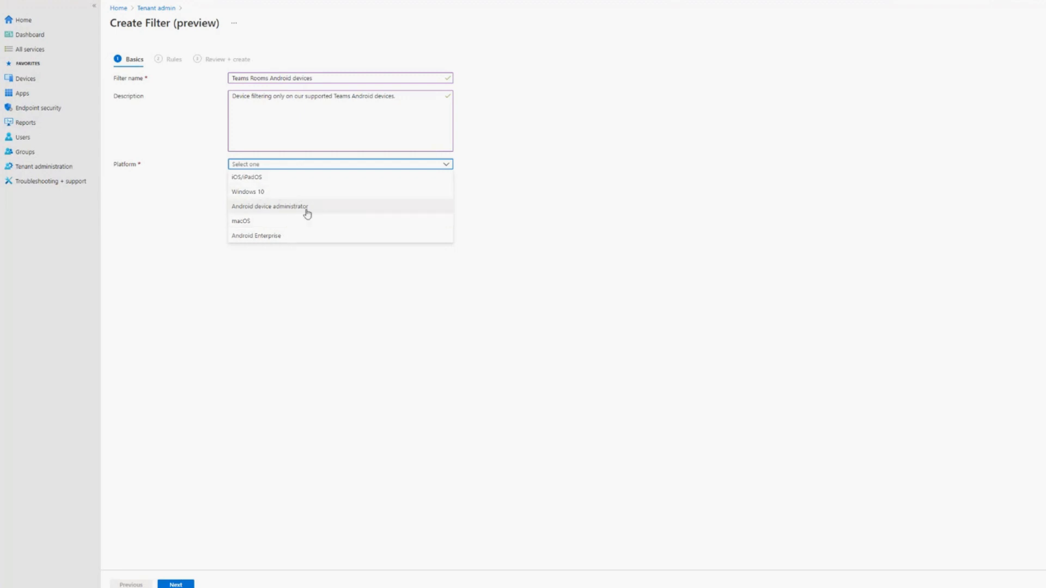
click(307, 212)
click(297, 166)
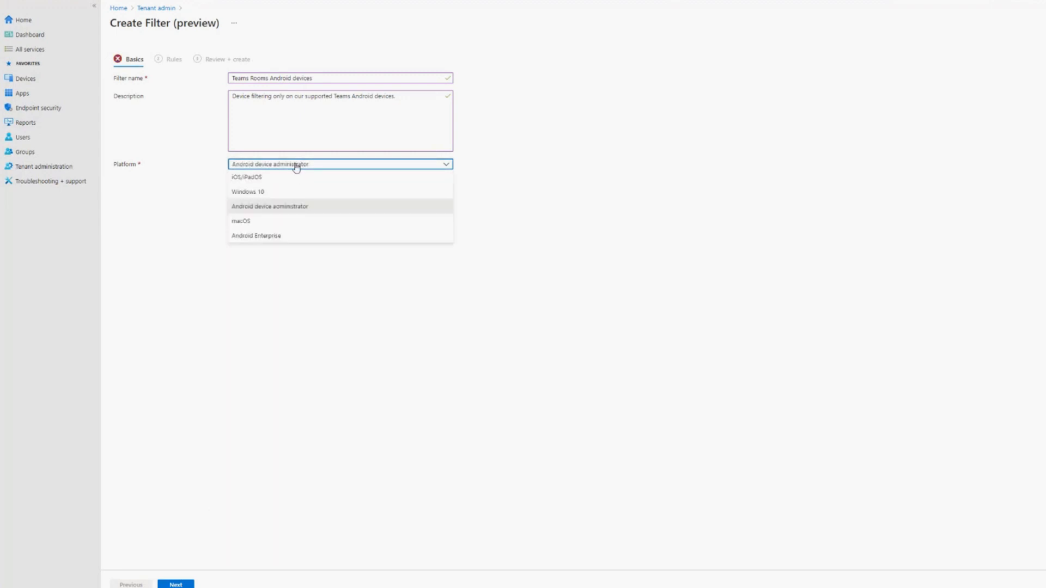
click(244, 376)
click(178, 585)
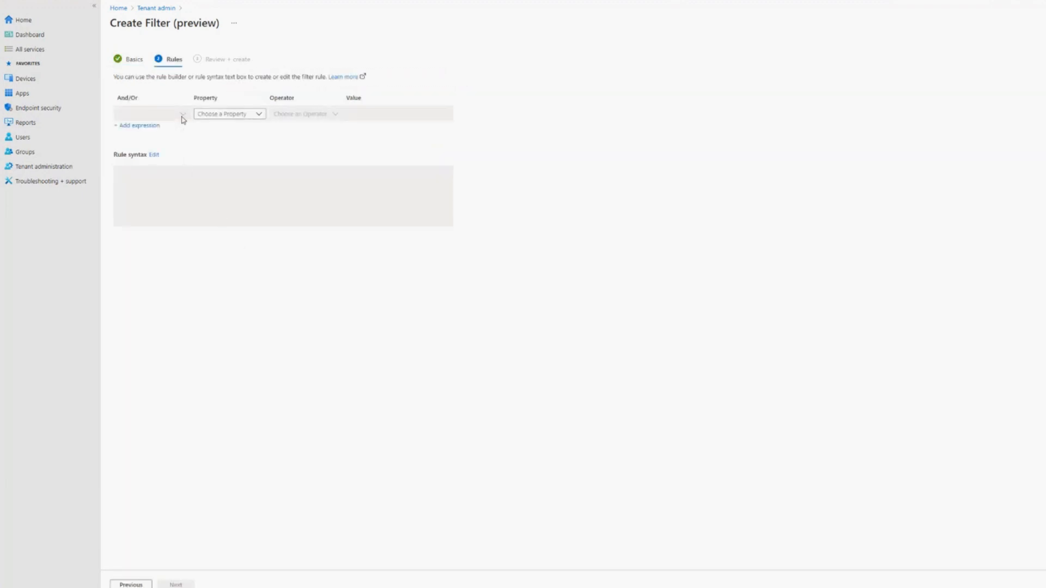
- Set the filter rule's property to model and its operator to Equals
click(260, 115)
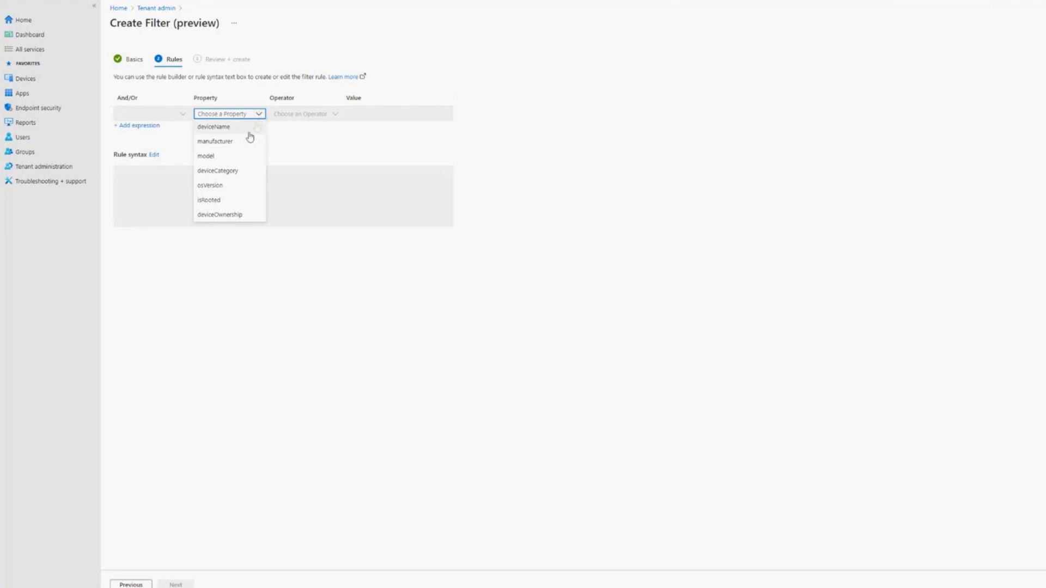
click(233, 158)
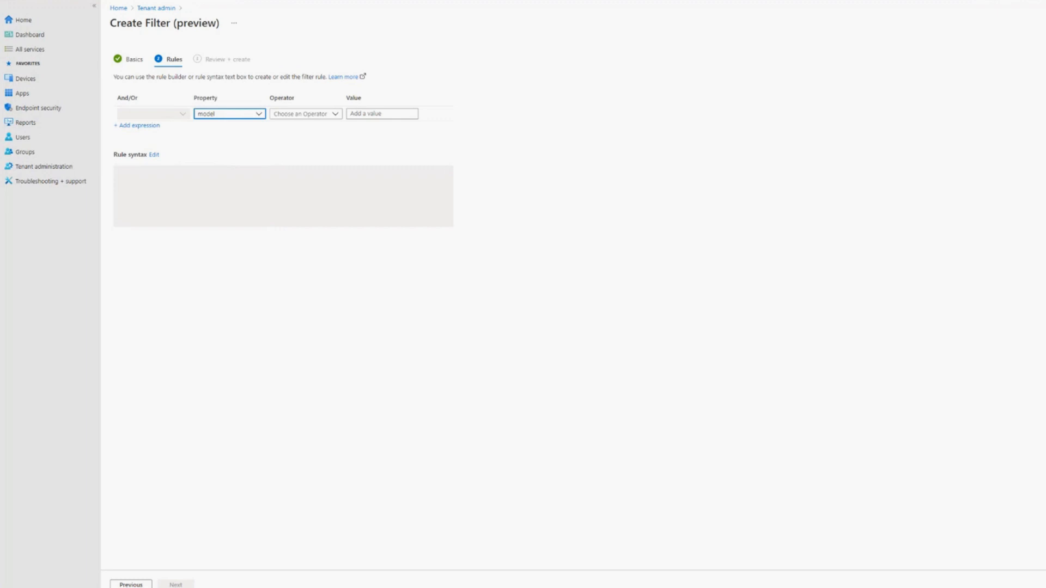
key(alt+Tab)
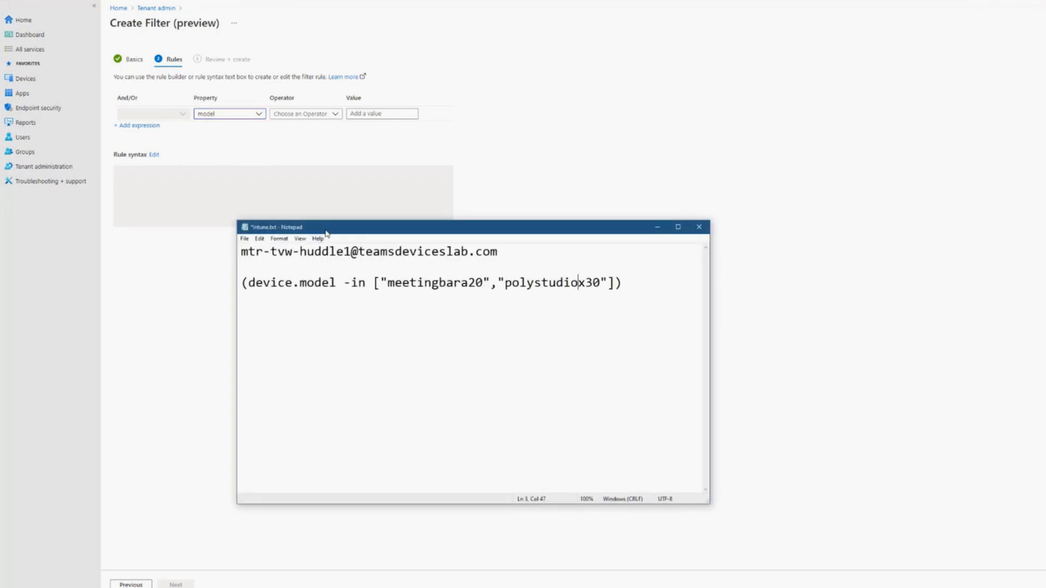
key(alt+Tab)
click(306, 114)
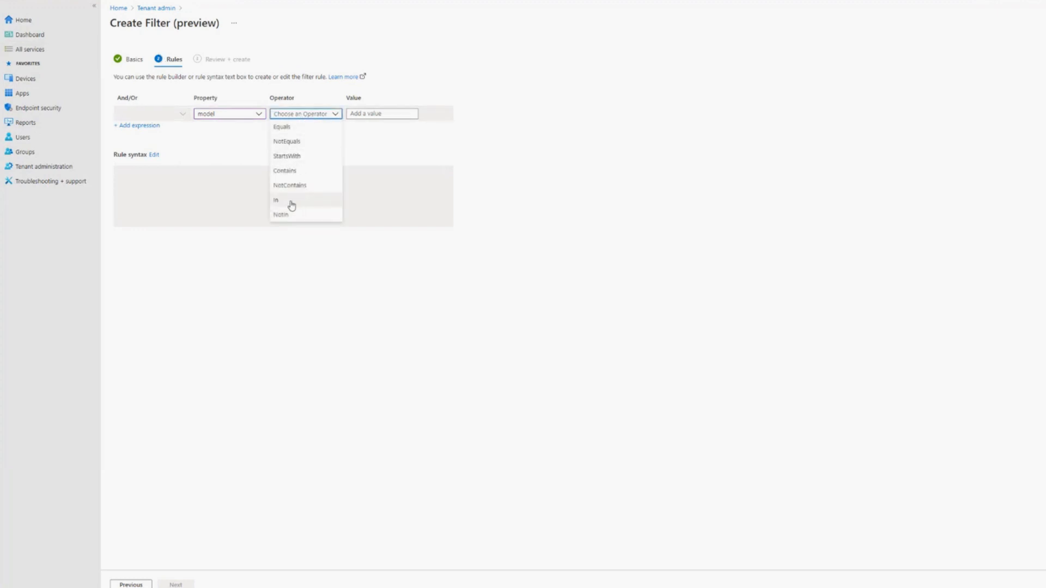
click(302, 130)
click(364, 115)
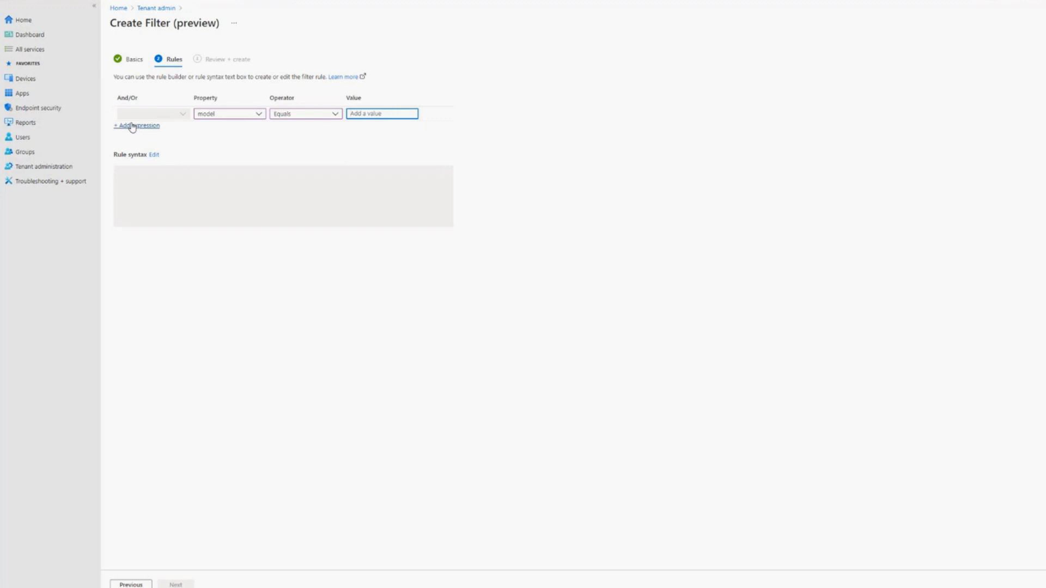
click(149, 125)
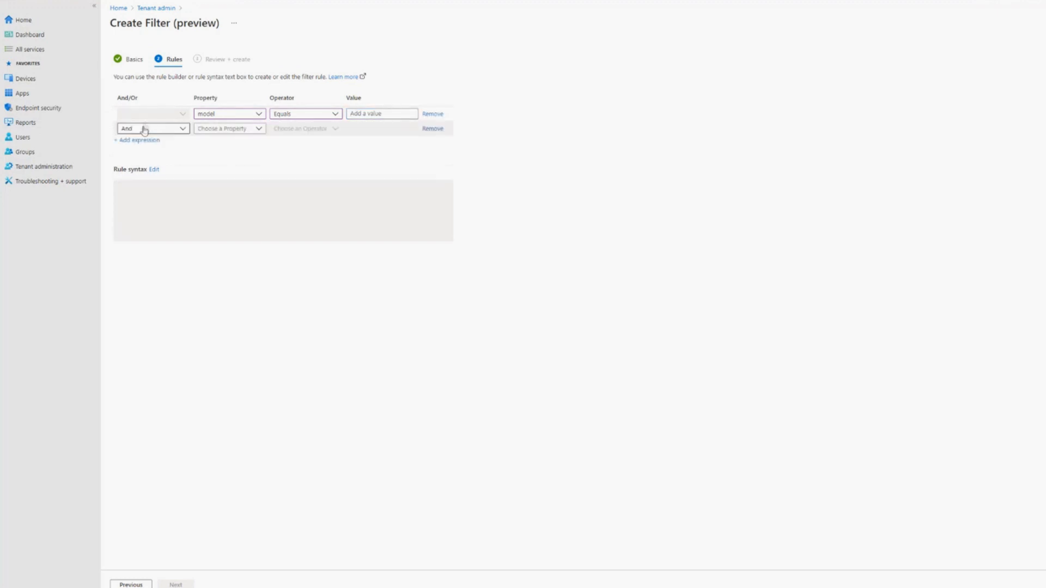
click(182, 131)
click(159, 156)
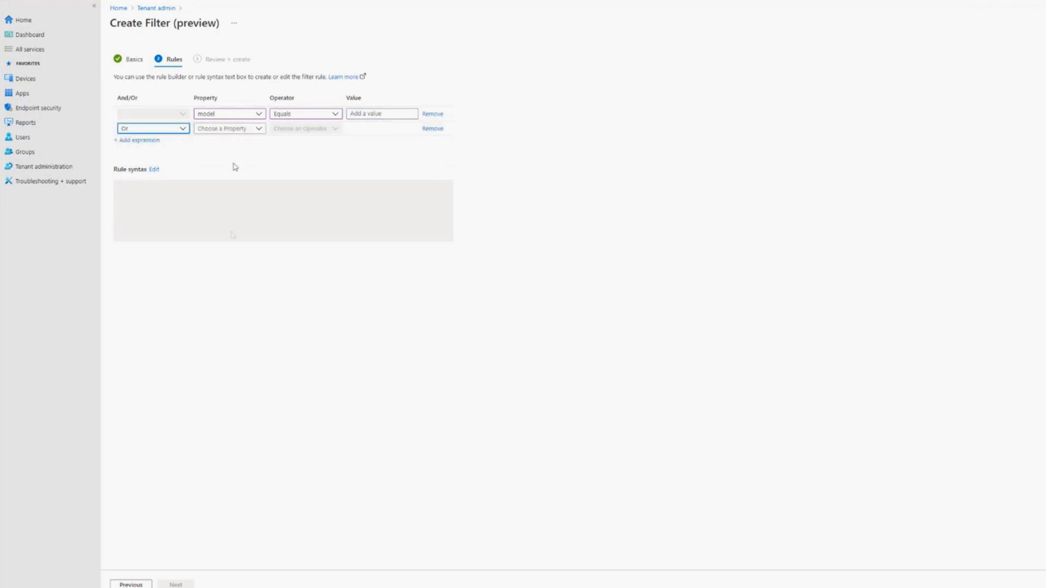
click(433, 129)
- Switch the model rule's operator to In and begin its bracketed value list with "meetingbara20"
click(339, 113)
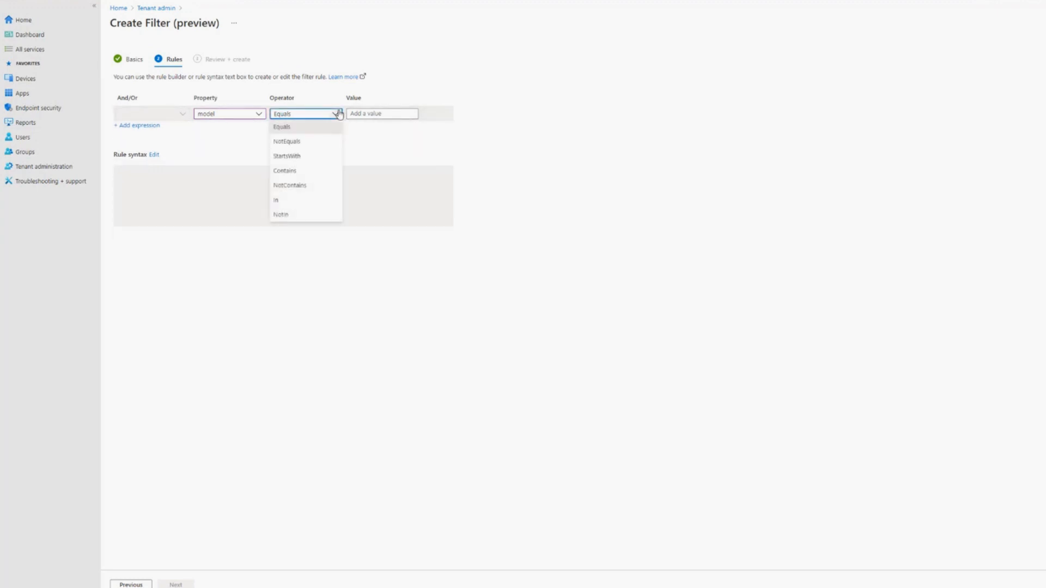
click(296, 200)
click(371, 114)
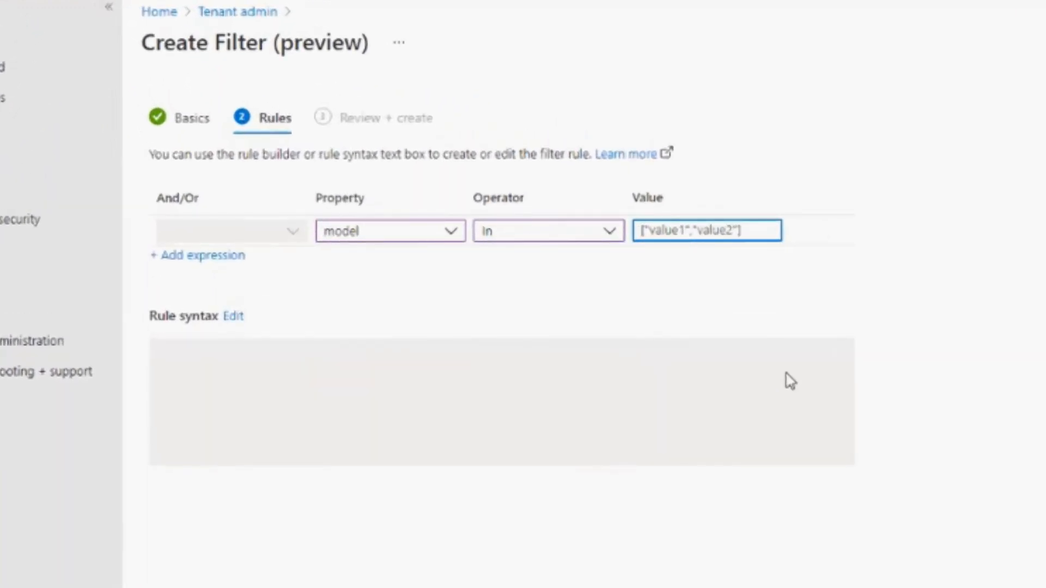
text([)
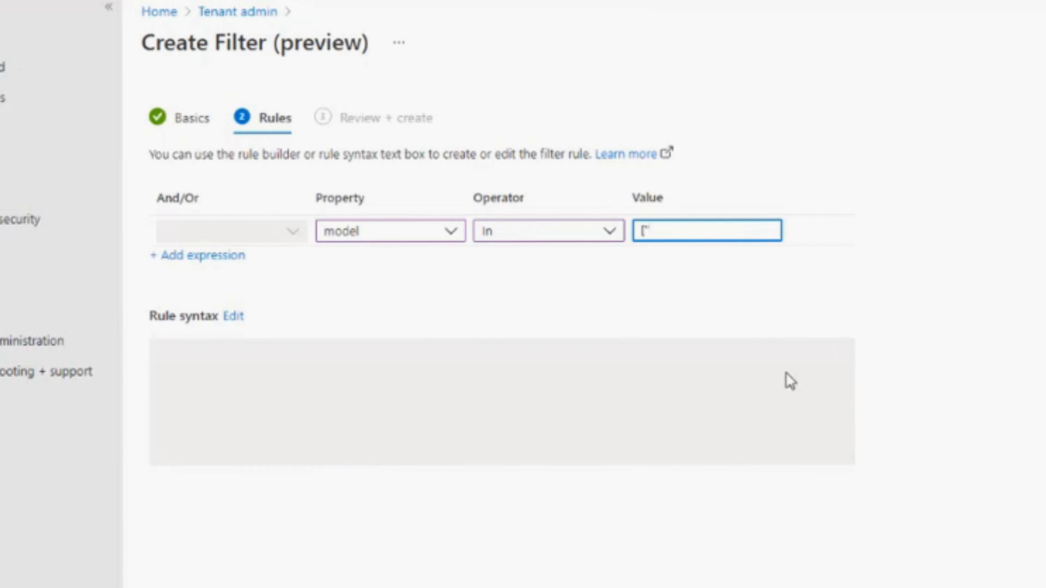
text("meetingbara20)
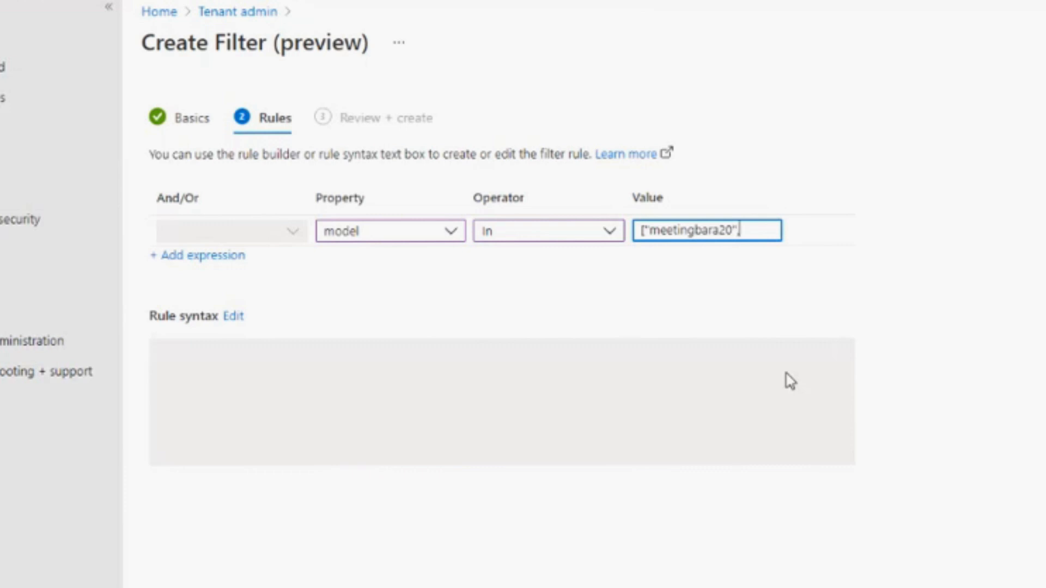
- Complete the value list with "polystudiox30" as the second quoted model and add another expression row
text(","polyst)
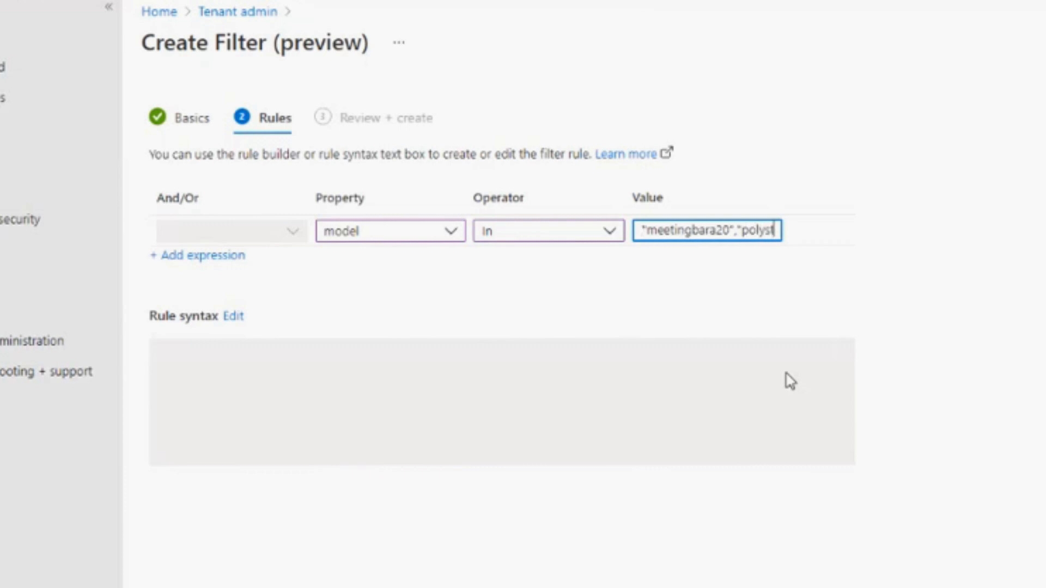
text(udio)
text(x)
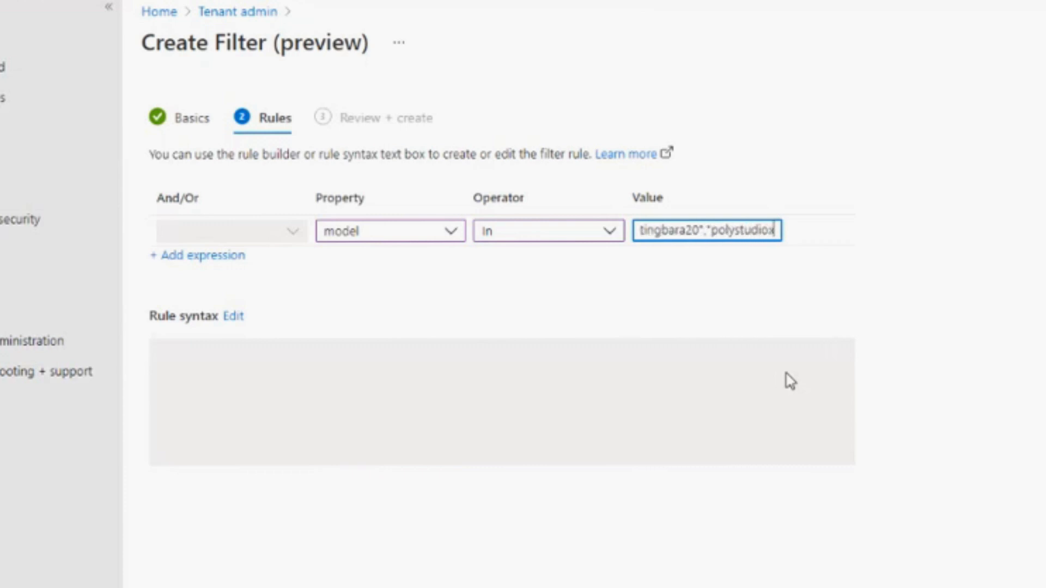
text(30"])
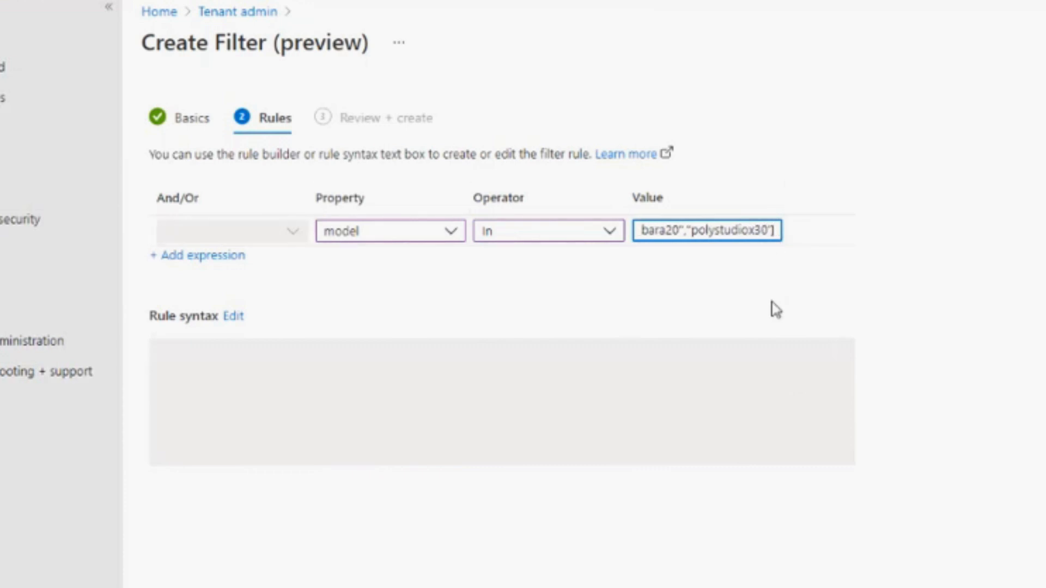
key(BackSpace)
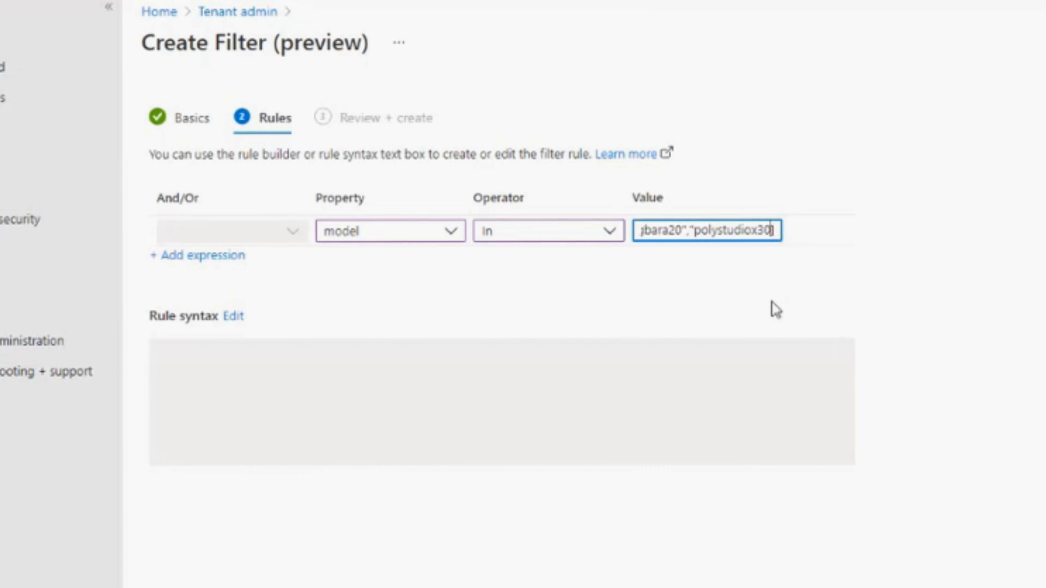
text(")
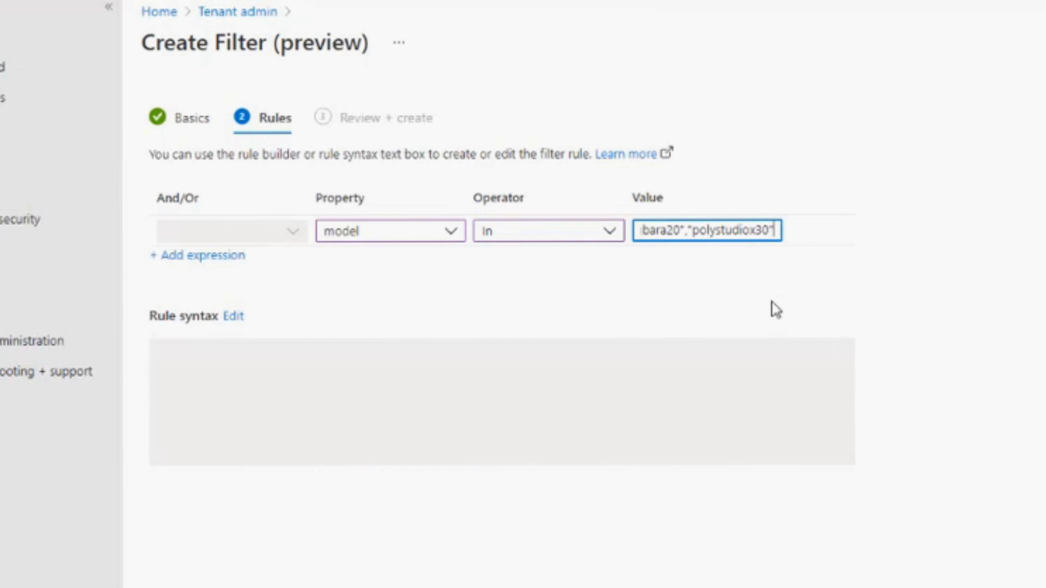
text(])
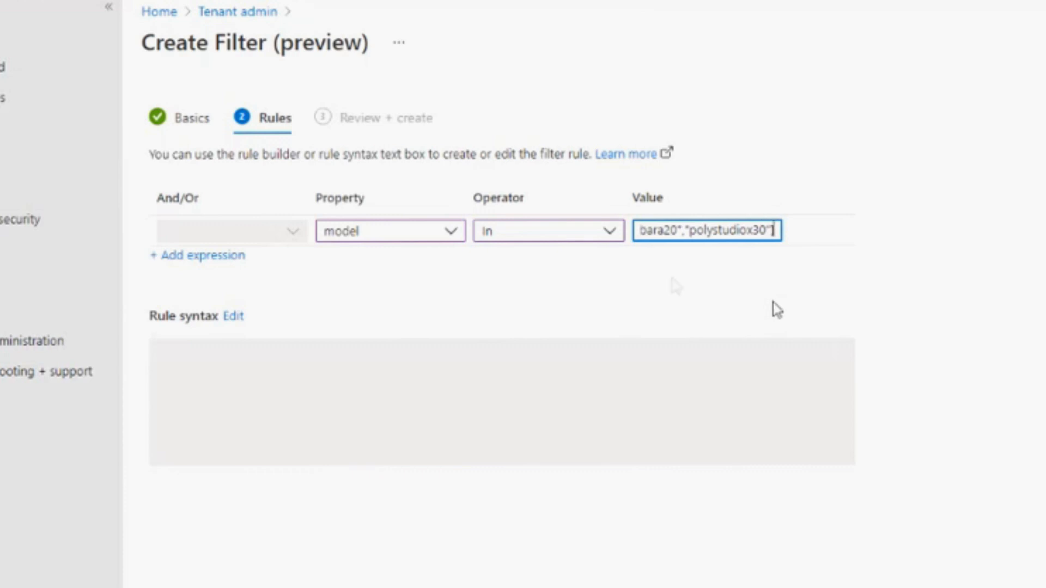
click(202, 255)
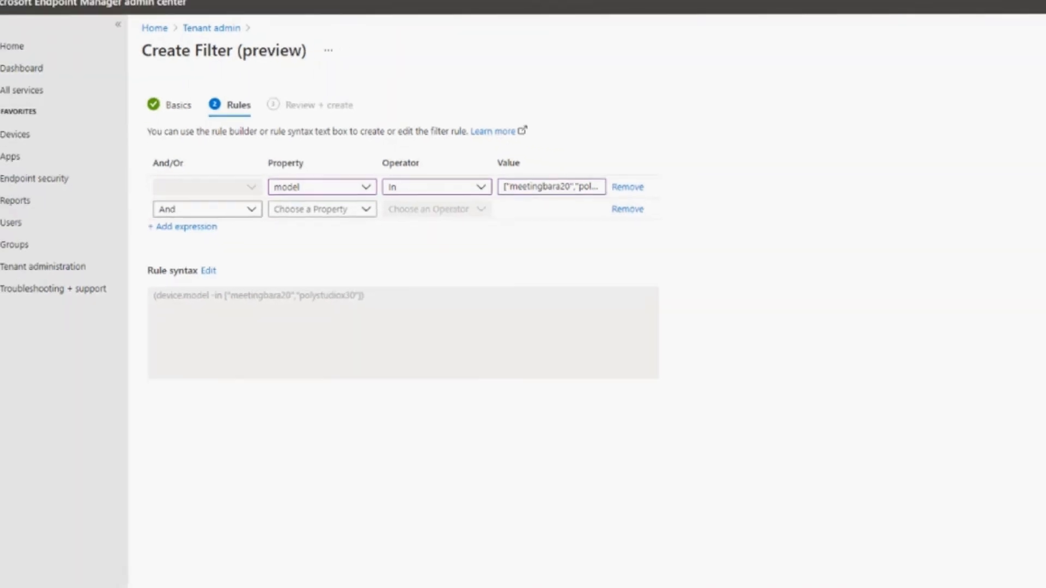
- Switch to the Microsoft Teams admin center at admin.teams.microsoft.com in another browser tab
click(252, 6)
text(t)
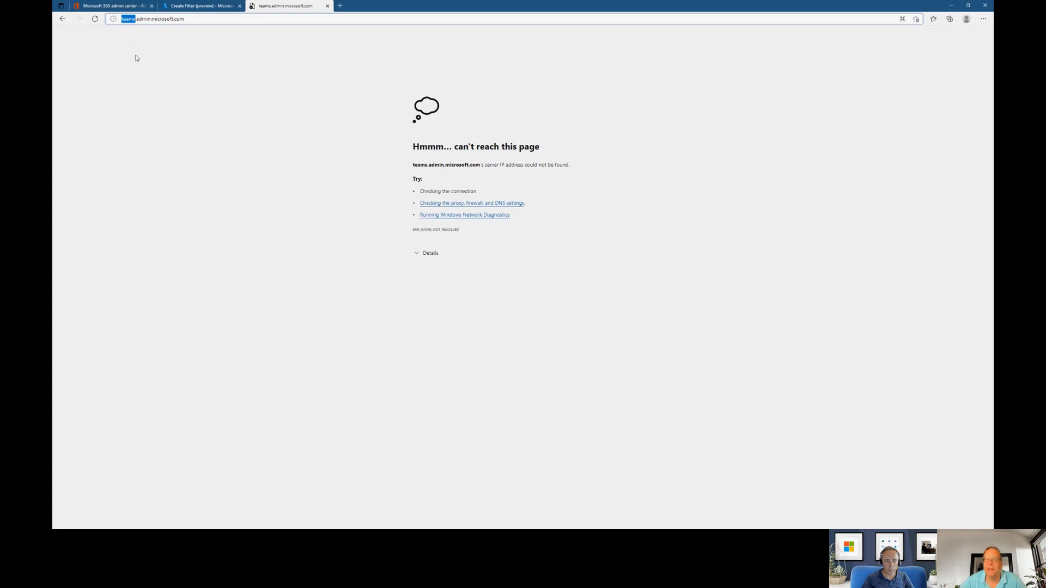
key(BackSpace)
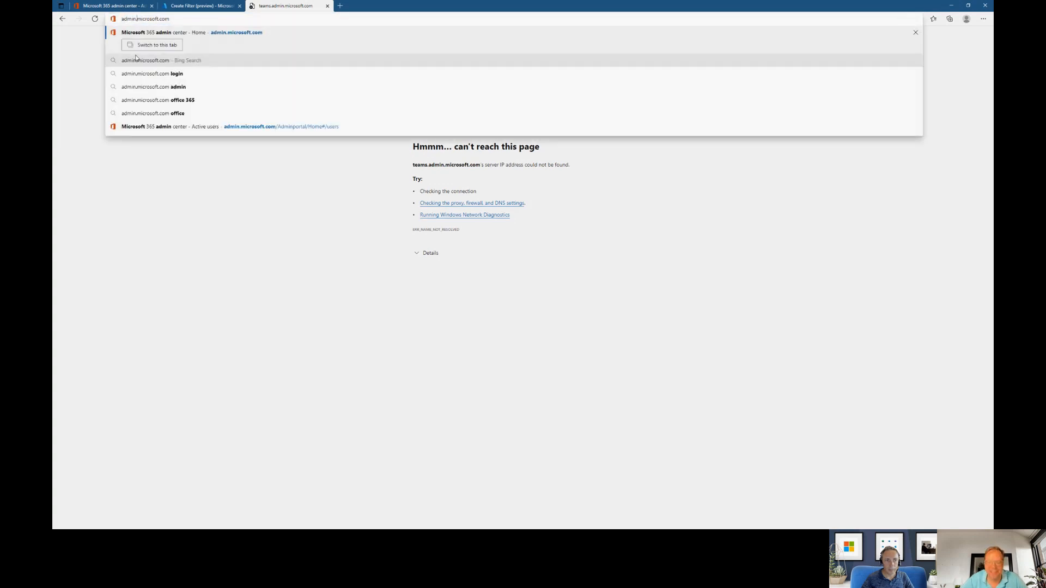
text(teams.)
key(Return)
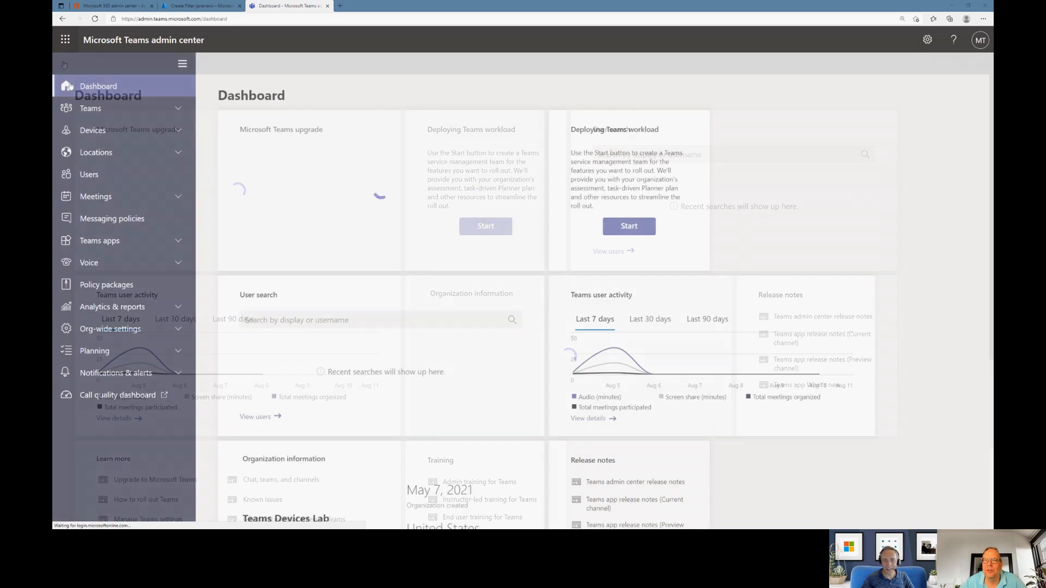
- Open the Yealink collaboration bar's details and check its manufacturer and model name
click(93, 132)
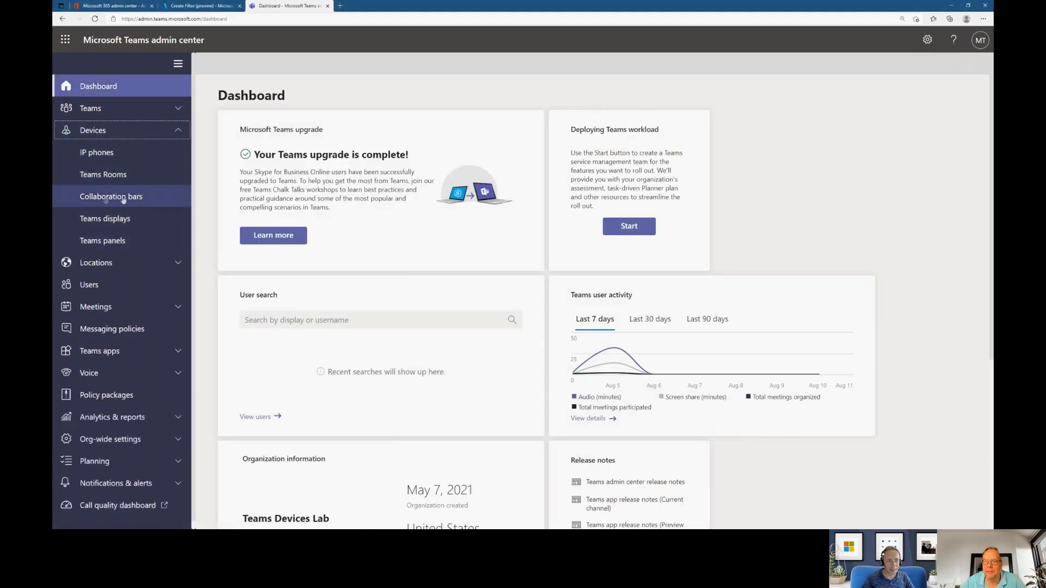
click(131, 198)
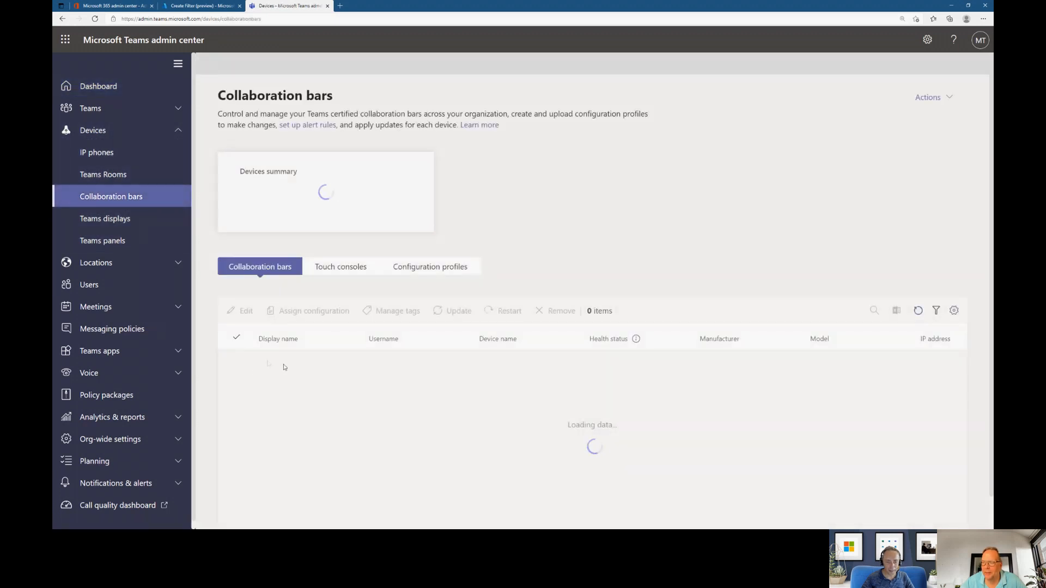
click(266, 371)
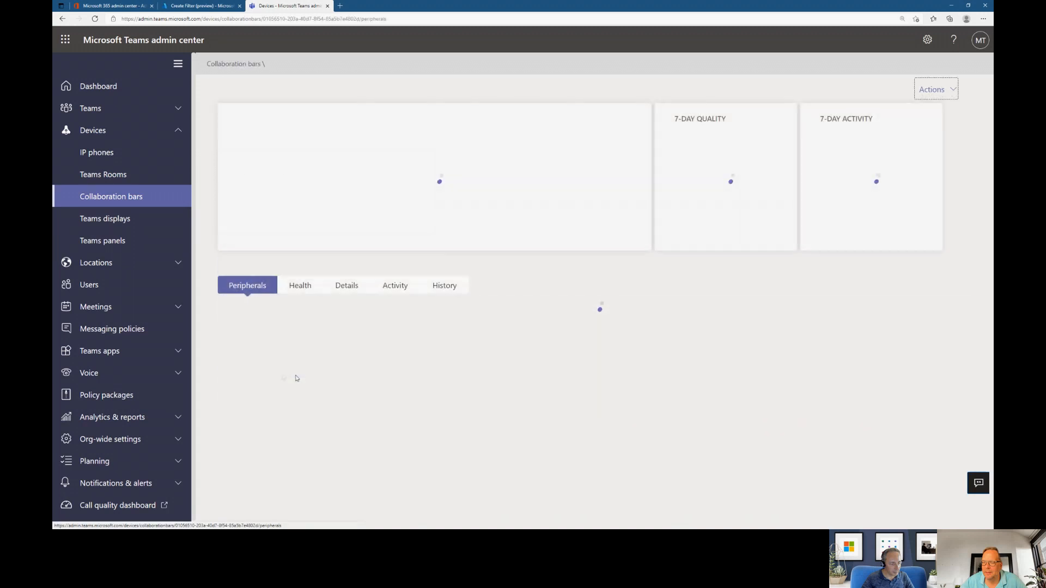
click(345, 287)
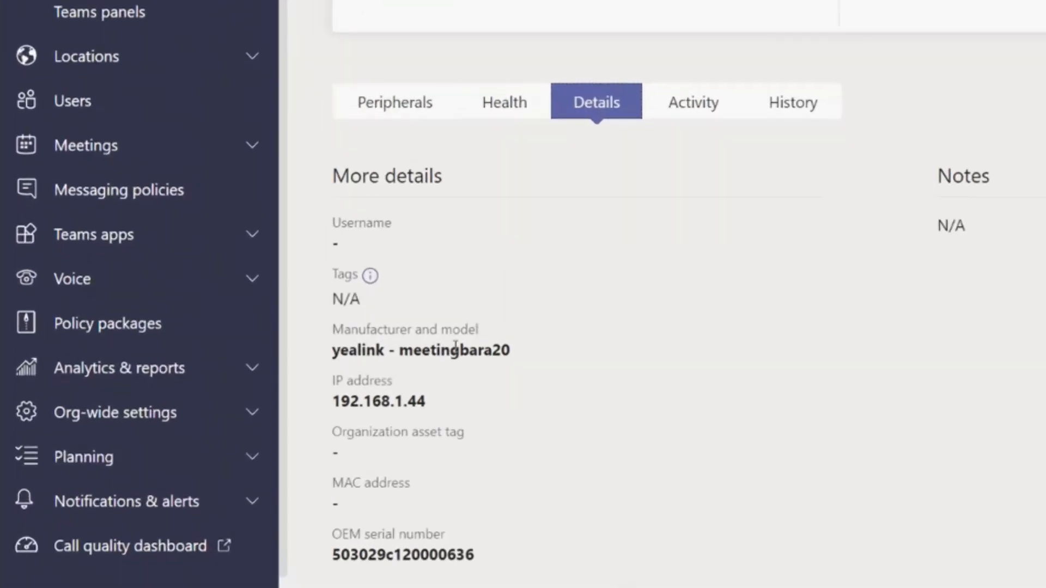
double_click(301, 389)
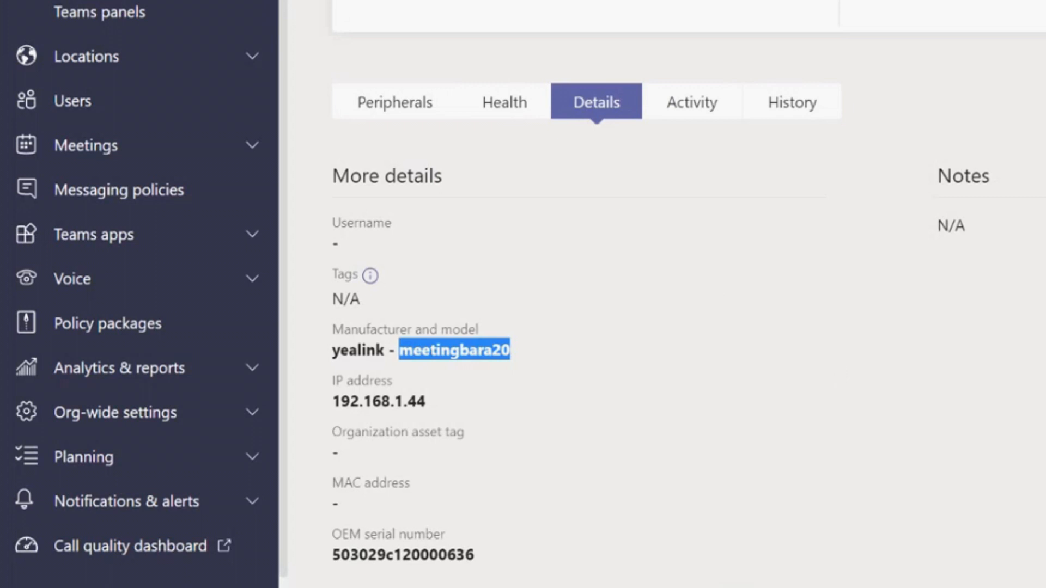
- Return to the collaboration bars list and check the Poly device's manufacturer and model name in its details
click(113, 87)
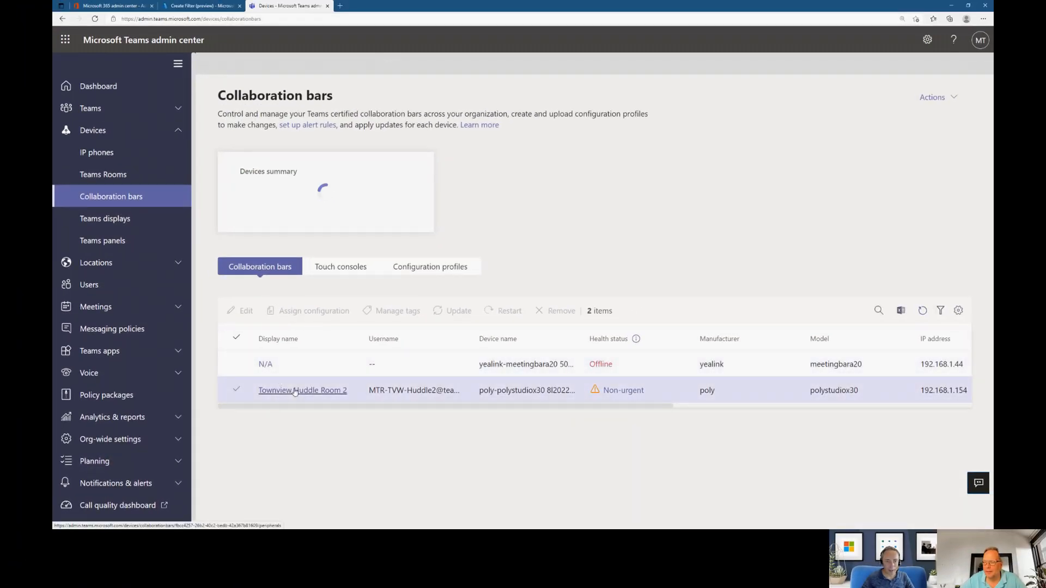
click(324, 390)
click(348, 285)
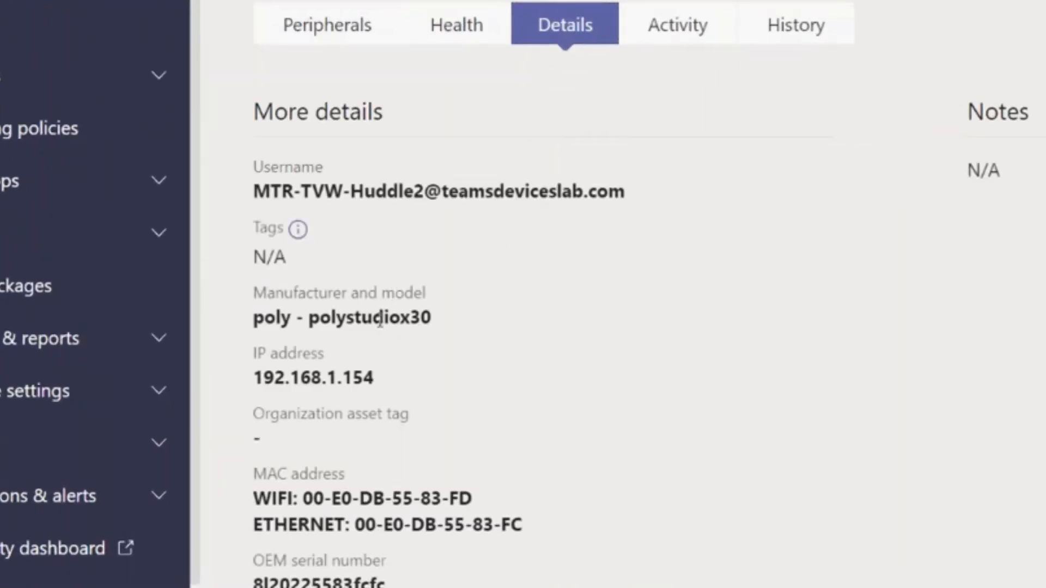
double_click(380, 317)
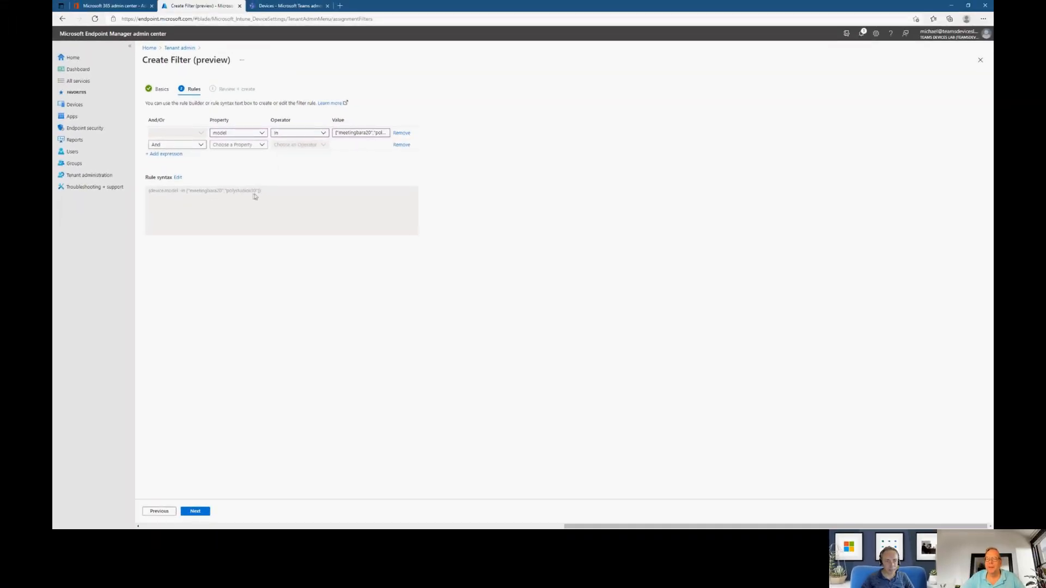
click(360, 133)
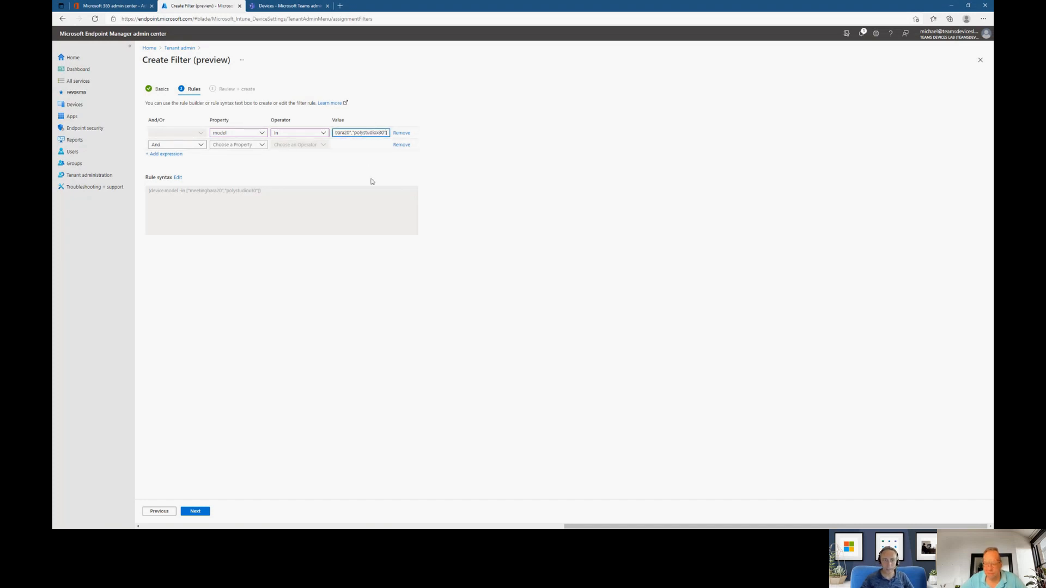
text("rallyba)
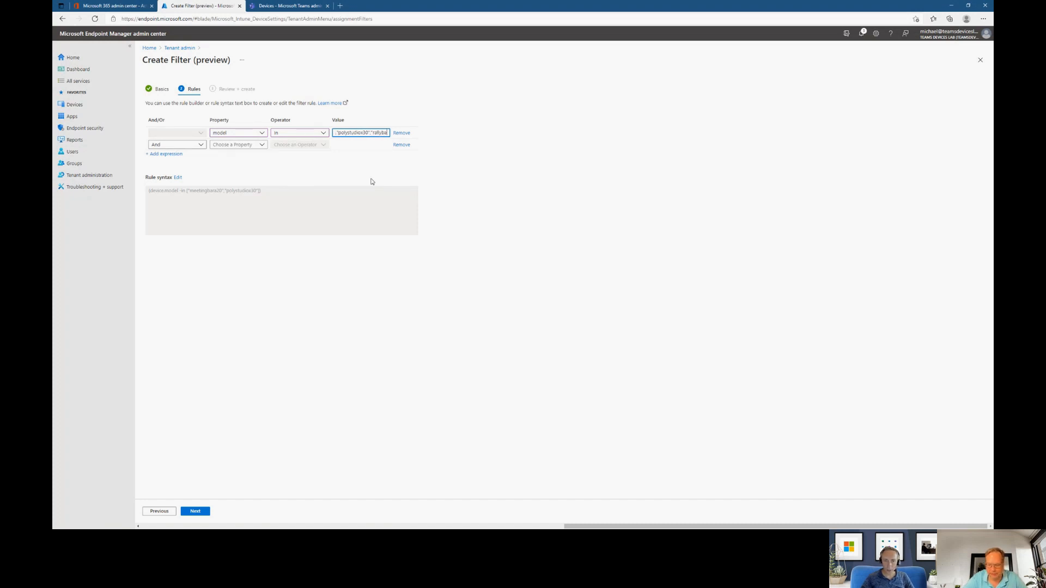
key(BackSpace)
key(BackSpace)
key(BackSpace)
key(BackSpace)
key(BackSpace)
key(BackSpace)
key(BackSpace)
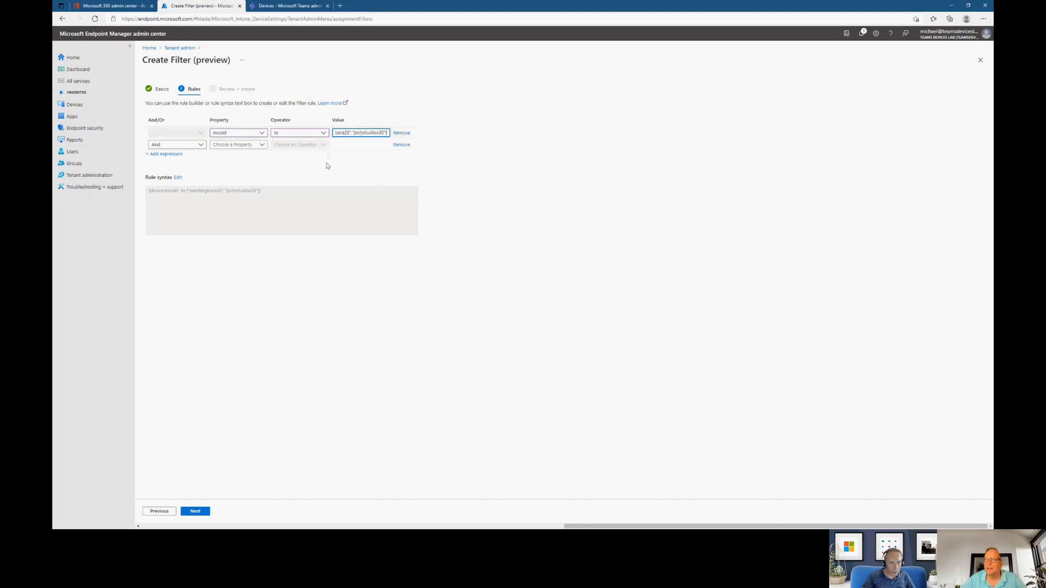
- Remove the empty second expression from the filter rule, continue to the review, and create the filter
drag(158, 191, 273, 198)
click(273, 200)
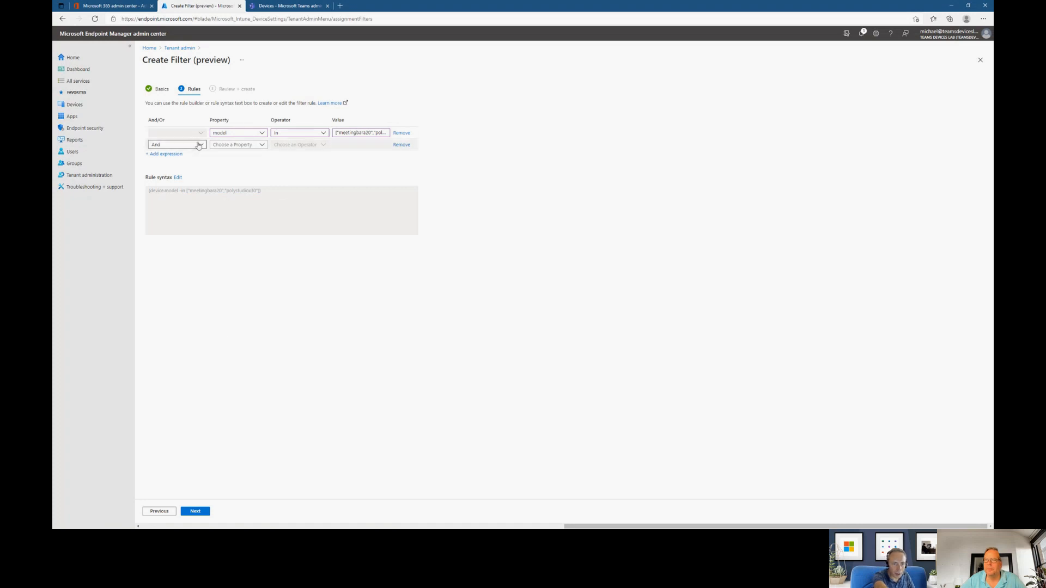
click(402, 145)
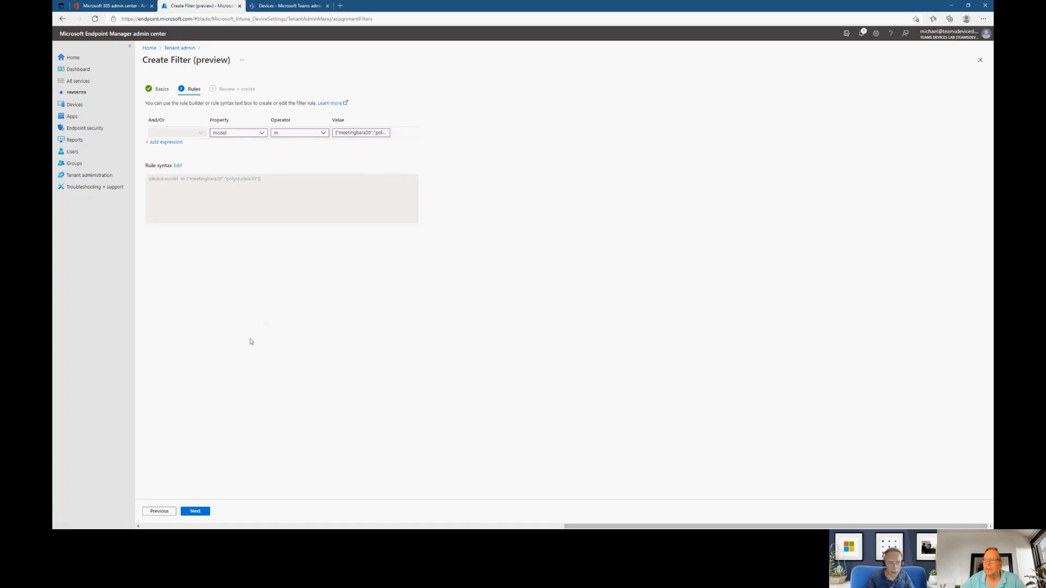
click(195, 514)
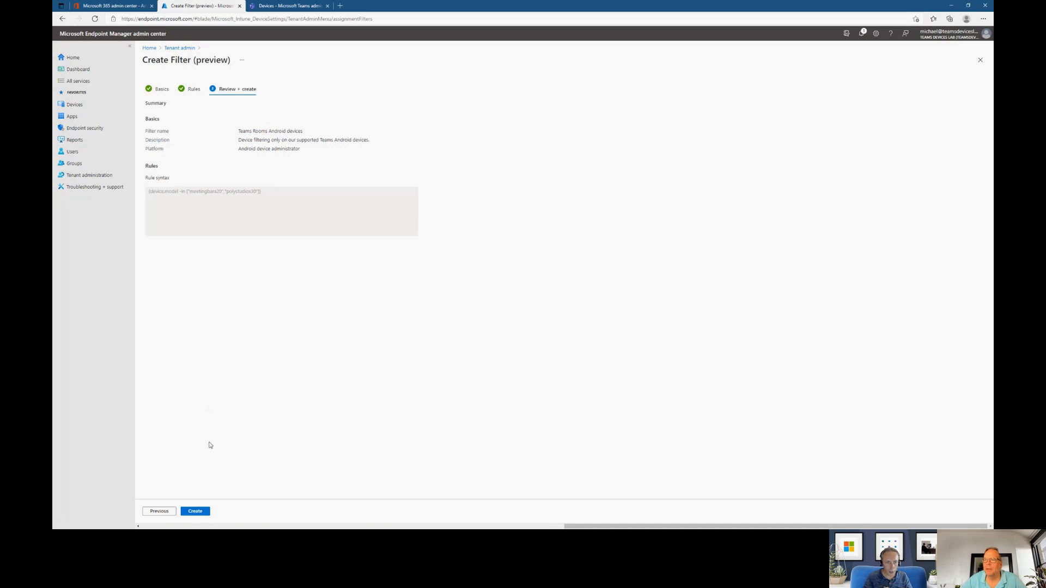
click(195, 511)
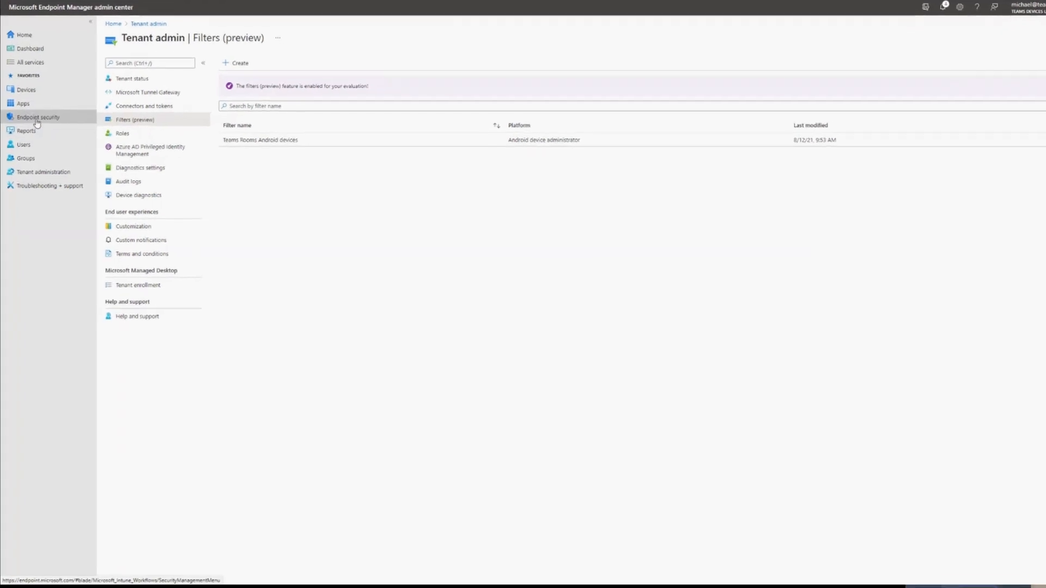
- Open the Teams Rooms Android compliance policy's properties under Devices and start editing its assignments
click(48, 90)
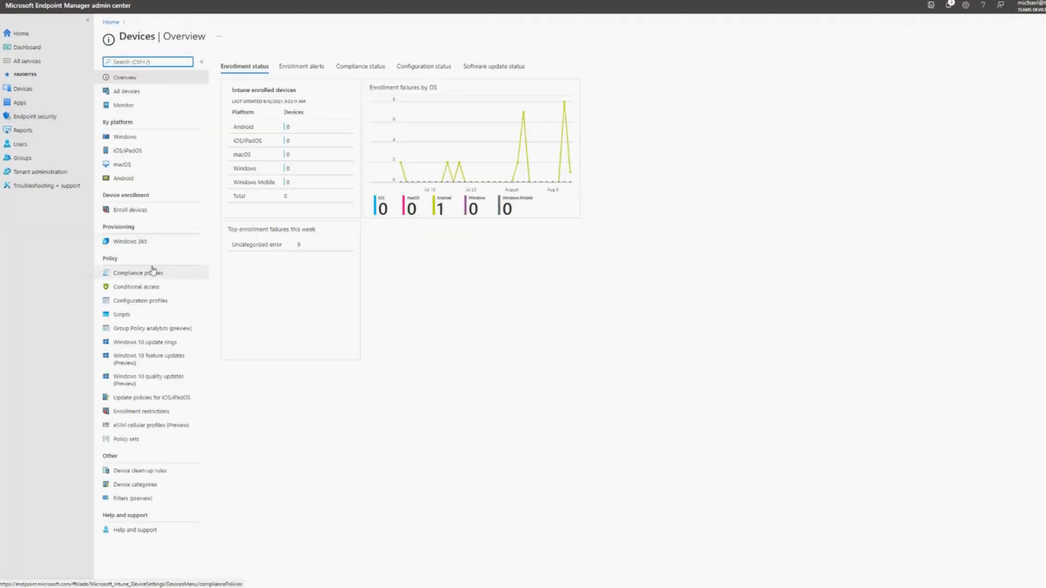
click(148, 275)
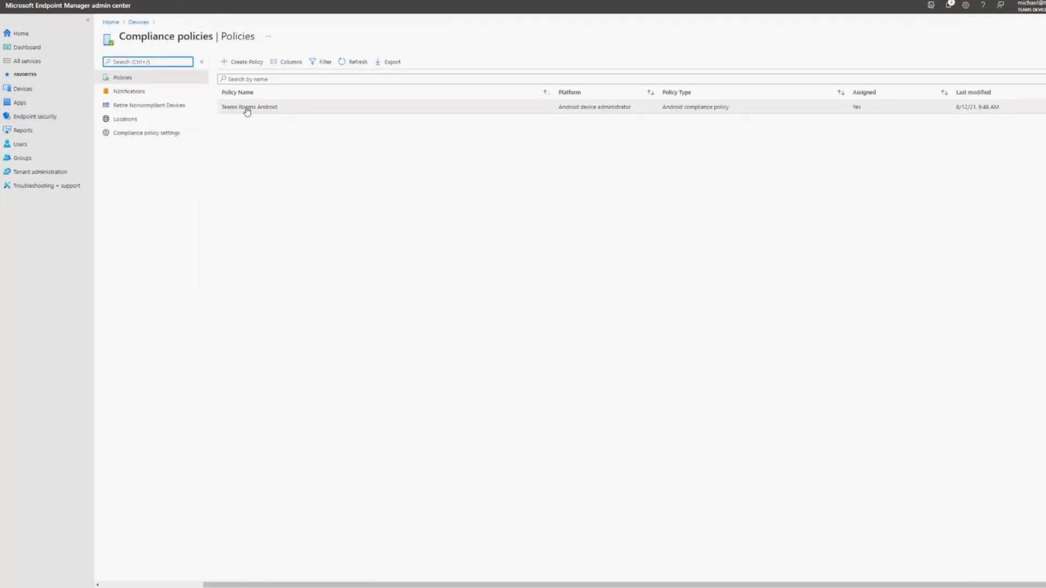
click(247, 108)
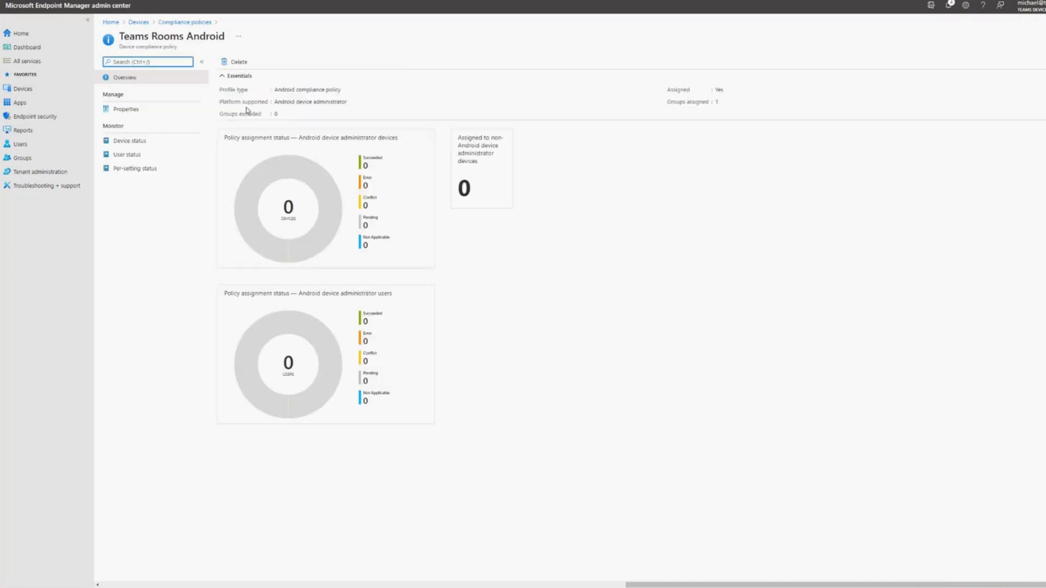
click(156, 112)
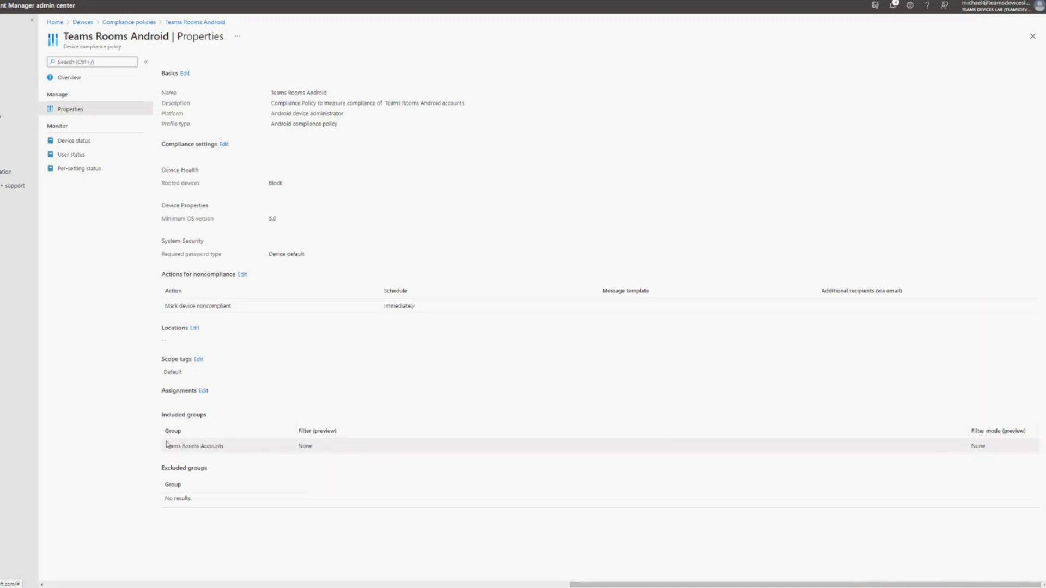
click(204, 392)
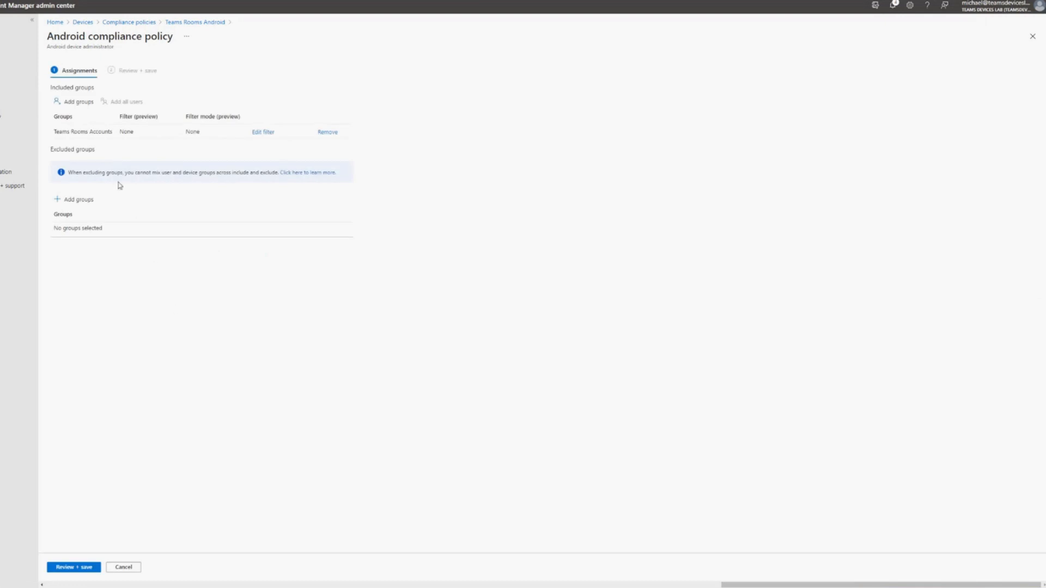
click(263, 132)
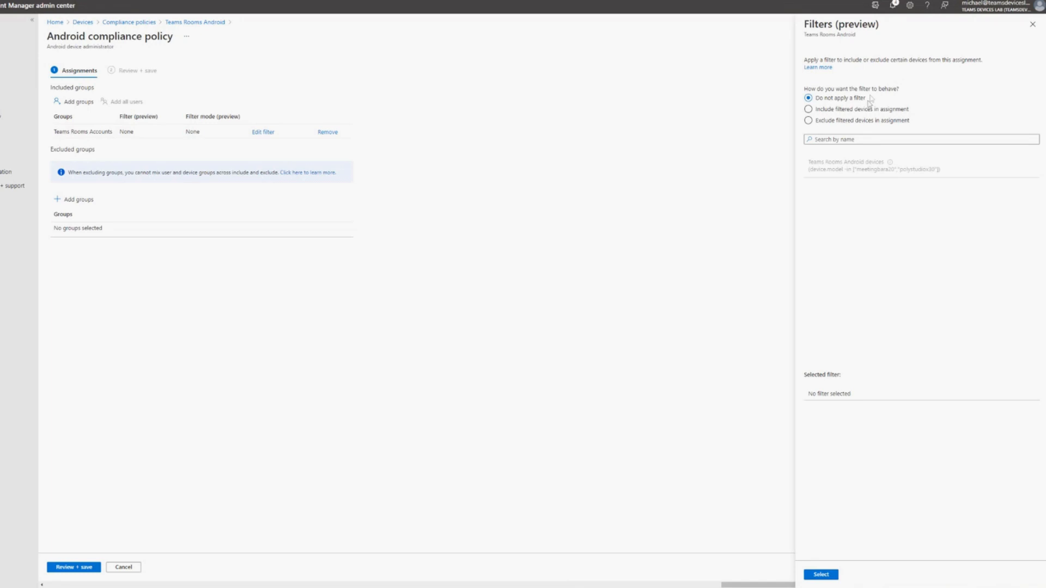
click(899, 110)
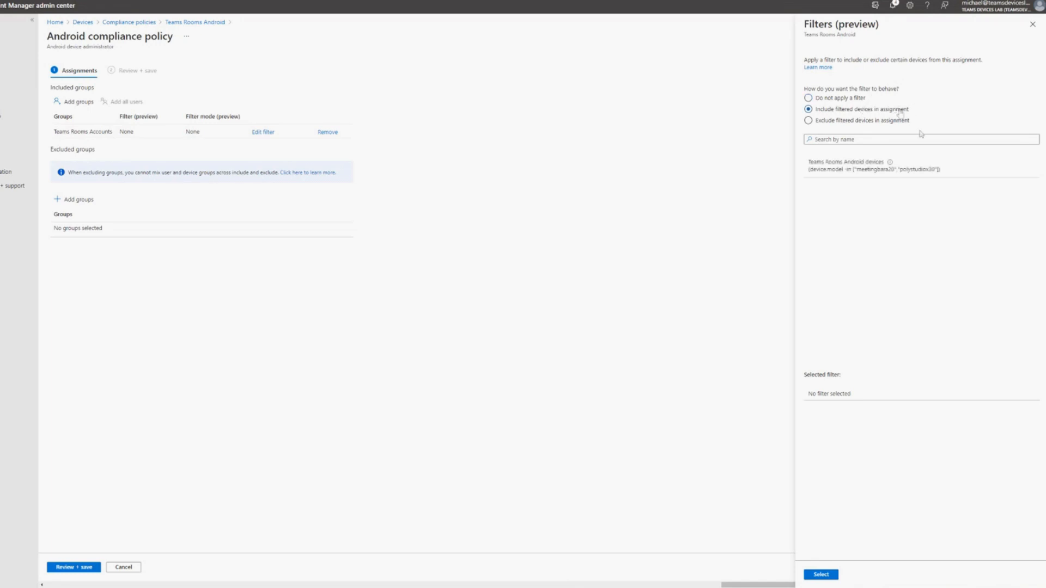
click(919, 138)
text(Teams)
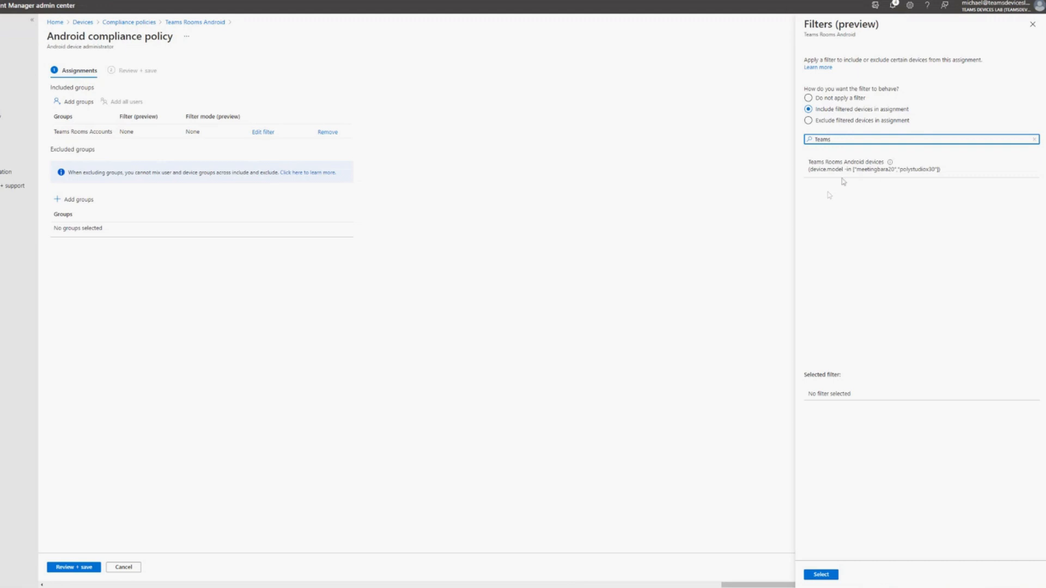
click(849, 173)
double_click(874, 139)
key(BackSpace)
click(954, 105)
click(1032, 24)
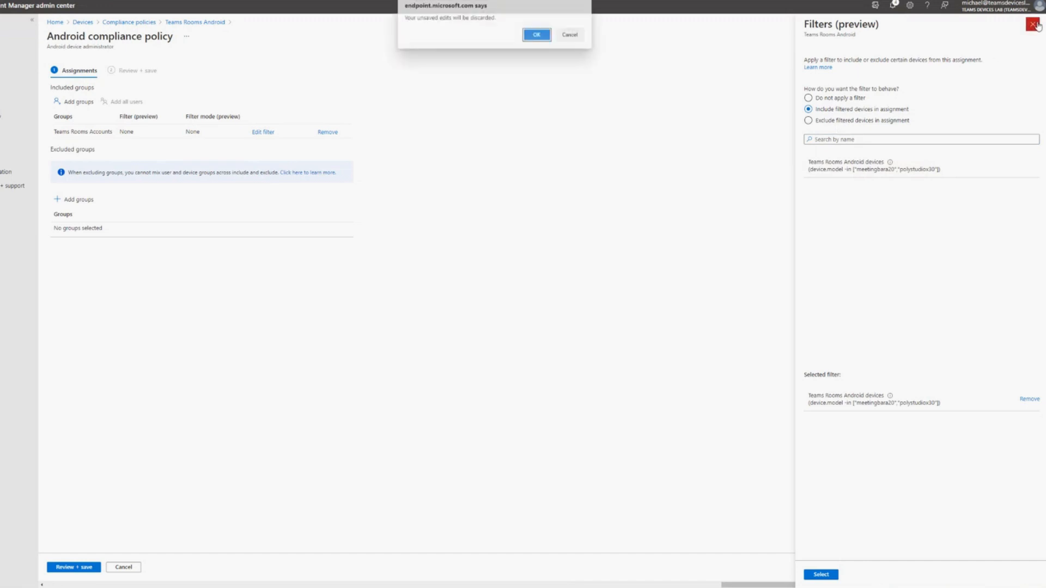
key(Escape)
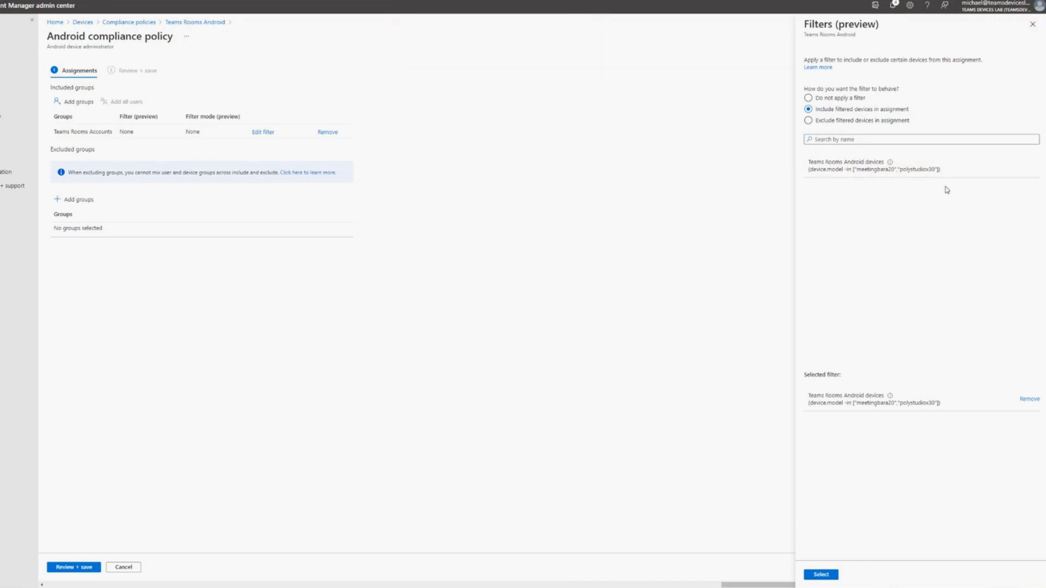
click(848, 100)
click(821, 575)
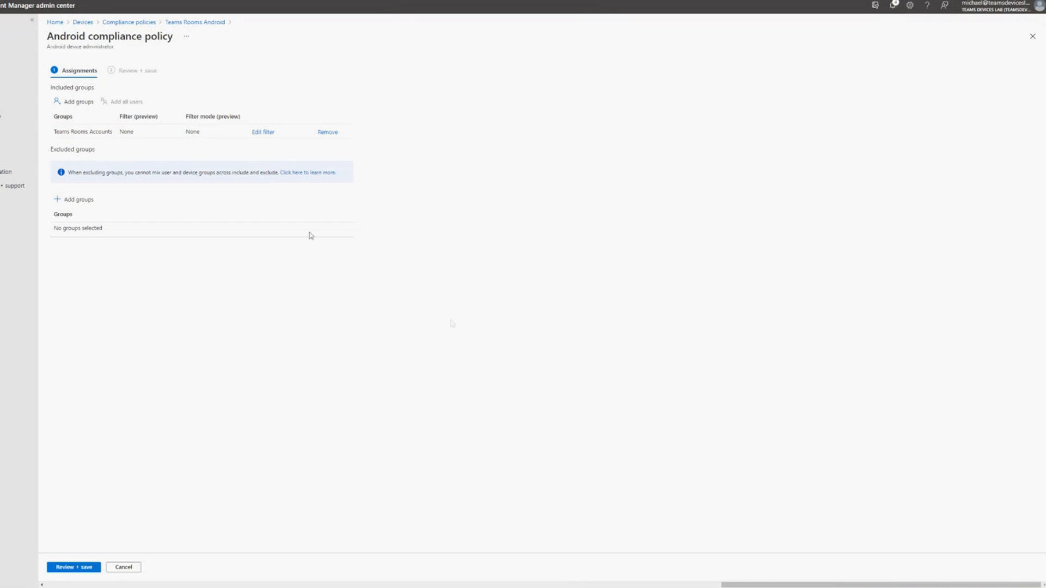
- Apply the Teams Rooms Android devices filter in include mode to the Teams Rooms Accounts group, then review and save the assignment
click(263, 132)
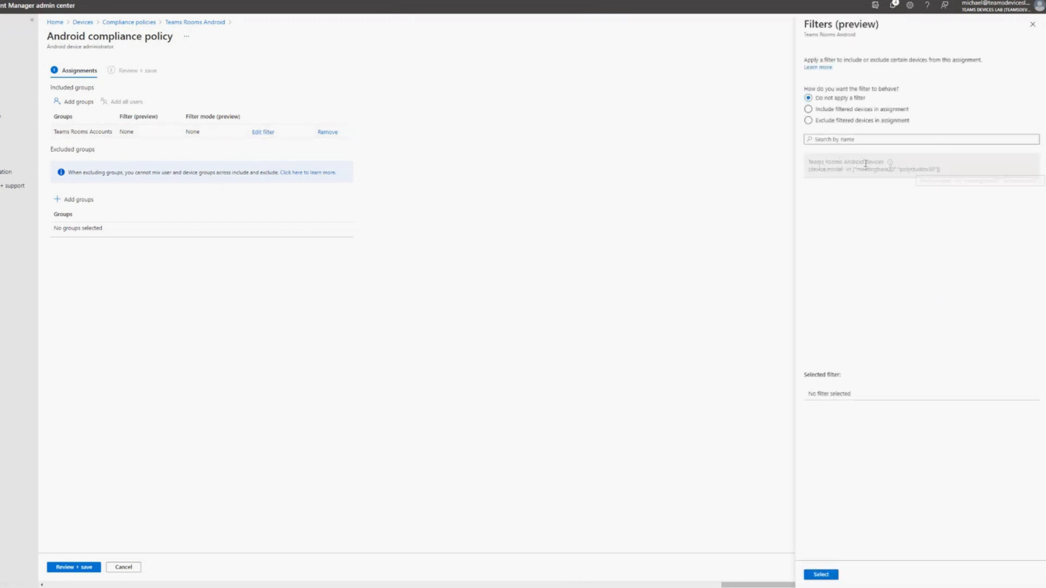
click(834, 110)
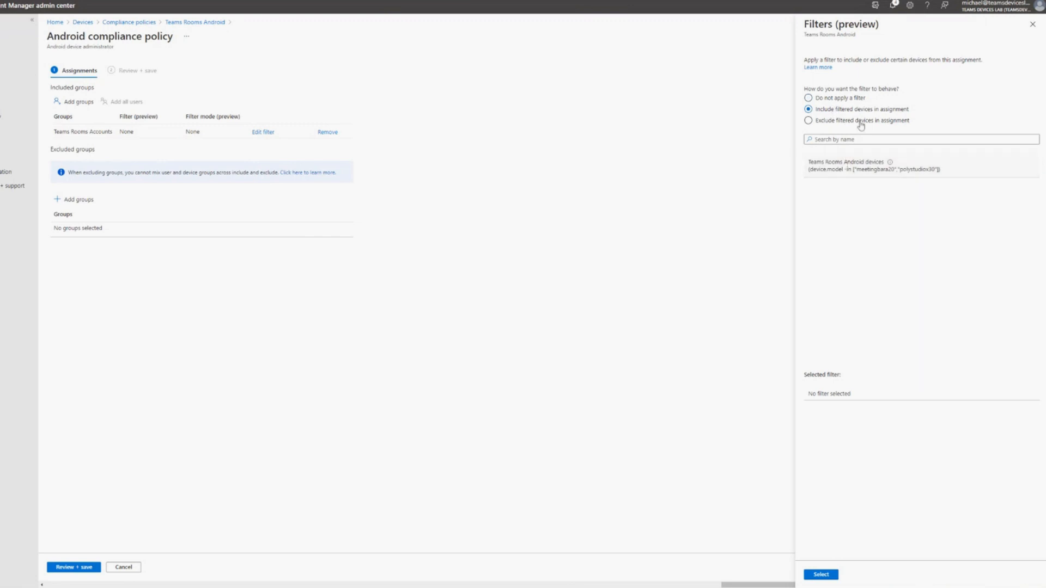
click(853, 98)
click(842, 110)
click(843, 164)
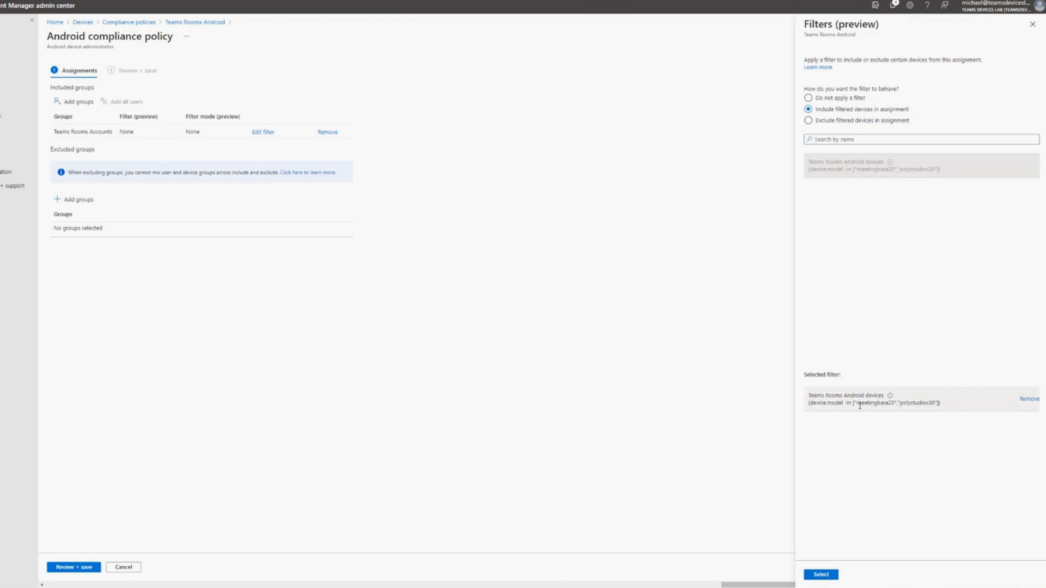
click(824, 576)
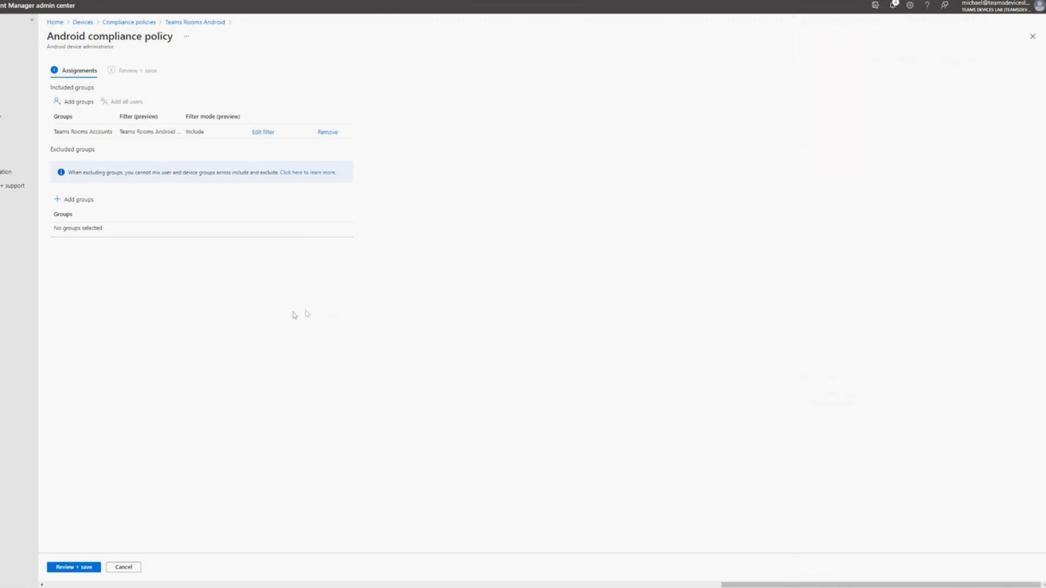
click(74, 568)
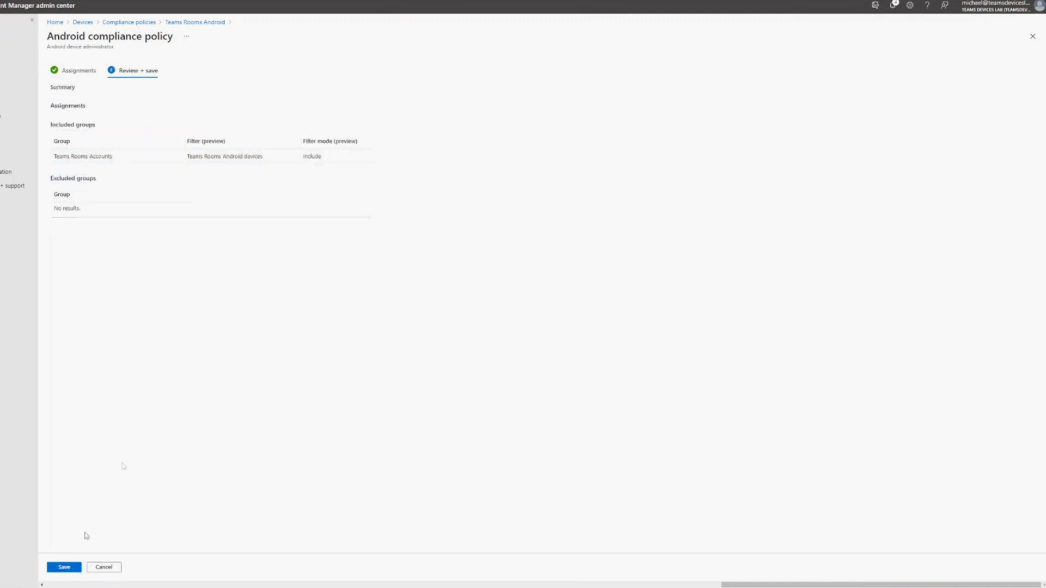
click(69, 568)
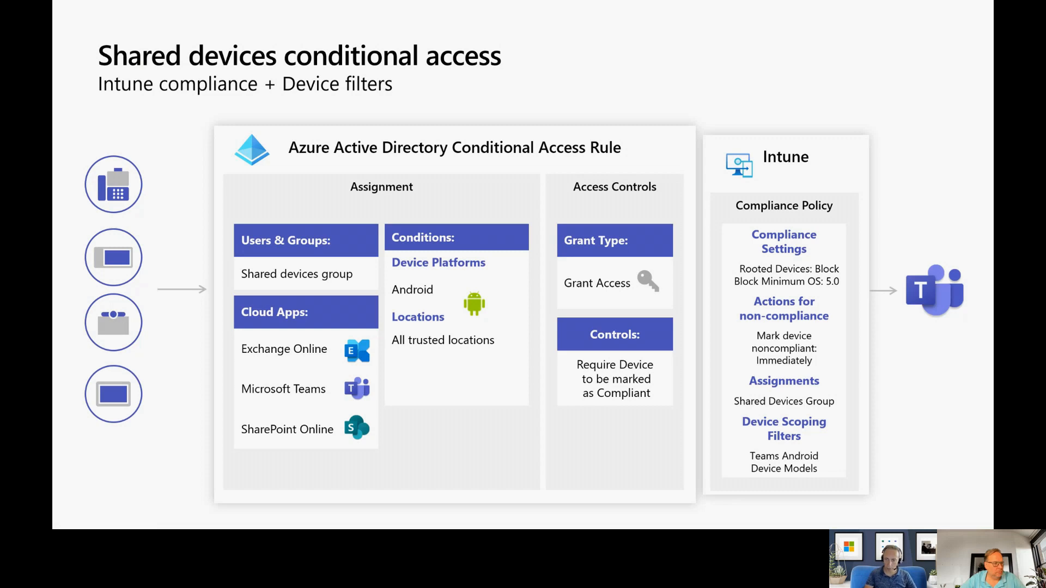
key(alt+Tab)
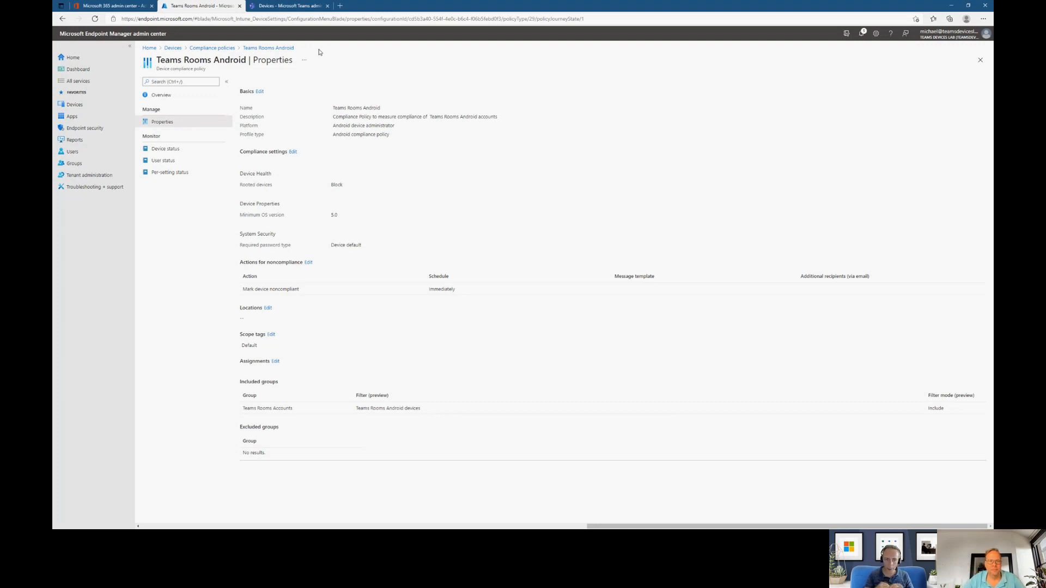
click(340, 6)
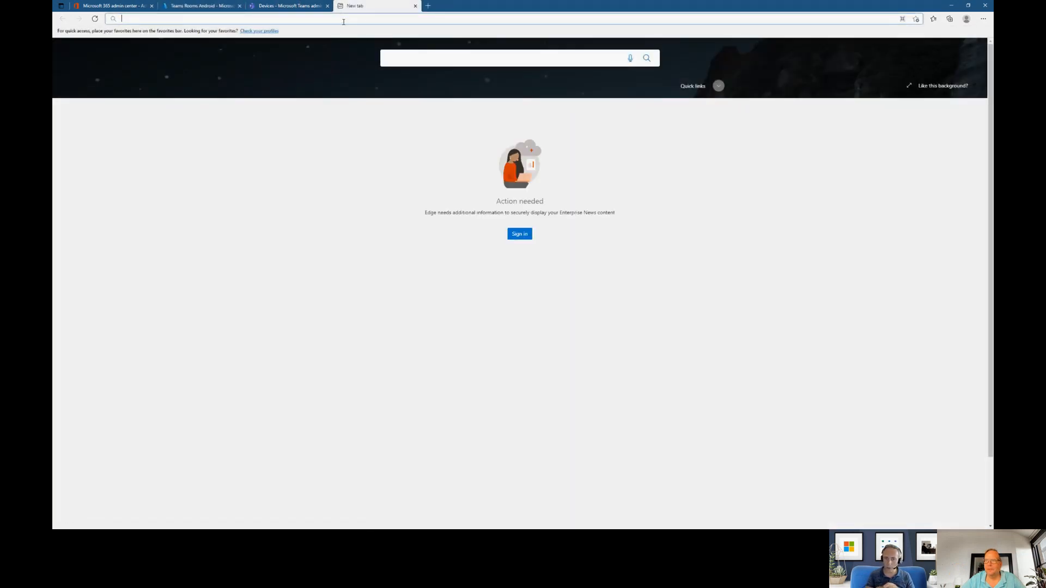
text(www.ipchicken.com)
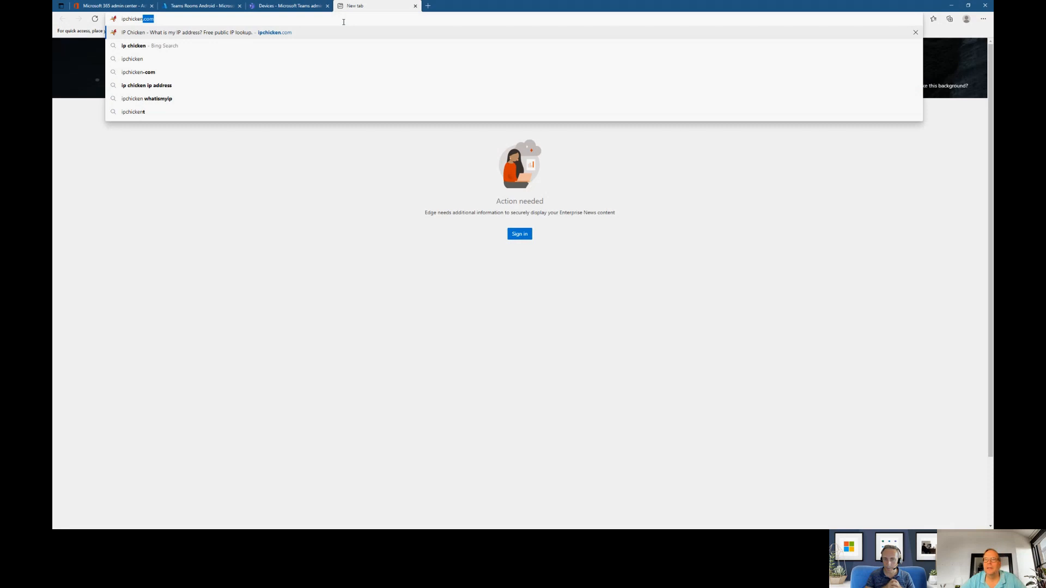
key(Return)
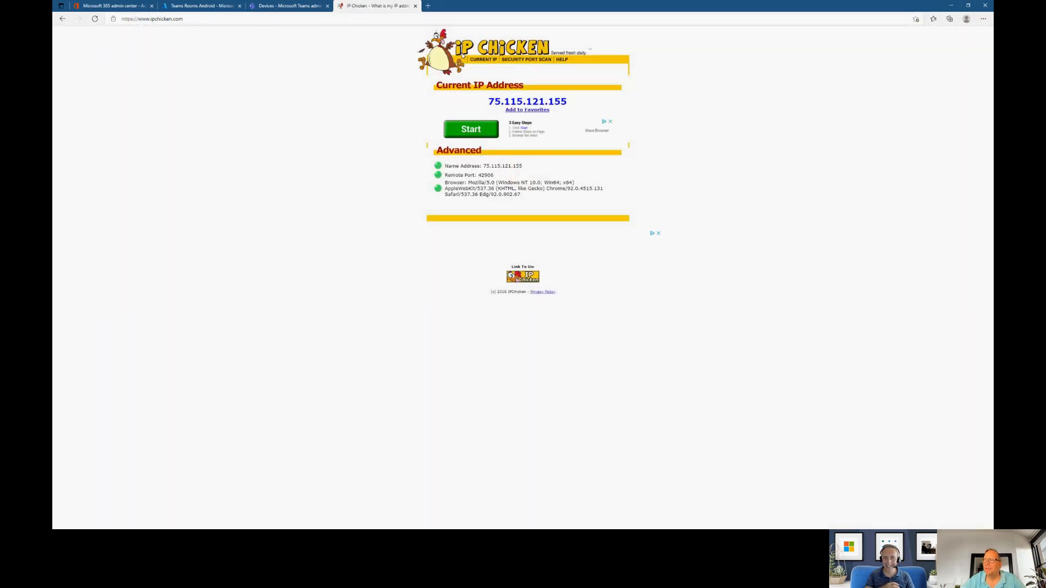
- Copy the current public IP address from the IP Chicken page
drag(489, 102, 560, 109)
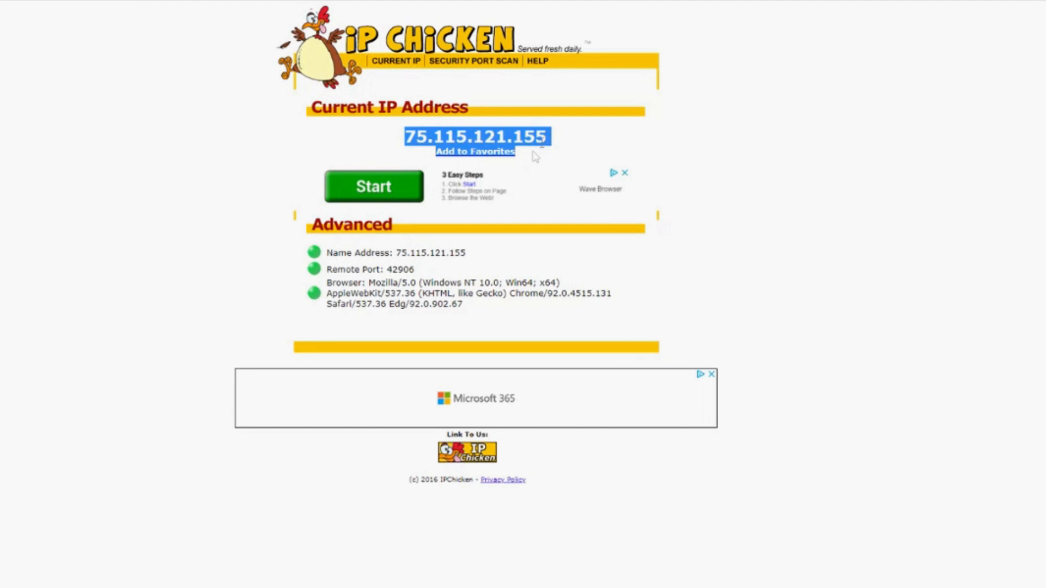
drag(536, 156, 546, 141)
key(ctrl+c)
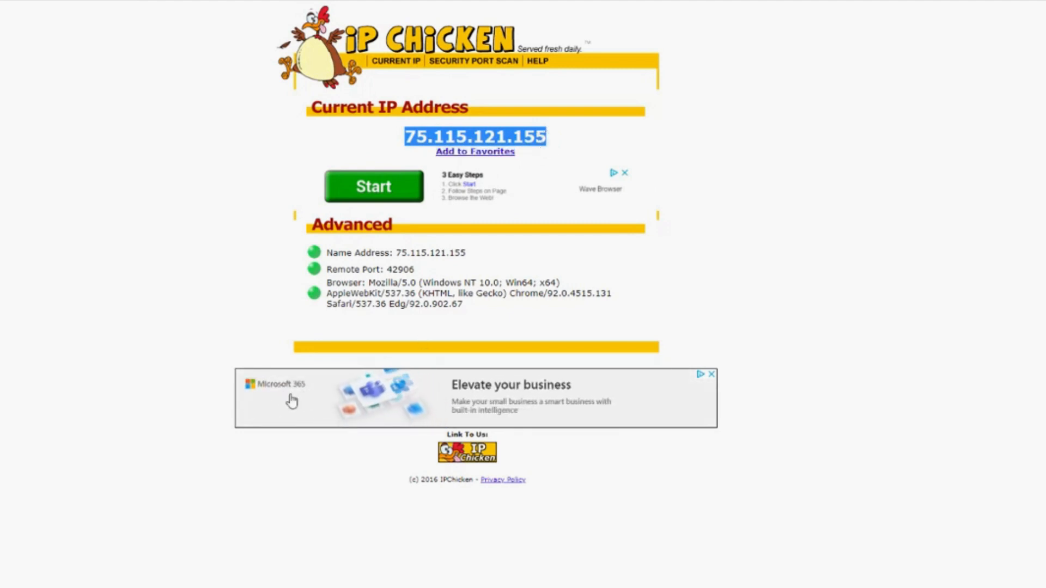
right_click(499, 142)
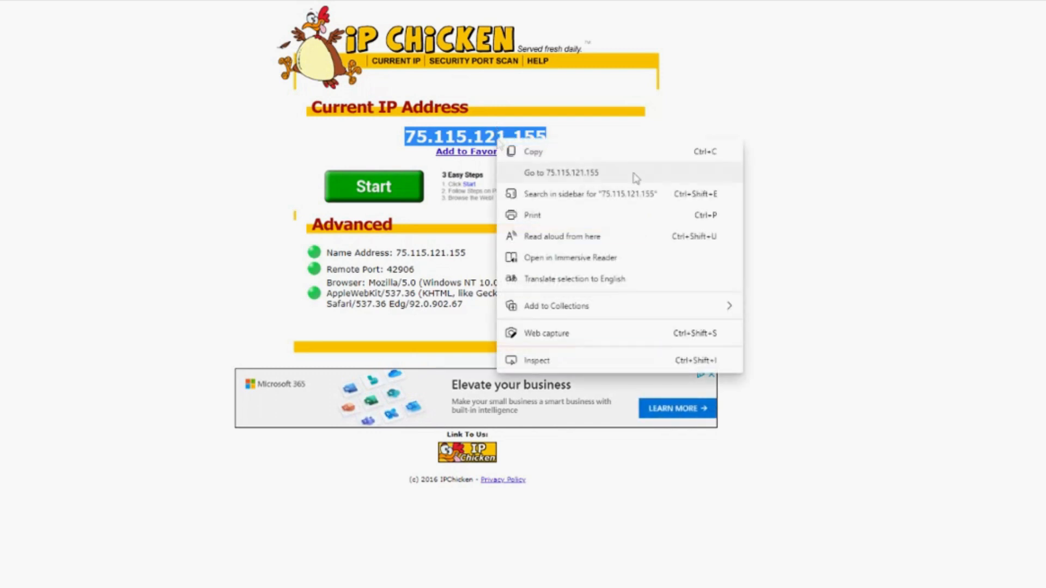
click(642, 158)
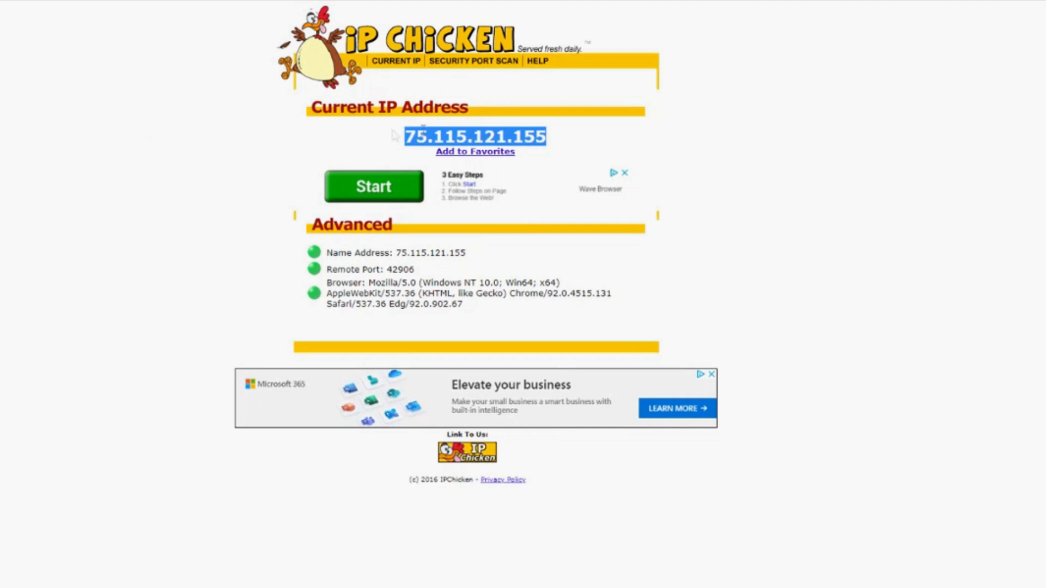
right_click(439, 134)
click(478, 144)
click(25, 149)
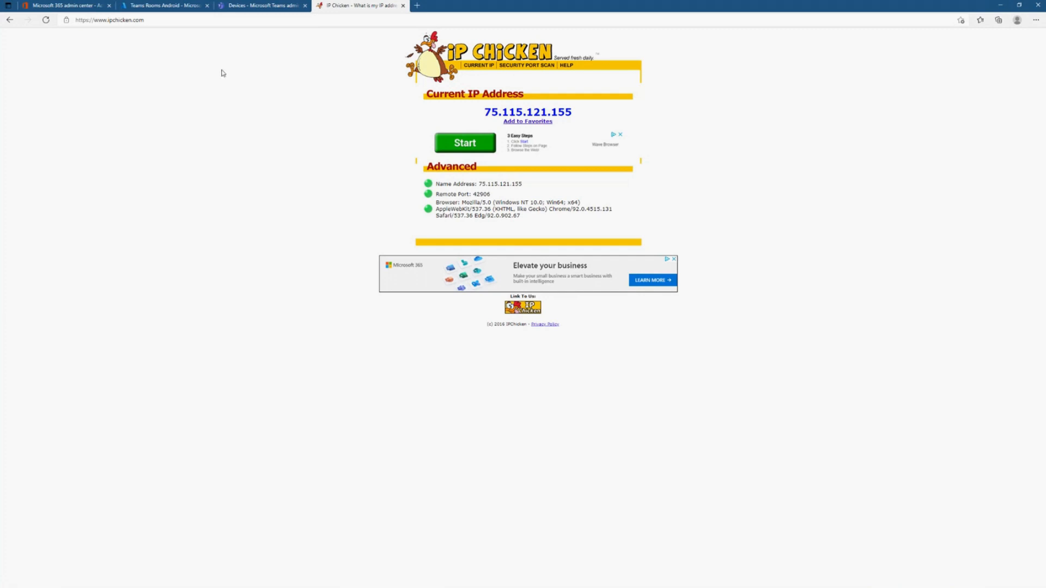
- Return to the Endpoint Manager tab and open the named locations of Conditional Access under Devices
click(186, 7)
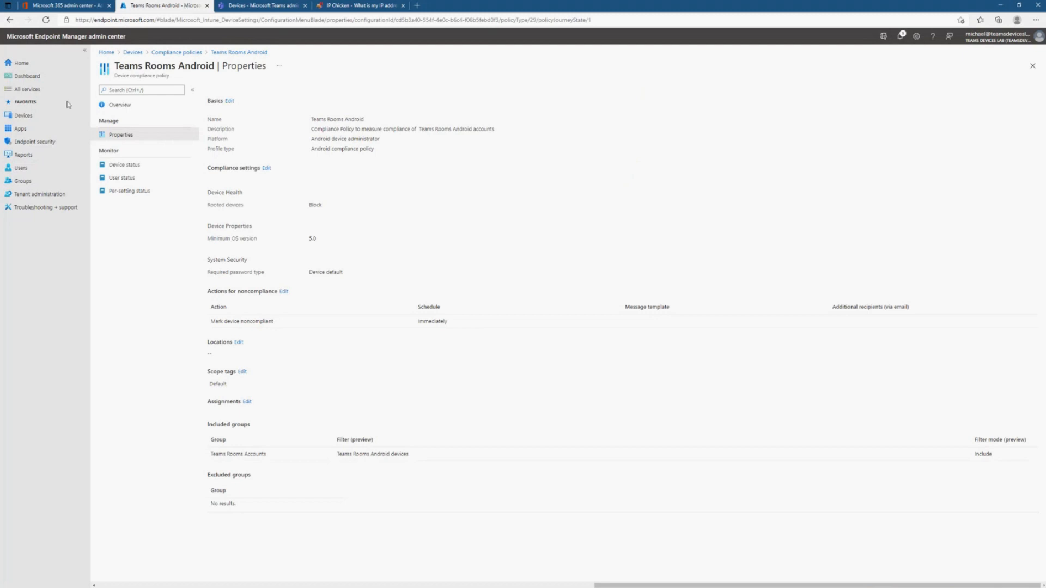
click(22, 117)
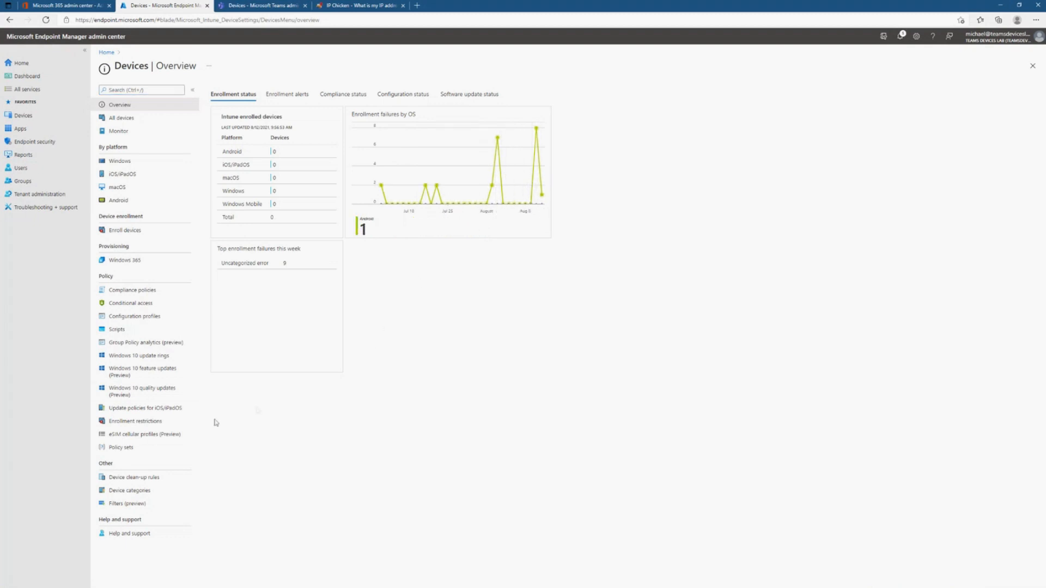
click(133, 307)
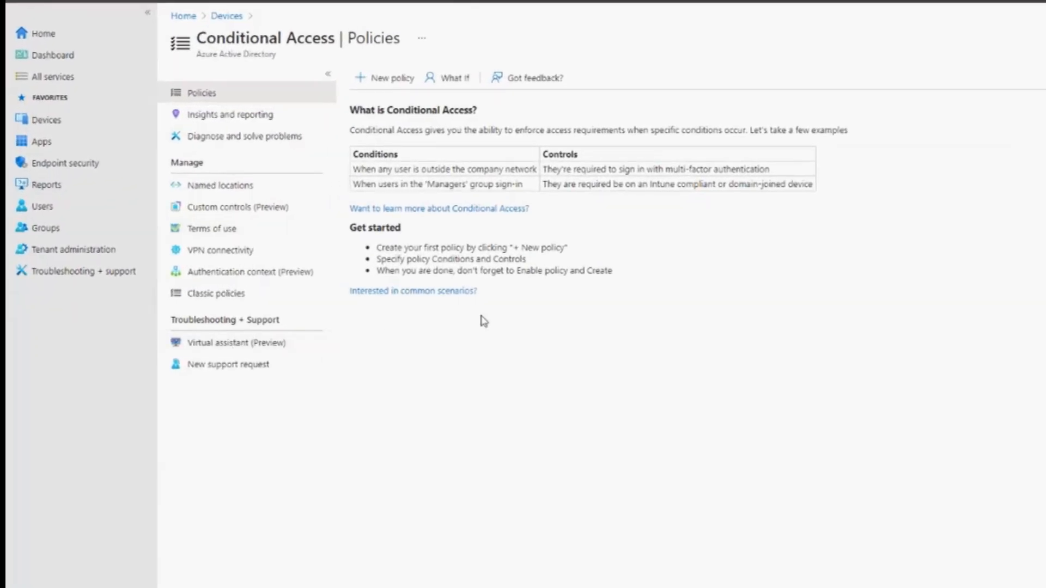
click(220, 187)
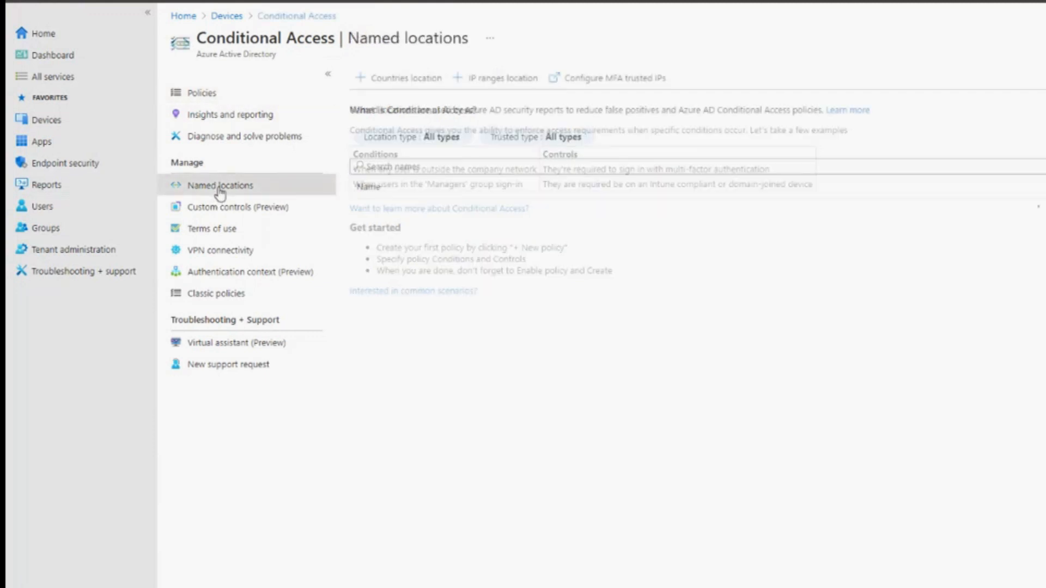
- Start a new IP ranges location named Townview and mark it as a trusted location
click(498, 85)
text(To)
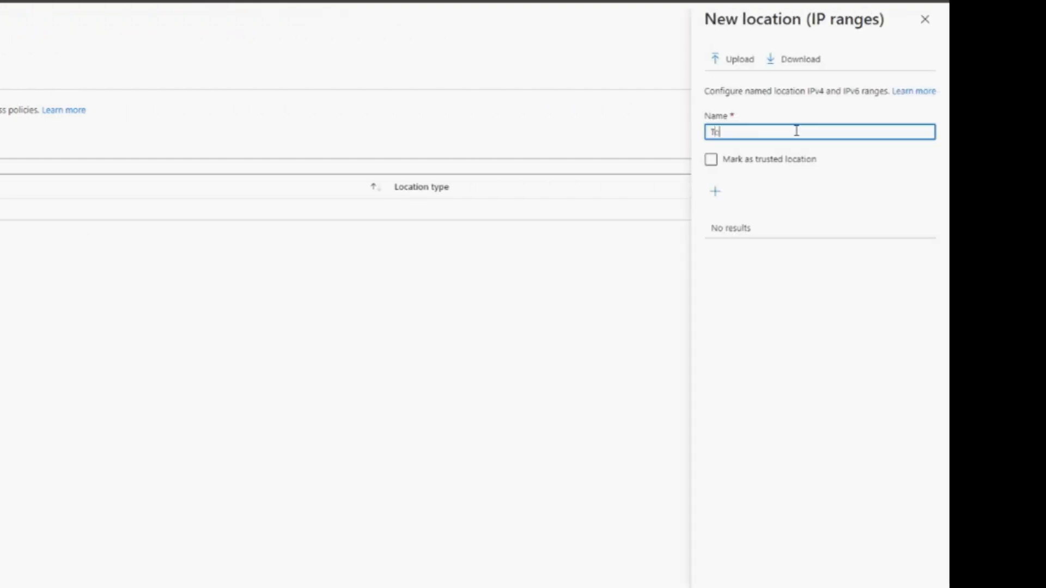
text(wnview)
click(733, 161)
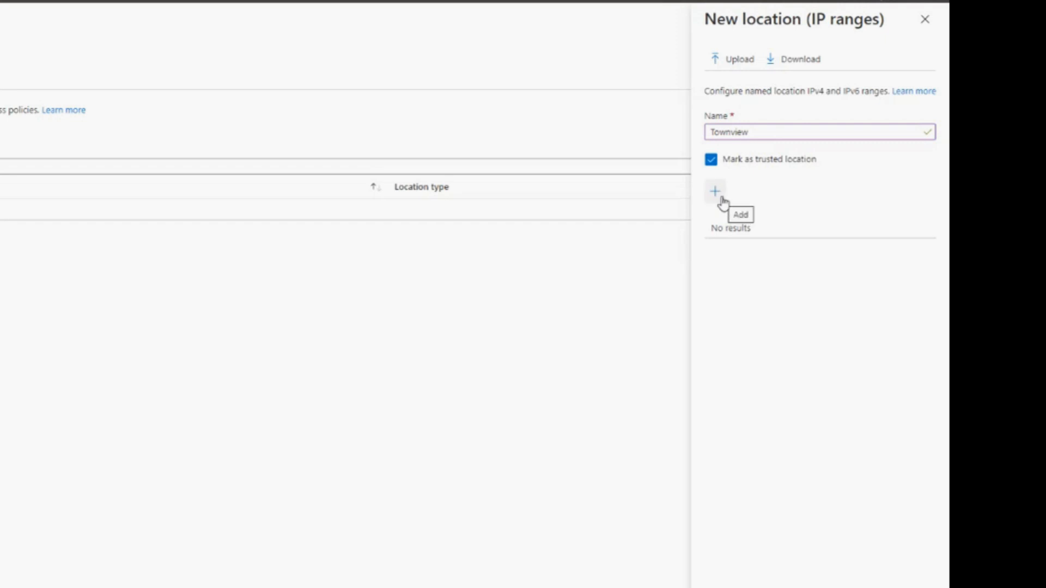
- Add the copied IP address as the range 75.115.121.155/32 to the Townview location
click(716, 191)
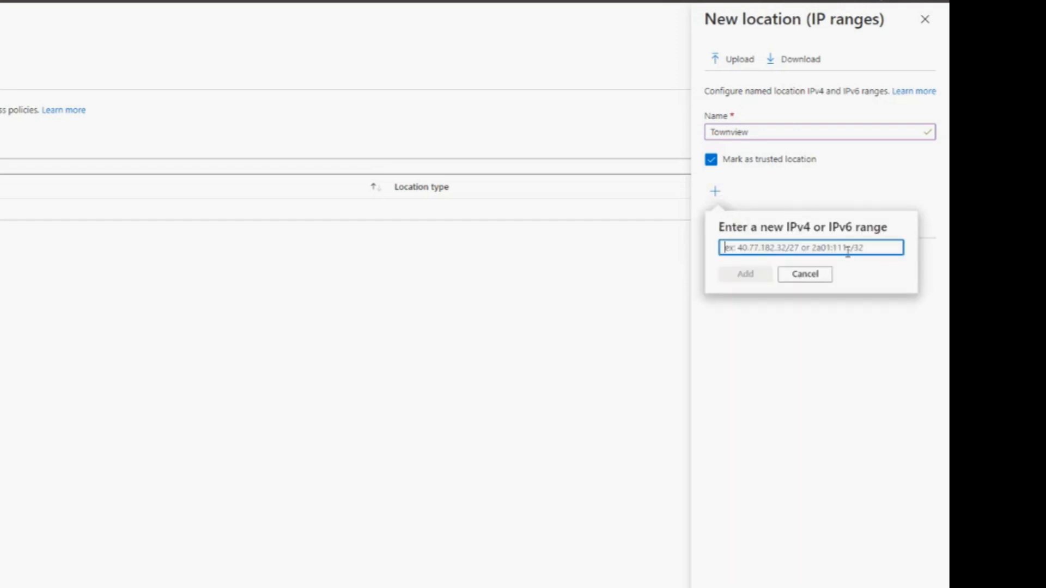
key(ctrl+v)
text(/)
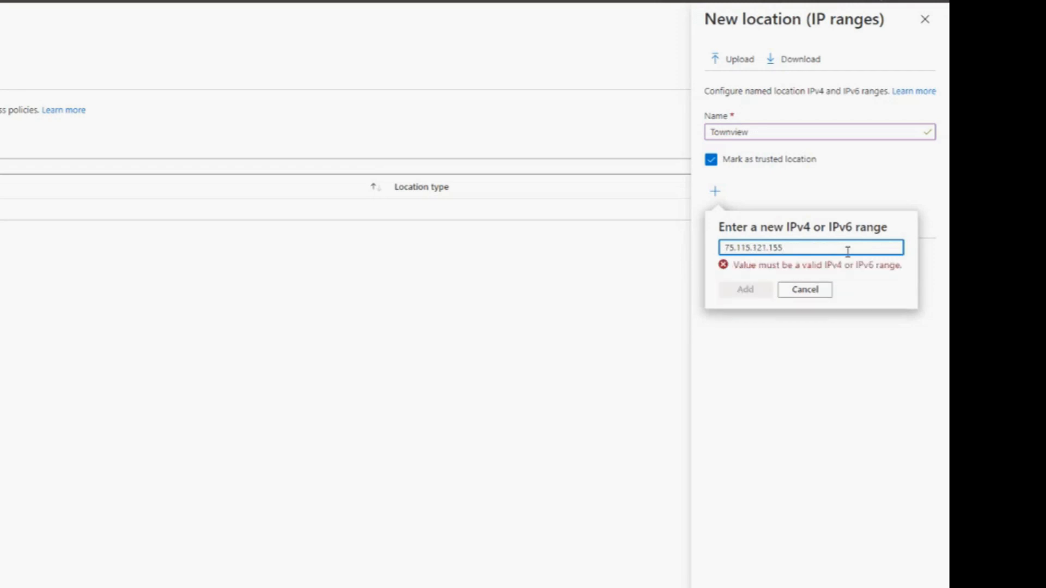
text(32)
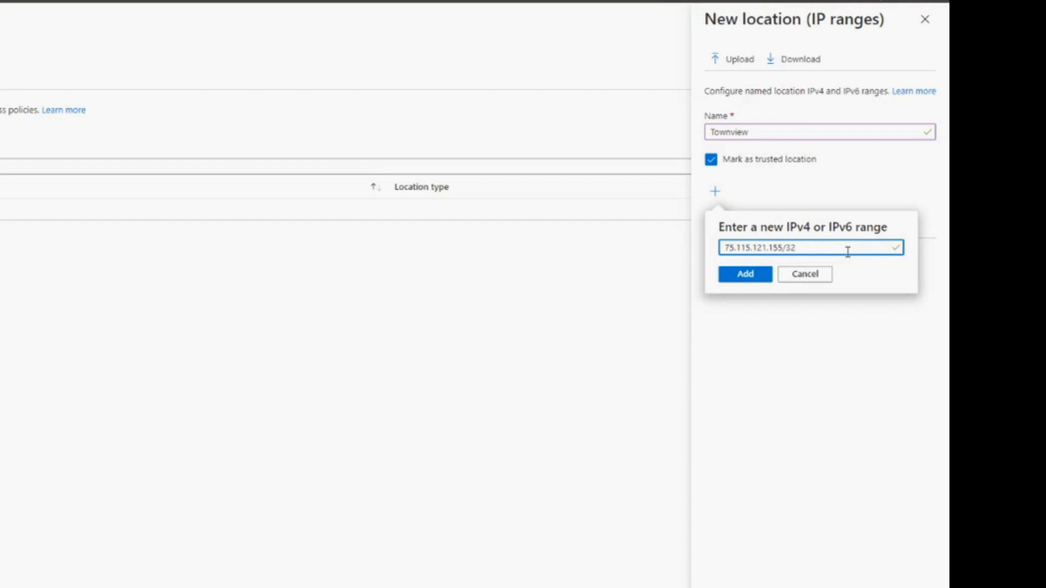
click(747, 277)
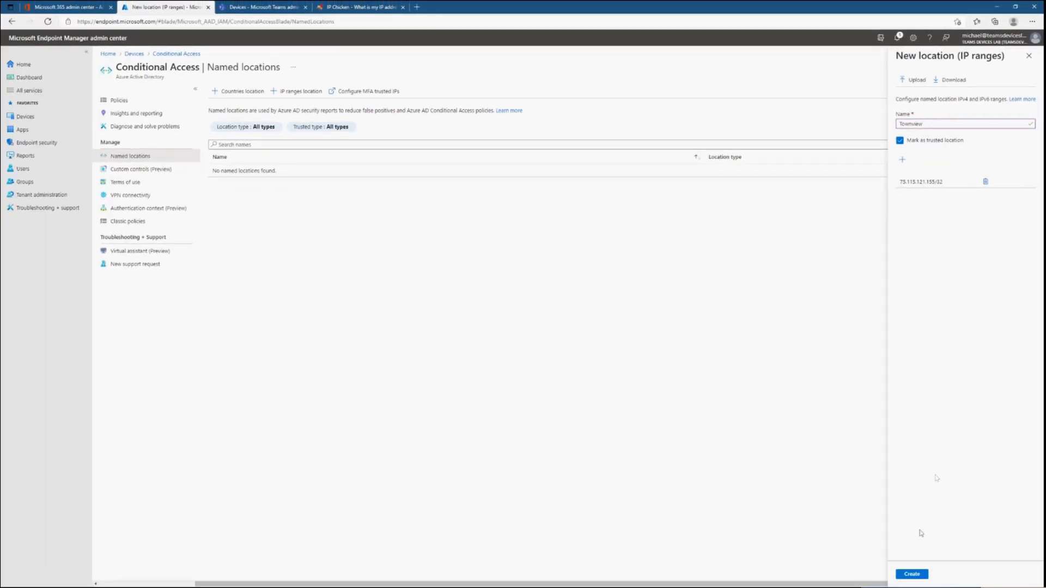
- Create the Townview location, and start a new Conditional Access policy named Teams Rooms Android
click(914, 575)
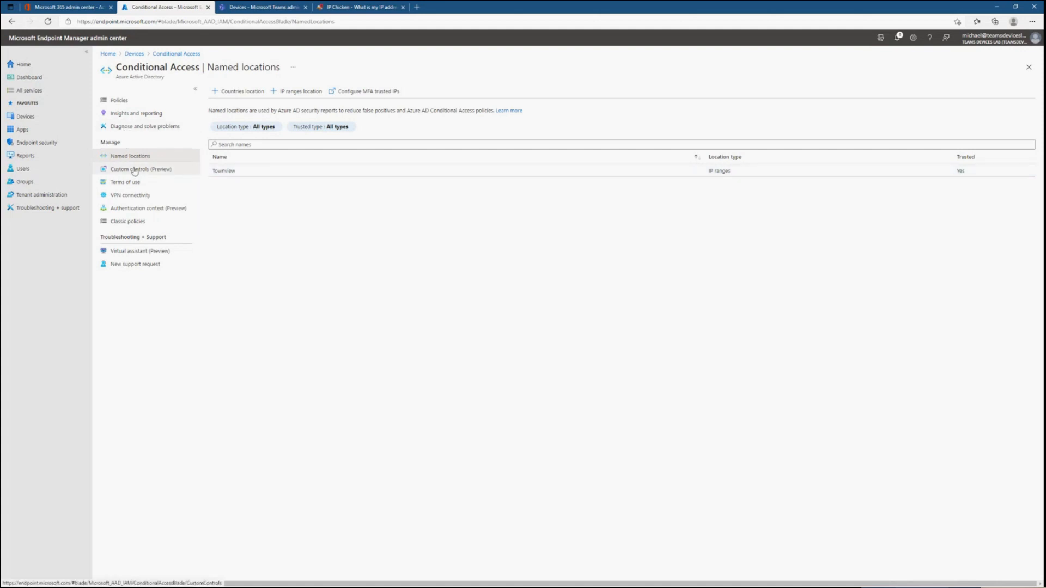
click(119, 101)
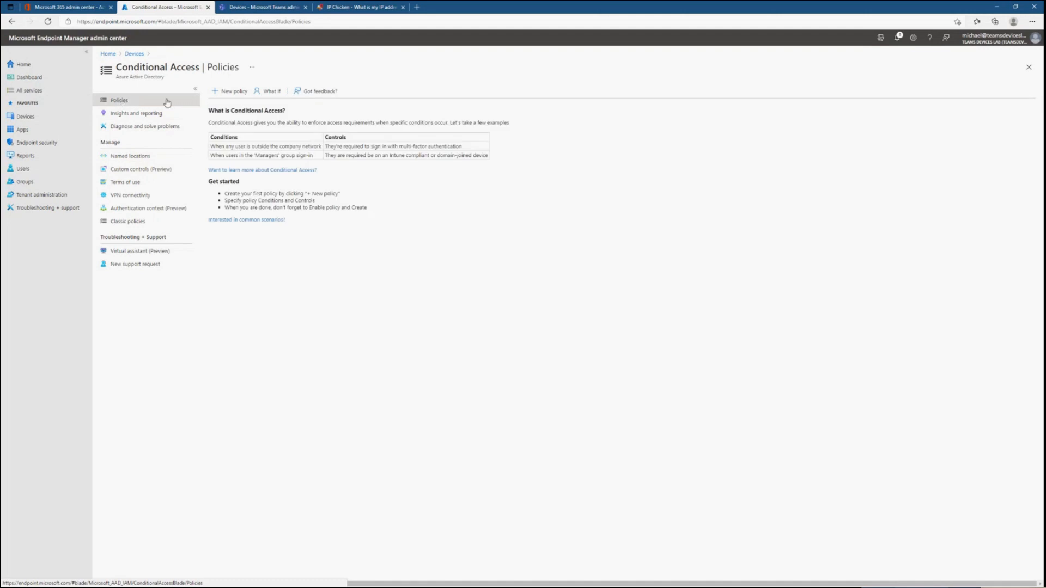
click(232, 92)
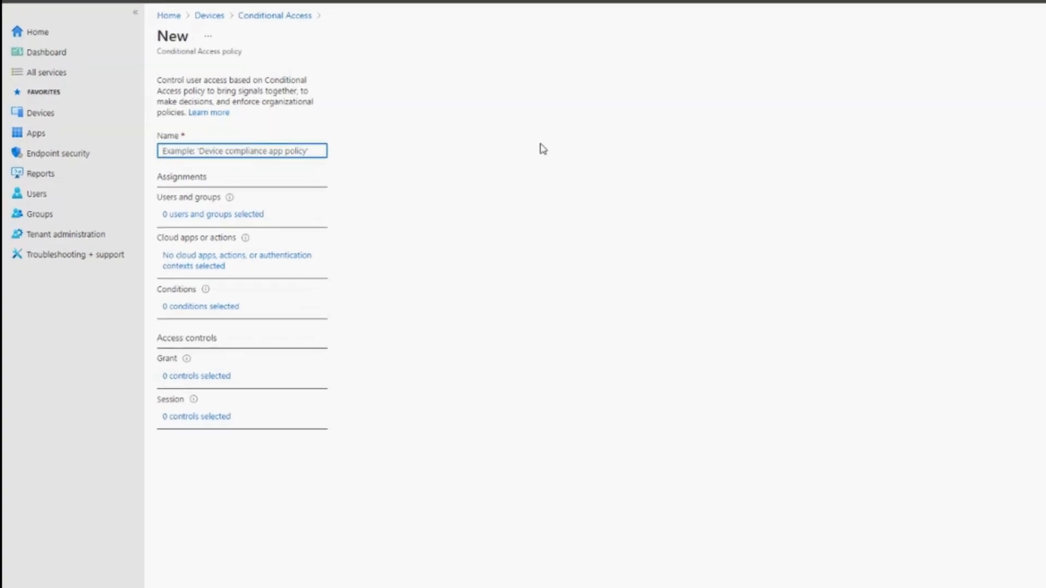
text(Teams Rooms Android)
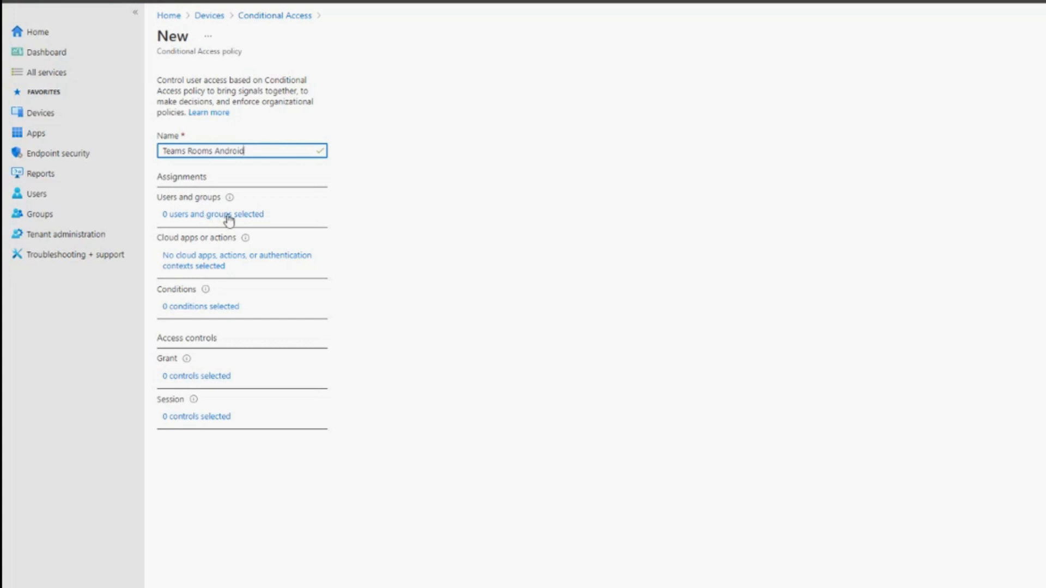
- Assign the policy to selected users and groups, including the Teams Rooms Accounts group
click(228, 216)
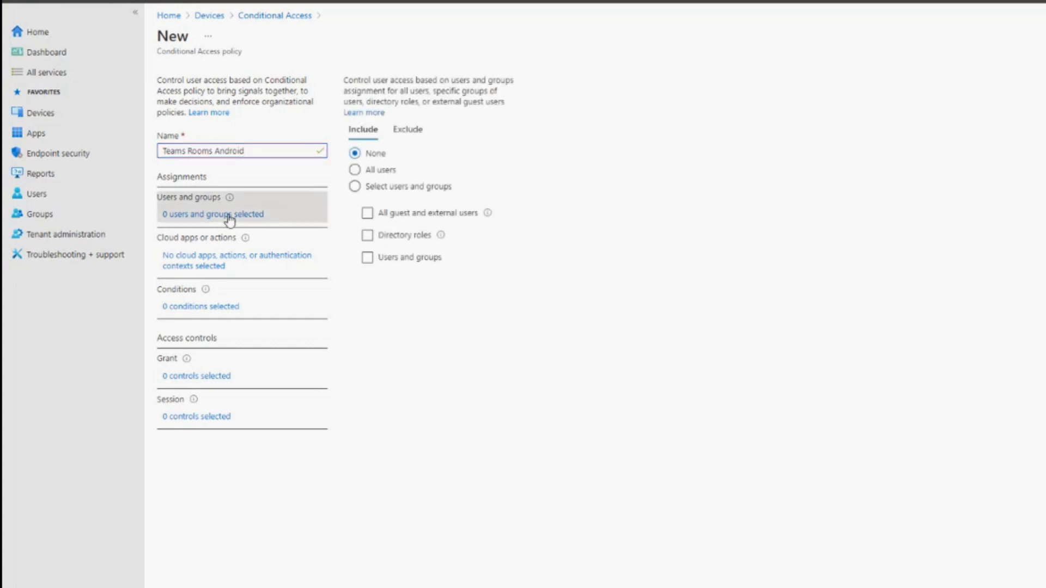
click(355, 187)
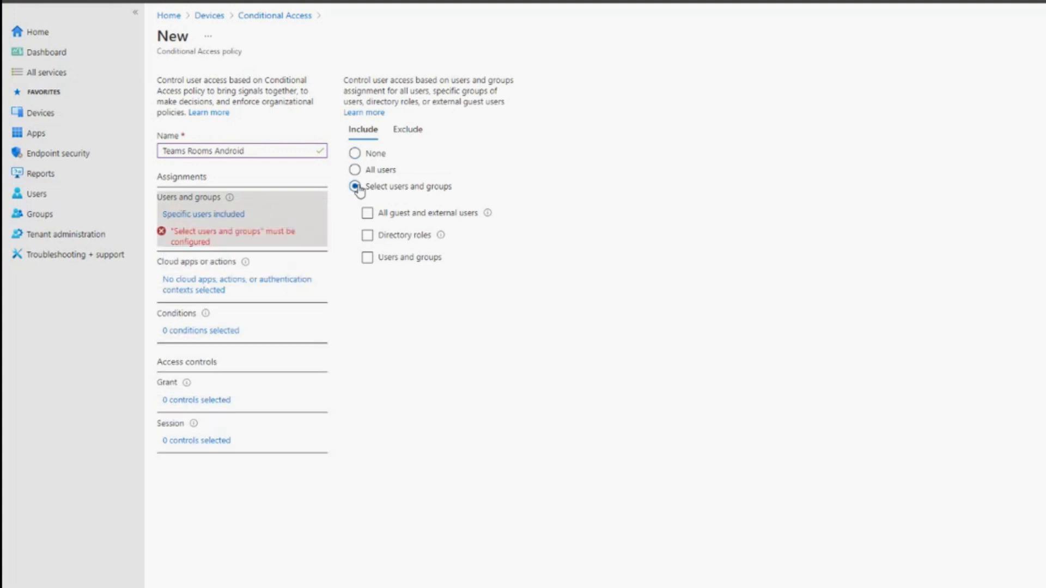
click(368, 258)
click(368, 259)
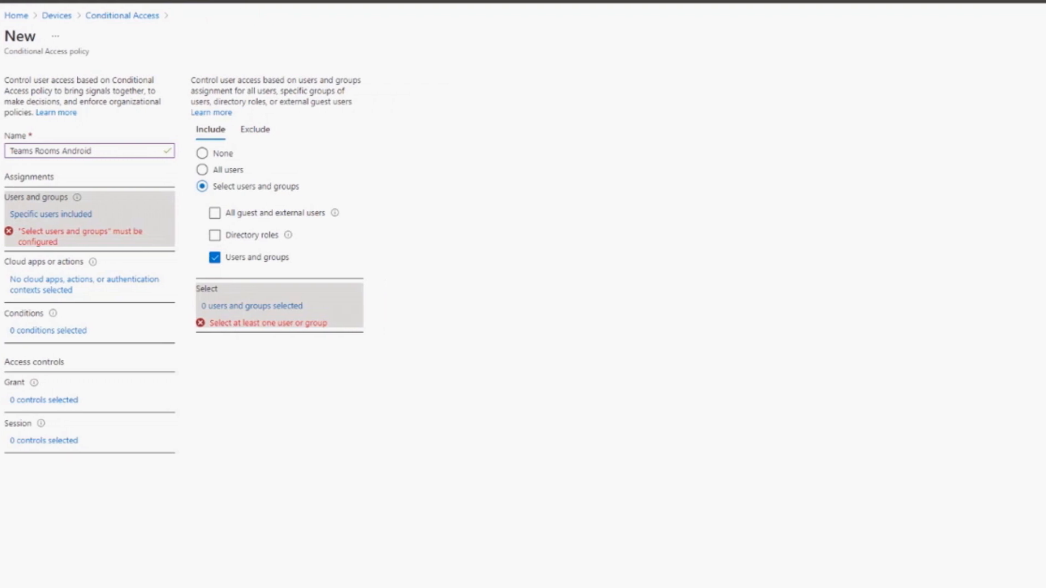
click(405, 306)
scroll(872, 256, up, 2)
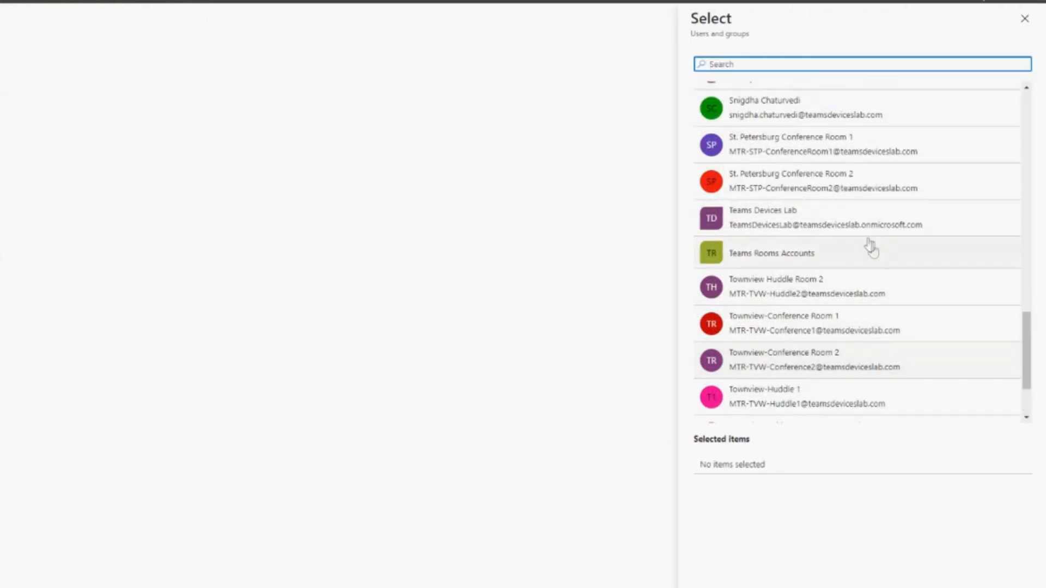
click(820, 255)
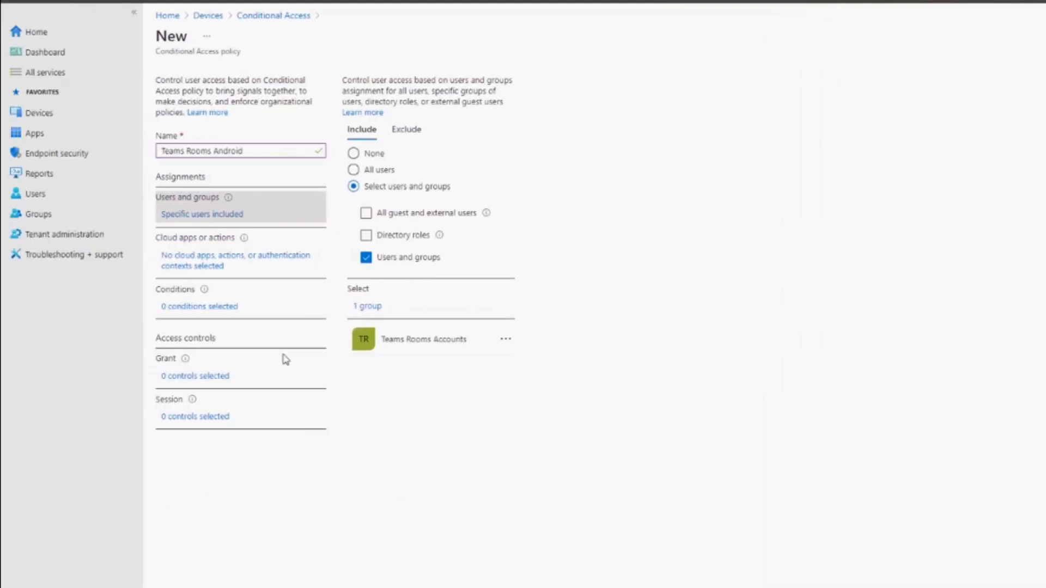
- Apply the policy to selected cloud apps and choose Office 365 Exchange Online
click(177, 266)
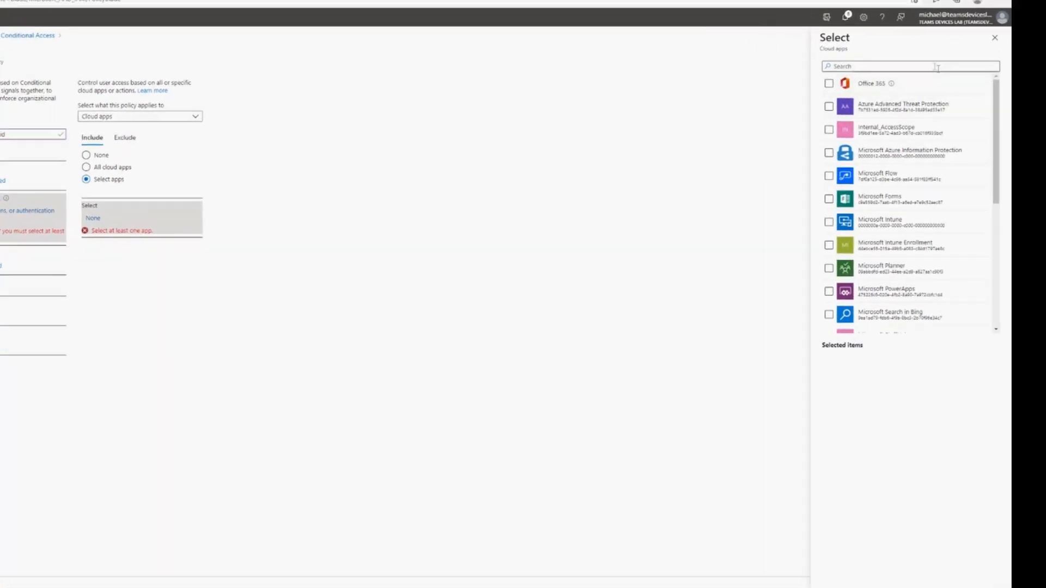
click(931, 72)
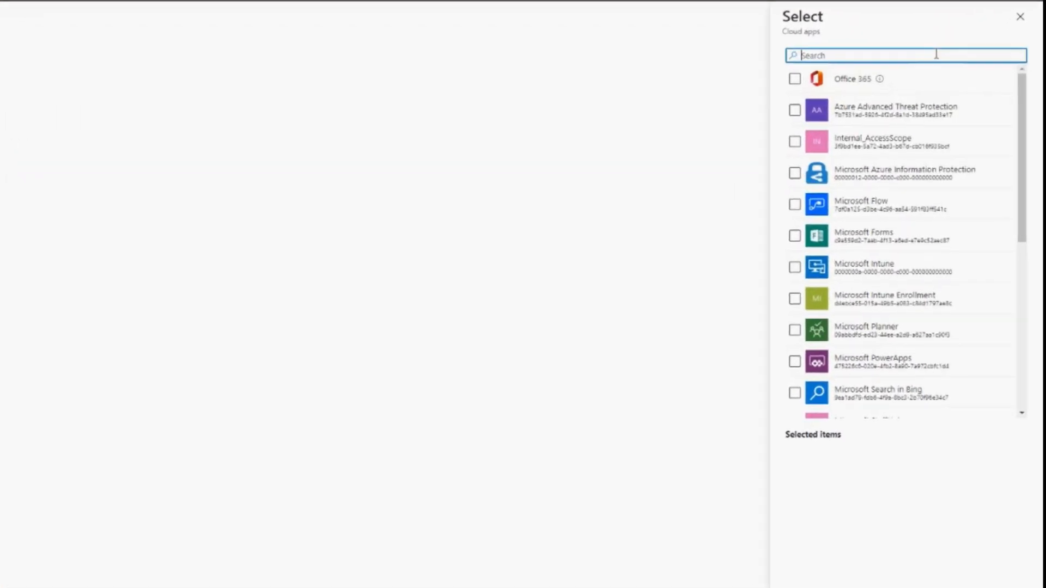
text(exchange)
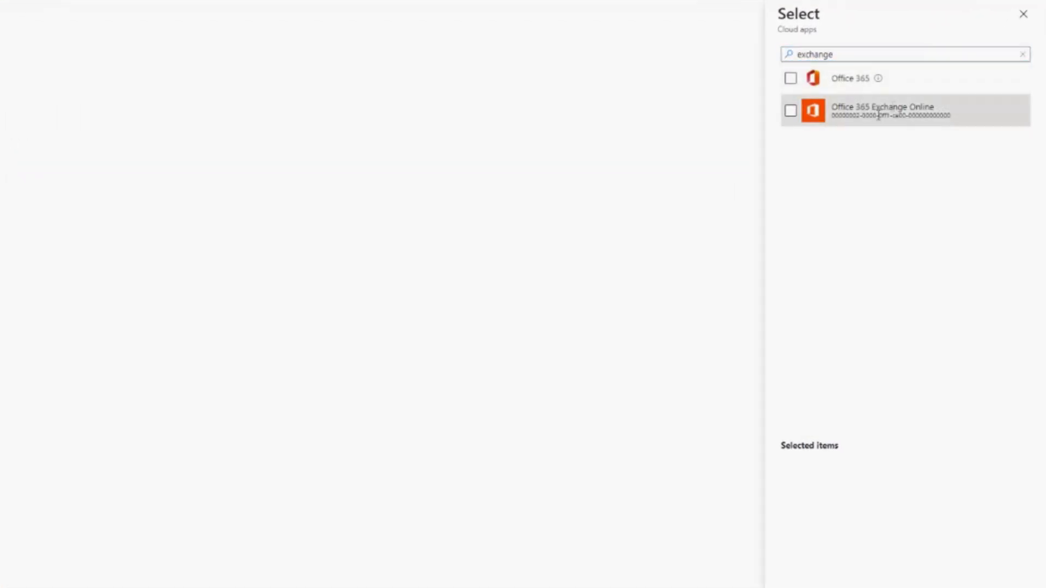
click(790, 112)
- Add Microsoft Teams and Office 365 SharePoint Online to the policy's selected cloud apps
click(829, 54)
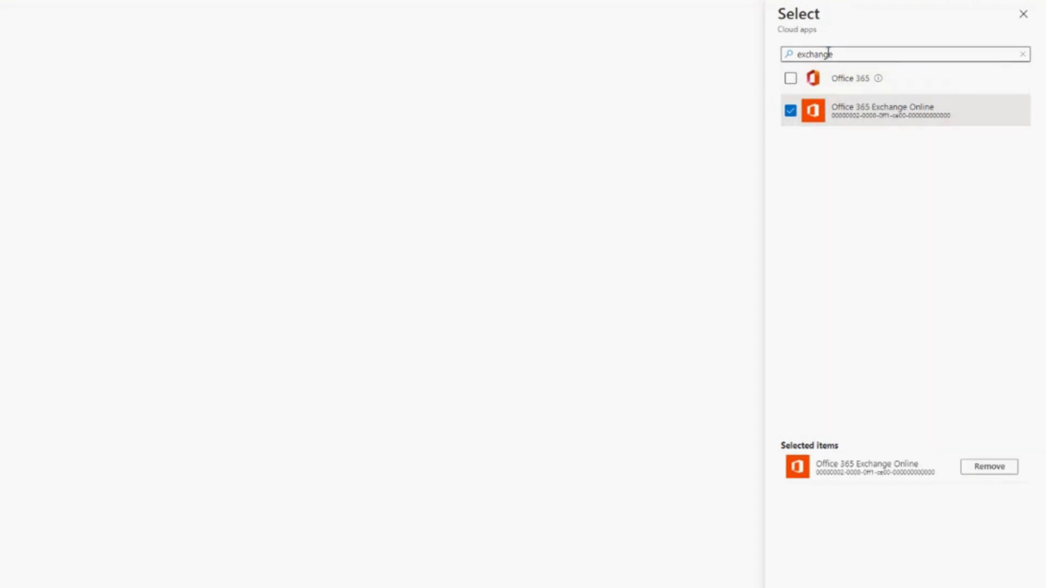
key(ctrl+a)
text(teams)
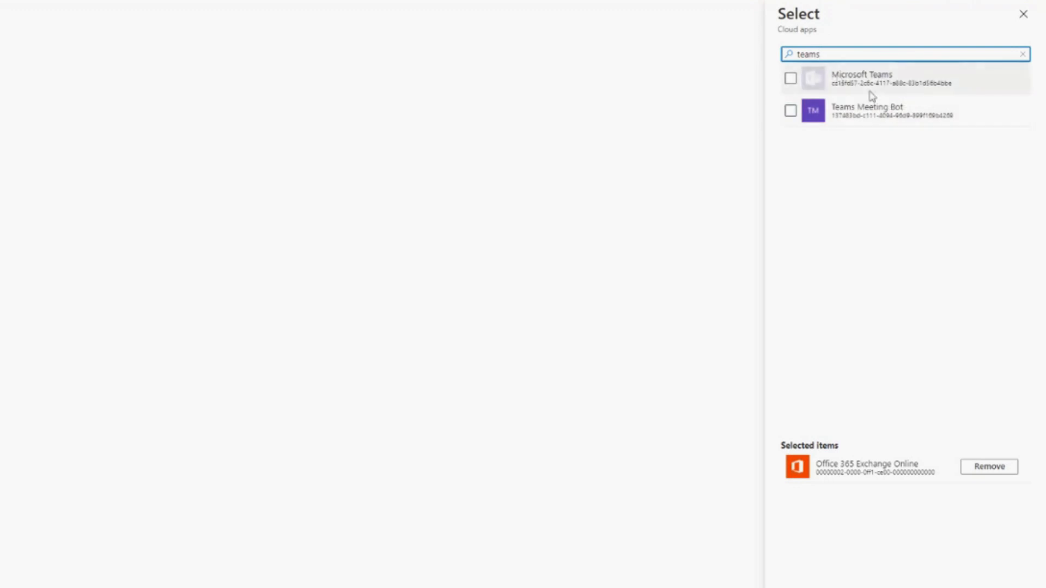
click(790, 78)
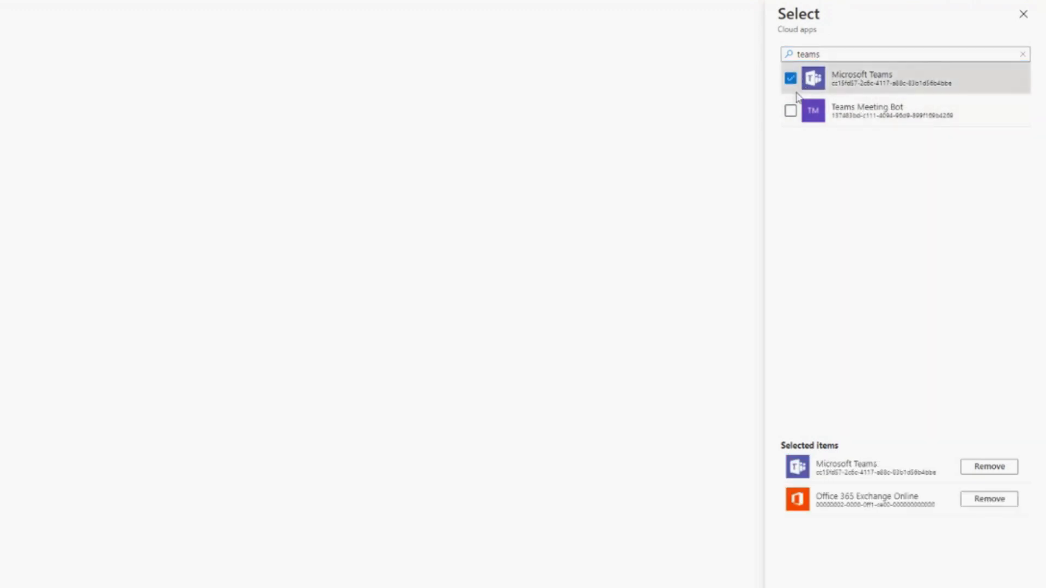
double_click(821, 54)
text(sh)
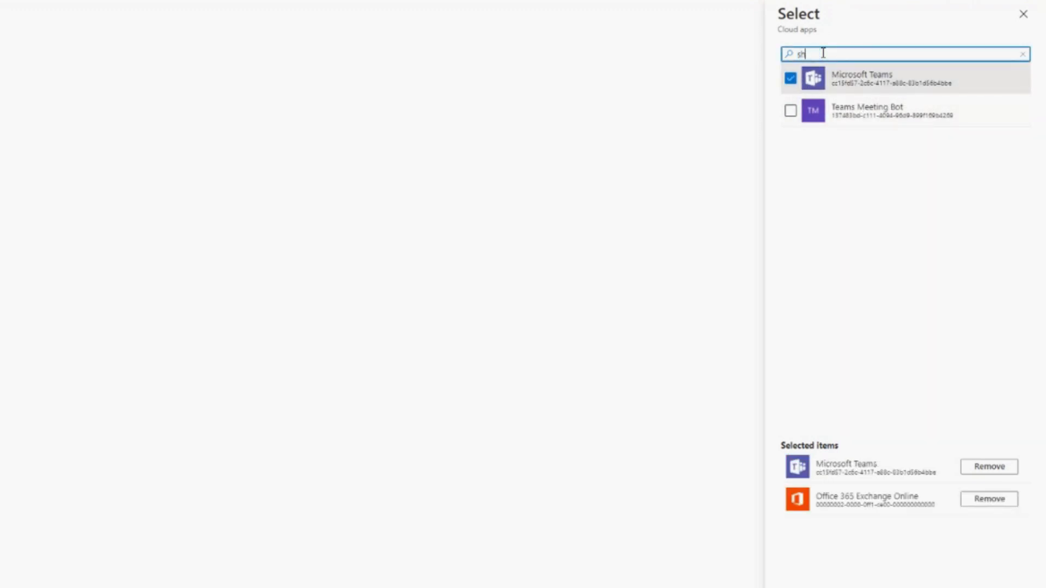
text(arepoint)
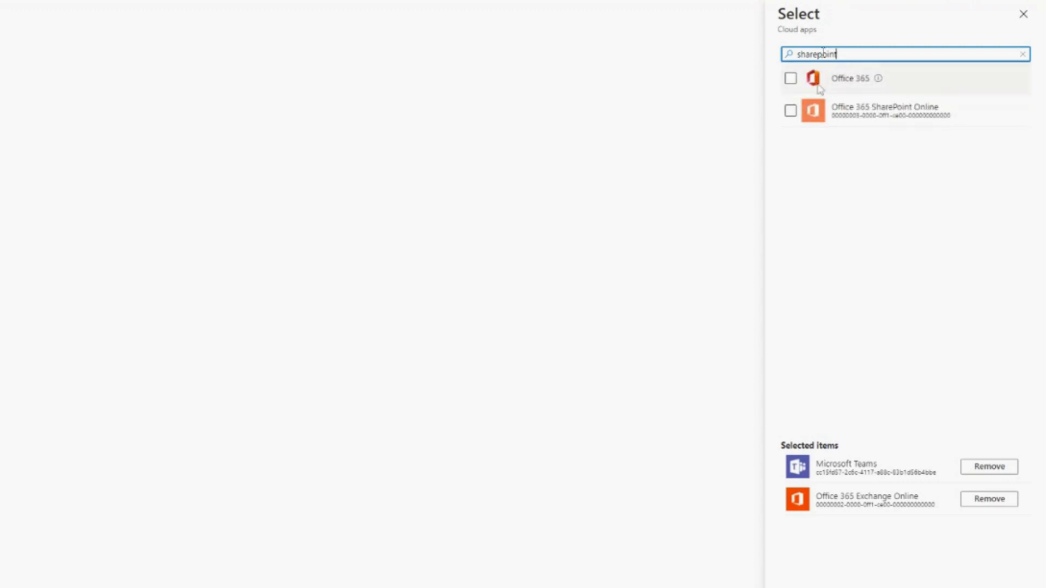
click(791, 111)
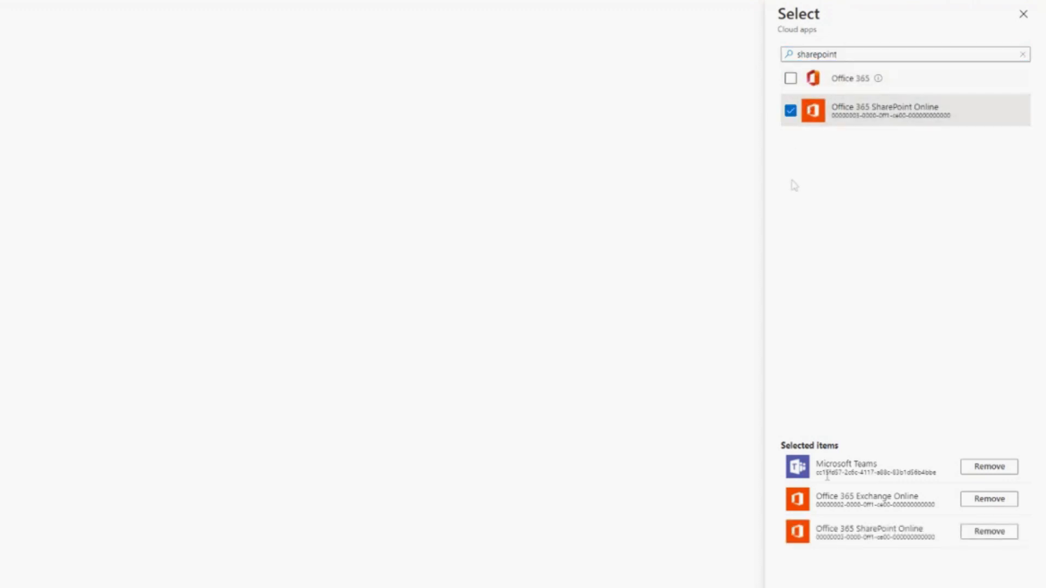
click(896, 570)
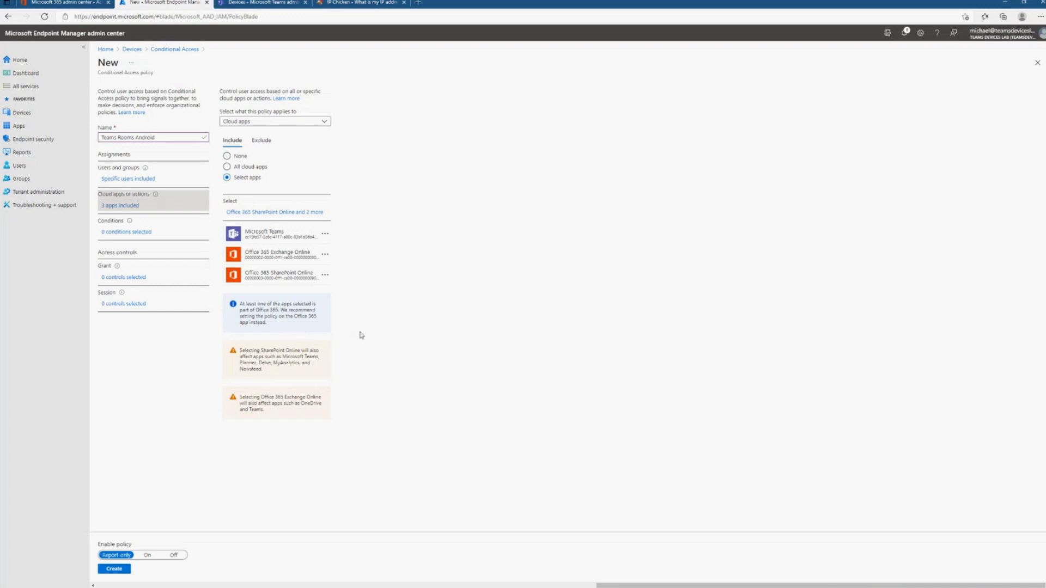
- Configure the policy's device platforms condition to include only Android
click(128, 233)
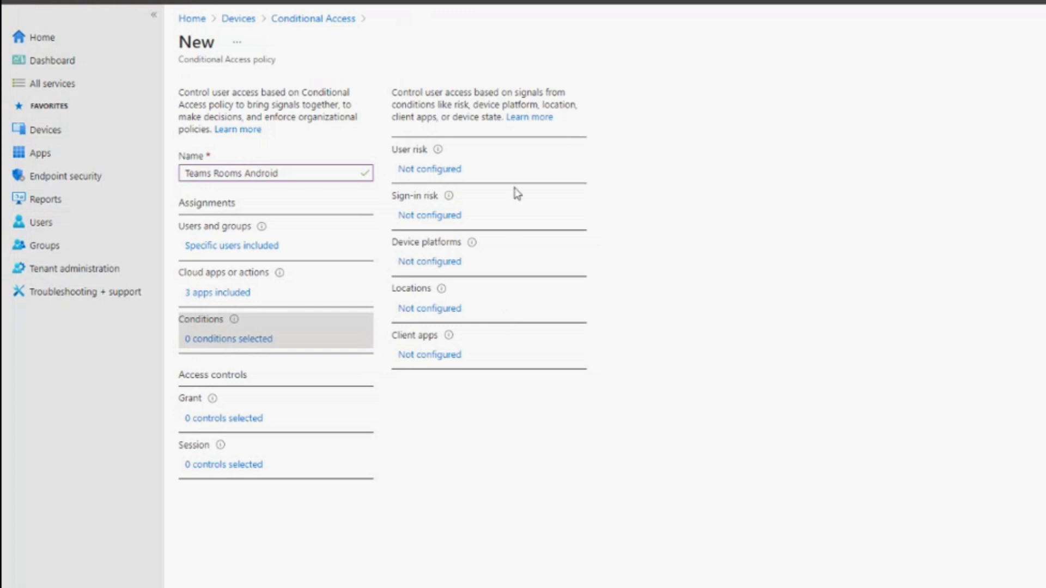
click(445, 173)
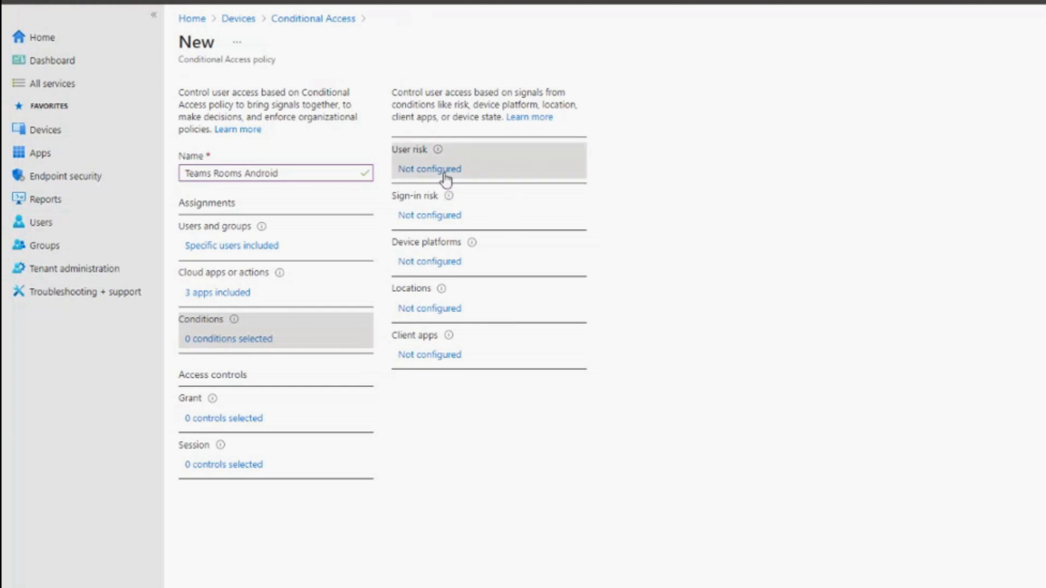
click(417, 217)
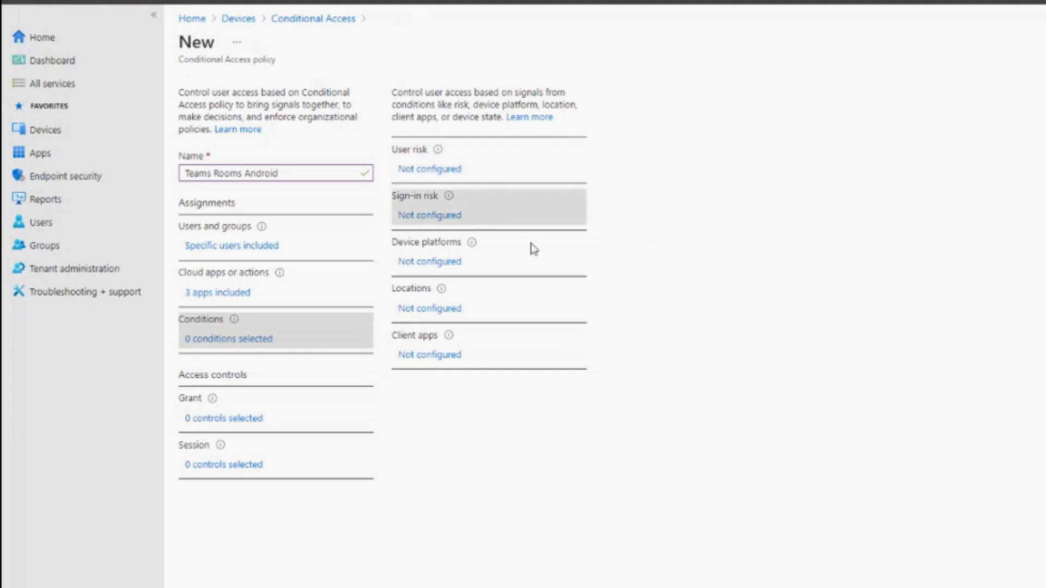
click(425, 266)
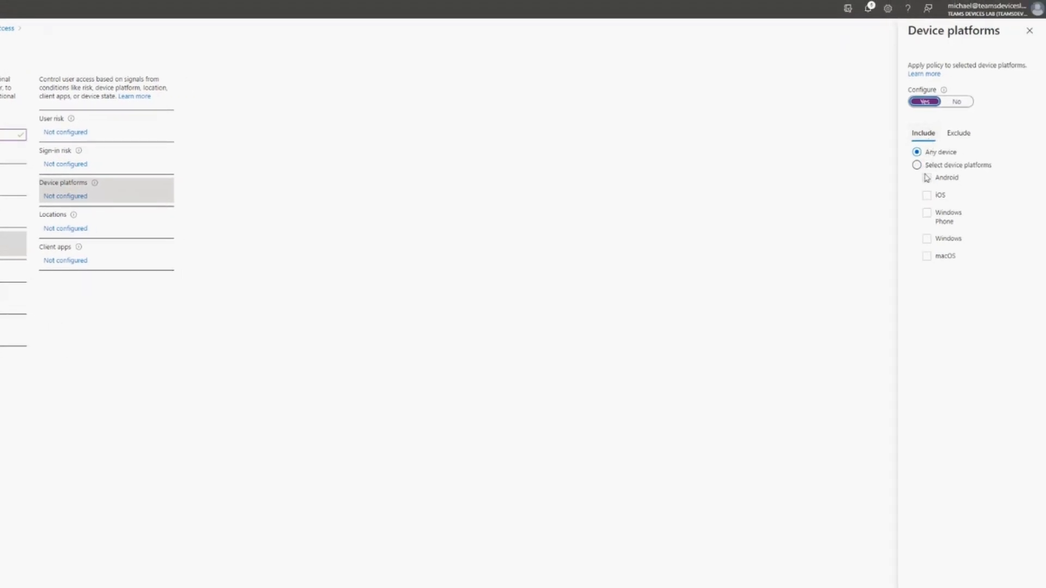
click(917, 164)
click(927, 178)
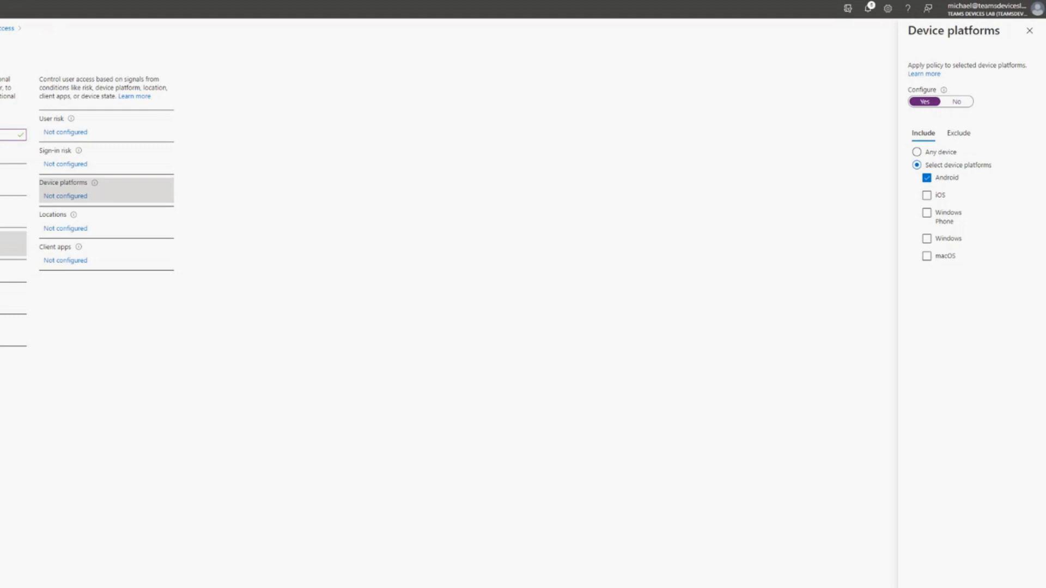
click(929, 587)
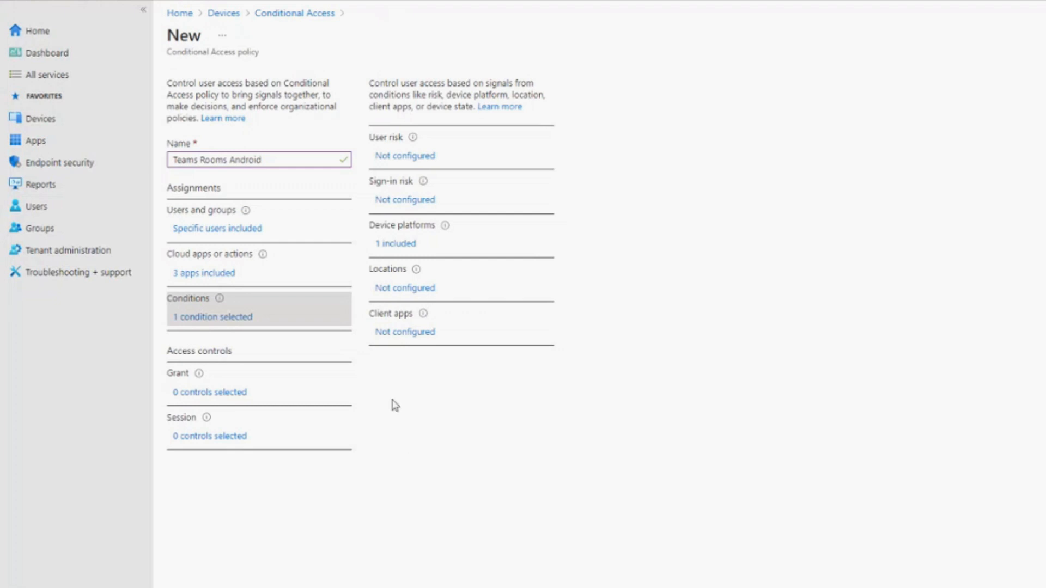
- Configure the locations condition to include the selected location Townview
click(402, 293)
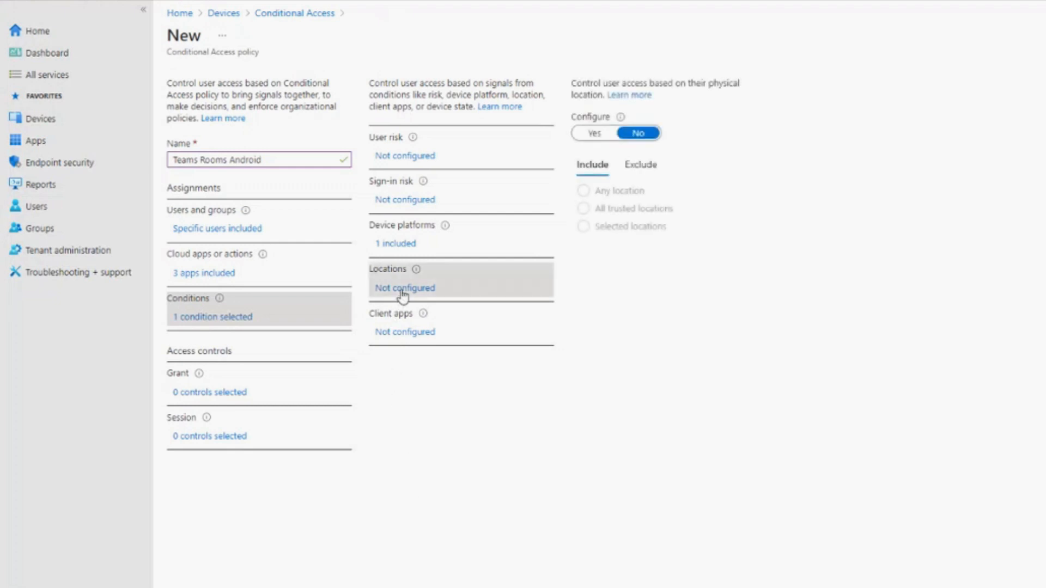
click(594, 133)
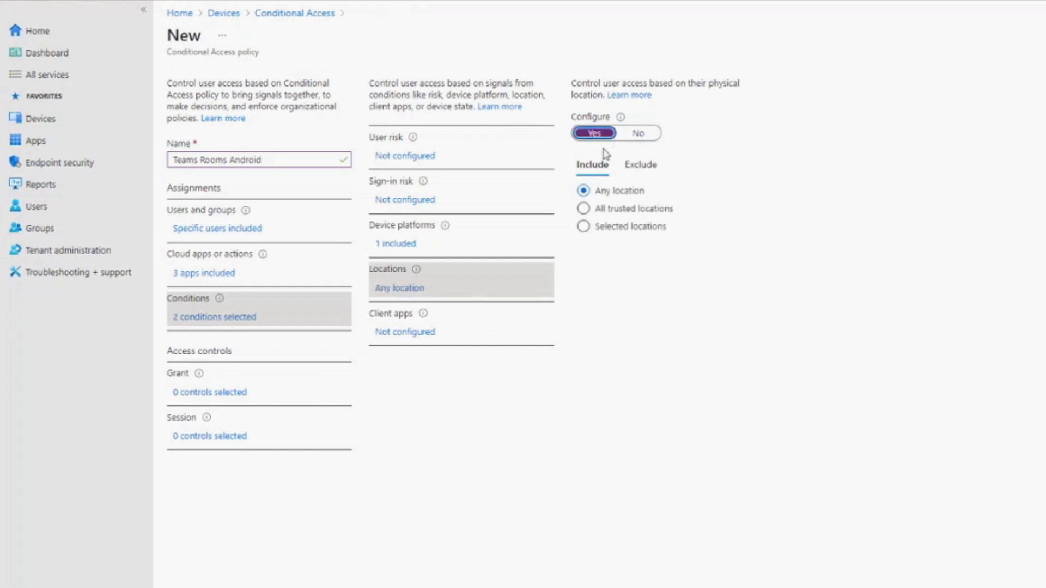
click(583, 208)
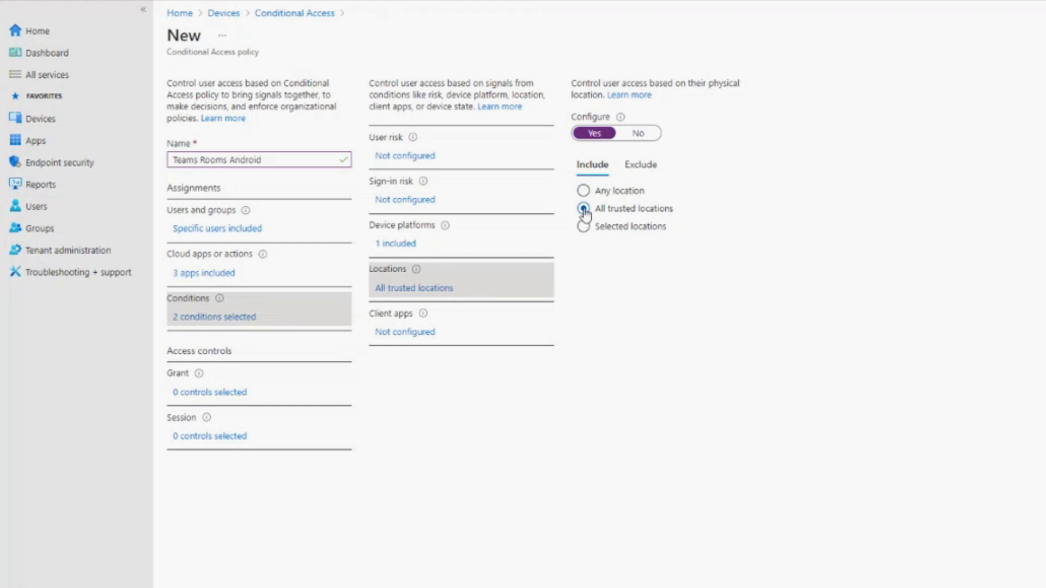
click(583, 227)
click(615, 289)
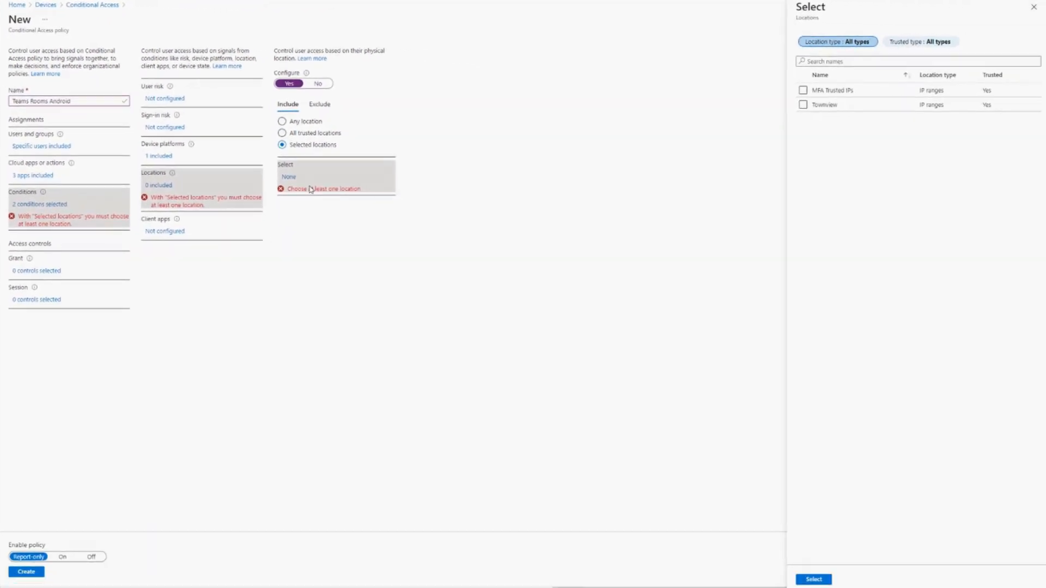
click(804, 105)
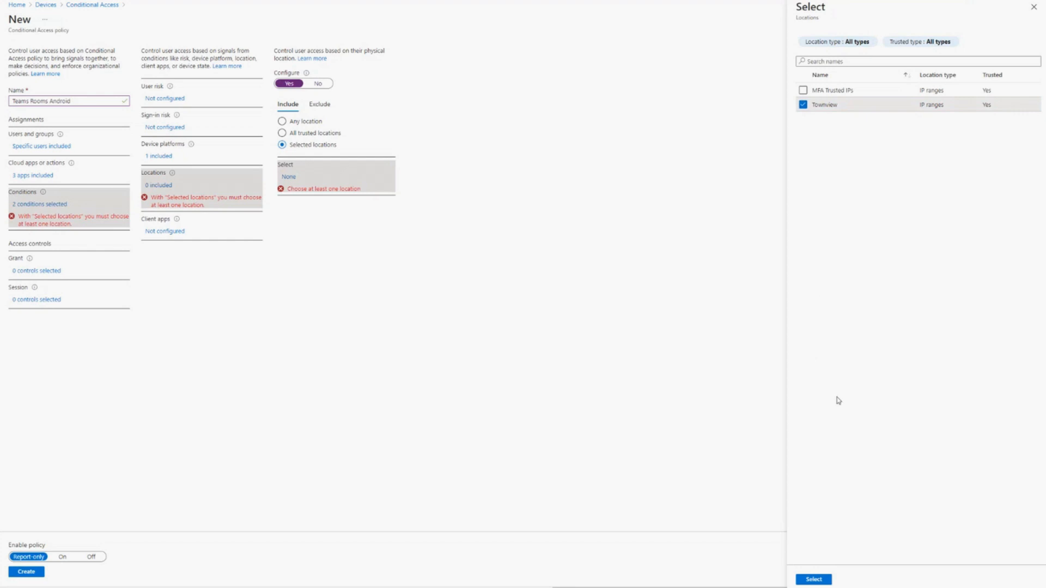
click(813, 580)
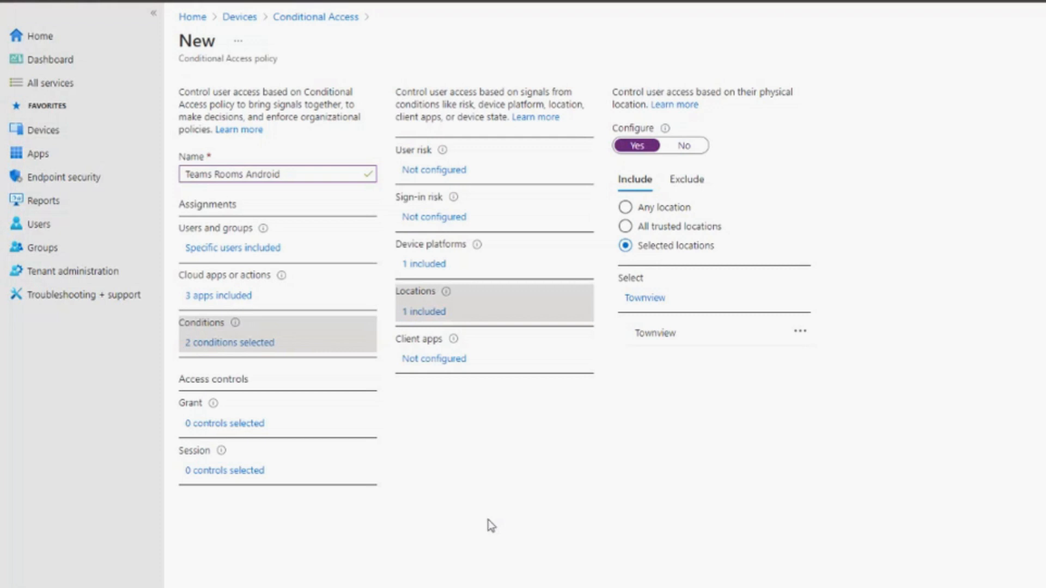
- Set the grant control to allow access only when the device is marked as compliant
click(456, 362)
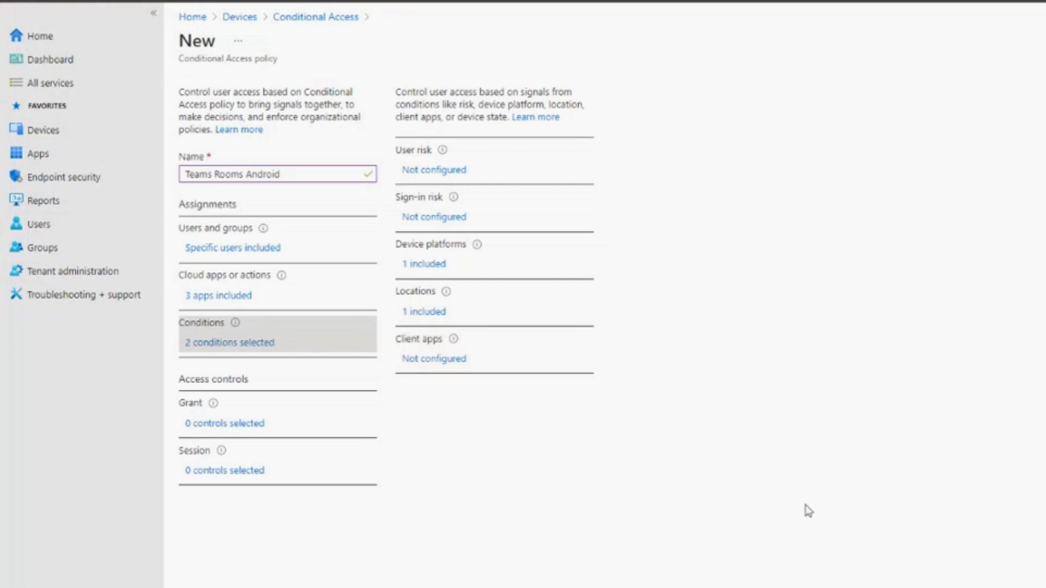
click(239, 428)
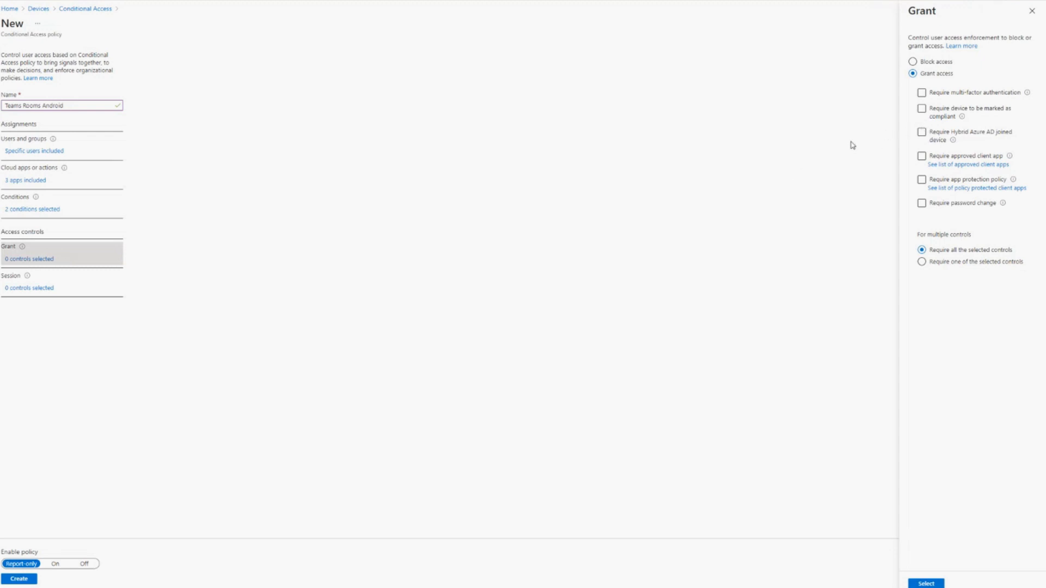
click(922, 109)
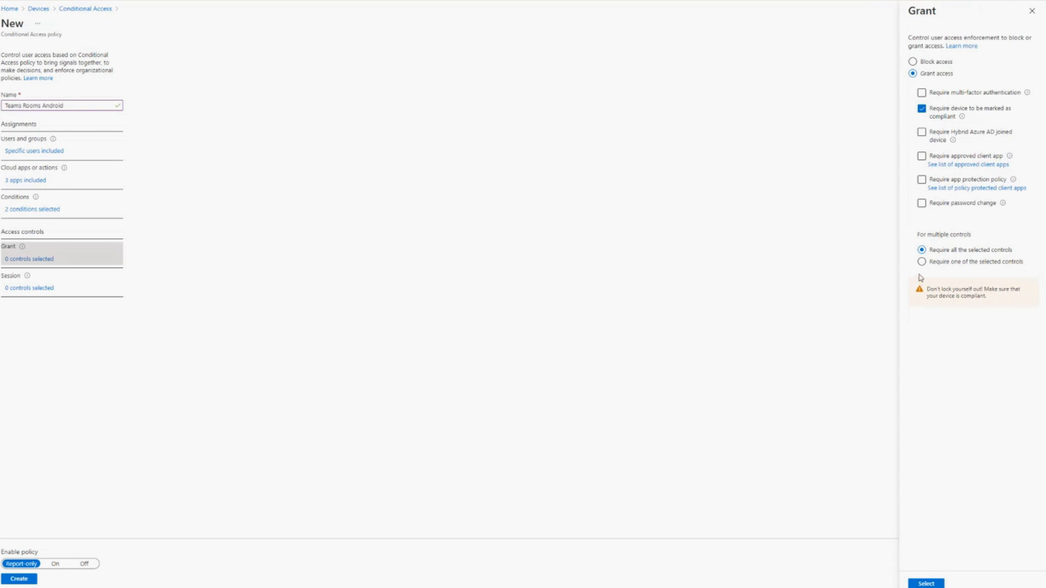
click(933, 584)
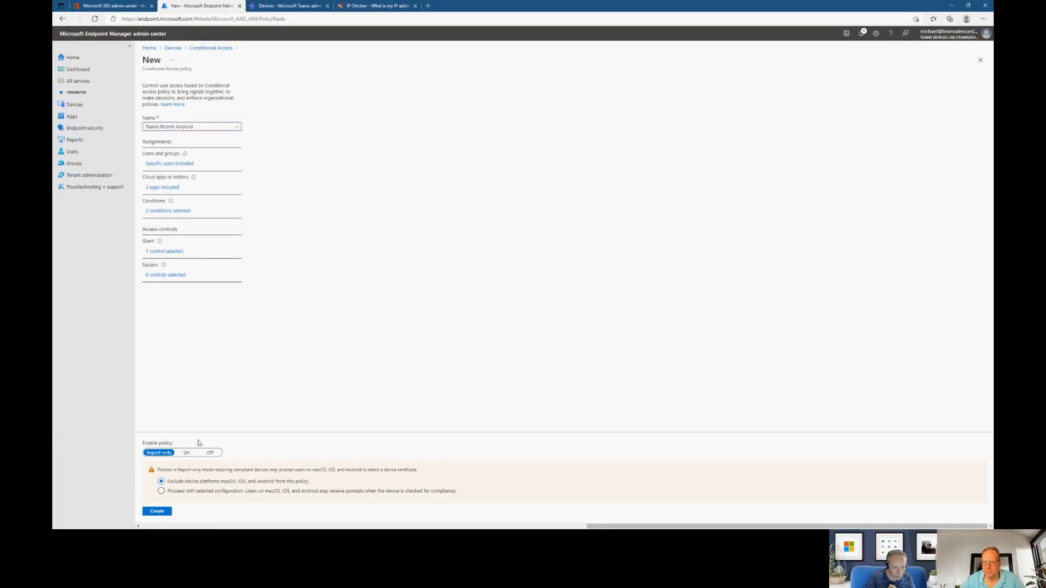
- Enable the Teams Rooms Android policy by setting it to On and create it
click(187, 454)
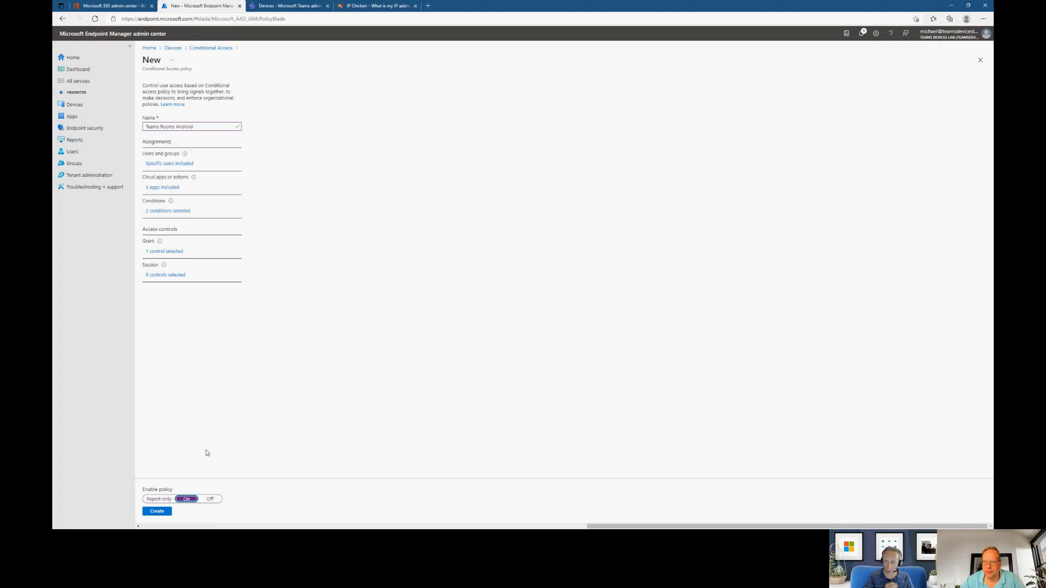
click(159, 499)
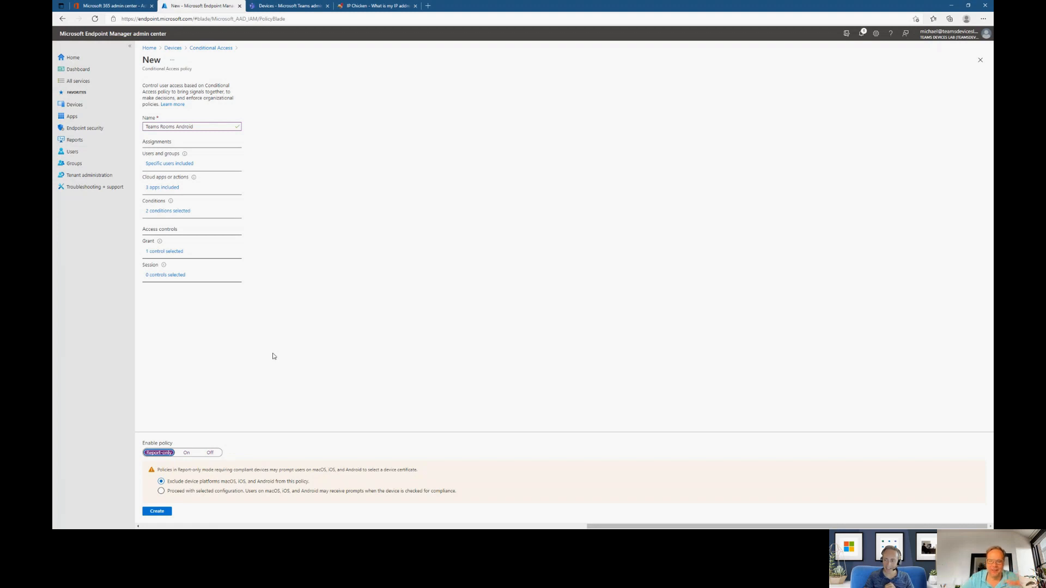
click(187, 453)
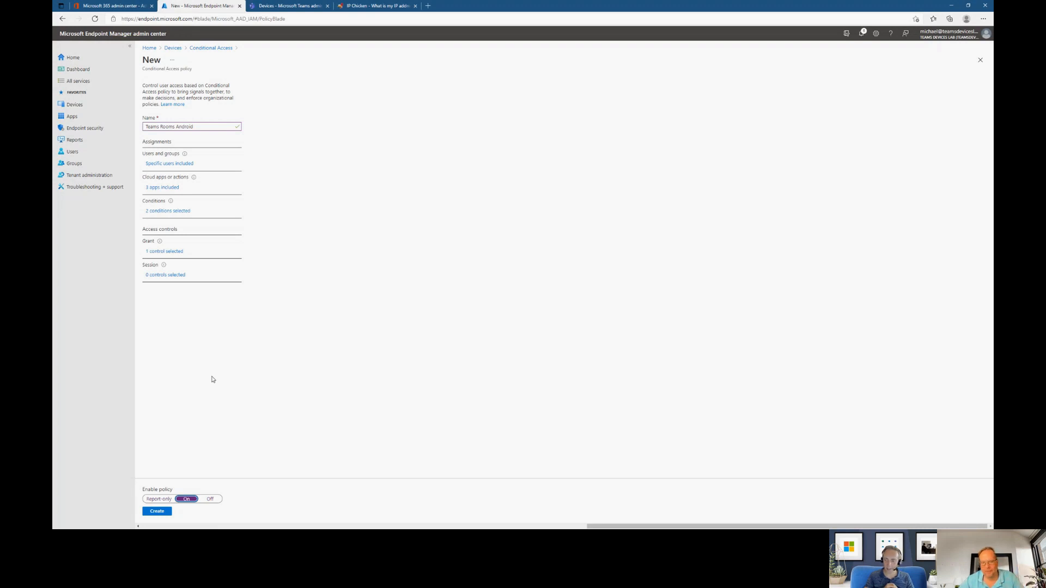
click(157, 510)
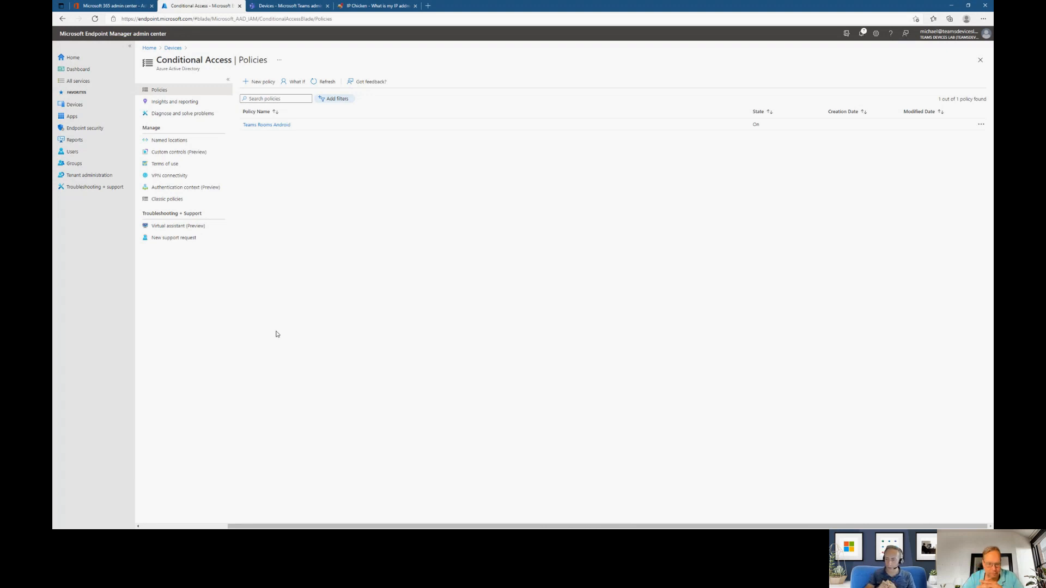
key(alt+Tab)
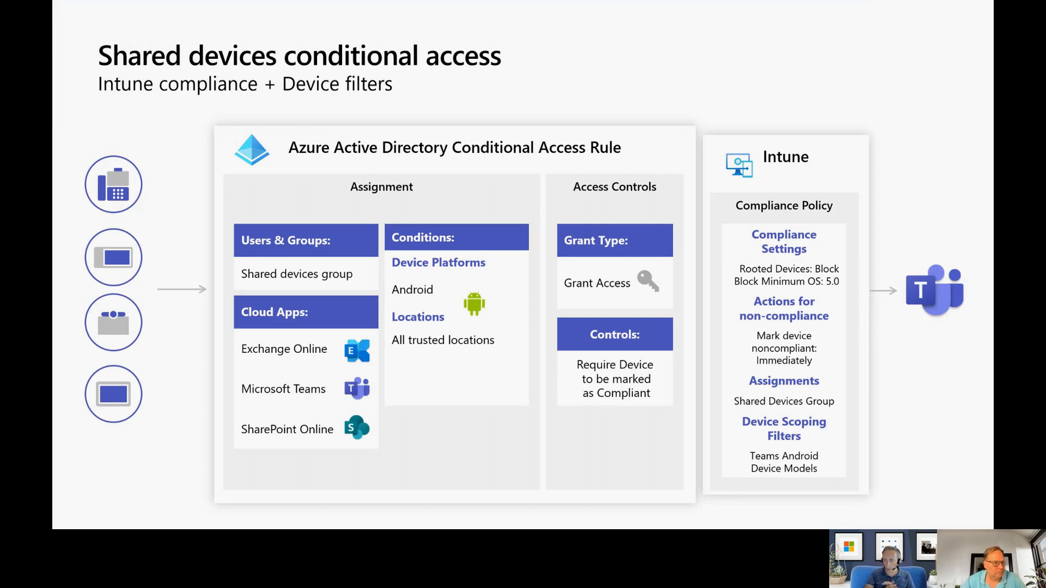
key(alt+Tab)
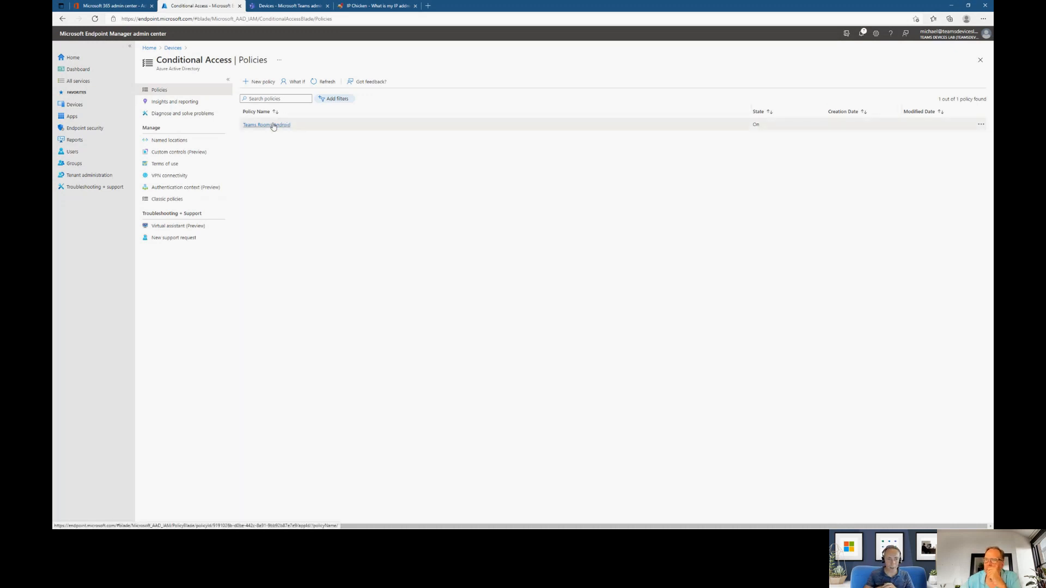
- Start a new Conditional Access policy named "Teams Rooms Android - Block"
click(260, 81)
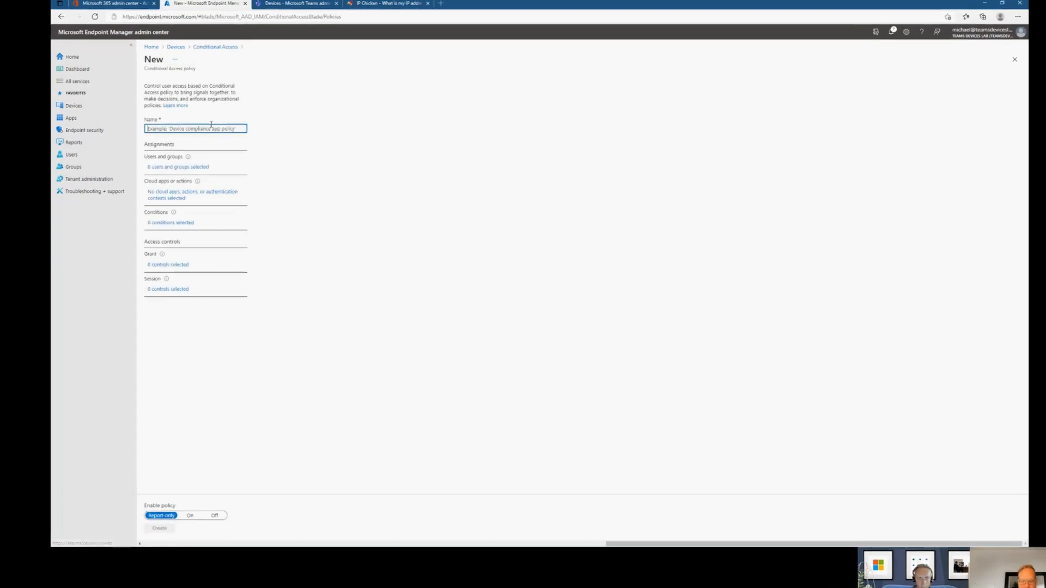
text(Teams Rooms Android - Block)
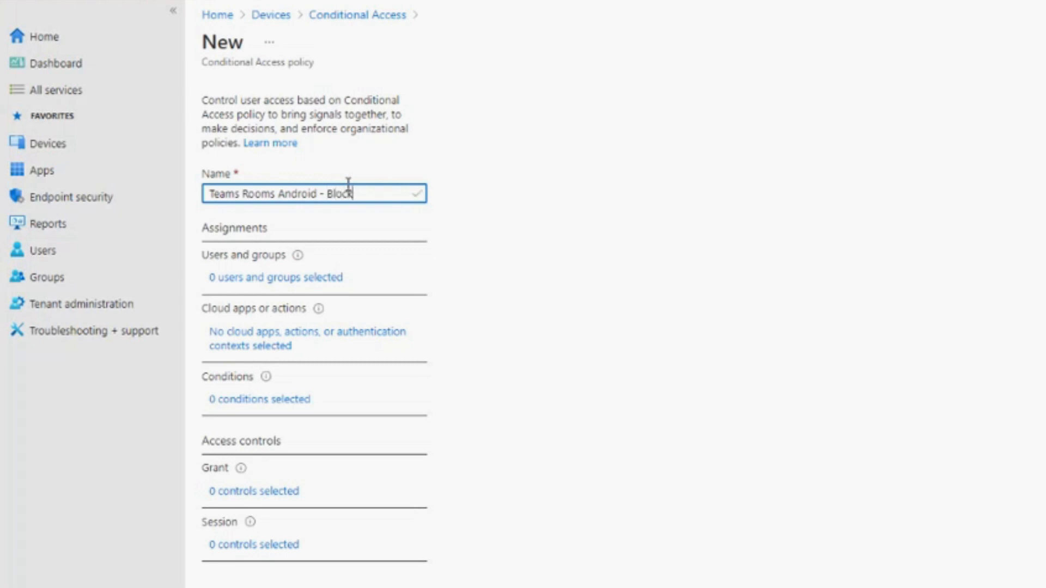
- Assign the block policy to selected users and groups, including only the All Users group
click(288, 279)
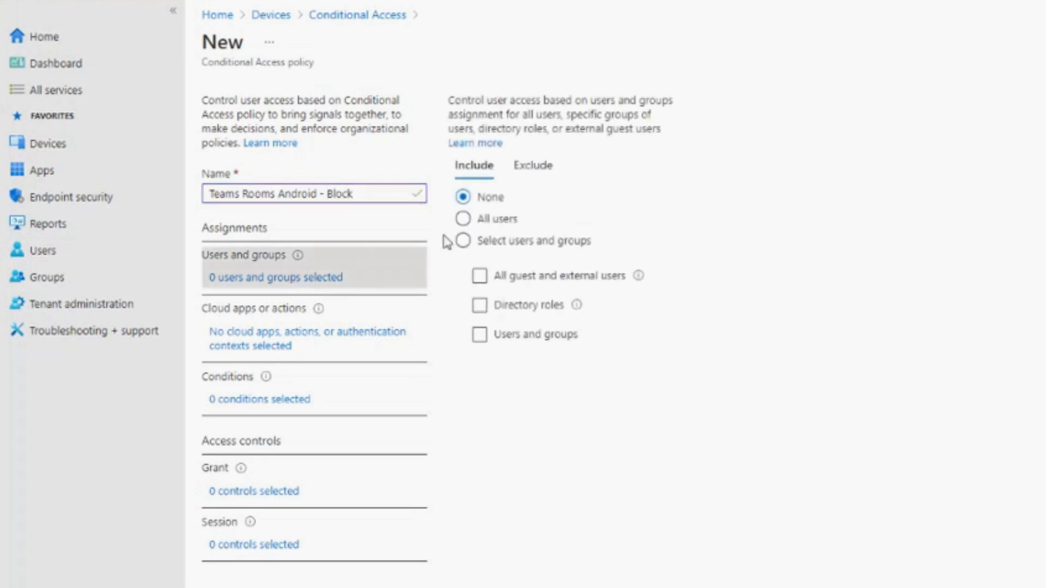
click(462, 240)
click(494, 335)
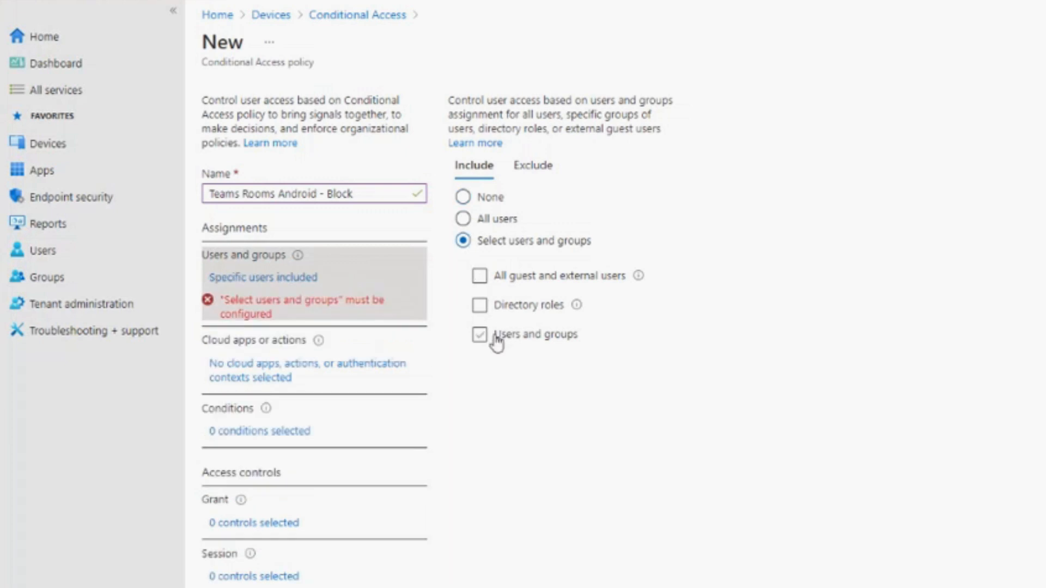
click(438, 348)
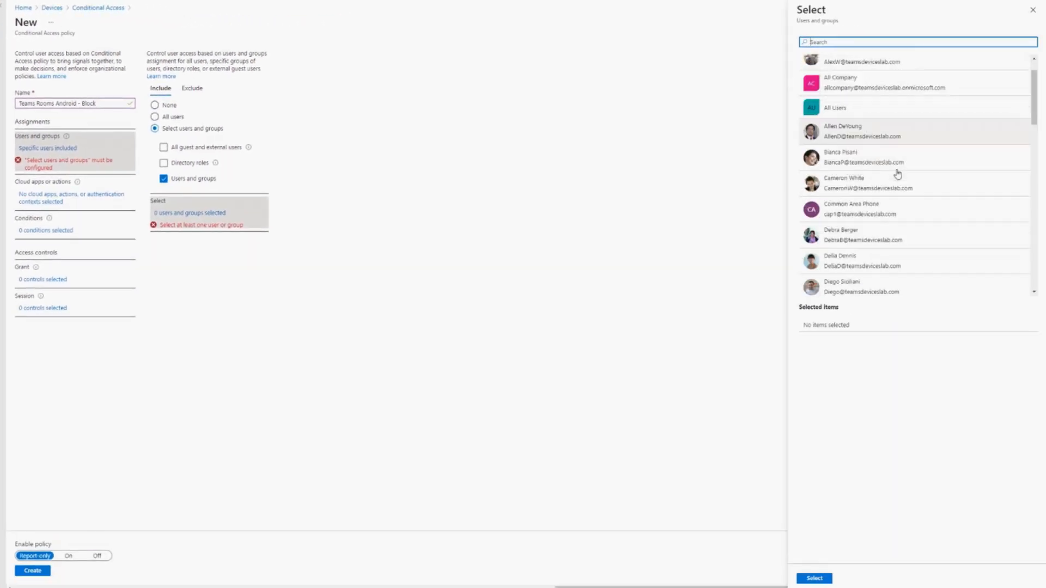
scroll(898, 174, down, 15)
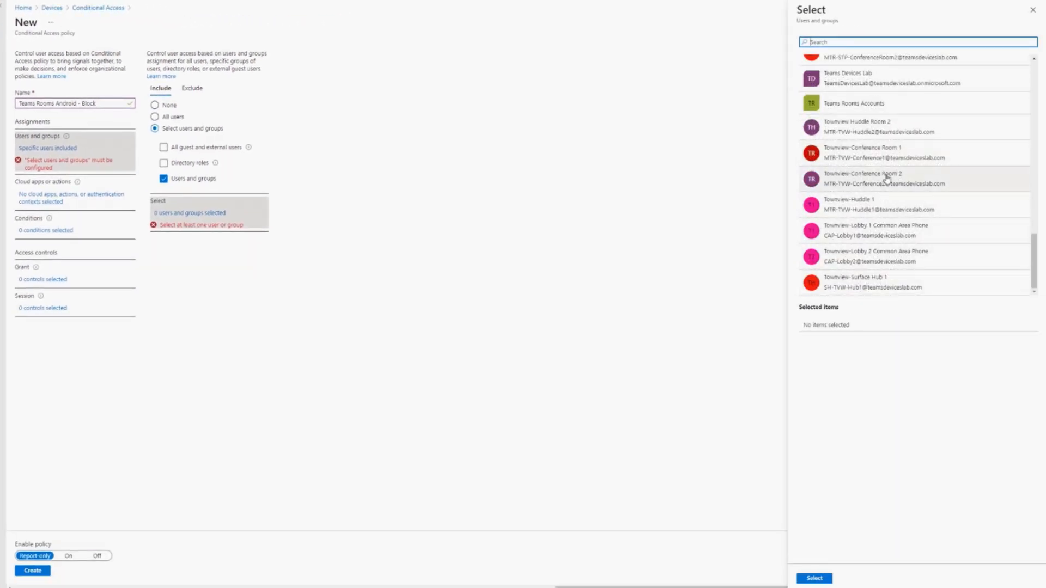
click(884, 105)
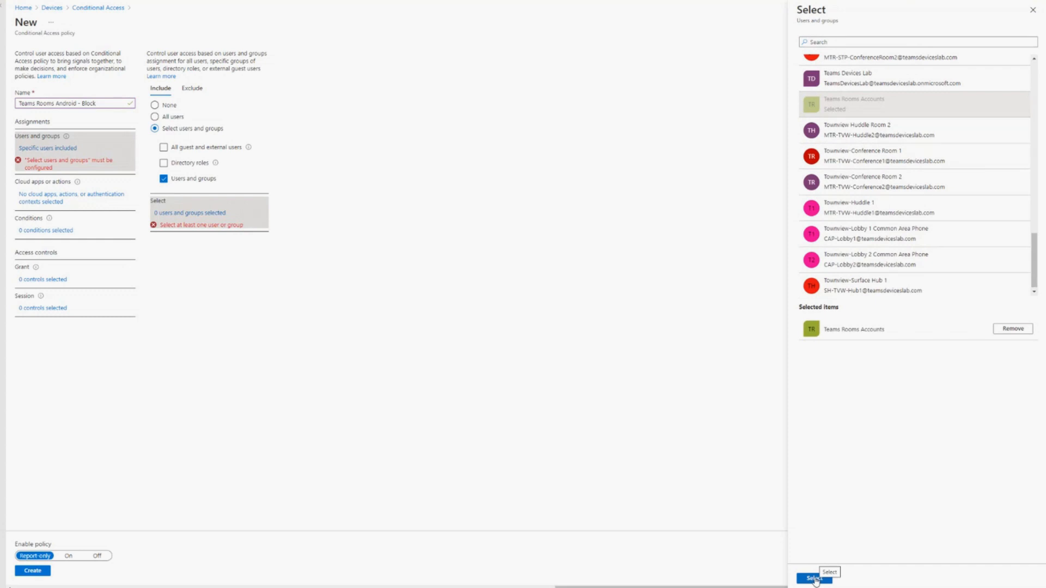
scroll(878, 145, up, 10)
scroll(881, 144, up, 3)
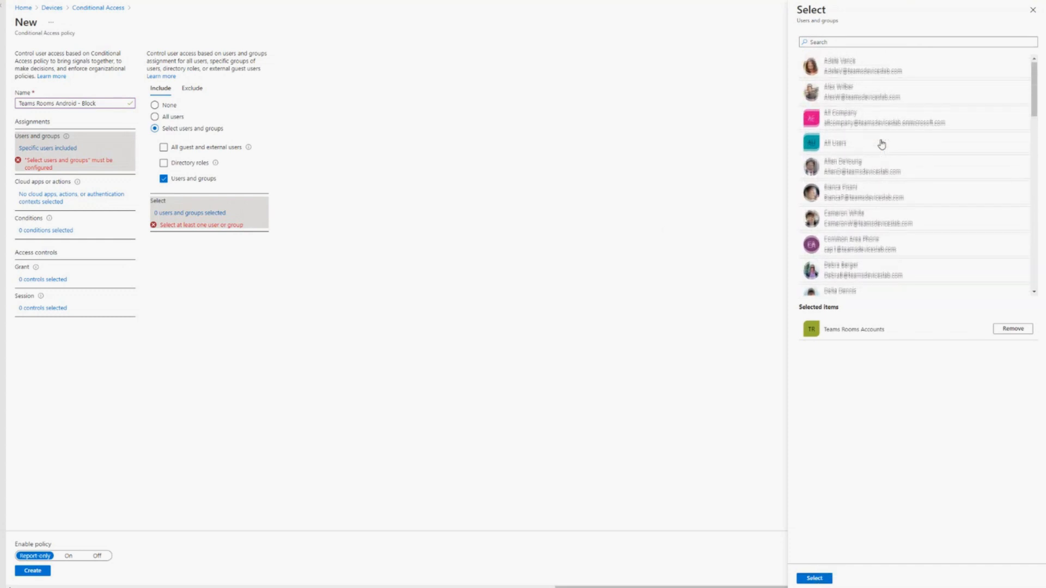
click(850, 144)
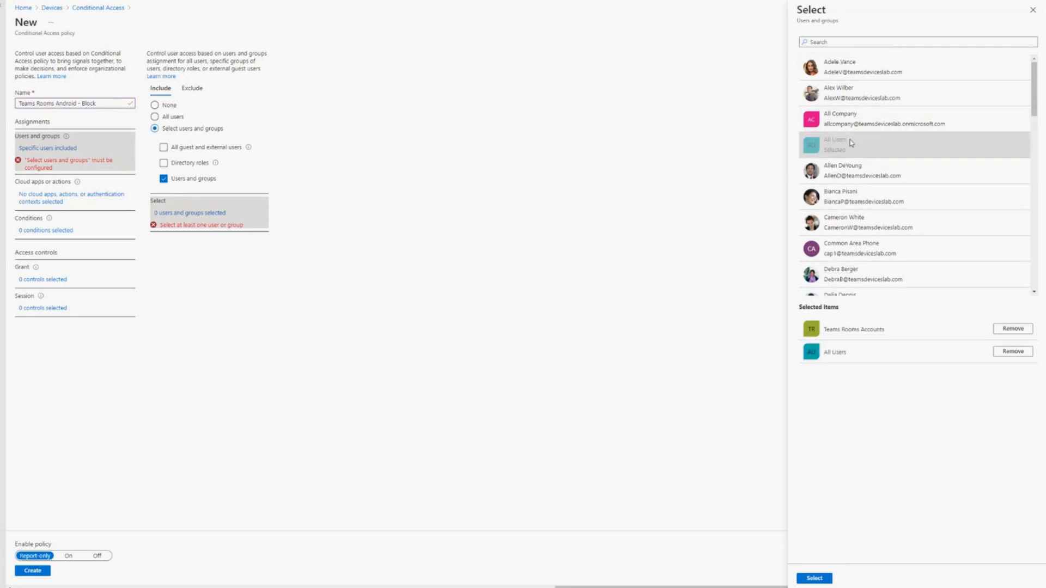
click(1026, 333)
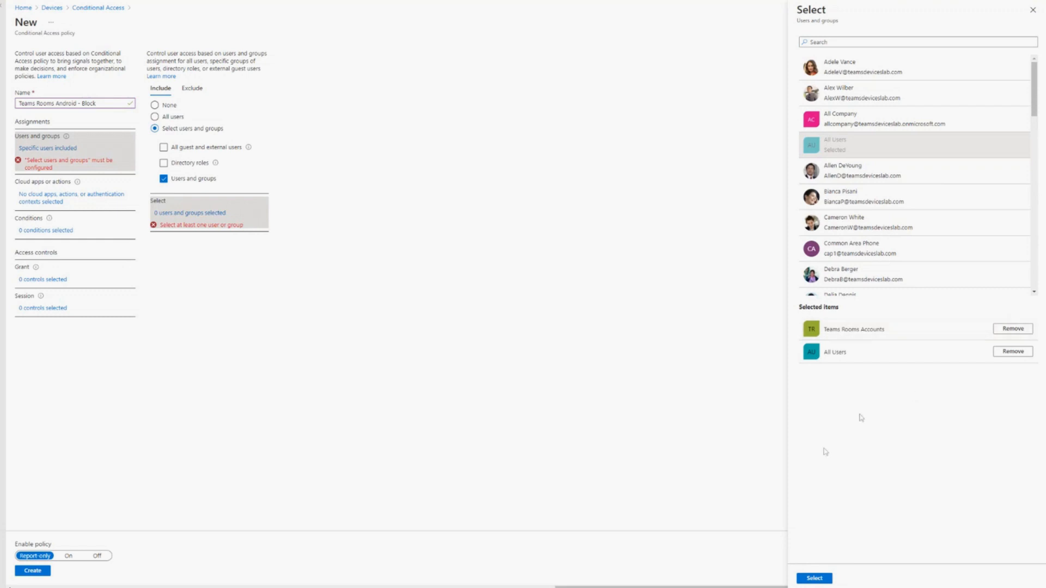
click(815, 579)
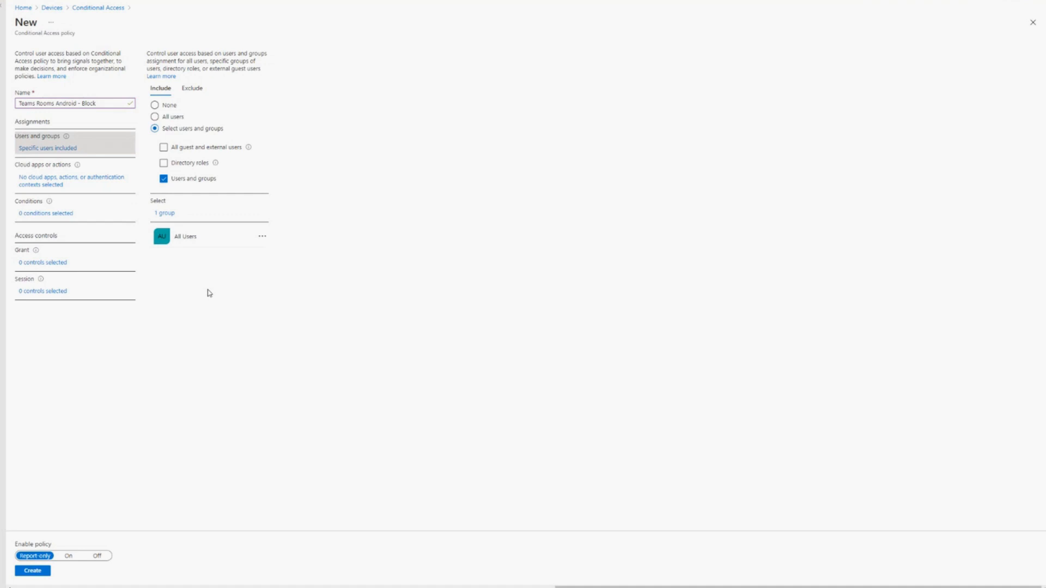
- Set the block policy's cloud apps assignment to include all cloud apps
click(53, 183)
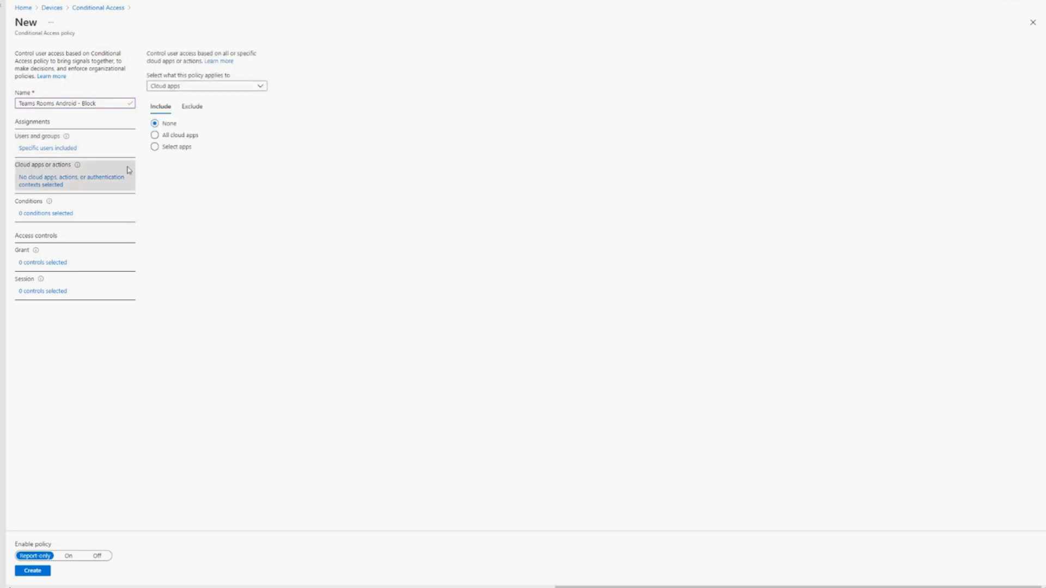
click(173, 148)
click(186, 136)
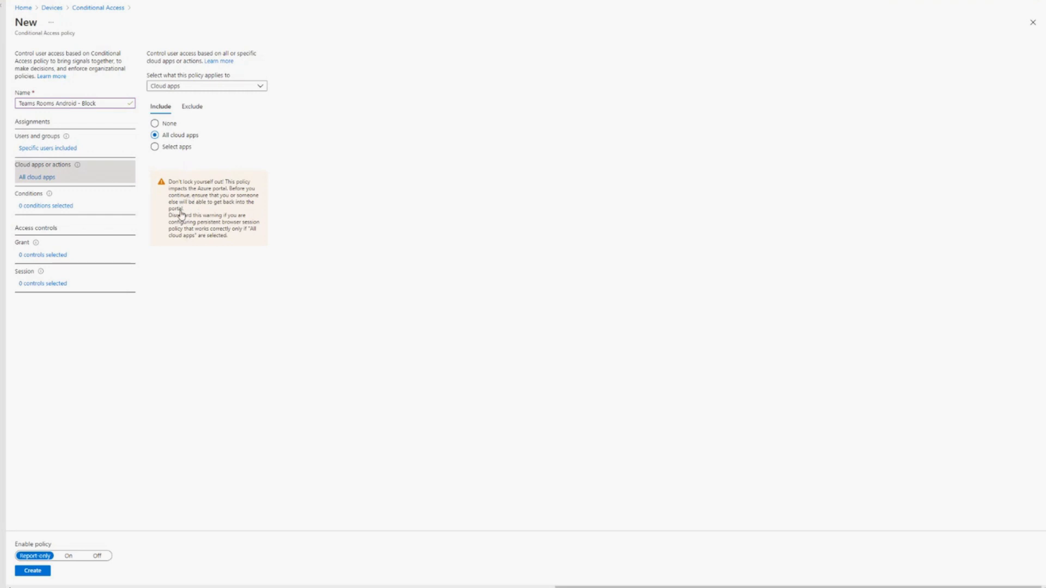
click(43, 207)
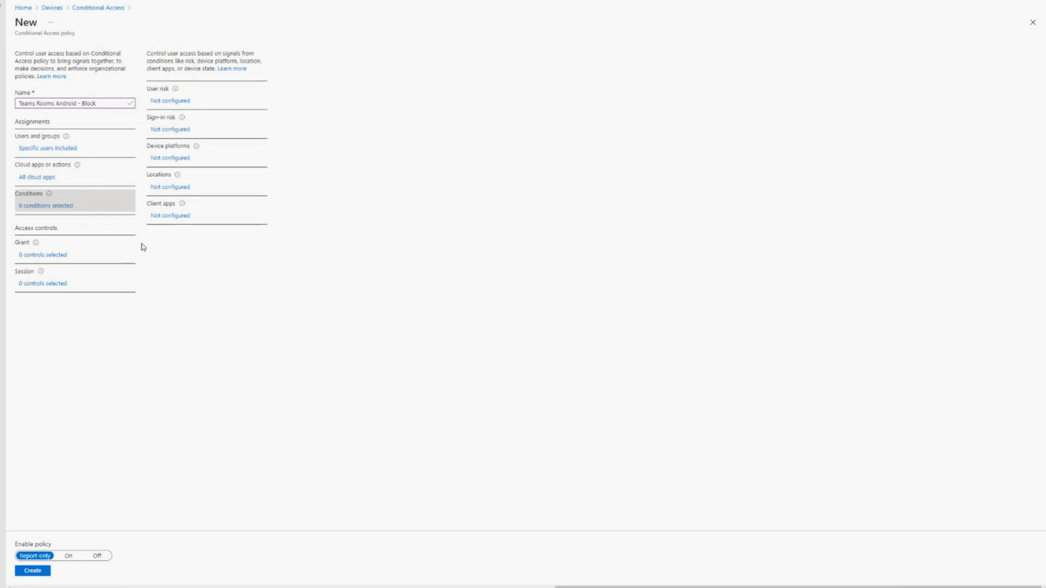
click(169, 158)
click(941, 75)
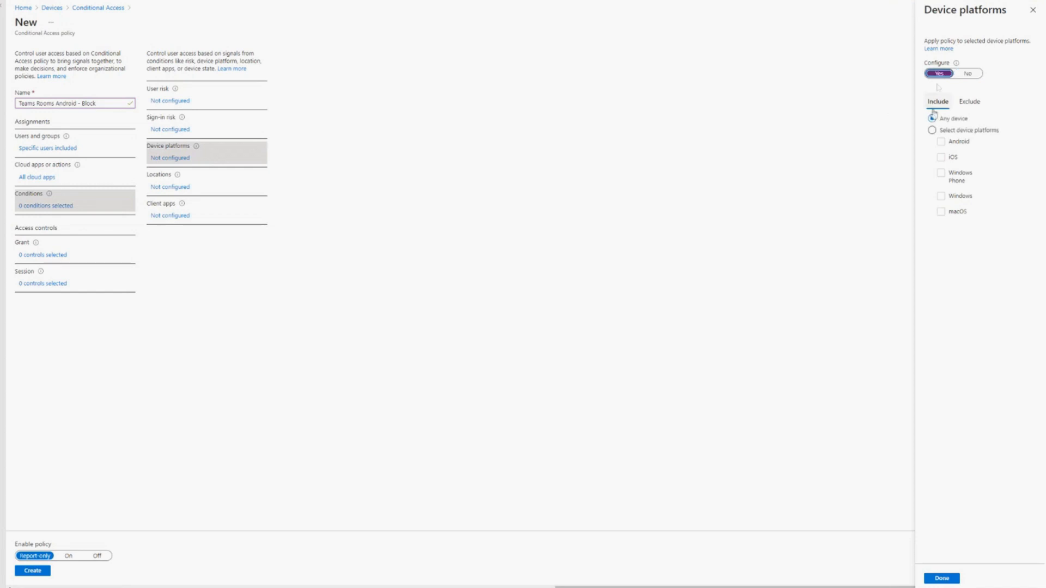
click(938, 130)
click(941, 158)
click(941, 173)
click(941, 196)
click(942, 212)
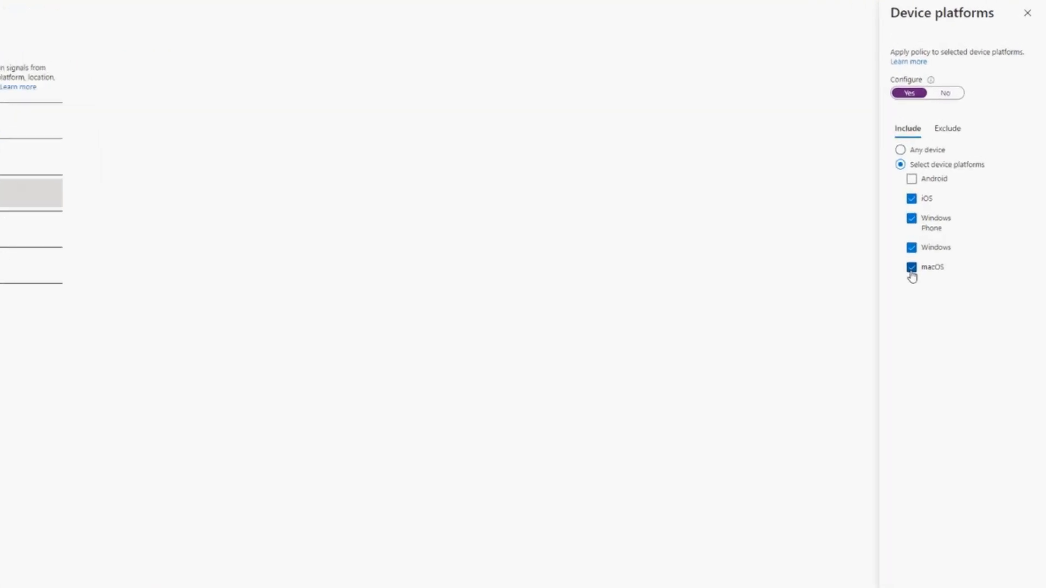
click(850, 387)
click(852, 360)
click(854, 318)
click(854, 290)
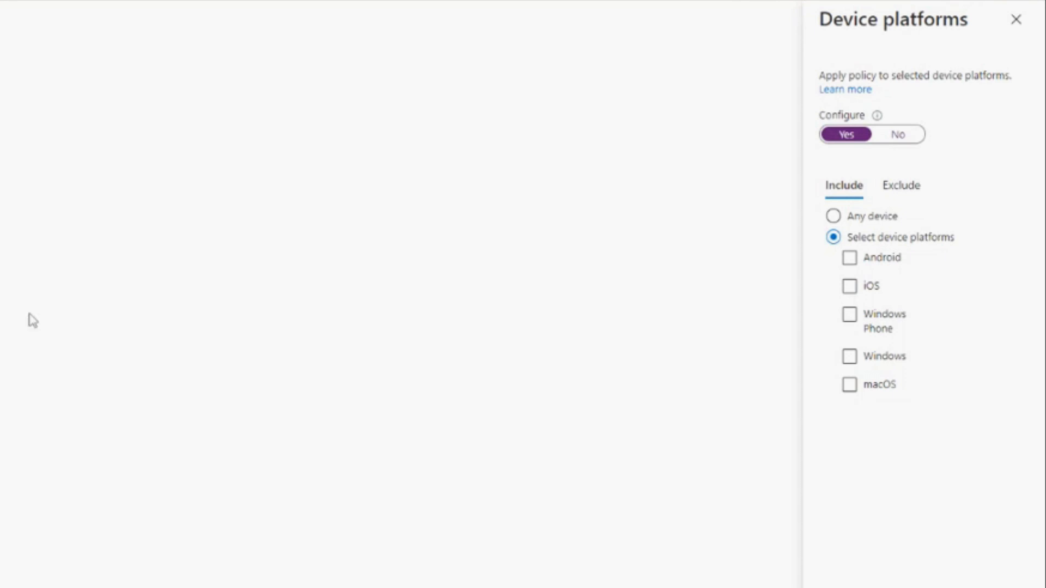
click(890, 139)
click(1014, 36)
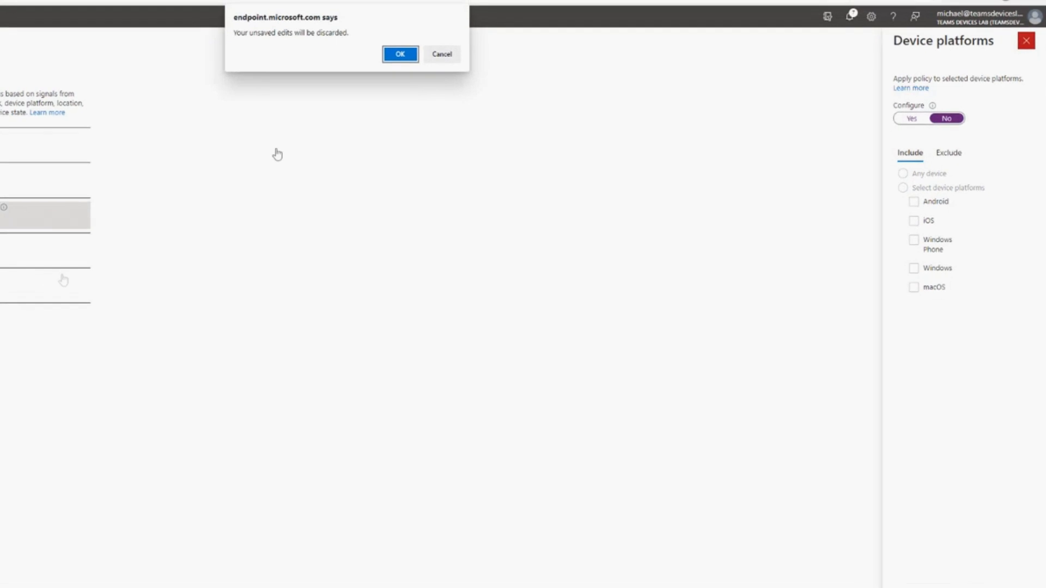
click(563, 61)
click(937, 578)
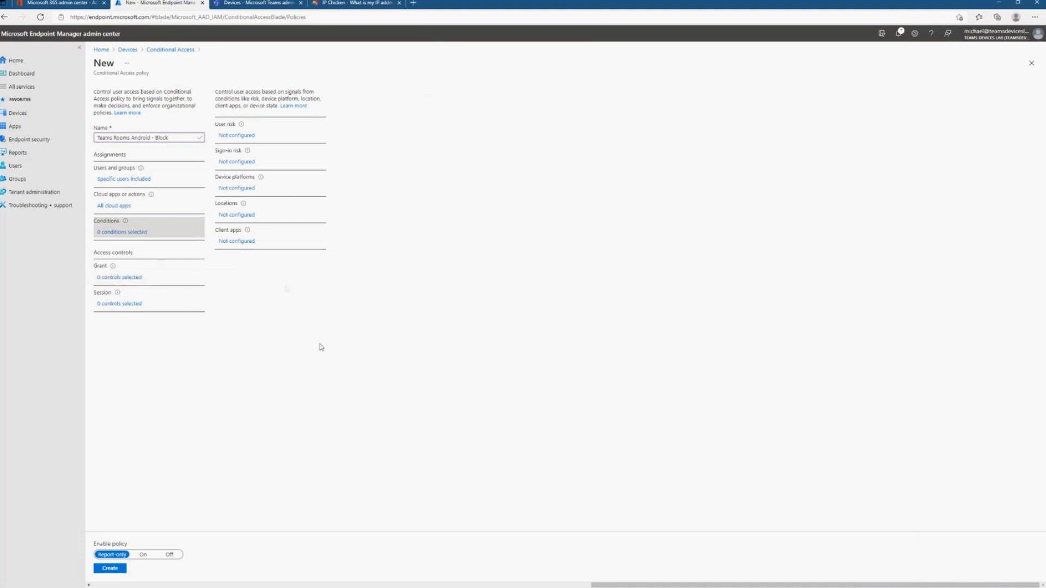
- Set the grant control to Block access, create the policy with its state On, and refresh the policy list
click(107, 279)
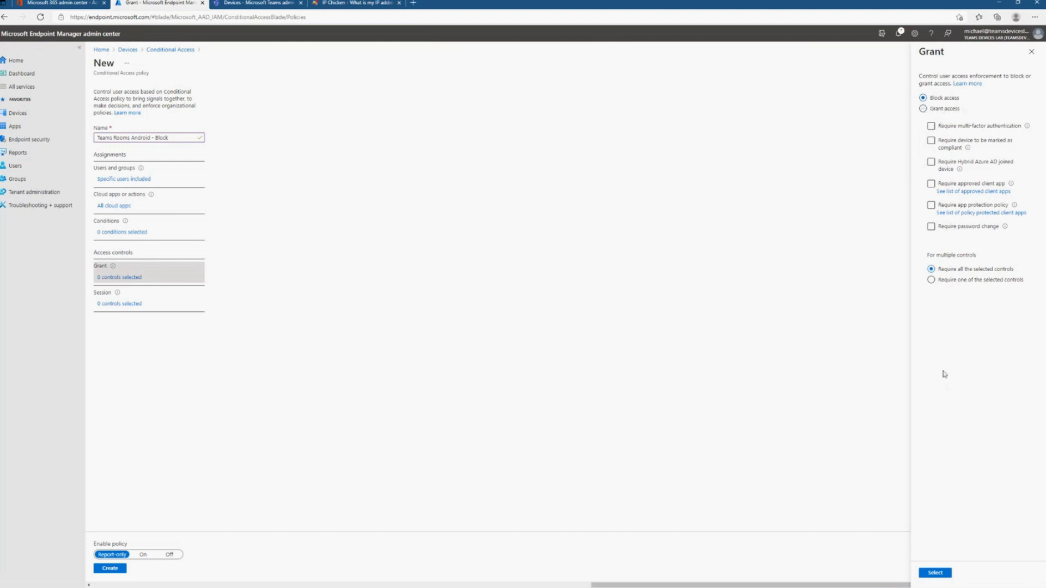
click(925, 573)
click(142, 554)
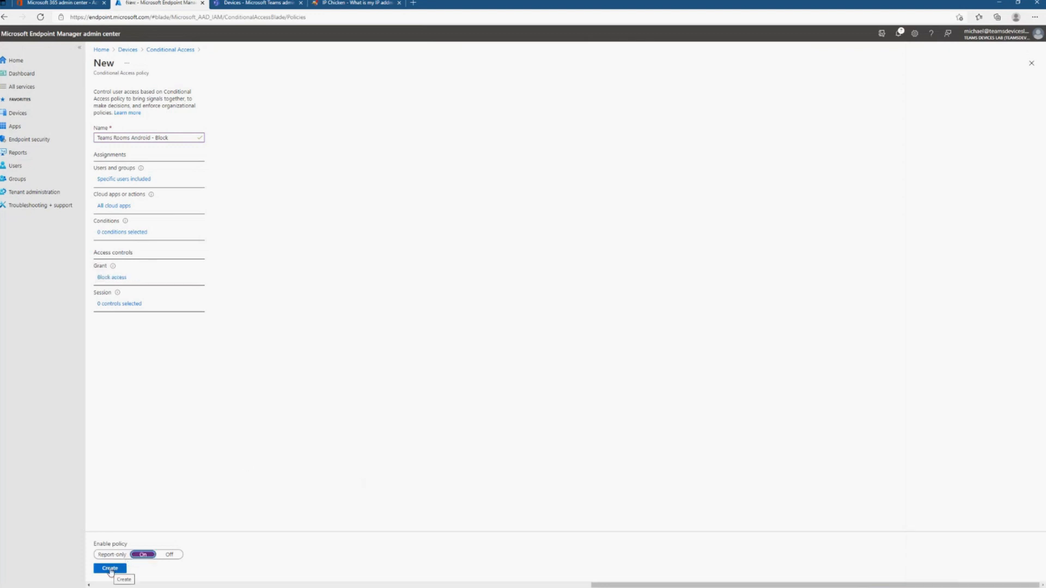
click(110, 569)
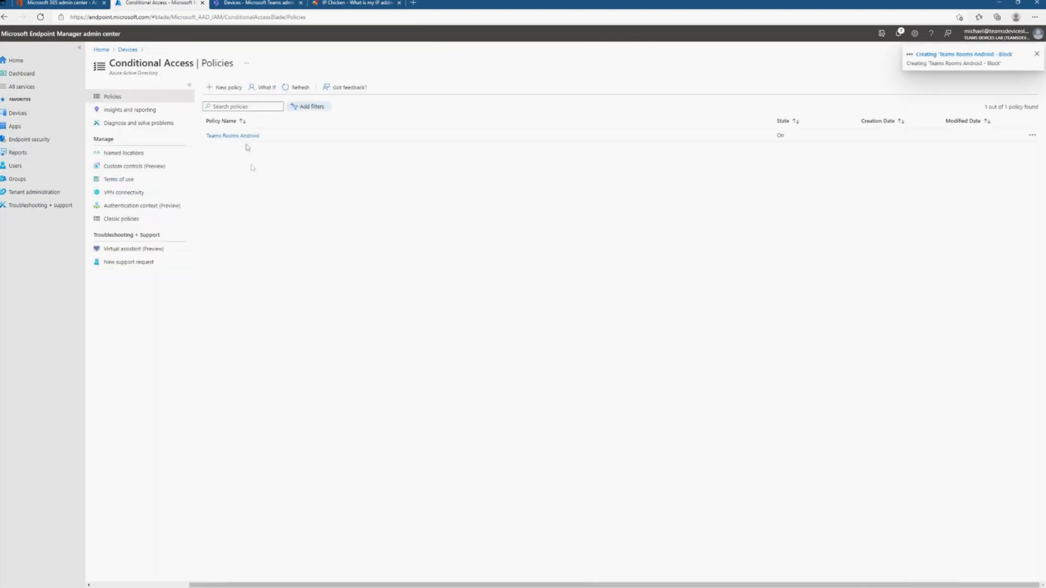
click(309, 91)
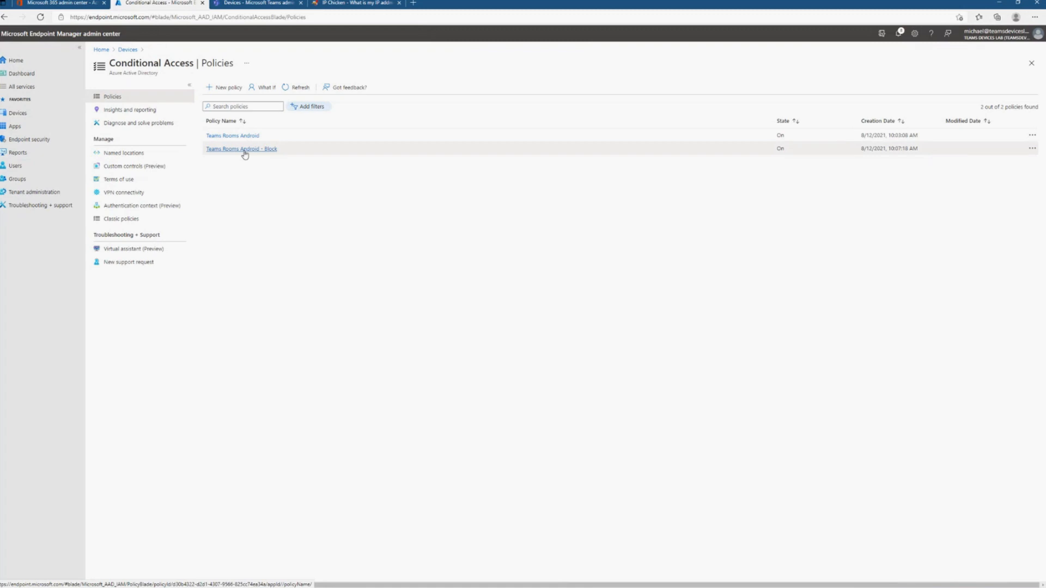
- Rename the Teams Rooms Android - Block policy to "Block all sign ins from untrusted loations" and save it
click(244, 150)
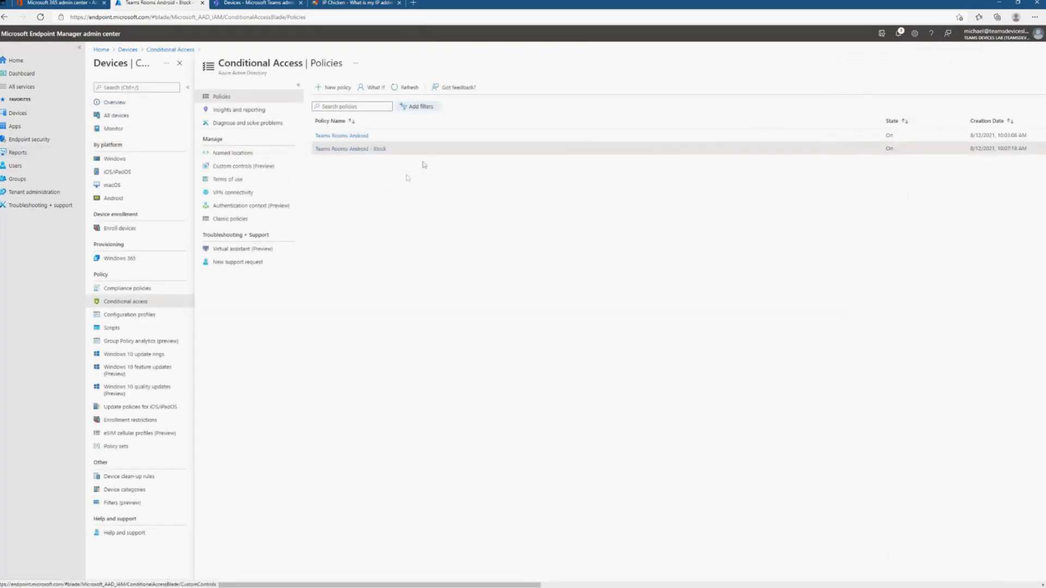
click(364, 149)
click(183, 152)
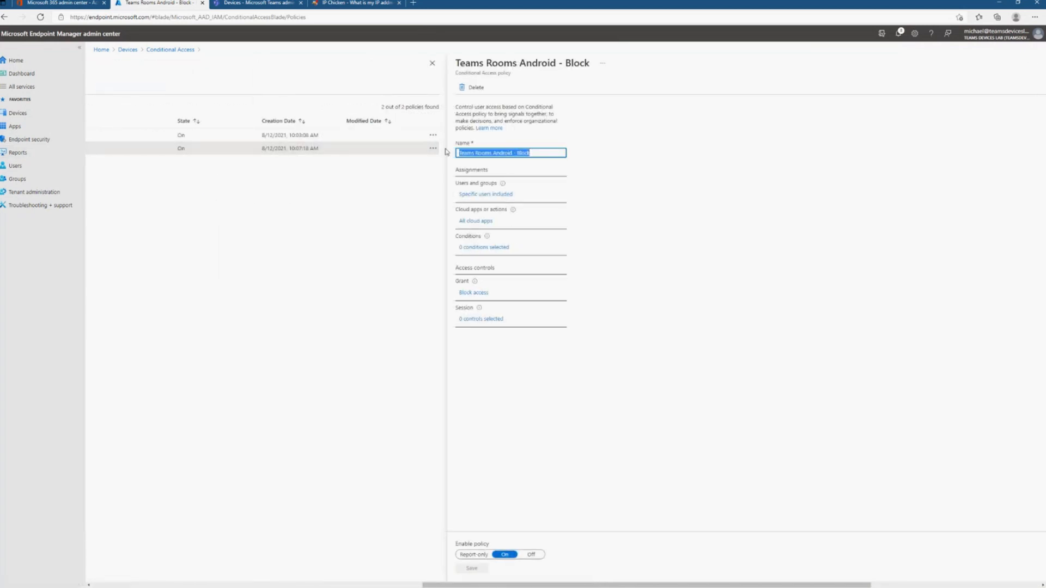
text(Block all sign ins from untrusted locations)
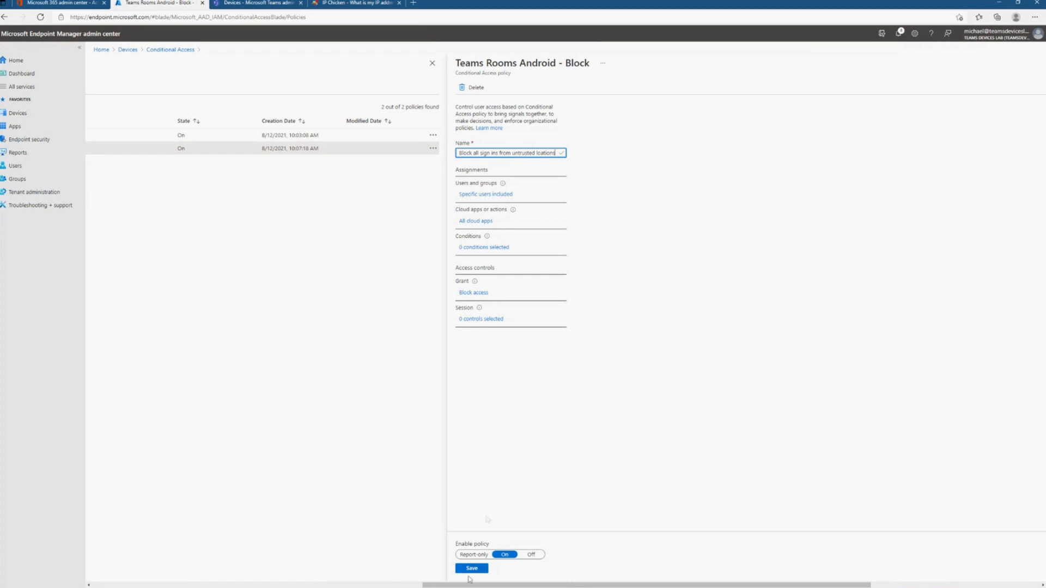
click(473, 569)
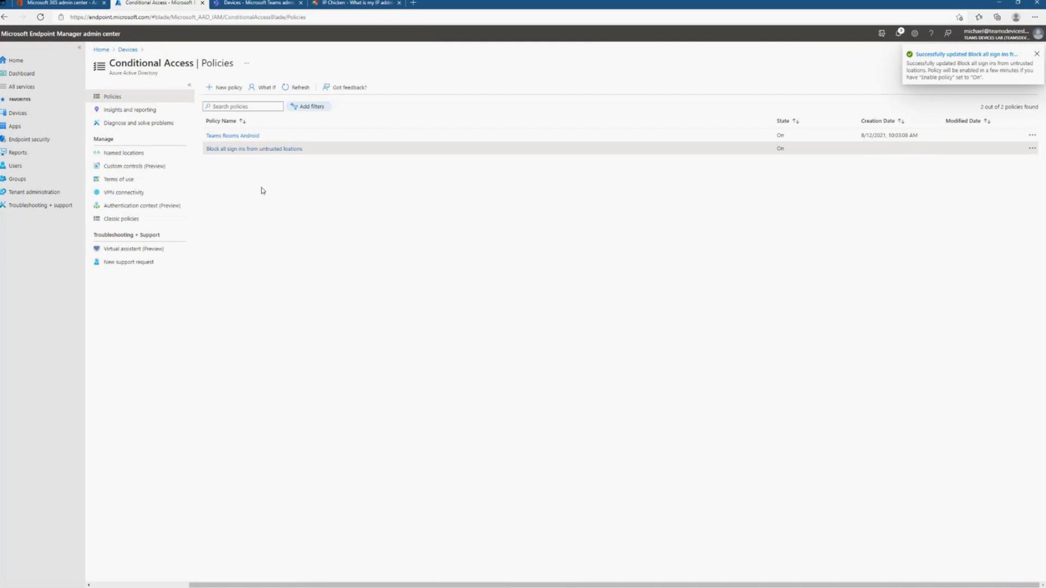
- Correct the misspelled policy name to "Block all sign ins from untrusted locations" and save the change
click(287, 151)
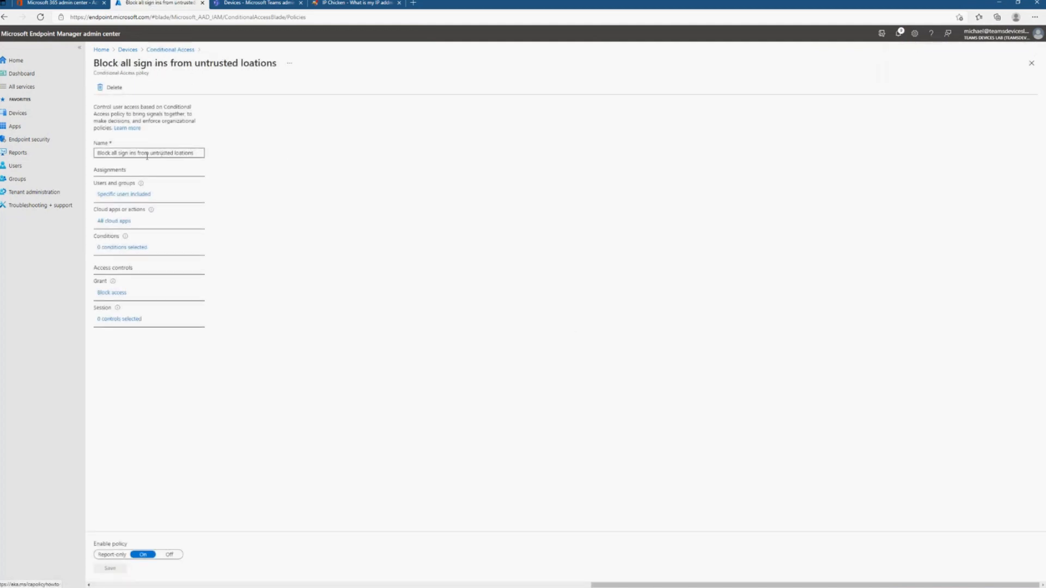
click(180, 153)
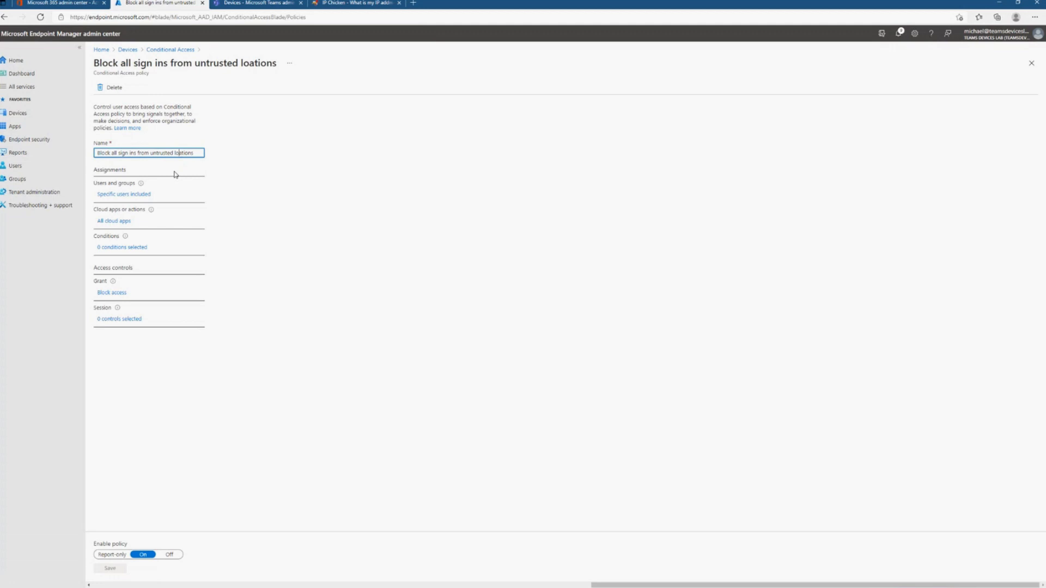
text(c)
click(109, 569)
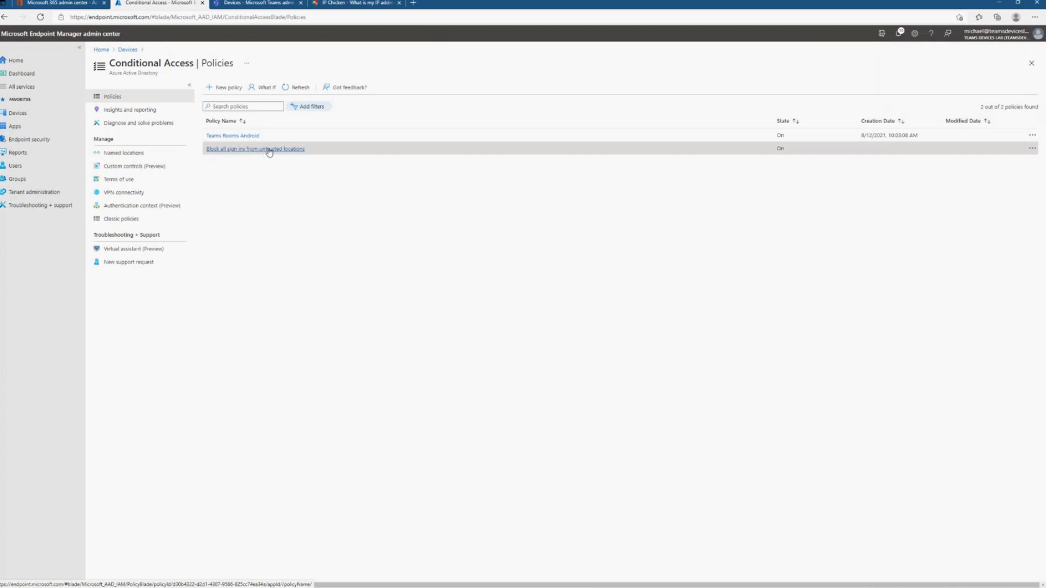
- Replace the All Users group with Teams Rooms Accounts in the included users and groups of the "Block all sign ins from untrusted locations" policy
click(269, 152)
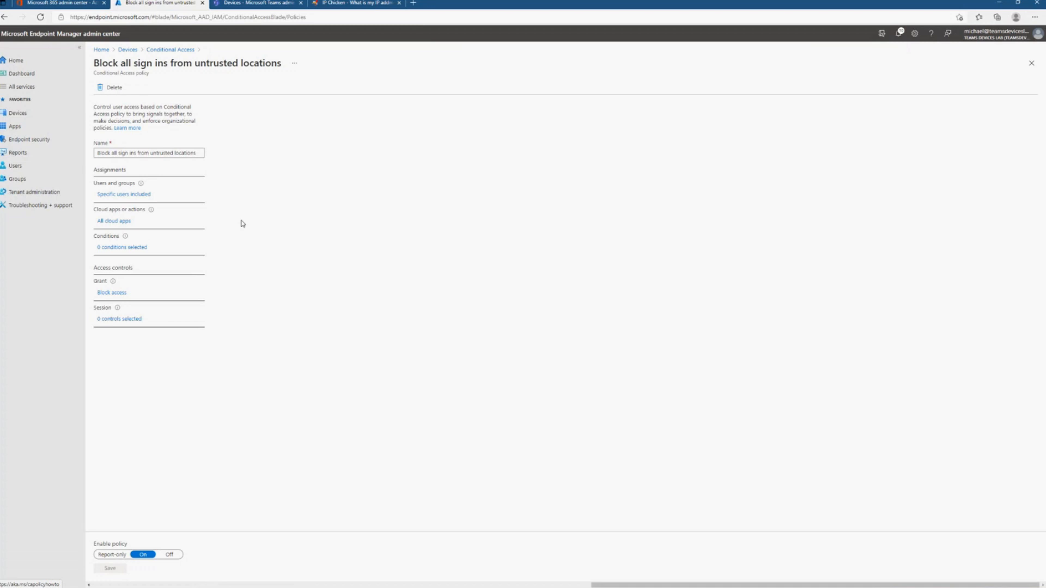
click(130, 196)
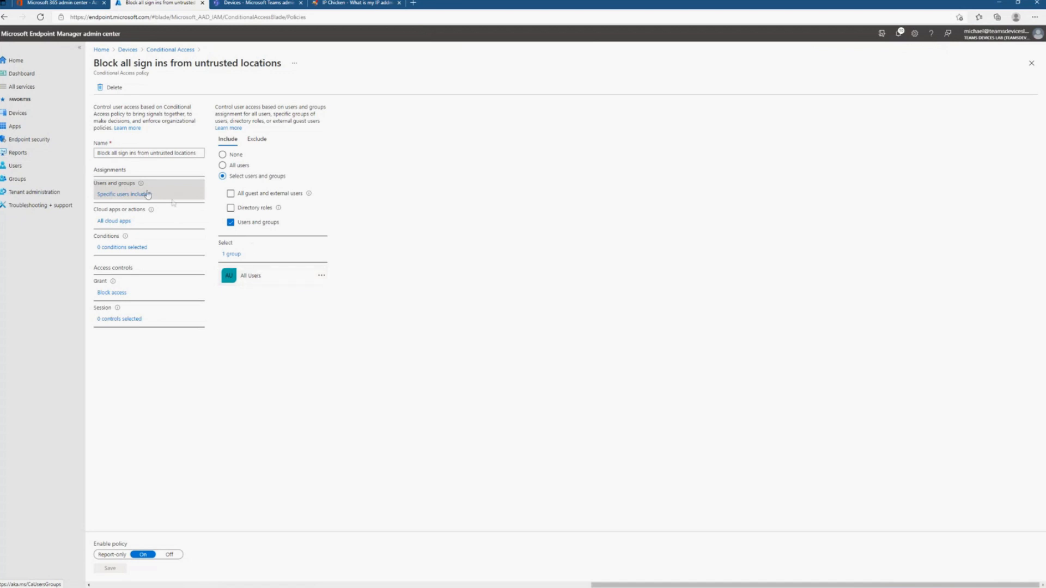
click(231, 254)
scroll(895, 232, down, 10)
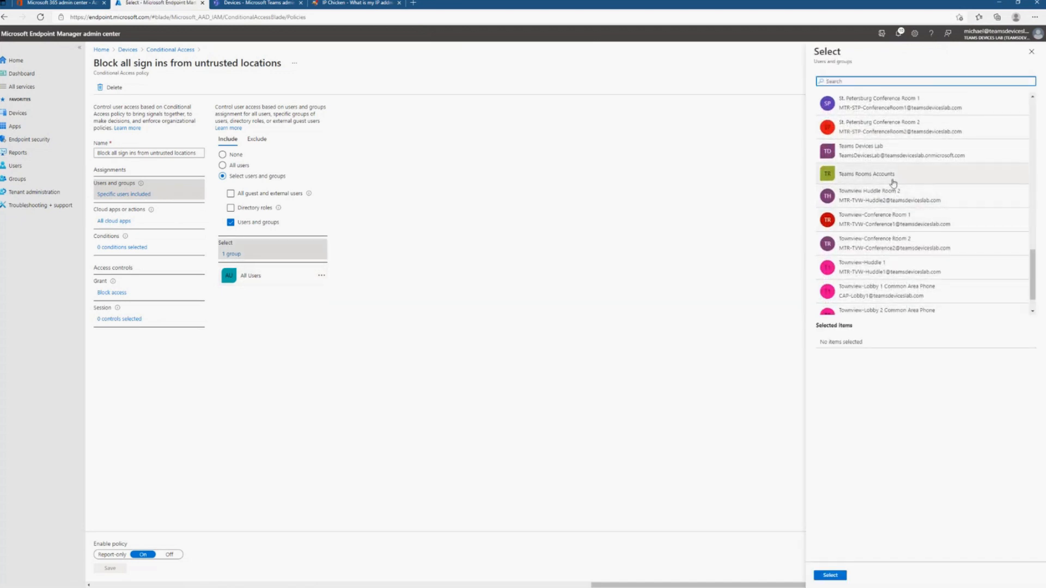
click(892, 175)
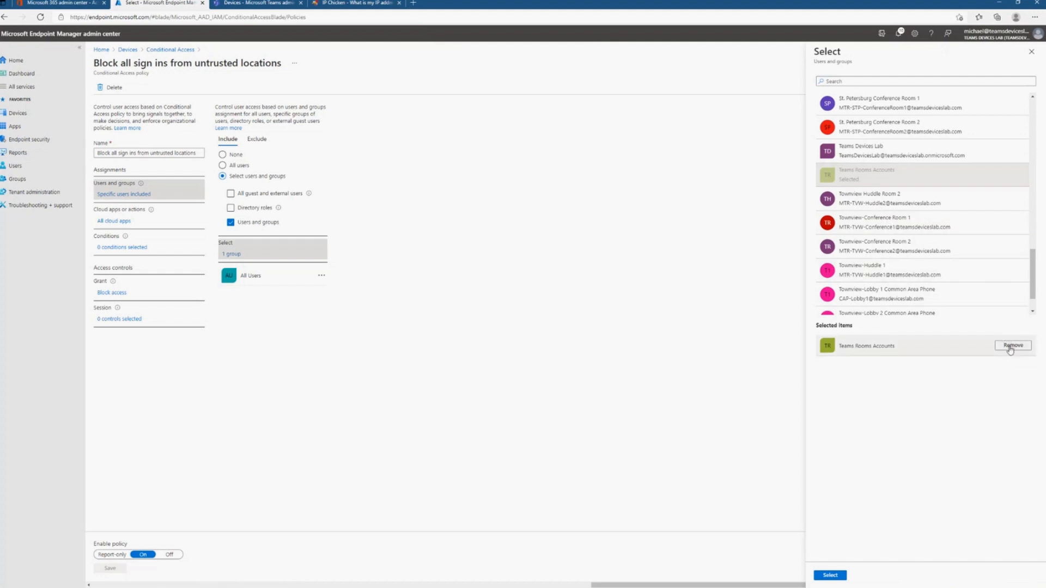
scroll(926, 218, up, 5)
click(831, 576)
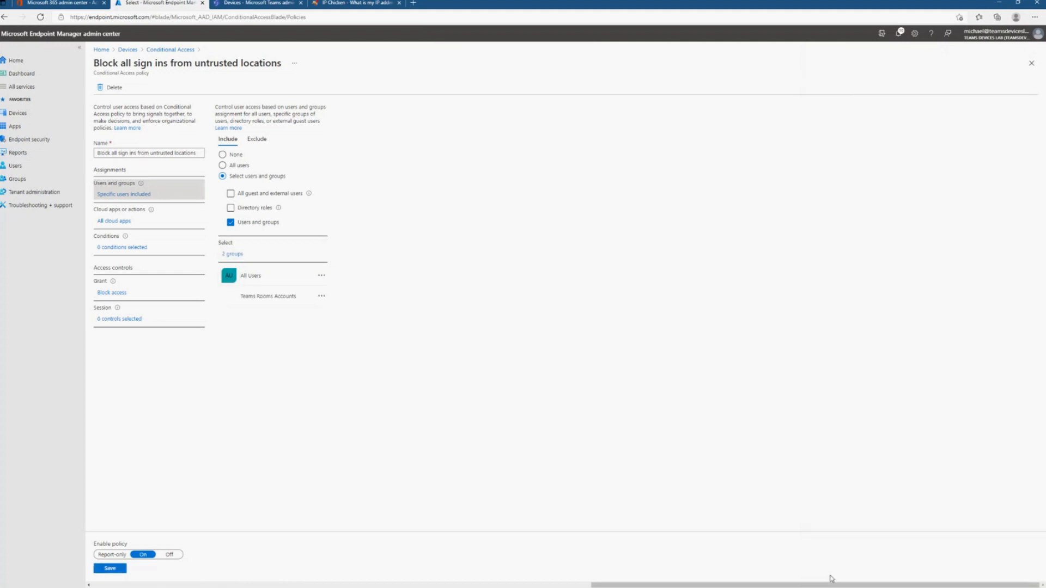
click(322, 276)
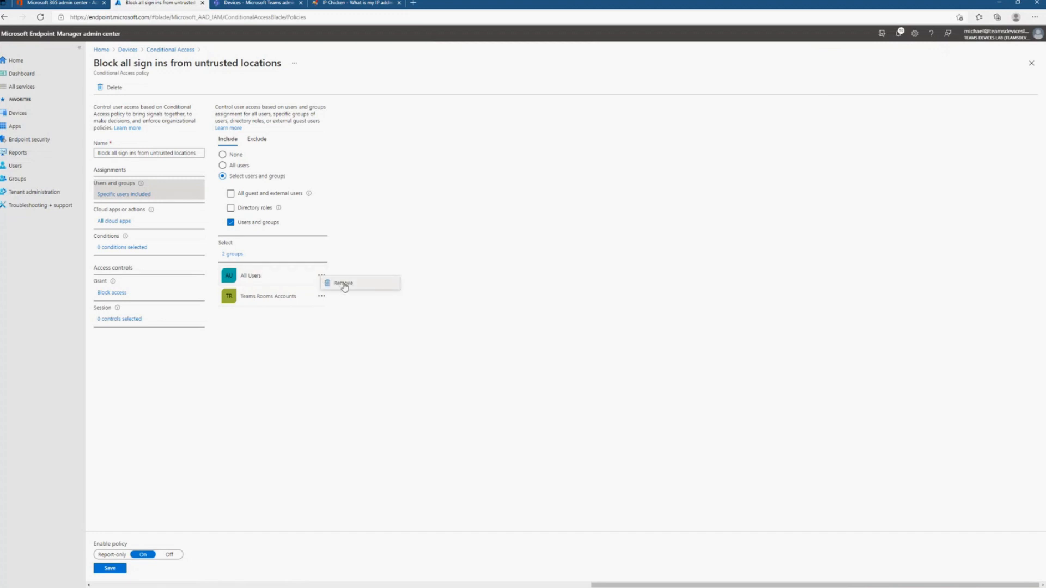
click(342, 283)
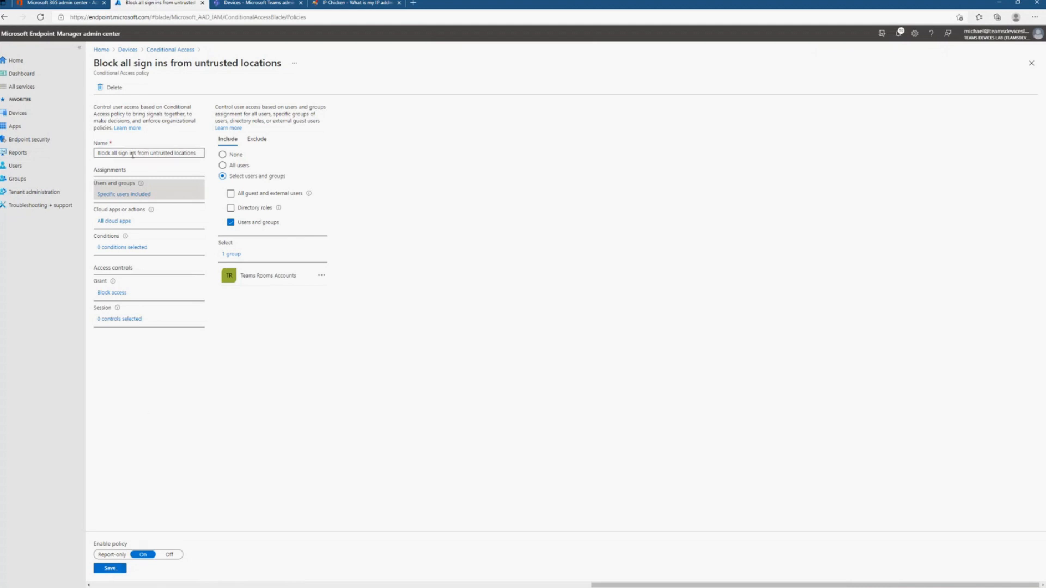
- Rename the policy to "Block Teams Rooms sign ins from untrusted locations" and save the changes
click(180, 156)
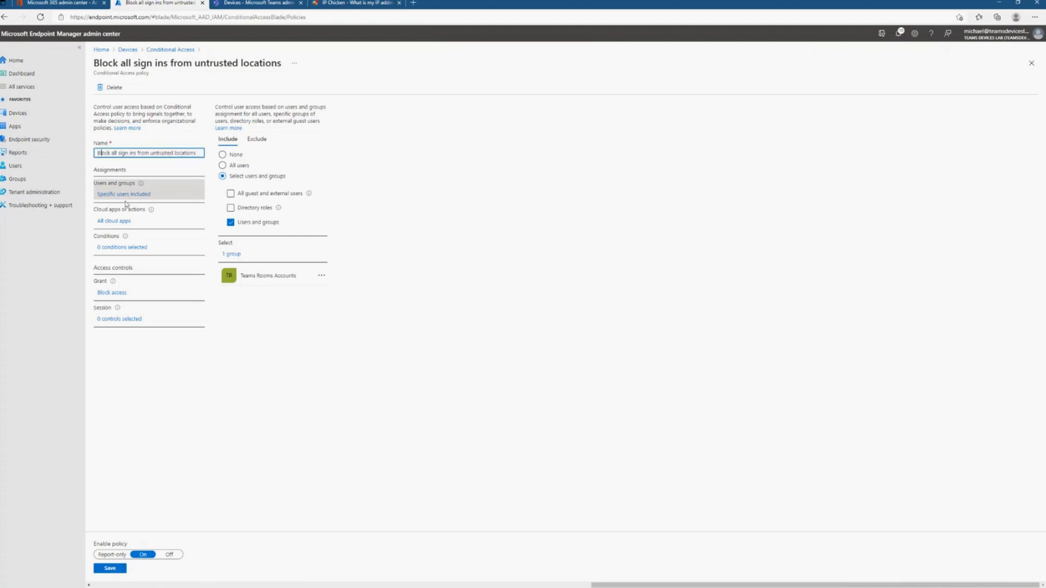
key(shift+Right)
key(shift+Right)
key(shift+Right)
text(Teams Rooms)
click(117, 566)
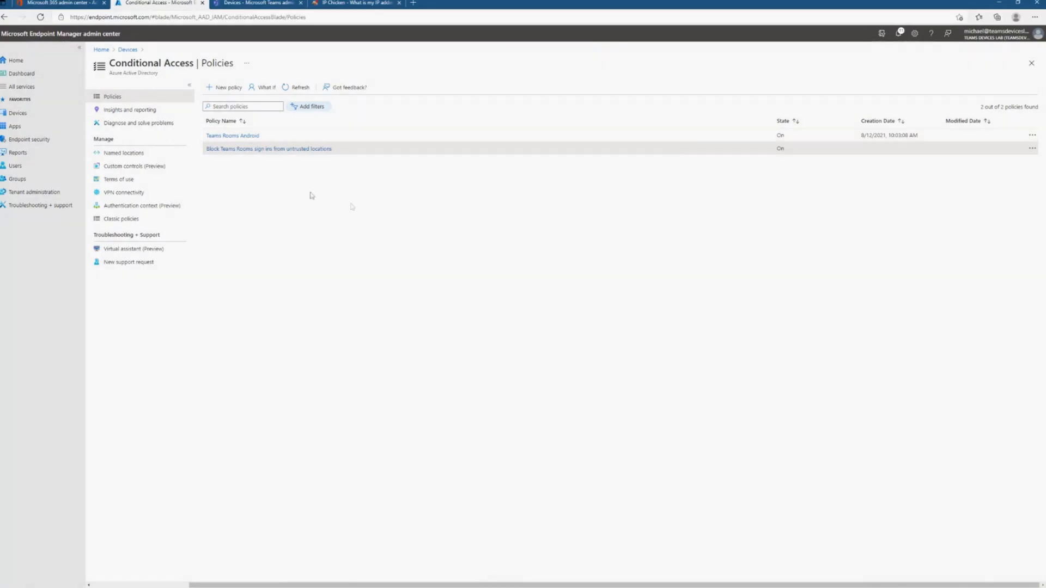
- Review the device platform condition of the "Block Teams Rooms sign ins from untrusted locations" policy
click(265, 149)
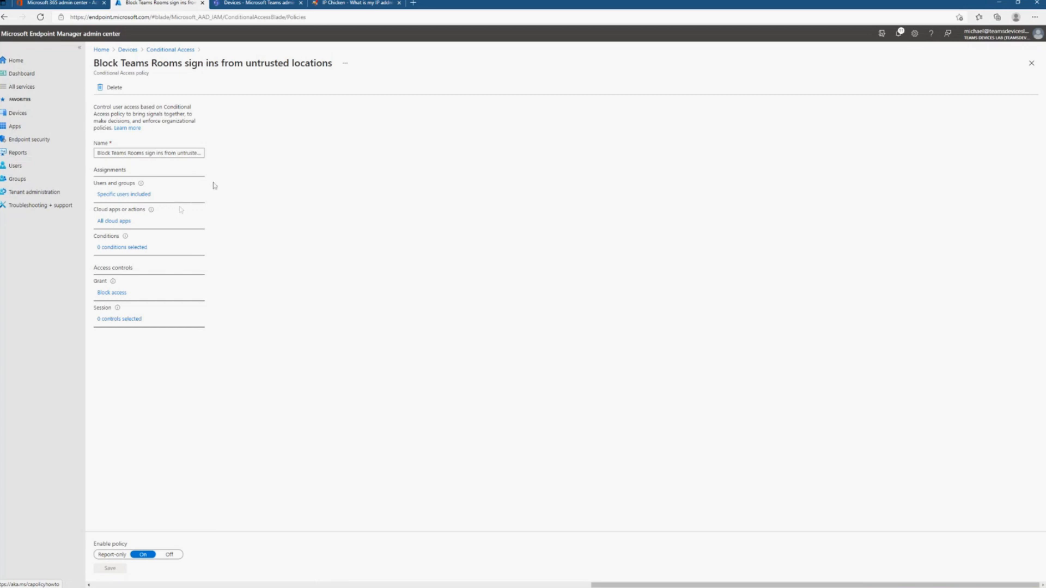
click(122, 252)
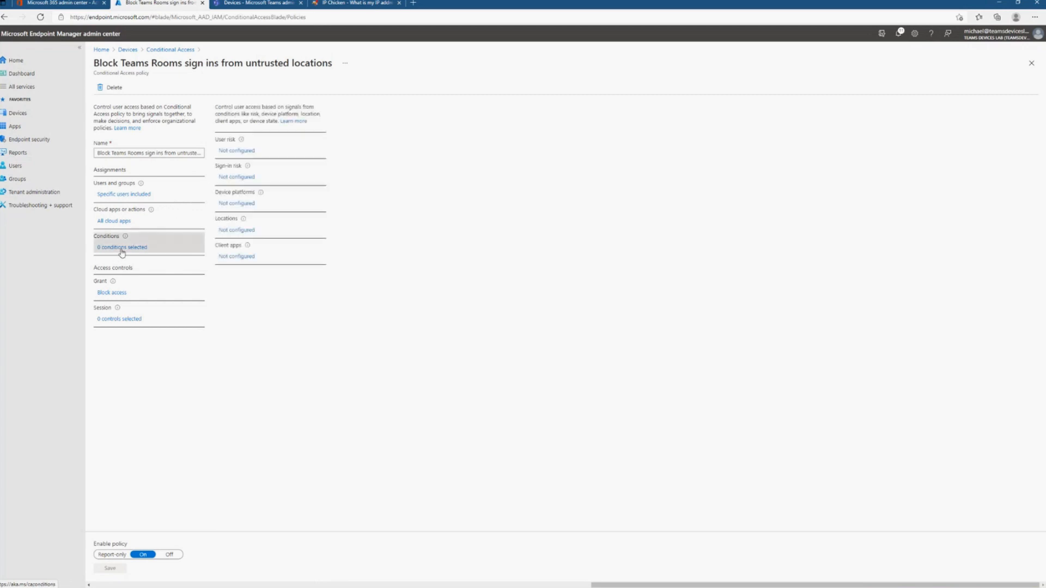
click(234, 203)
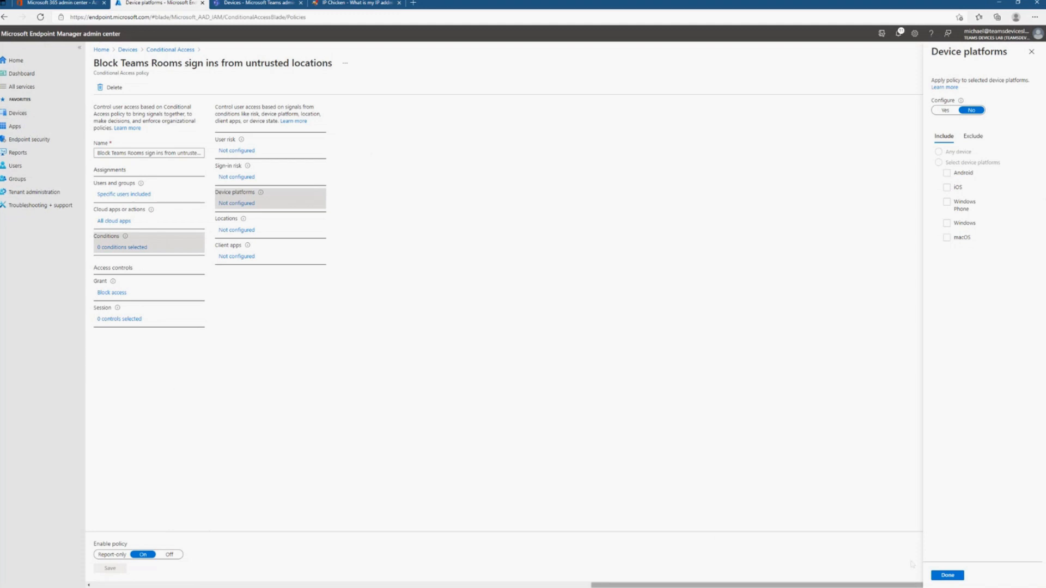
click(947, 575)
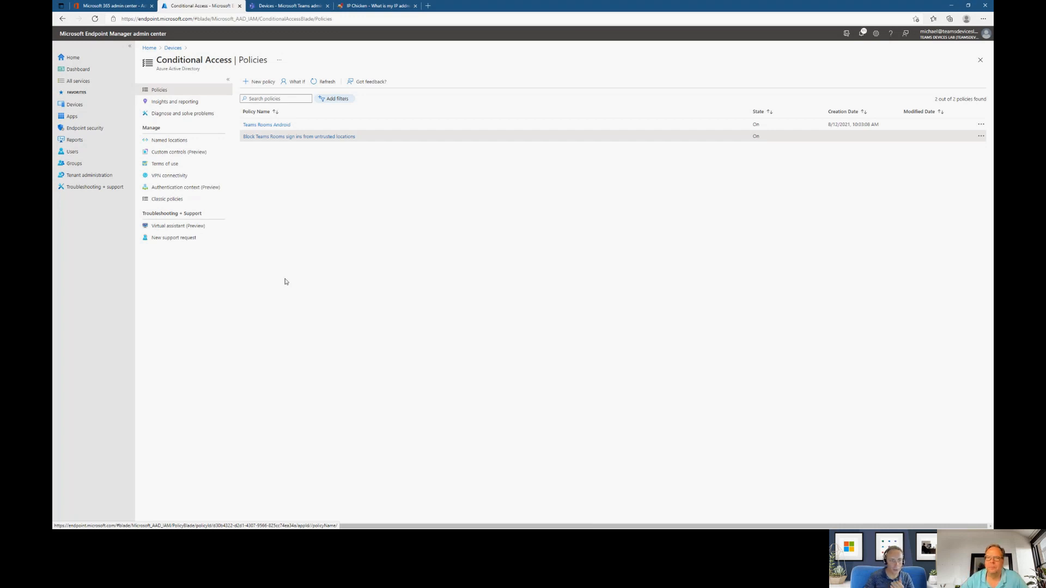
- Open the properties of the default All Users device limit restriction in the enrollment restrictions
click(96, 106)
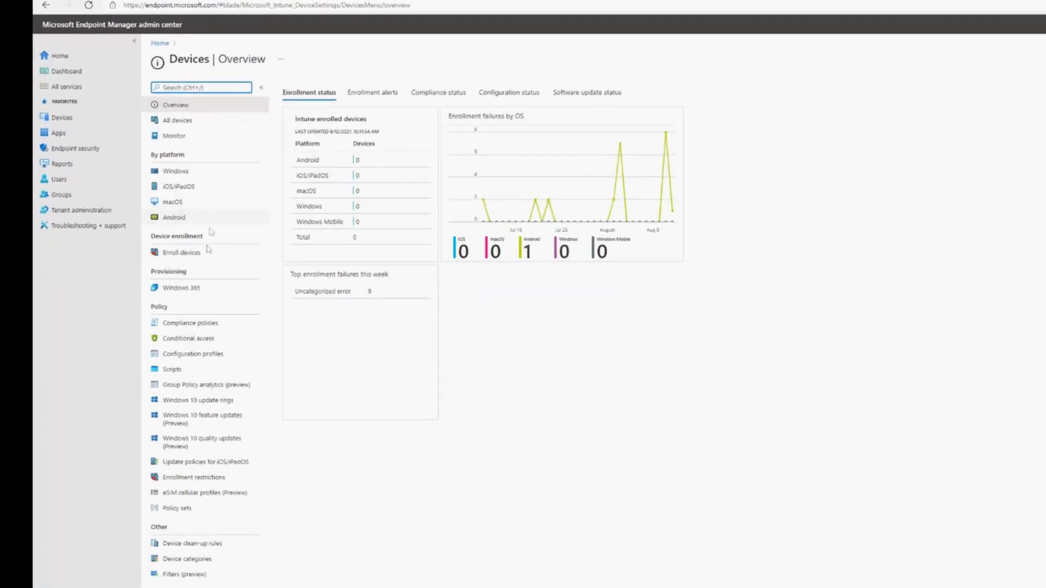
click(207, 253)
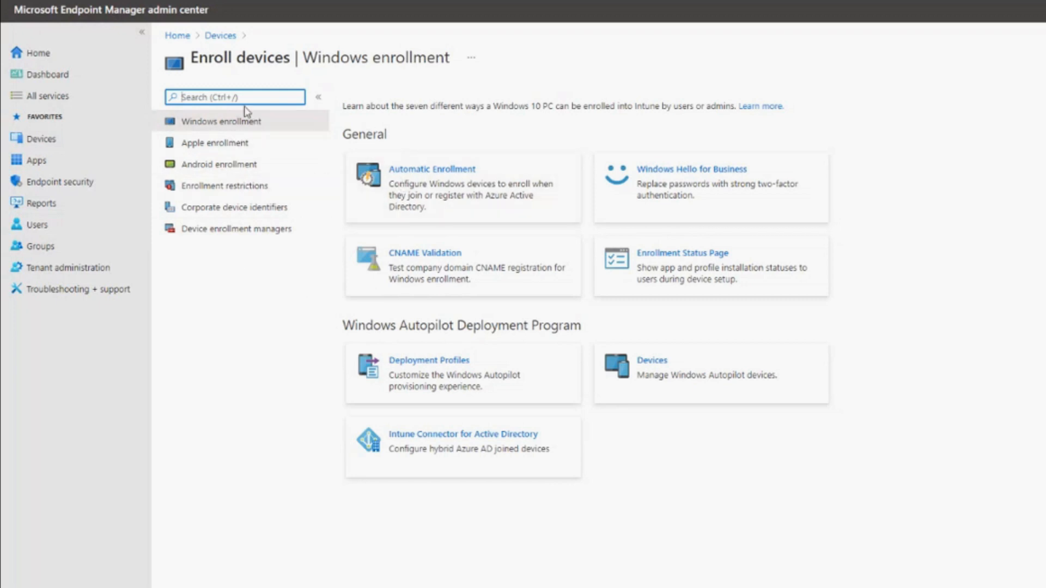
click(230, 186)
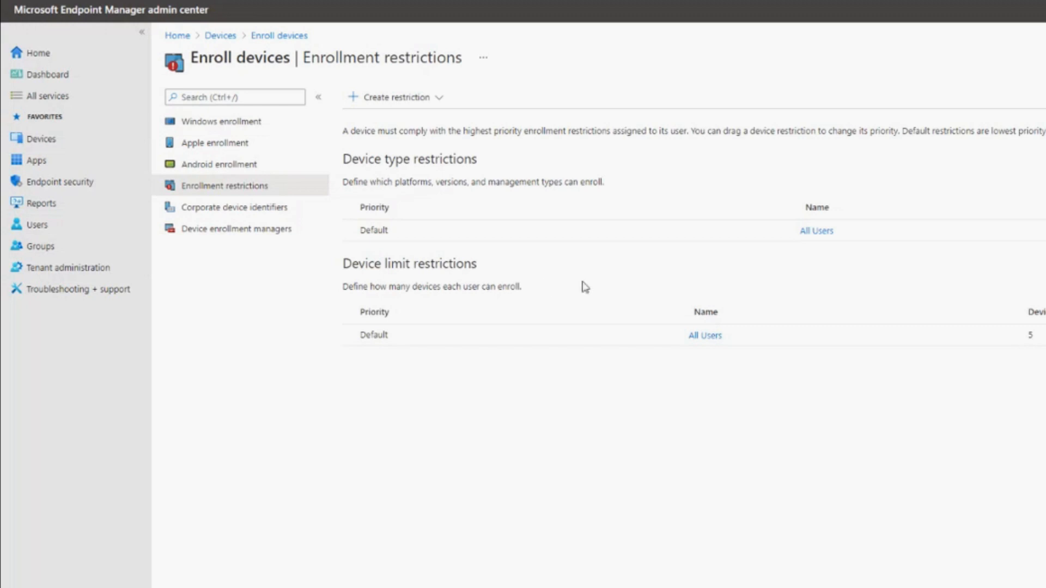
click(709, 337)
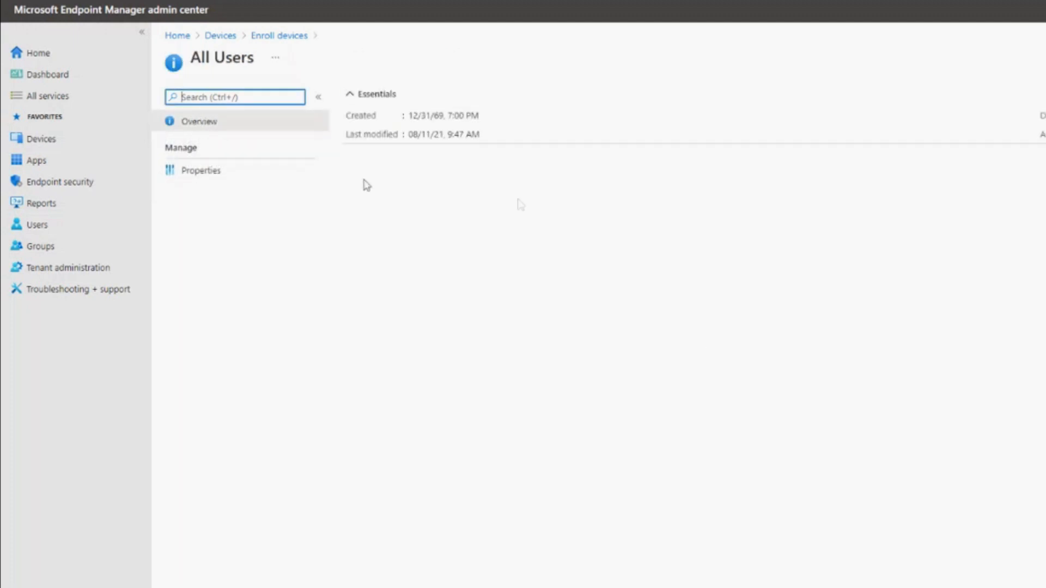
click(201, 171)
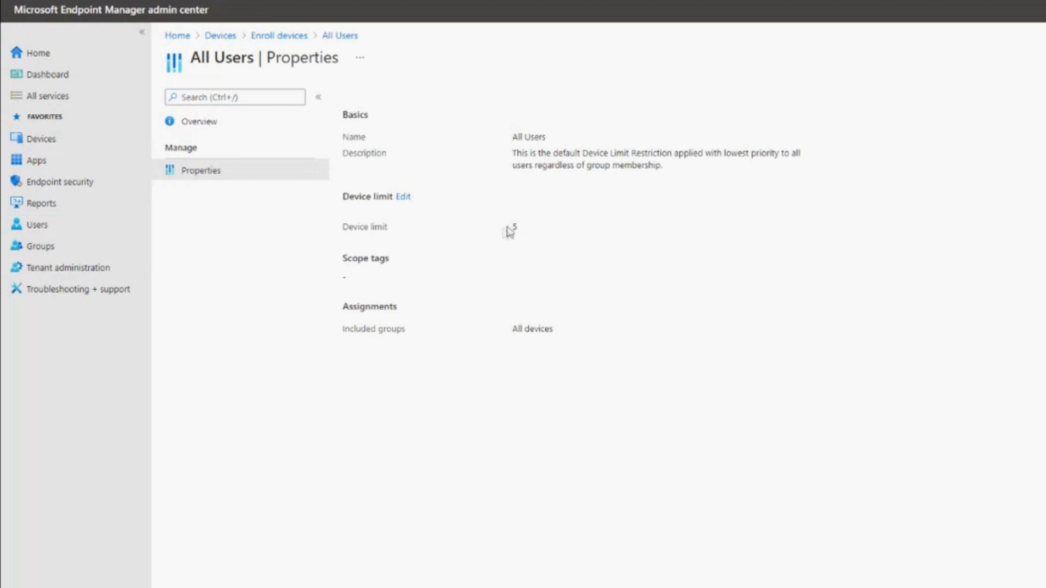
- Examine the selectable device limit values for the default All Users restriction and leave the editor without saving
click(403, 197)
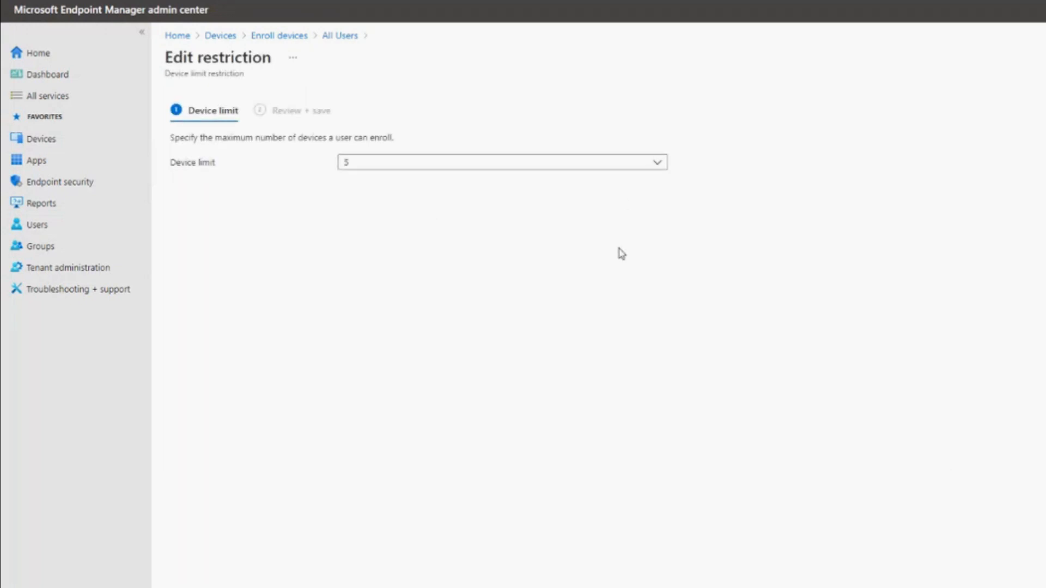
click(657, 162)
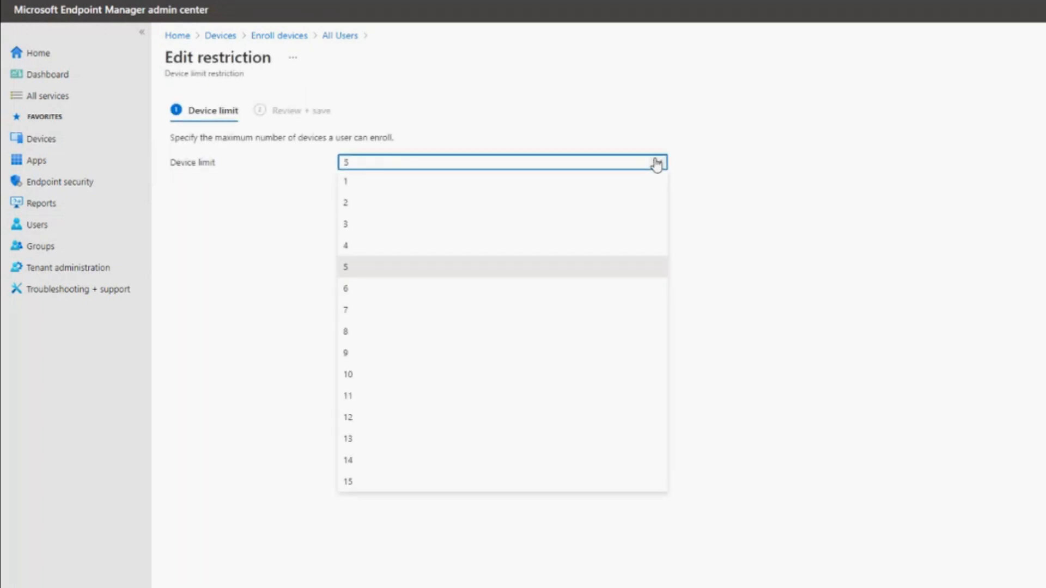
click(827, 210)
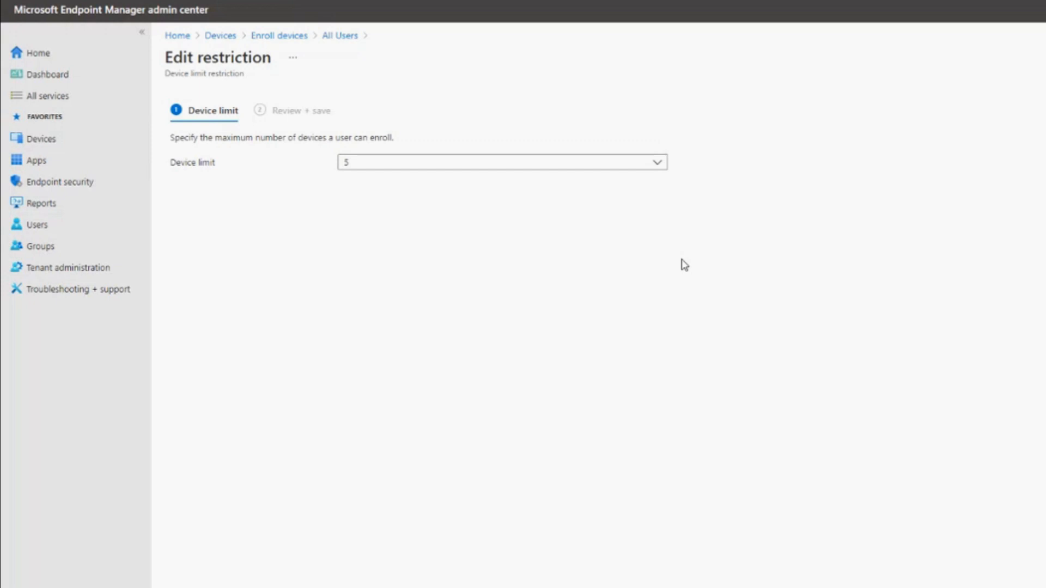
click(649, 169)
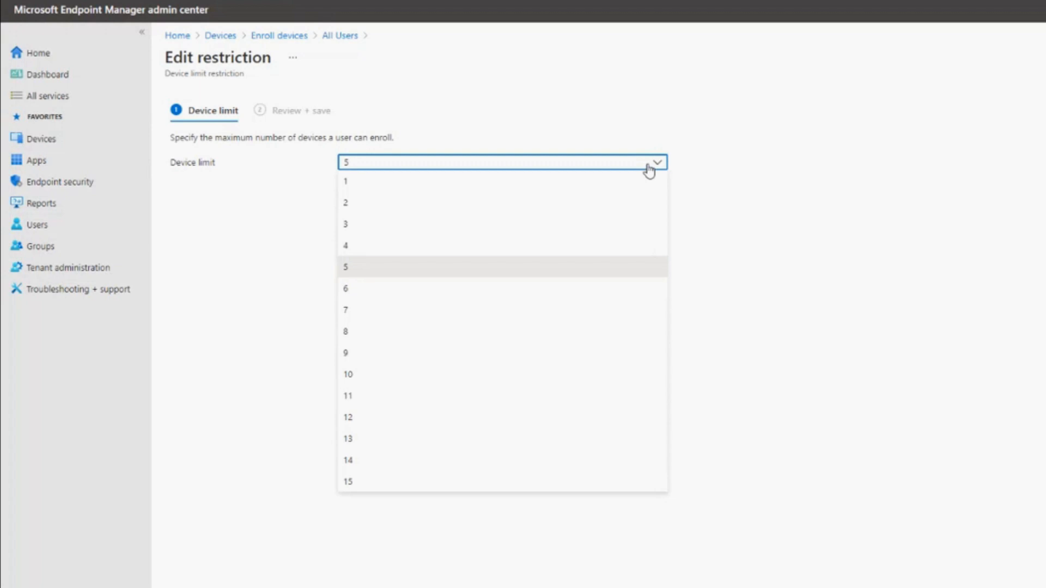
click(648, 170)
click(267, 584)
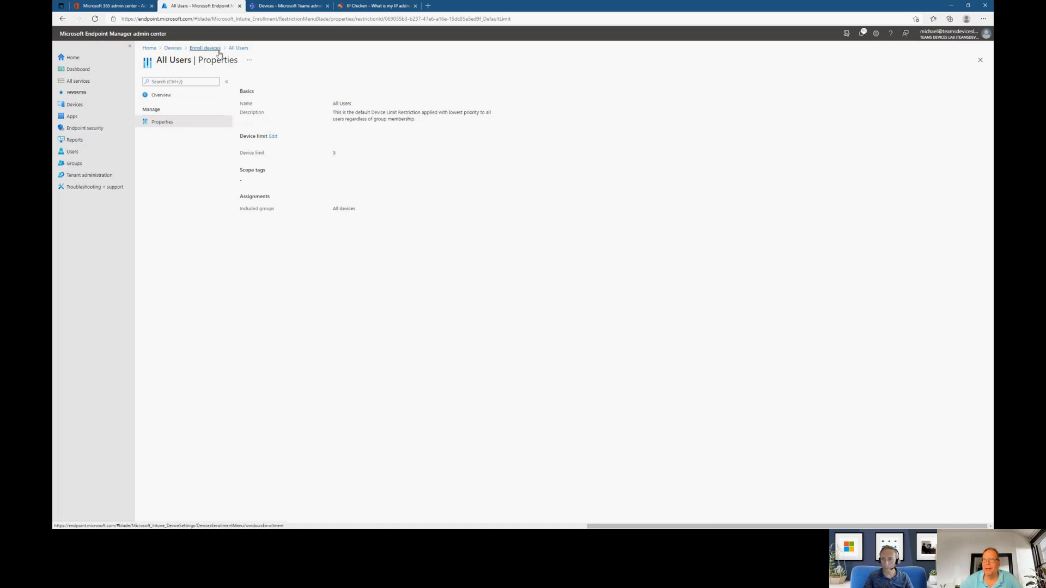
- Return to the enrollment restrictions and open the properties of the default All Users device type restriction
click(239, 47)
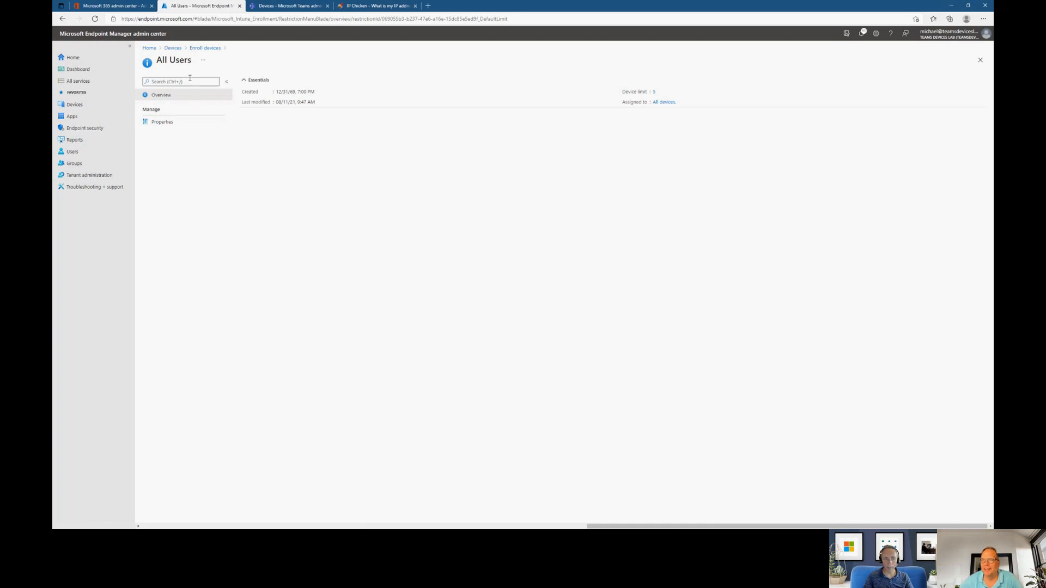
click(205, 48)
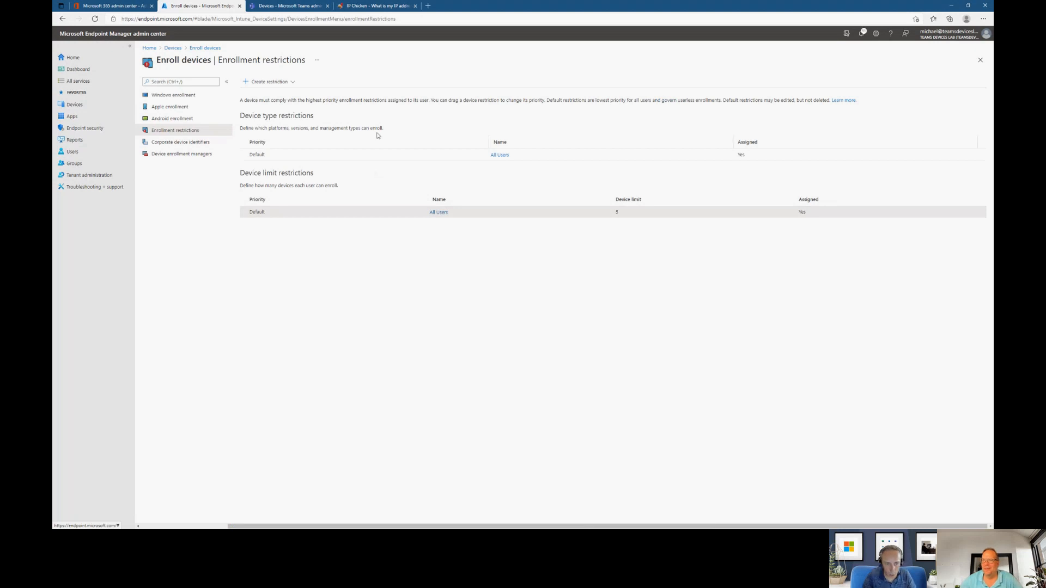
drag(304, 128, 385, 118)
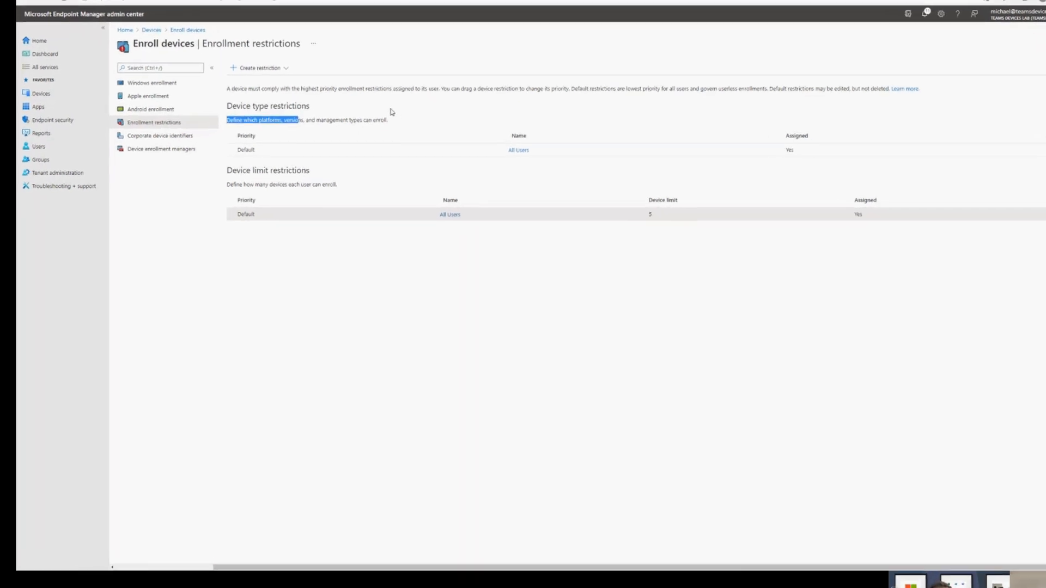
click(377, 119)
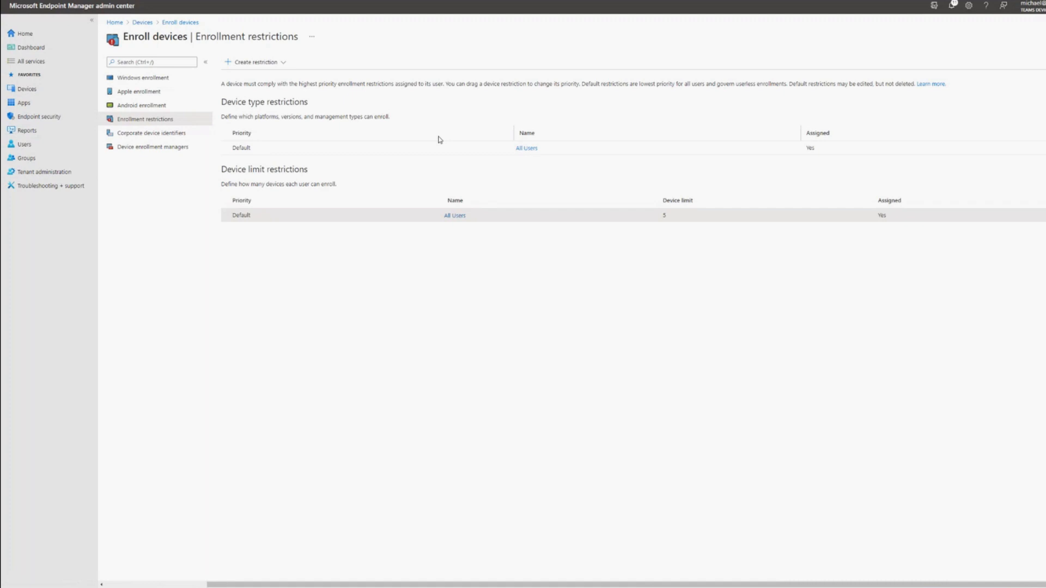
click(525, 149)
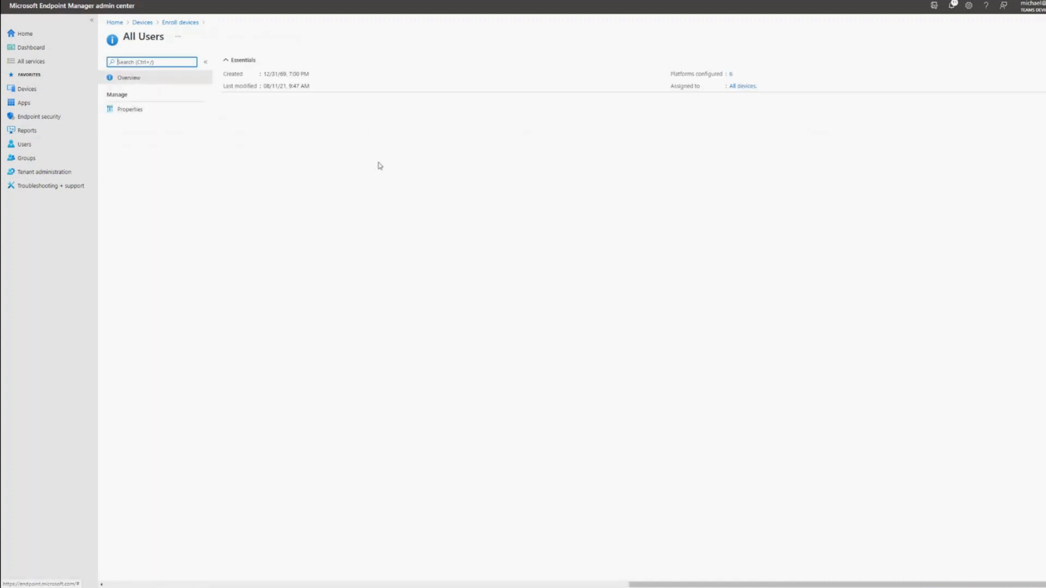
click(147, 109)
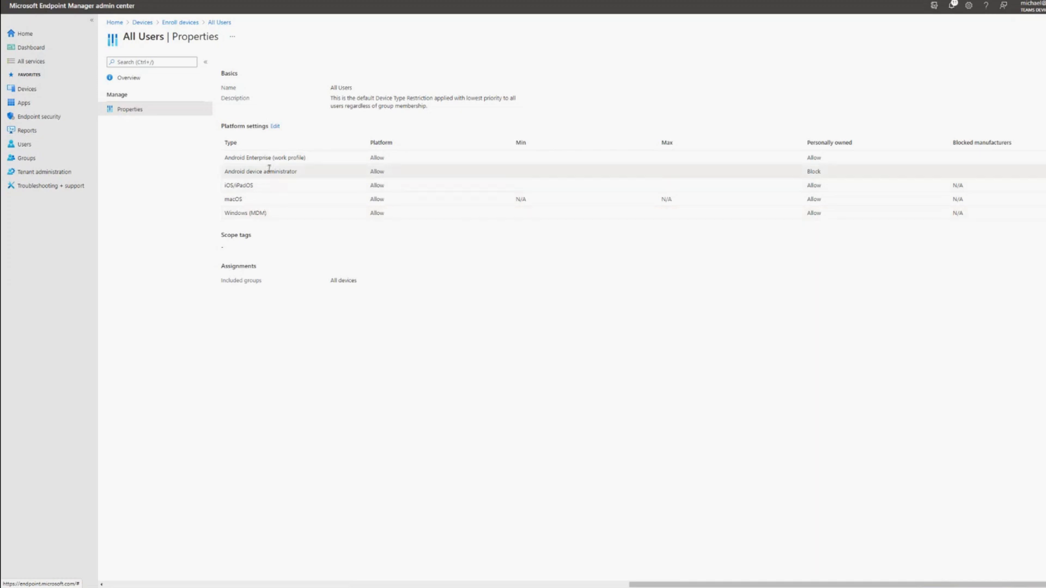
- Try Allow and Block for personally owned Android device administrator devices, review the restriction summary, and leave for the Devices overview without saving
click(275, 126)
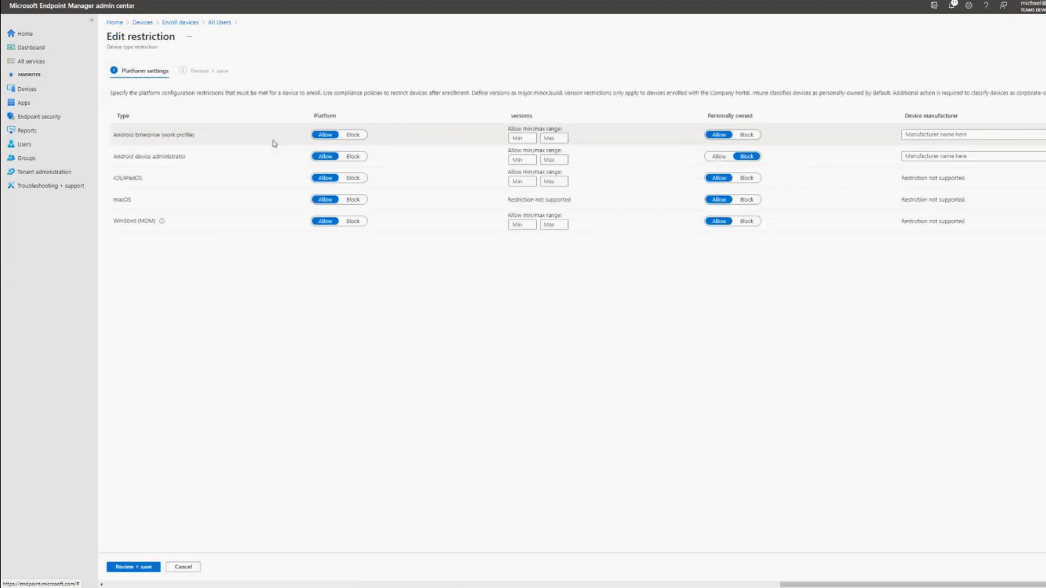
click(718, 157)
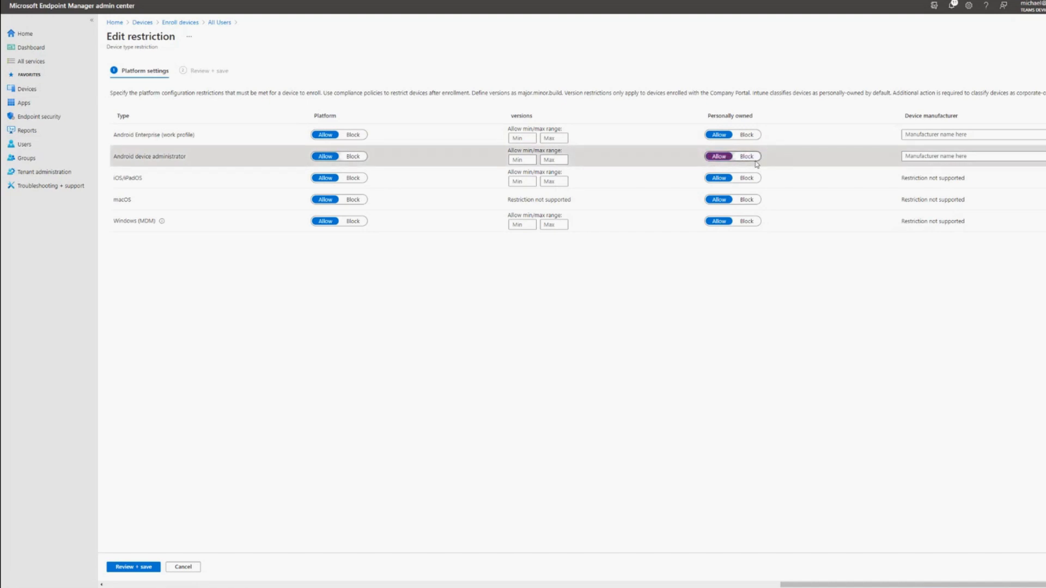
click(747, 158)
click(714, 158)
click(746, 158)
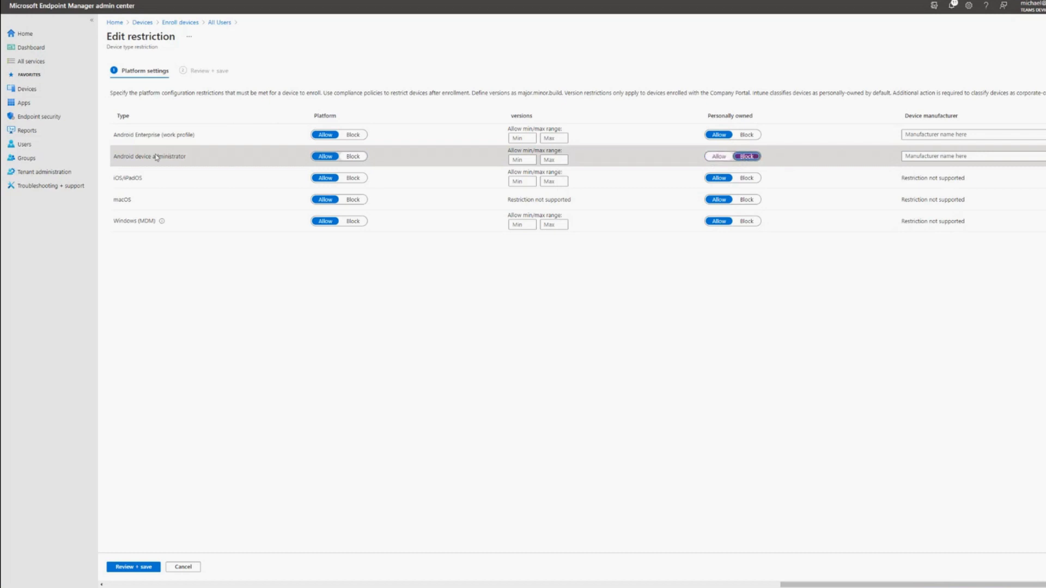
drag(121, 157, 203, 158)
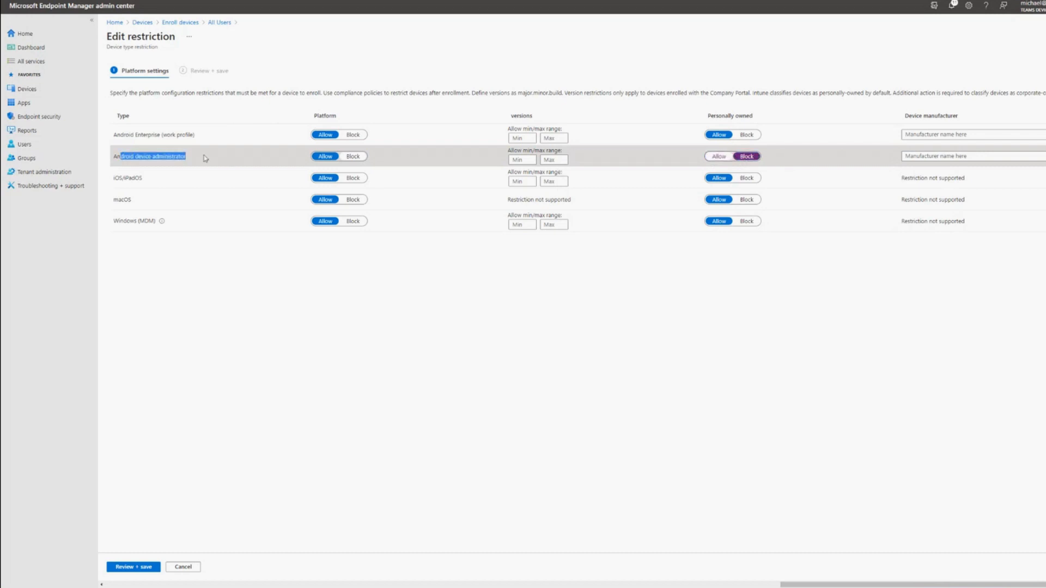
click(808, 158)
click(717, 160)
click(747, 158)
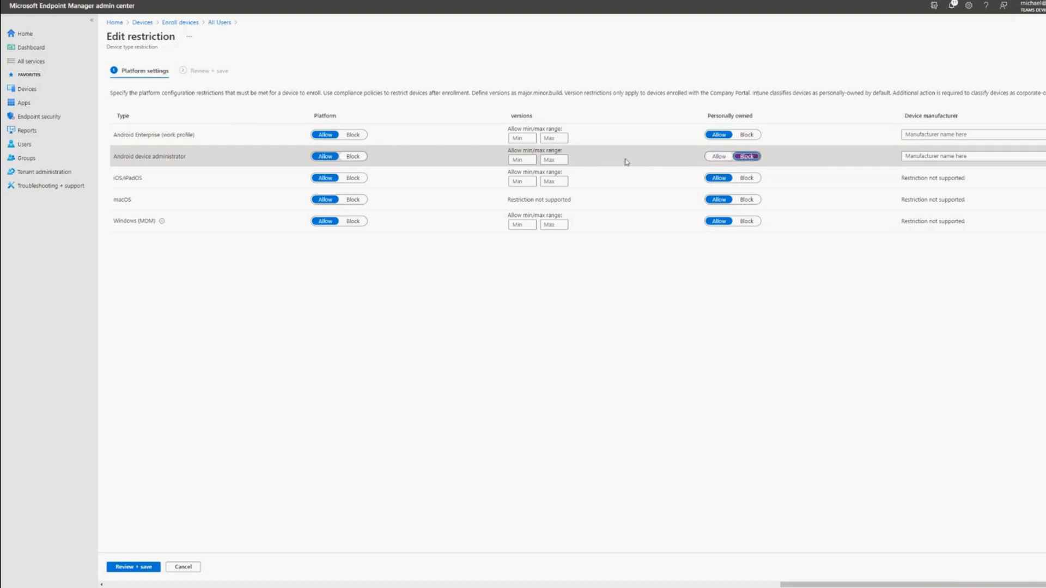
click(134, 568)
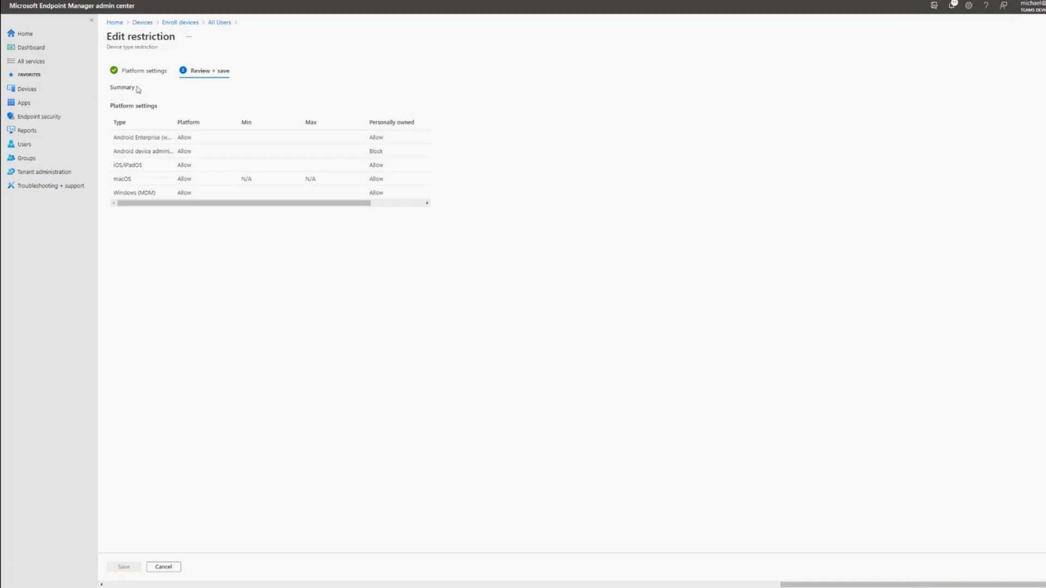
click(57, 90)
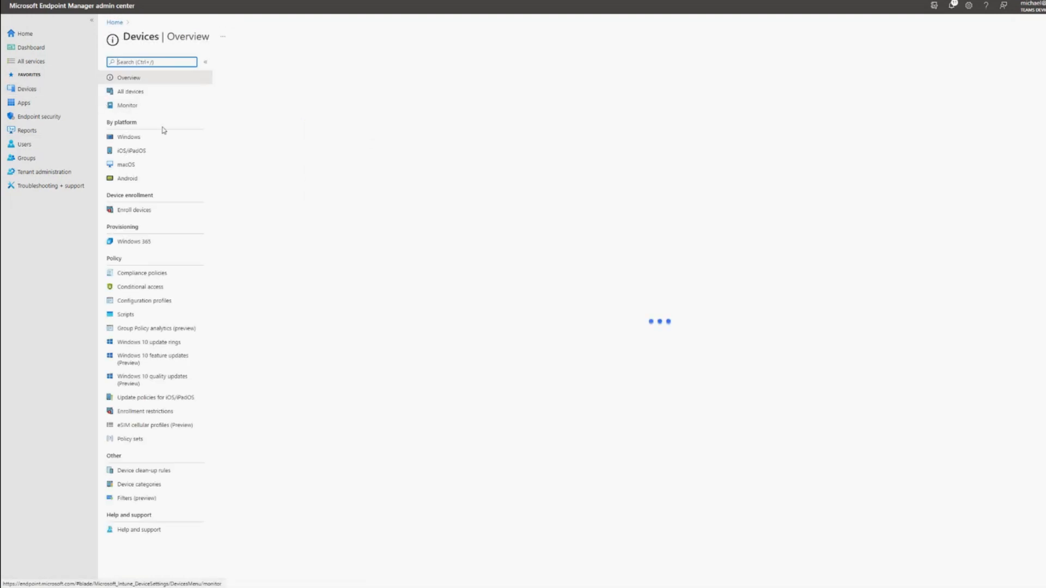
- Start manually adding corporate device identifiers under device enrollment, with the identifier type Serial (Android, iOS, and macOS only)
click(143, 209)
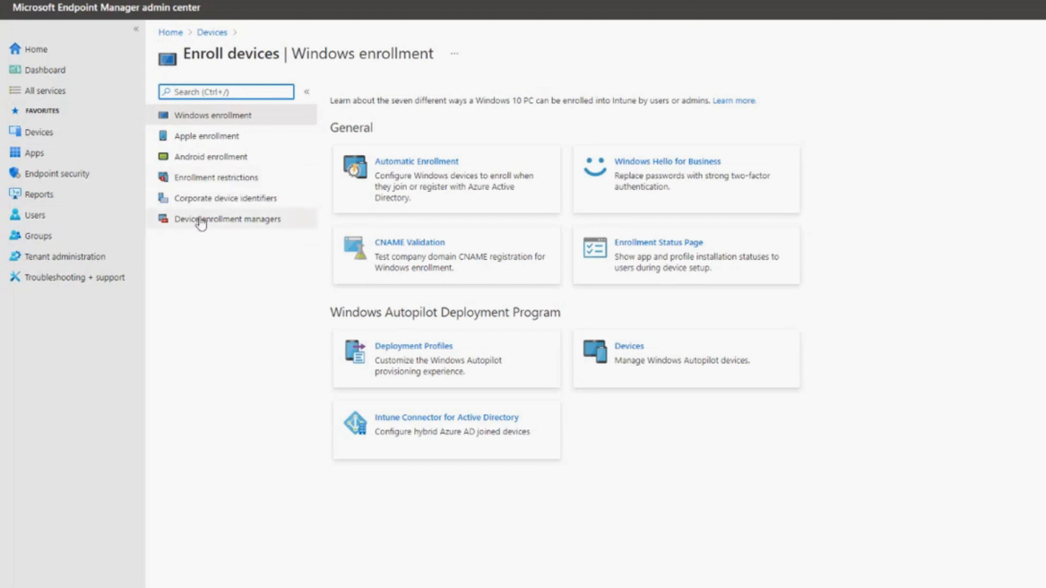
click(216, 209)
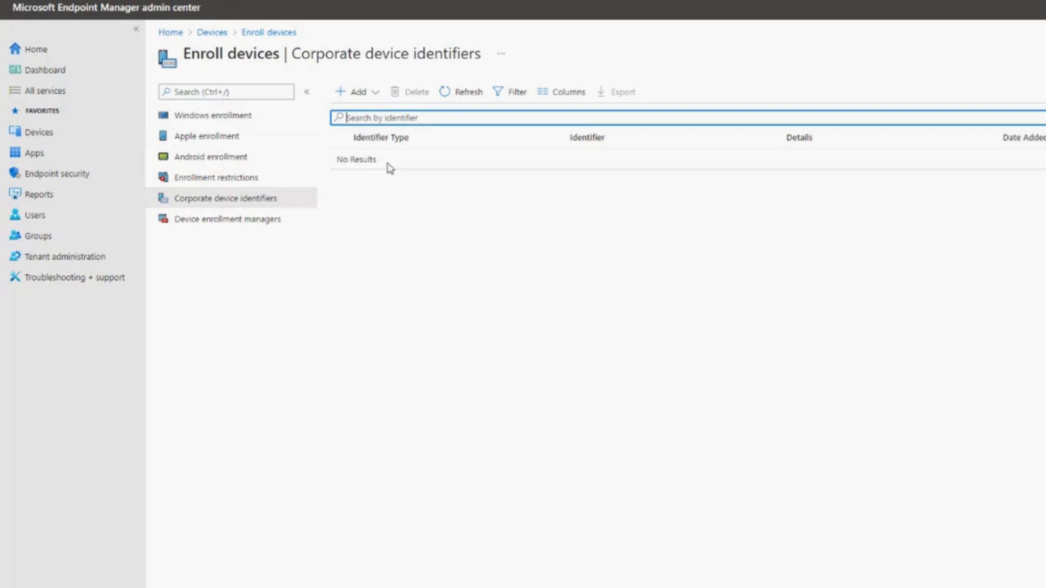
click(359, 96)
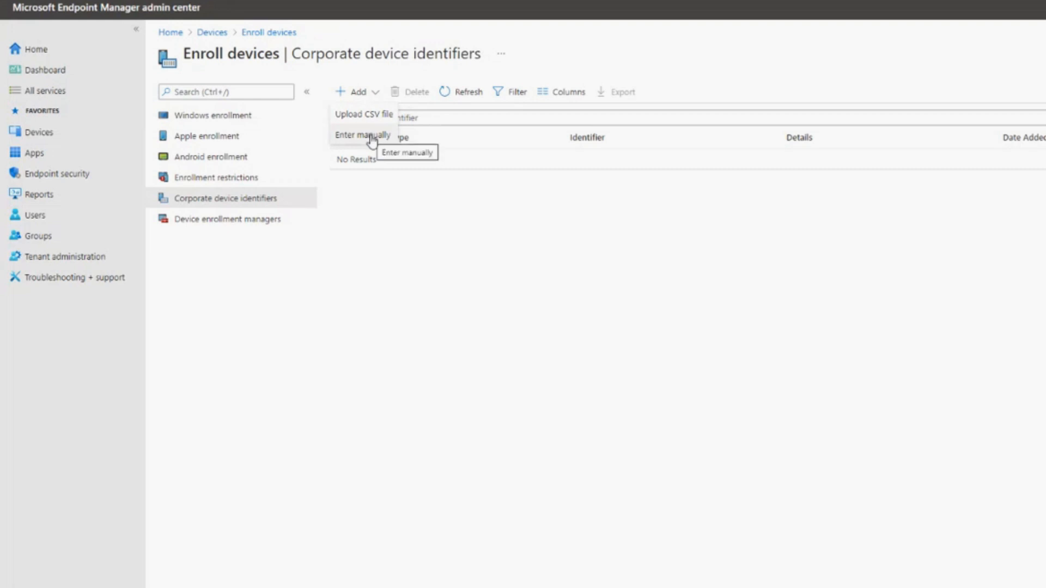
click(372, 139)
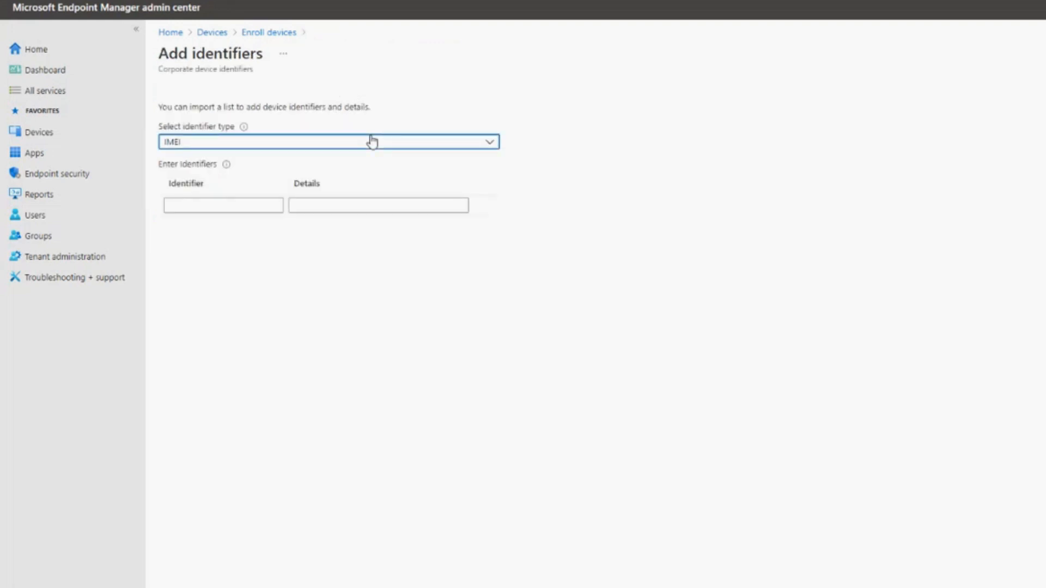
click(442, 144)
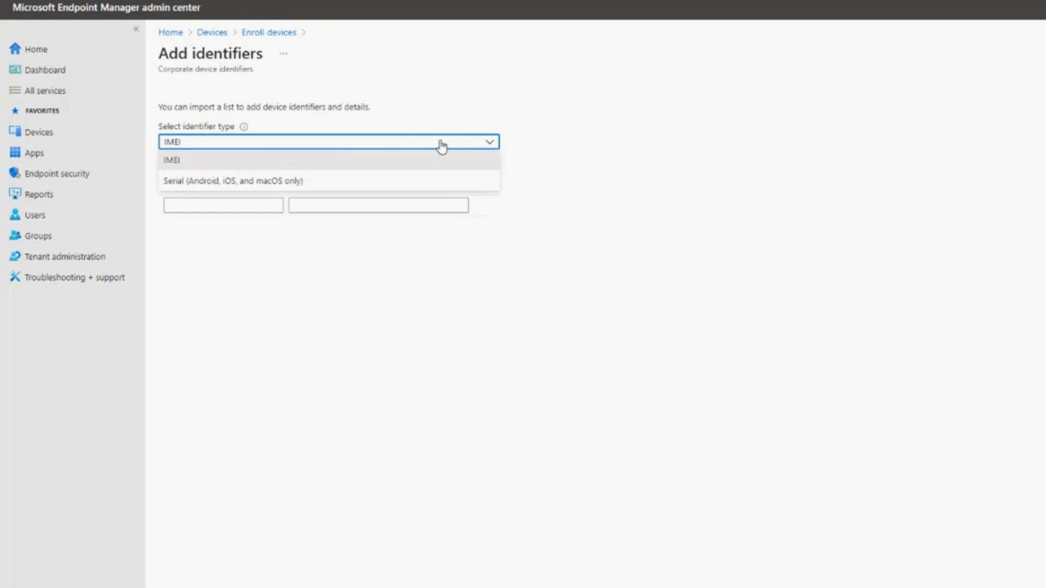
click(203, 186)
- Copy the OEM serial number of Townview Huddle Room 2 from the Teams admin center and enter it as the first identifier in Endpoint Manager
click(231, 205)
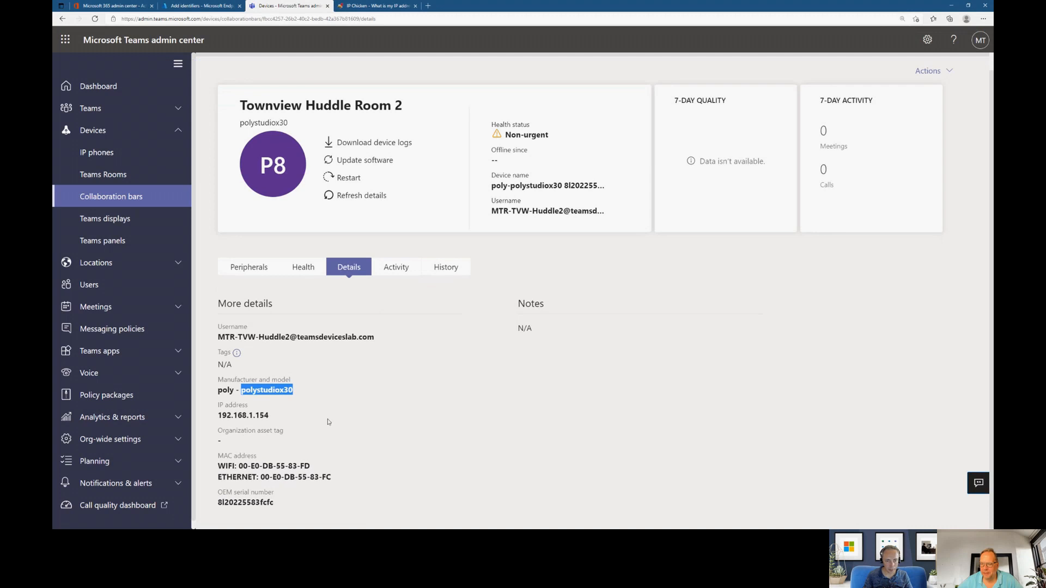
double_click(245, 502)
right_click(233, 504)
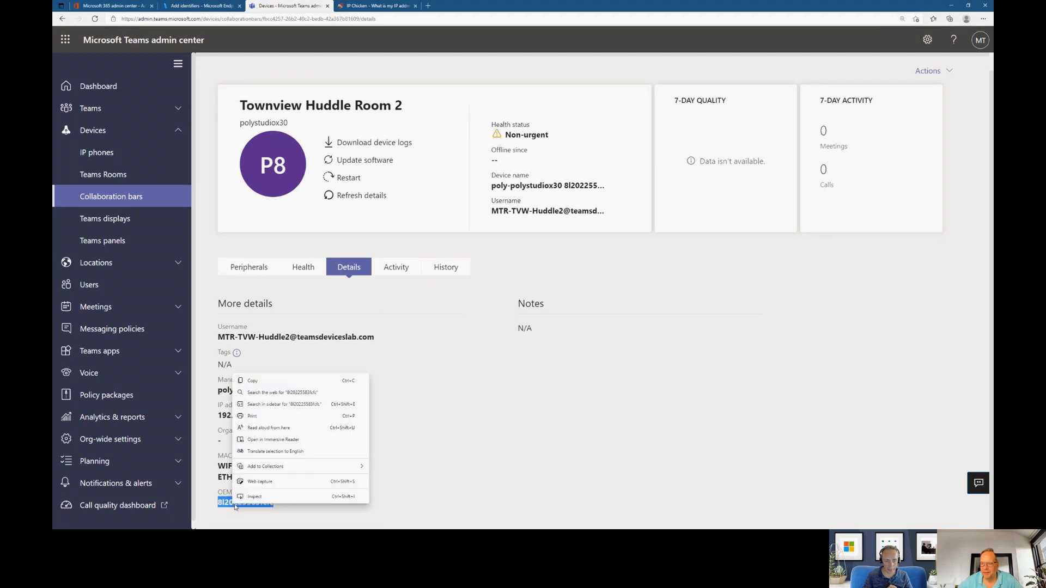
click(299, 384)
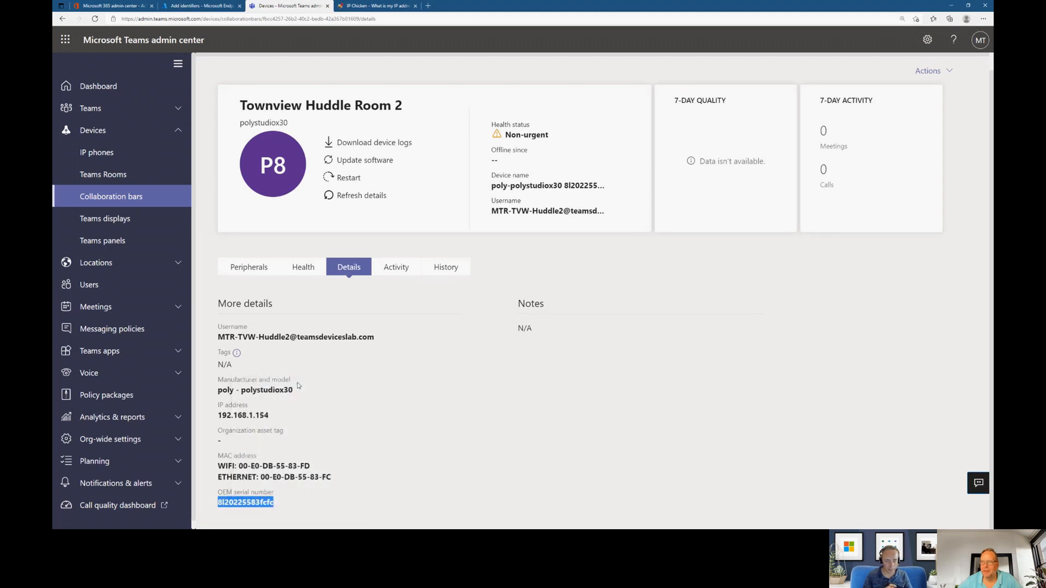
click(201, 6)
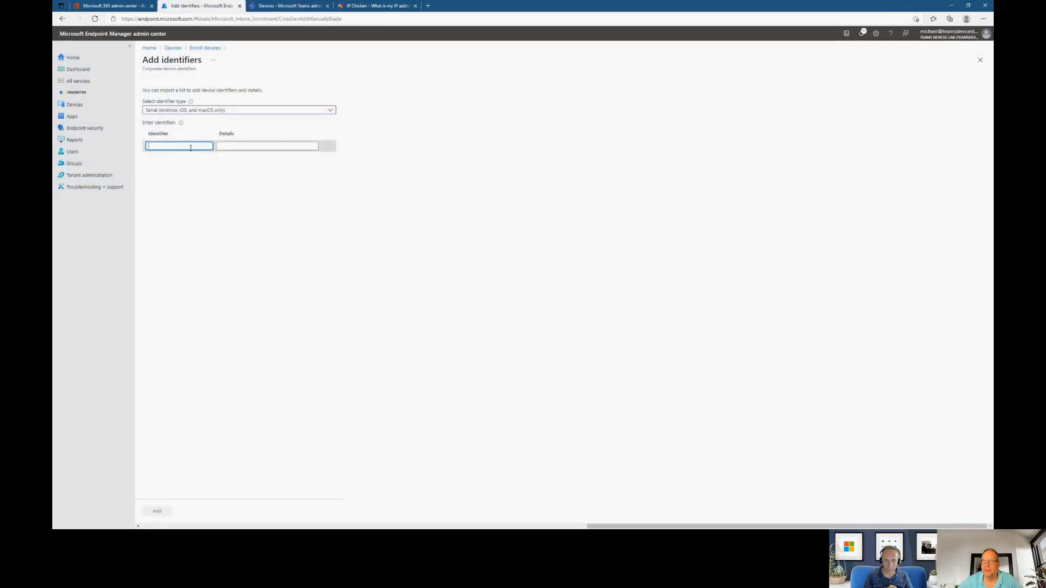
key(ctrl+v)
- Check the device page in the Teams admin center and enter "Poly Studio X30 1" as the first identifier's details in Endpoint Manager
click(244, 144)
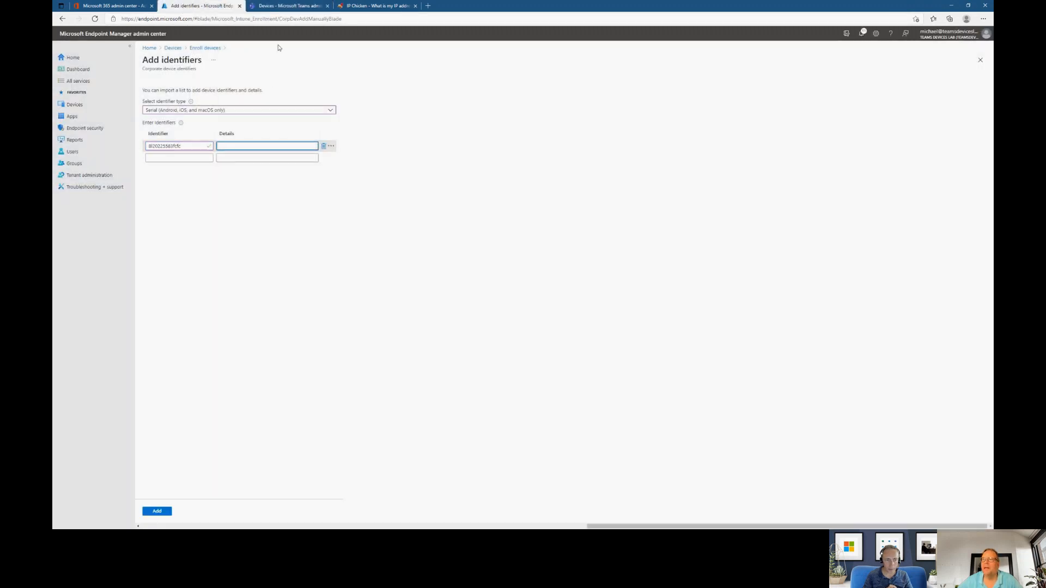
click(291, 6)
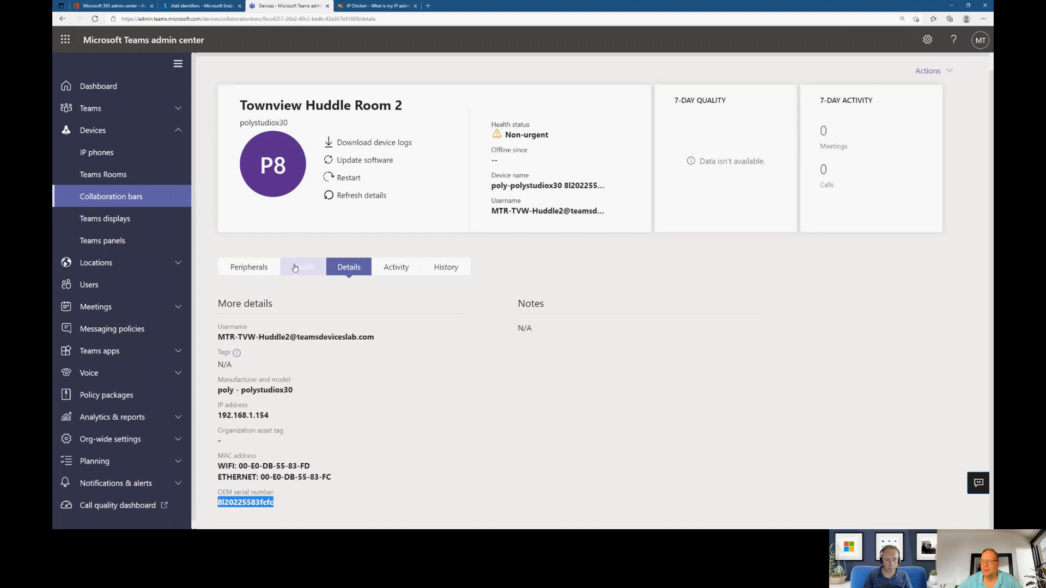
click(174, 7)
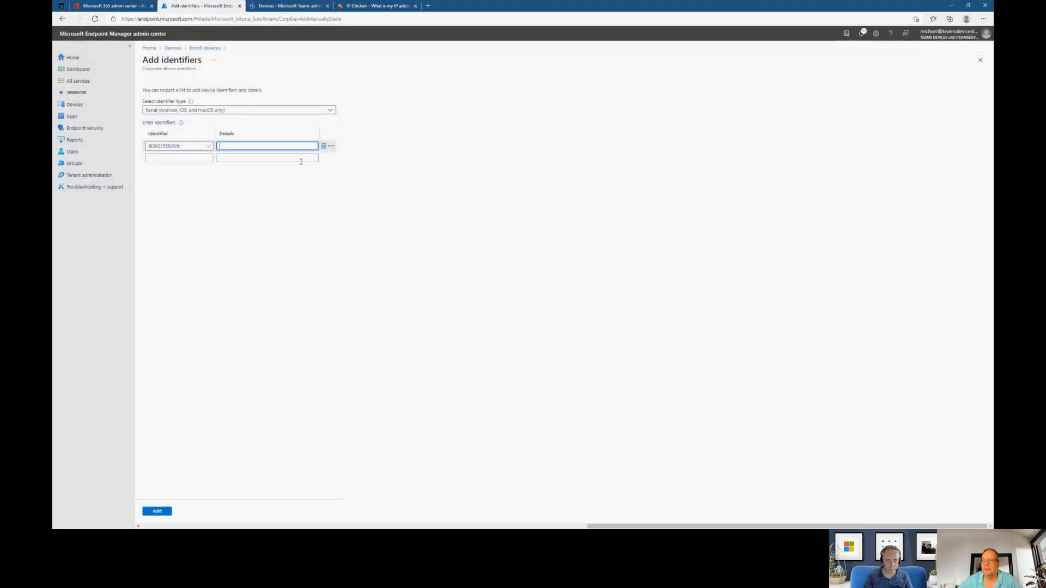
text(Poly St)
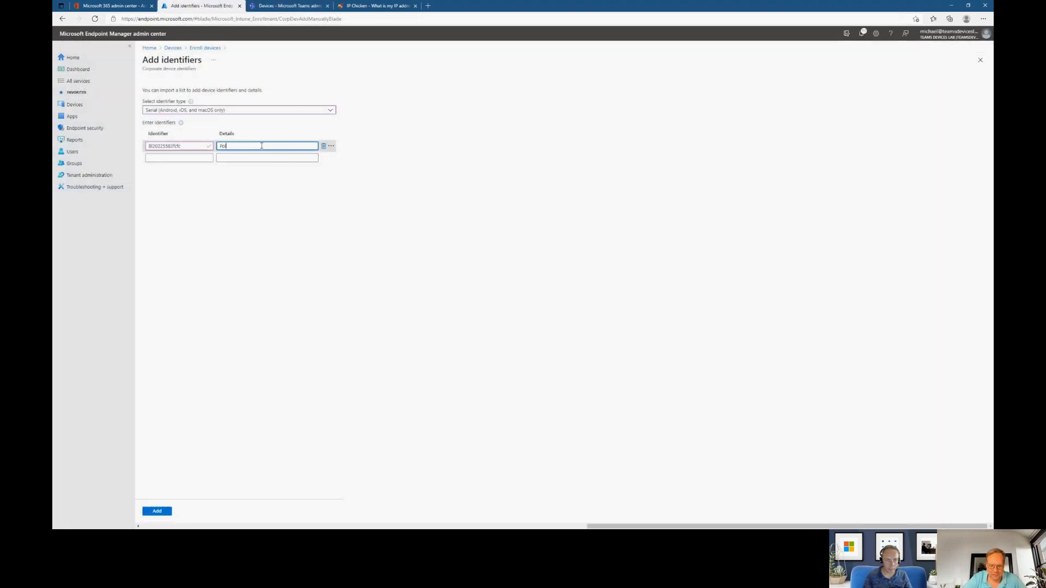
text(udio X30 1)
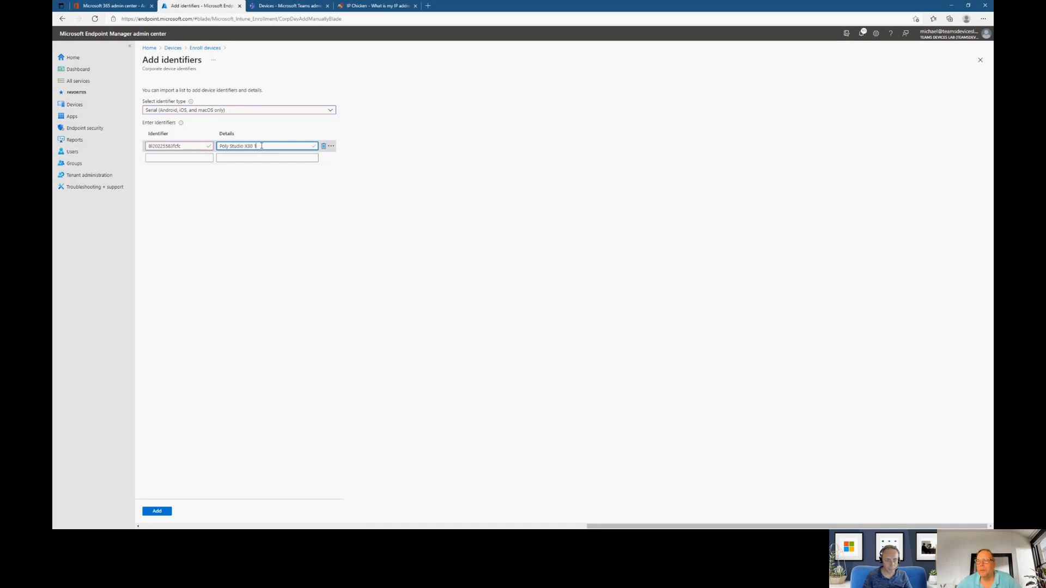
- Copy another collaboration bar's OEM serial number from the Teams admin center and enter it as the second identifier in Endpoint Manager
click(180, 157)
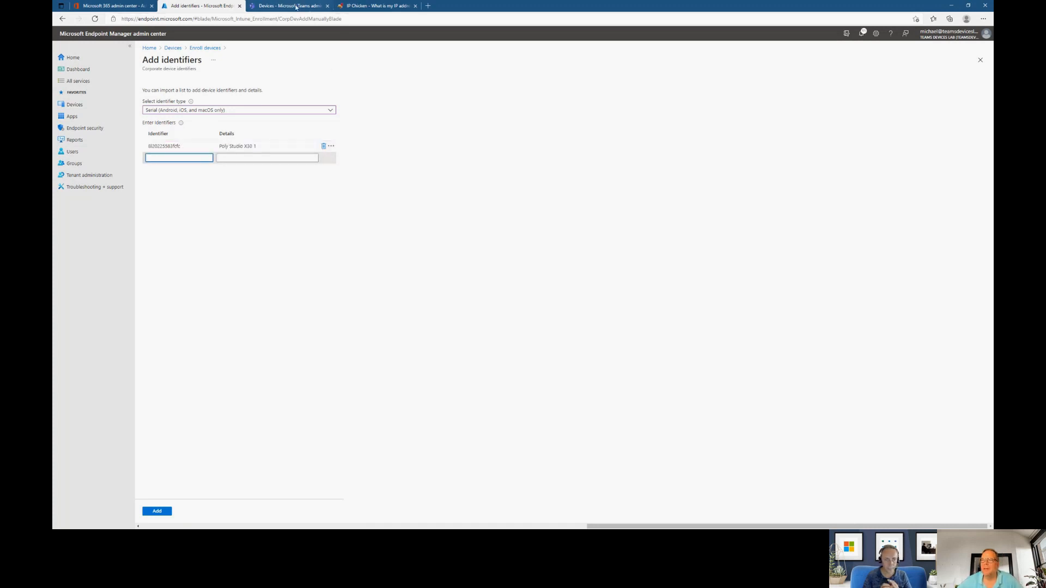
key(ctrl+Tab)
click(112, 196)
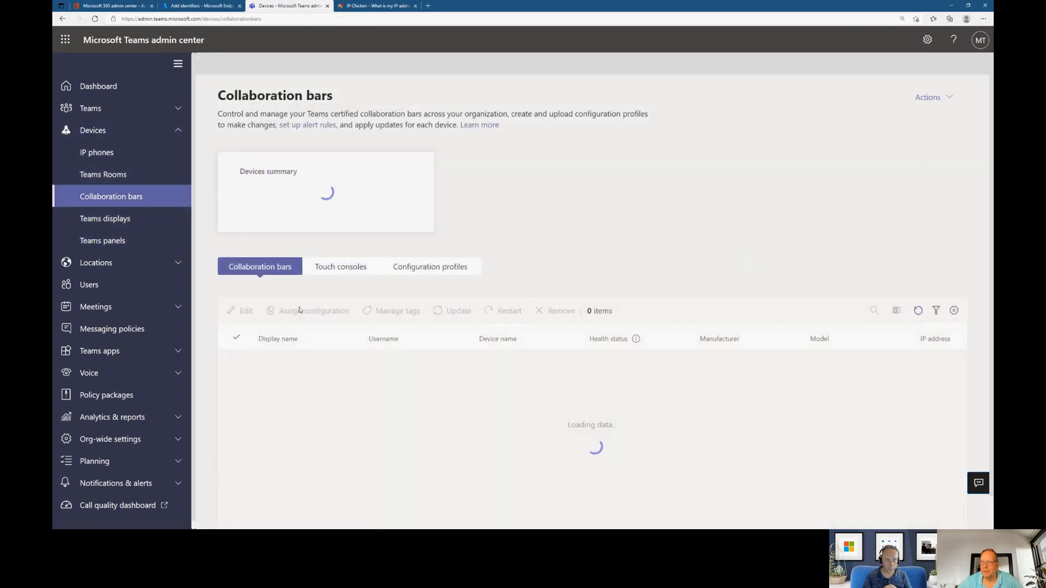
click(265, 364)
double_click(224, 509)
right_click(225, 509)
click(281, 391)
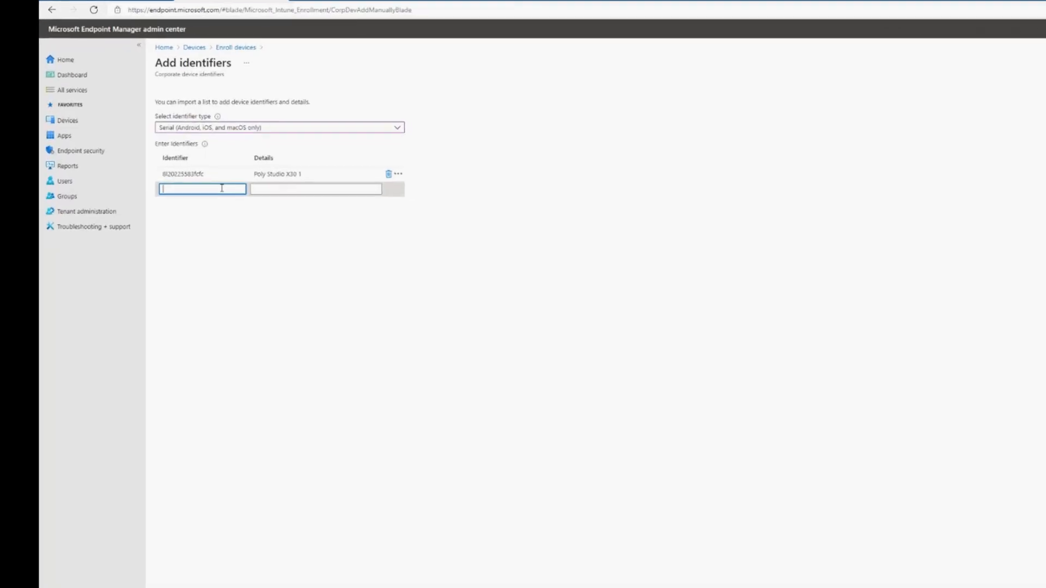
key(ctrl+v)
key(Tab)
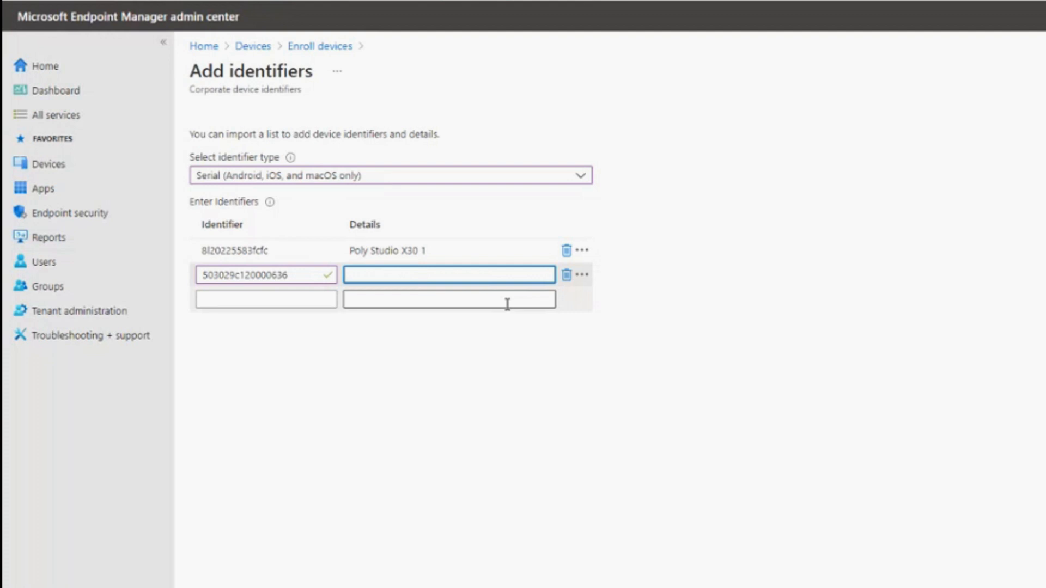
- Enter "Yealink A20 1" as the second identifier's details and submit both identifiers
text(Yealink A20 1)
click(382, 463)
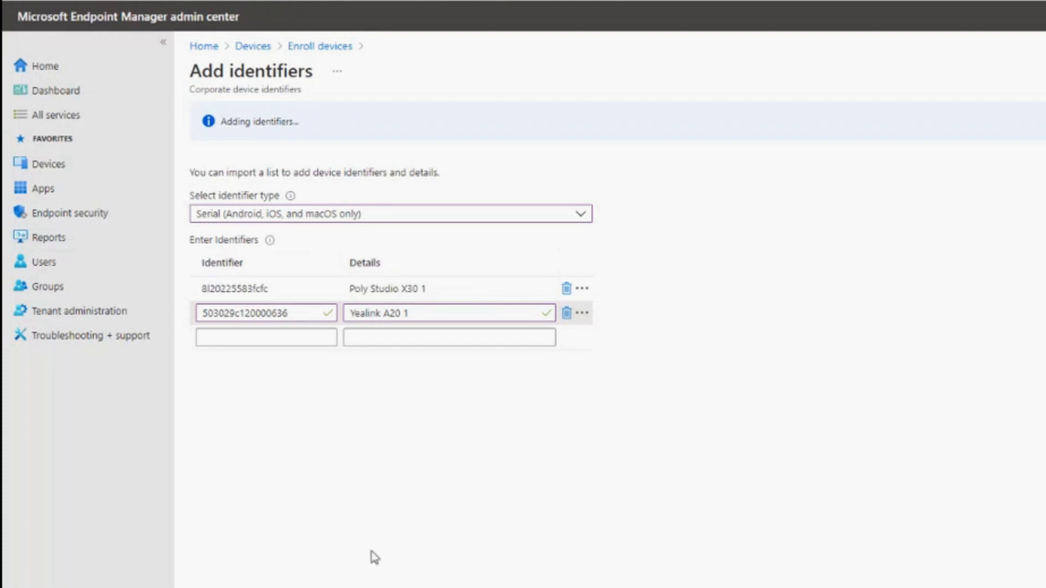
- Append "Townview" to the details of the Poly Studio X30 1 identifier
click(469, 288)
text(Townview)
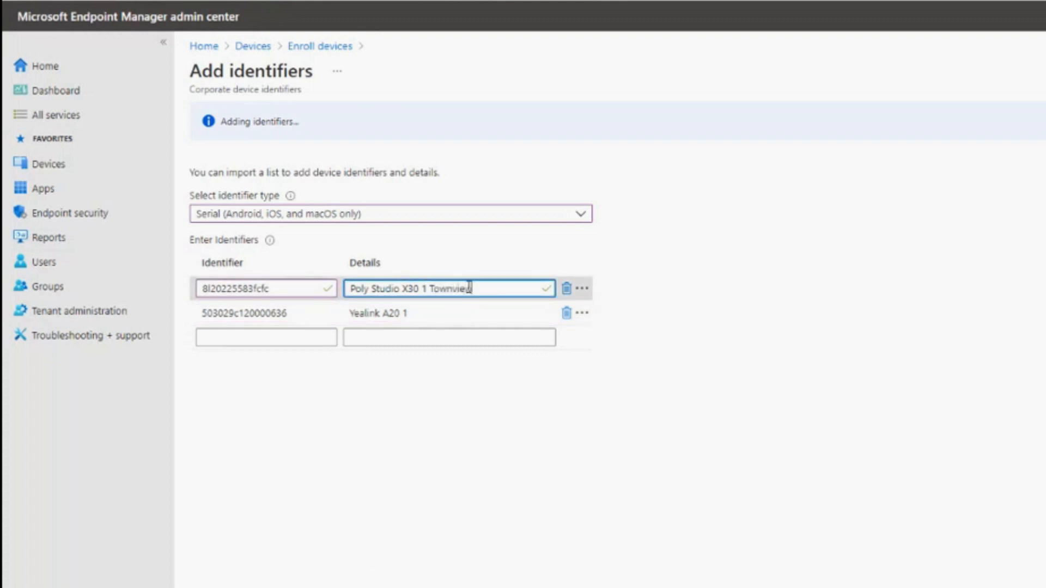
click(465, 316)
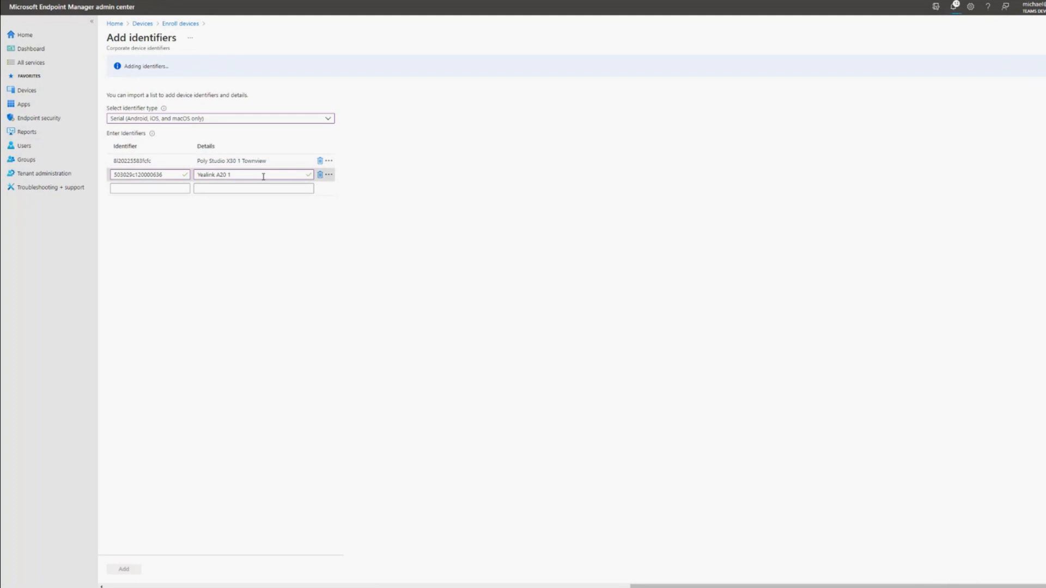
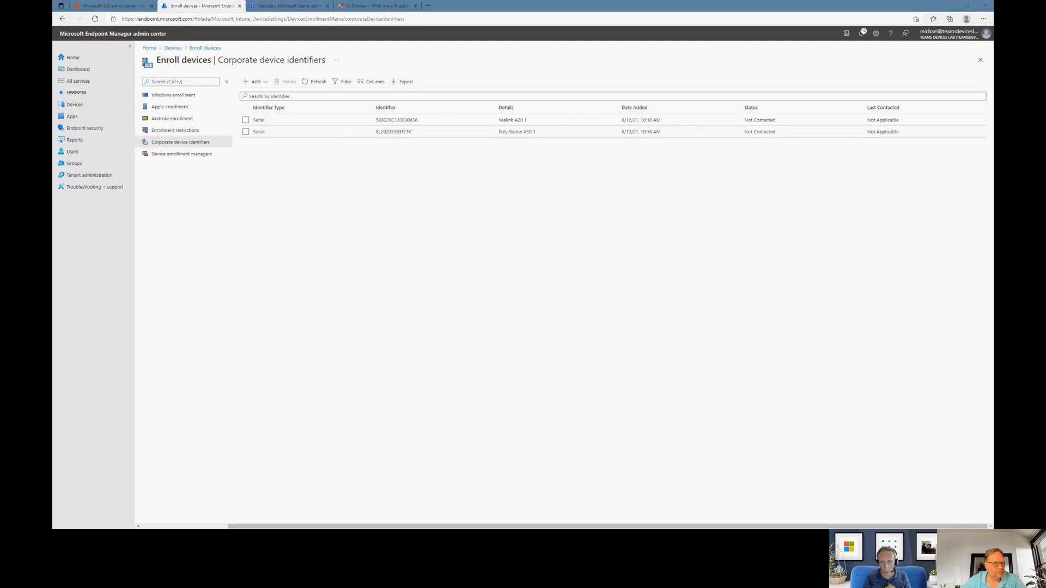
- Switch to the Townview-Huddle1 room device, enter the admin password in its device settings, and sign the device out
key(alt+Tab)
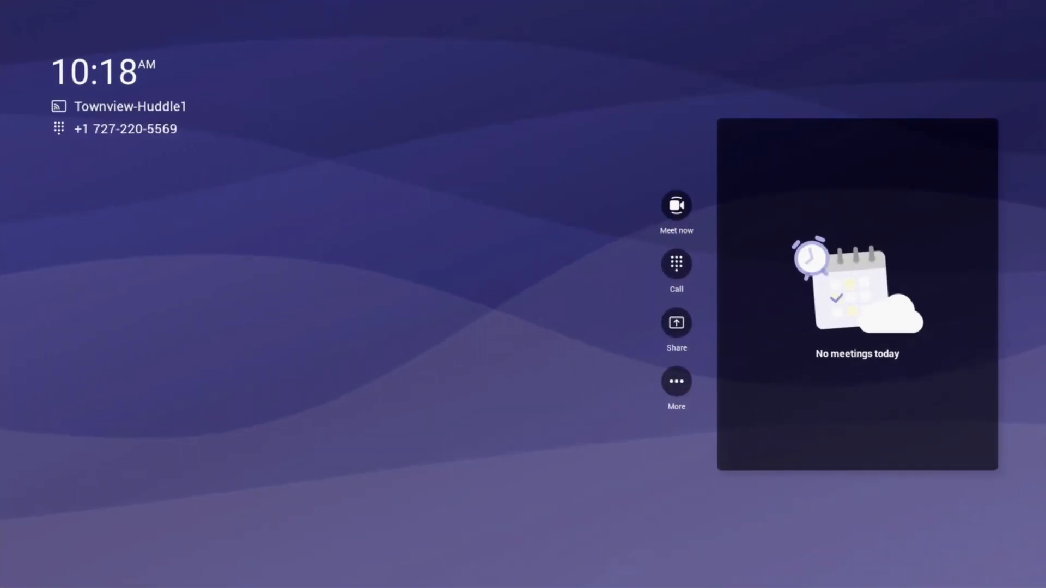
click(676, 382)
click(523, 364)
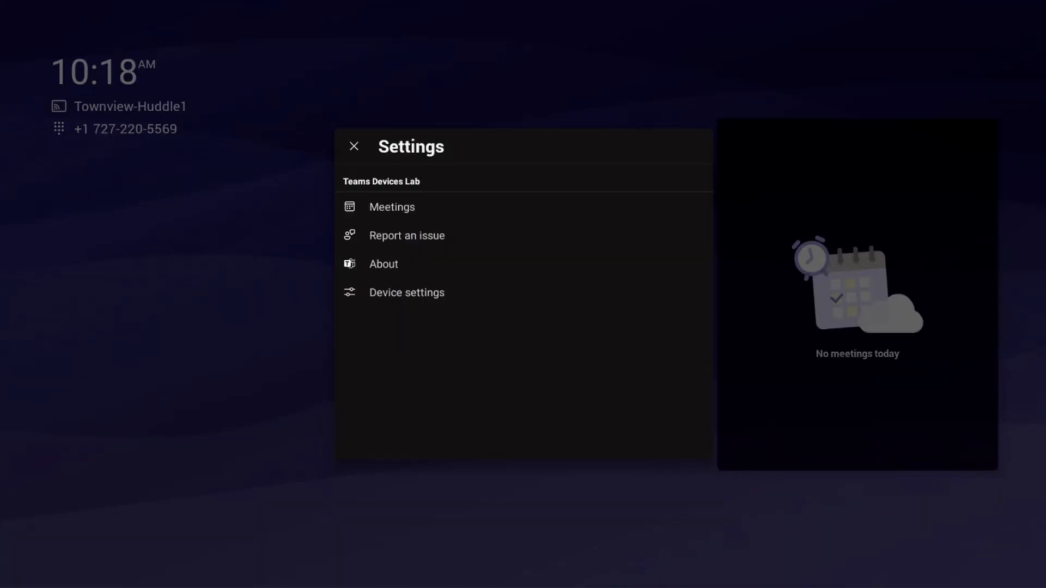
click(407, 292)
scroll(261, 320, down, 5)
click(262, 465)
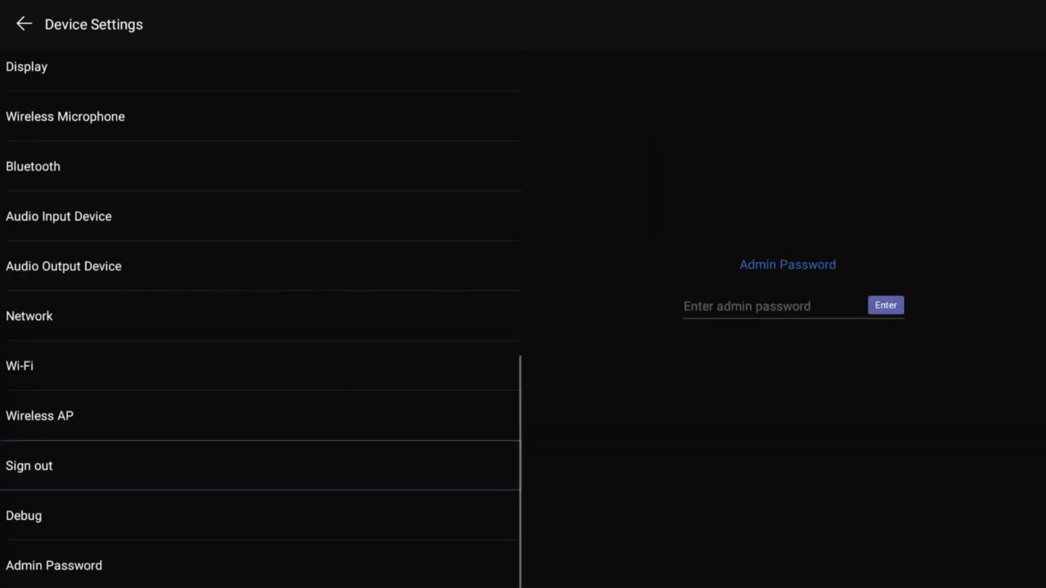
click(774, 306)
text(1234)
click(886, 305)
click(558, 76)
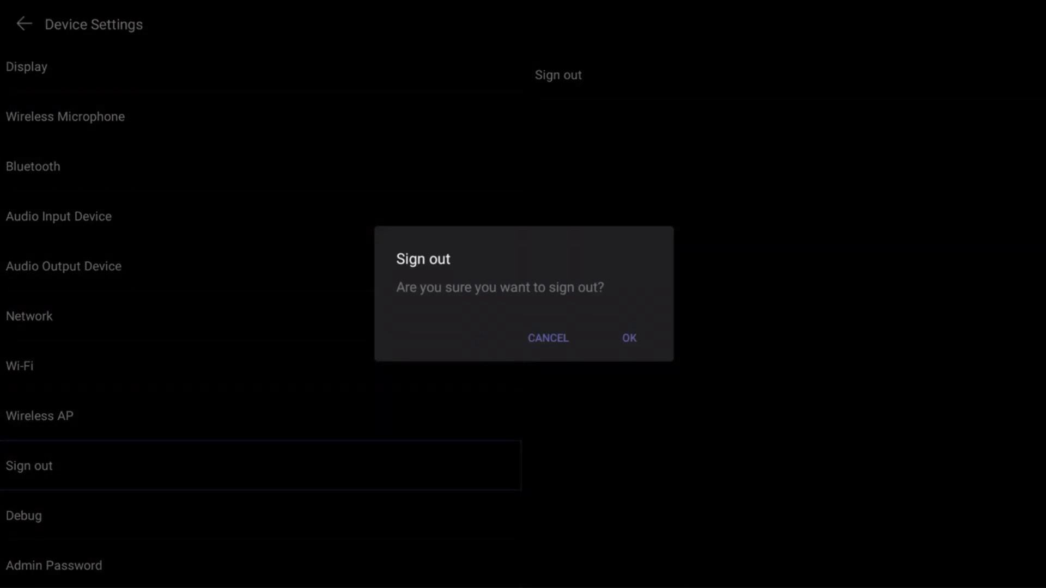
click(629, 339)
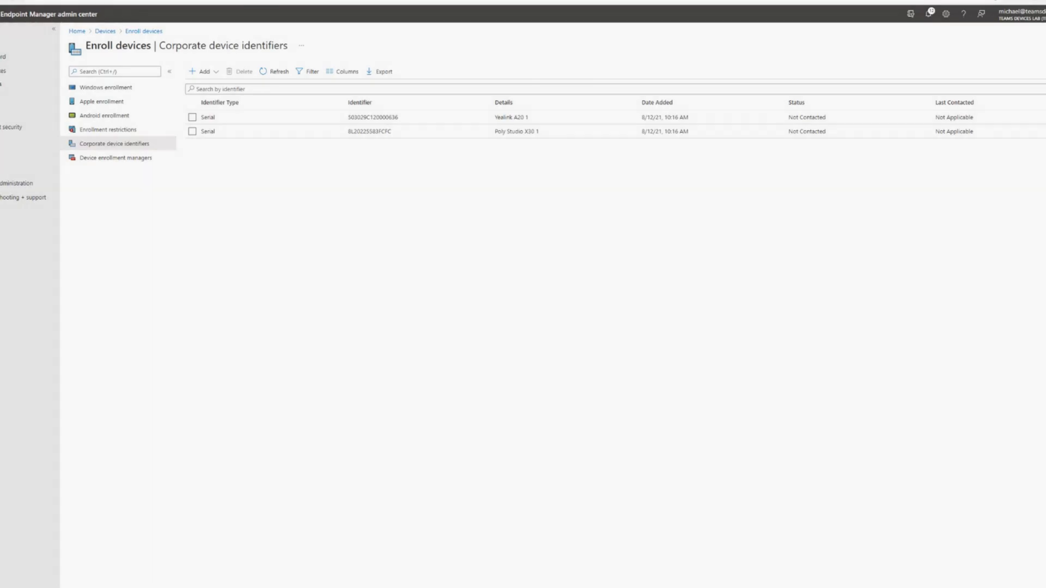
- Open microsoft.com/devicelogin in a new InPrivate window and submit the sign-in code shown on the room device
key(alt+f)
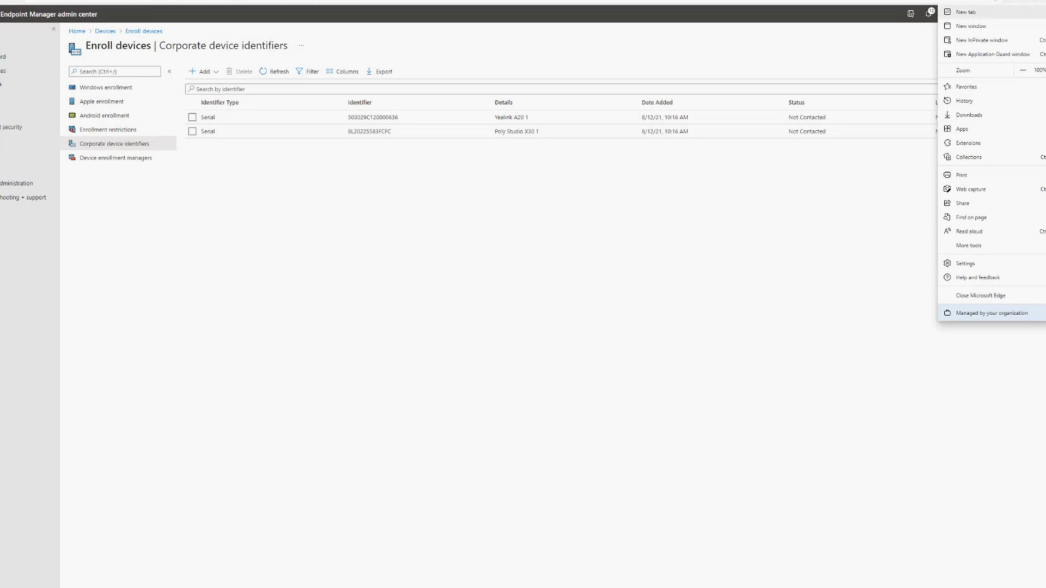
click(983, 40)
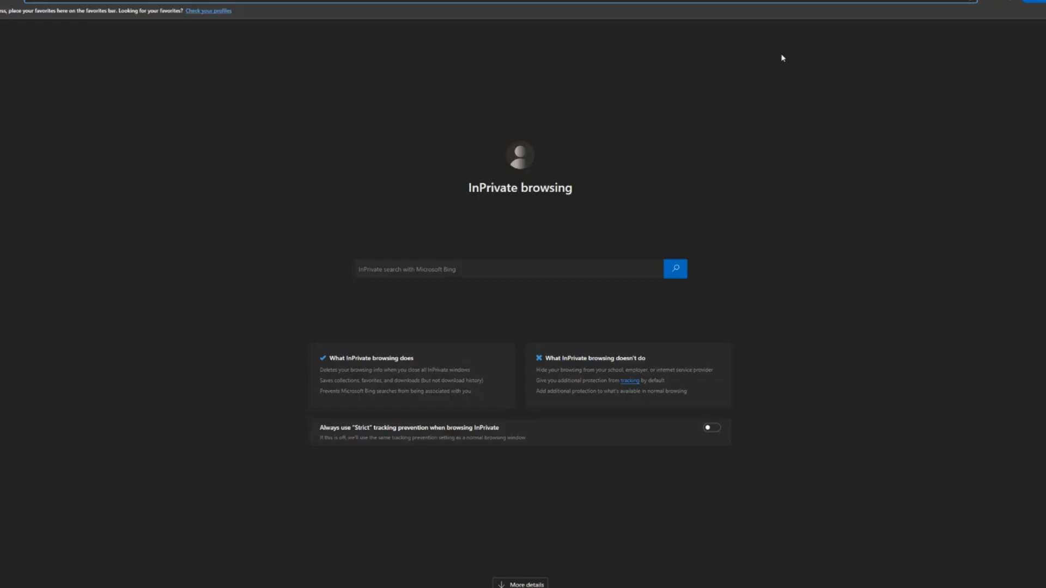
text(microsoft)
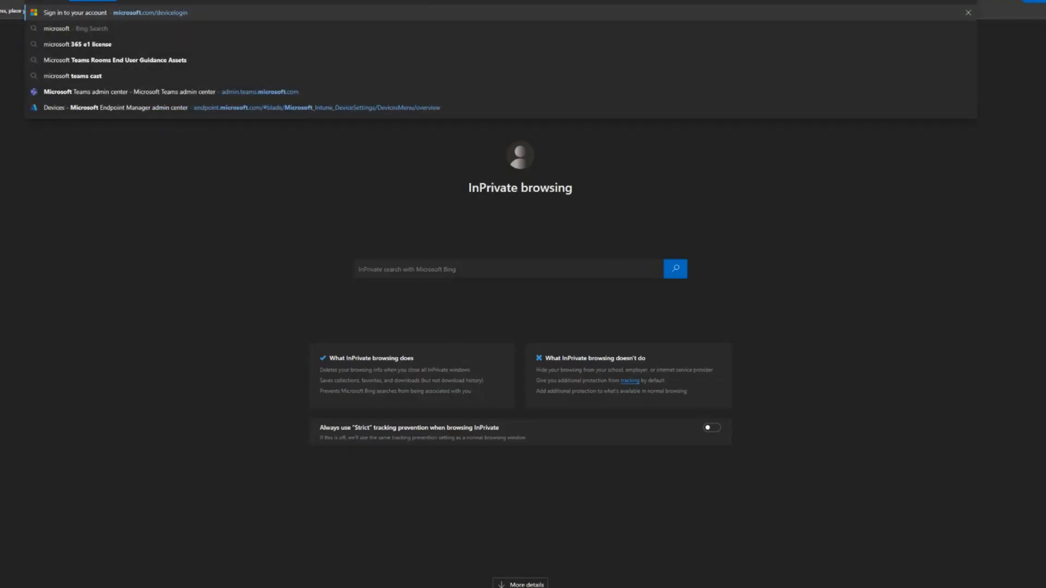
key(Return)
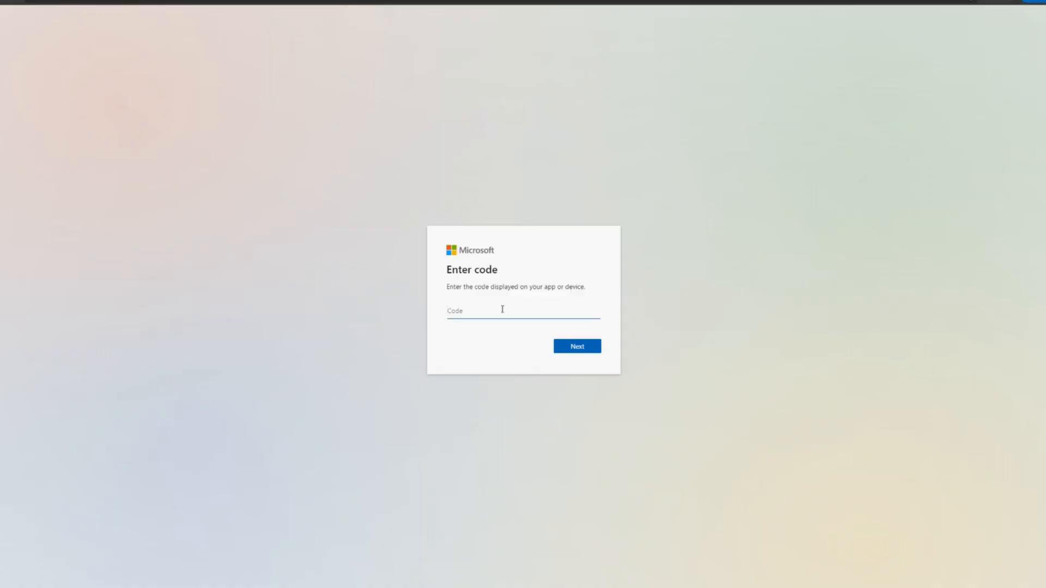
text(R38QAQ4ME)
key(Return)
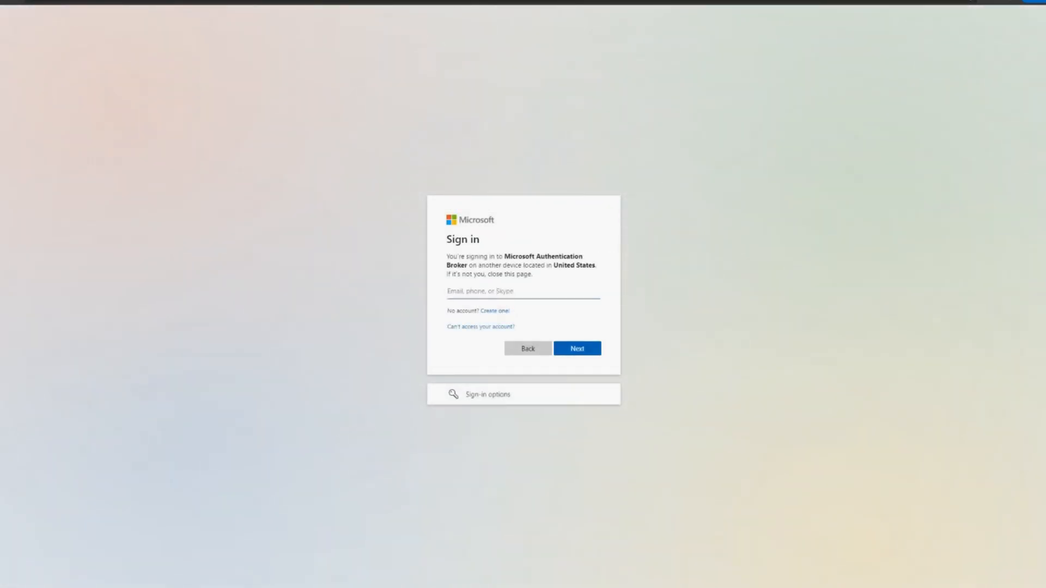
- Enter the room account's e-mail and password to approve the Microsoft Authentication Broker sign-in, and leave the sign-in window
click(553, 293)
click(523, 322)
click(577, 350)
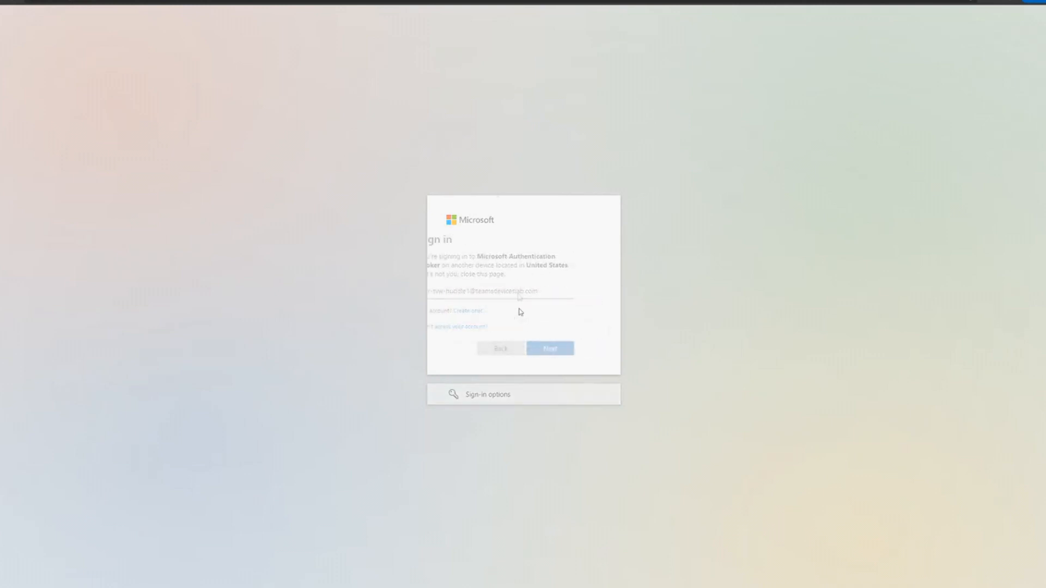
click(472, 299)
text(••••••••)
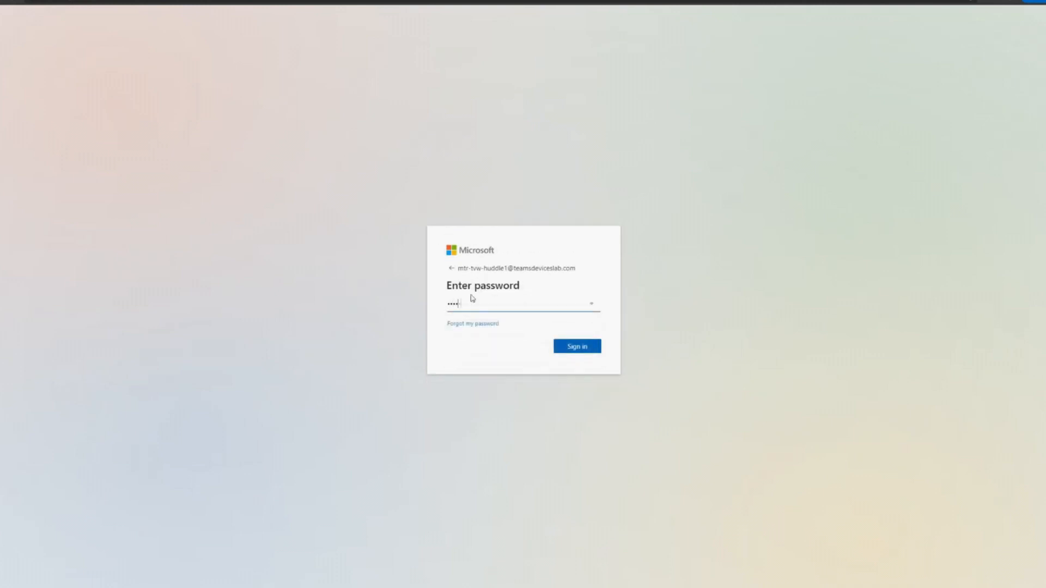
key(Return)
click(589, 356)
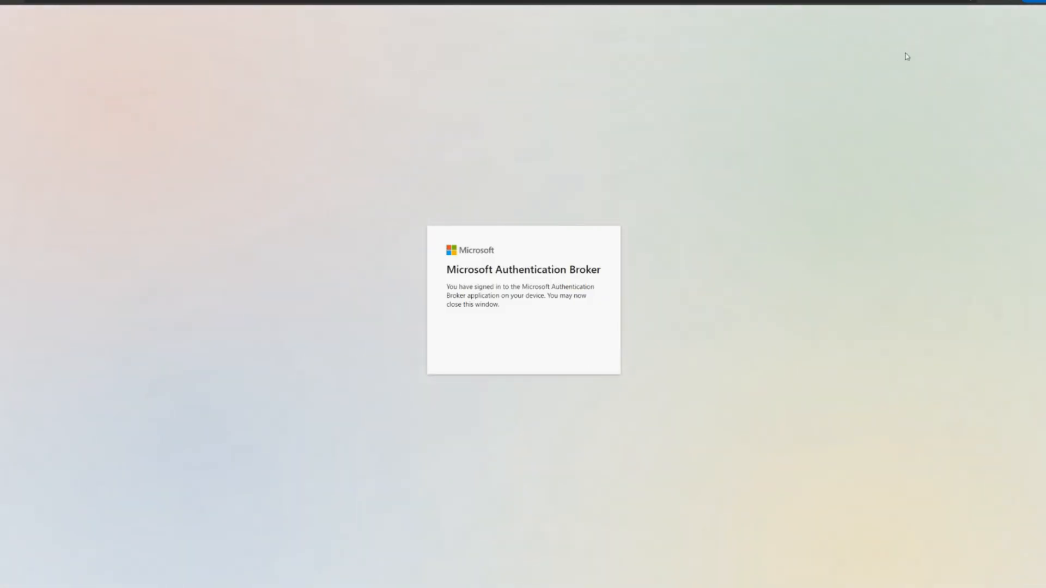
click(976, 2)
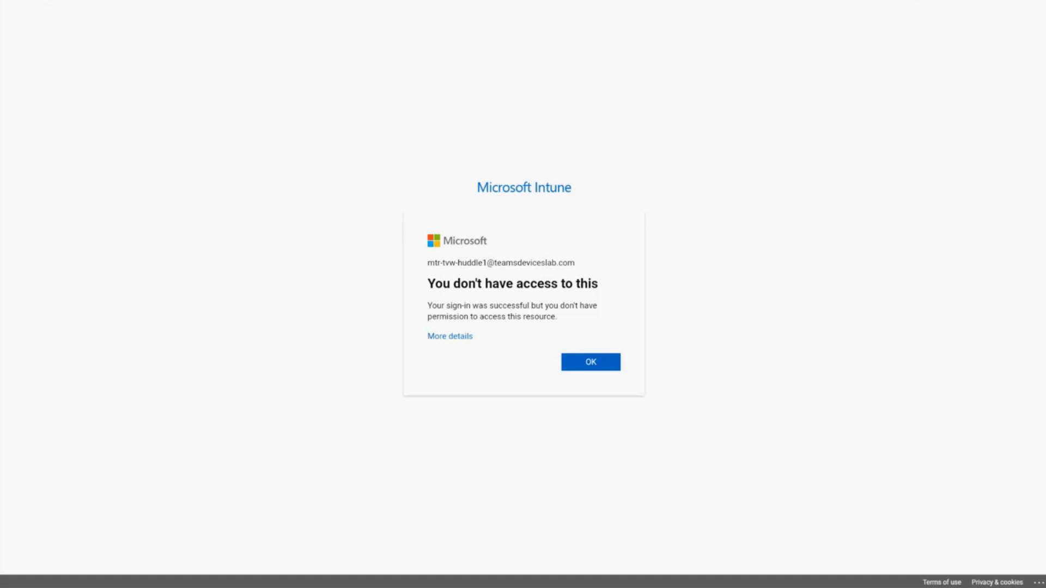
- View the details of the access error on the room device and examine the Townview named location in Conditional Access
click(450, 337)
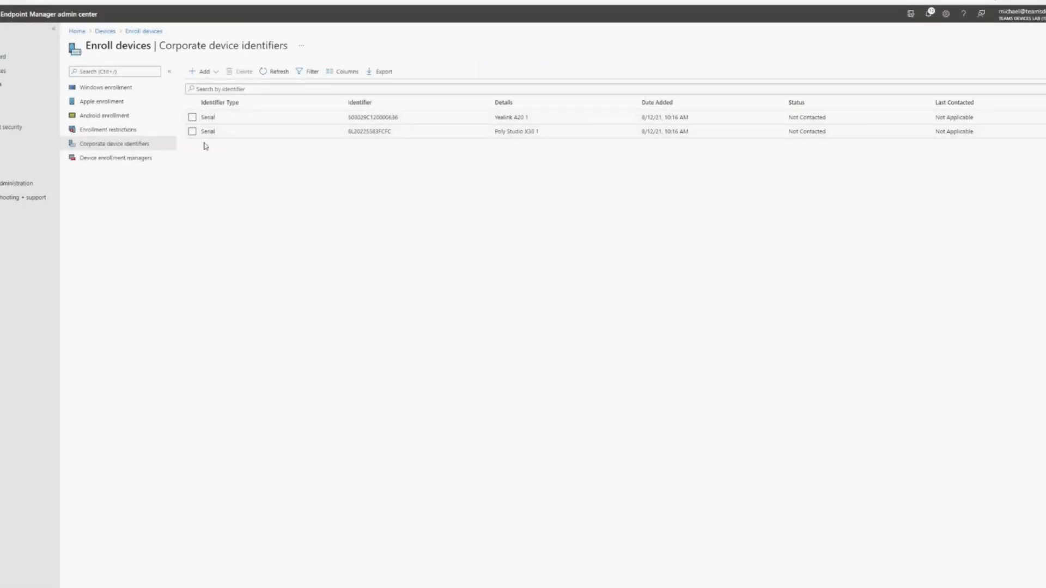
click(2, 103)
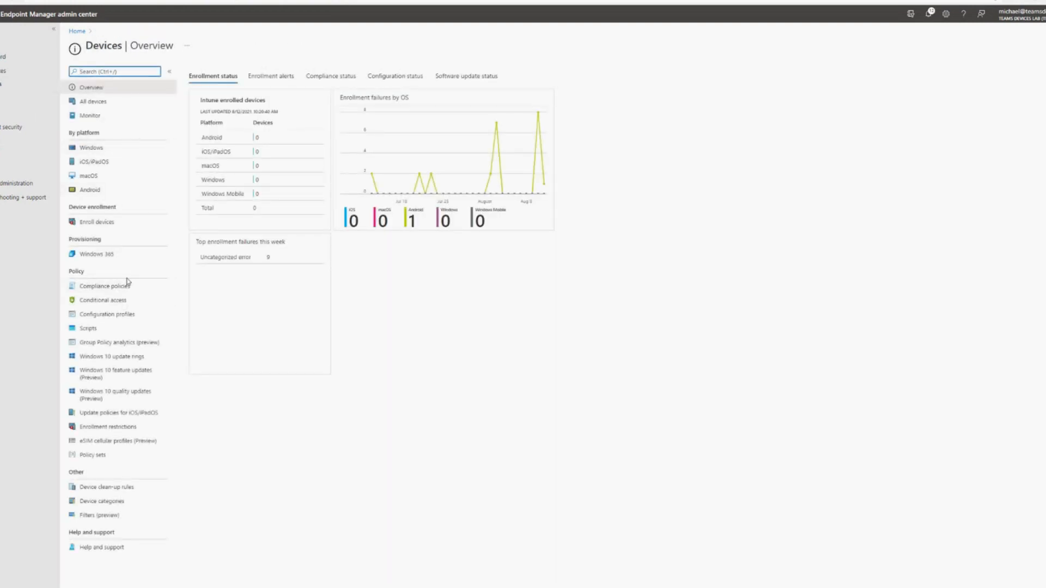
click(123, 303)
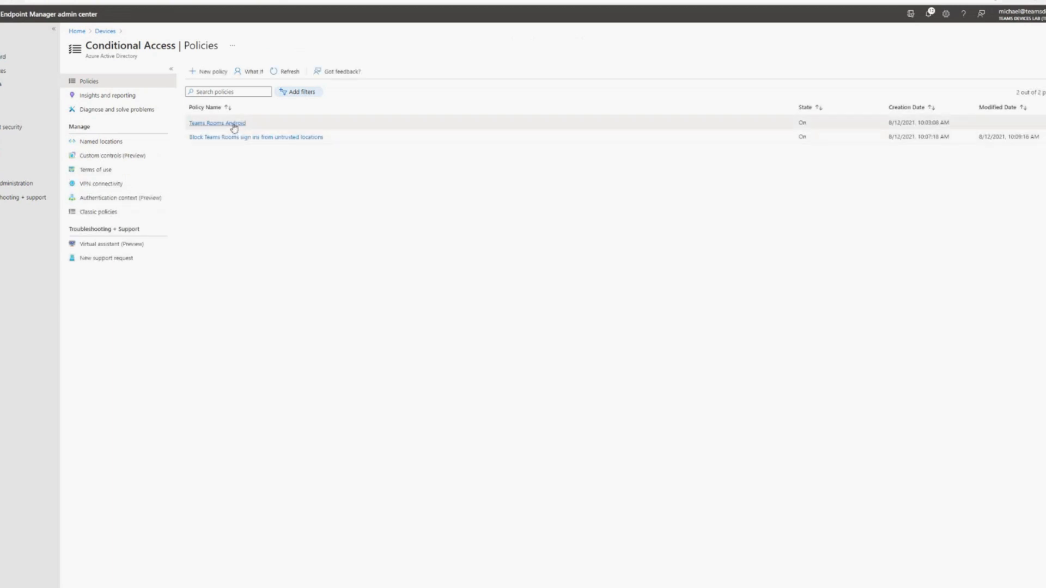
click(95, 144)
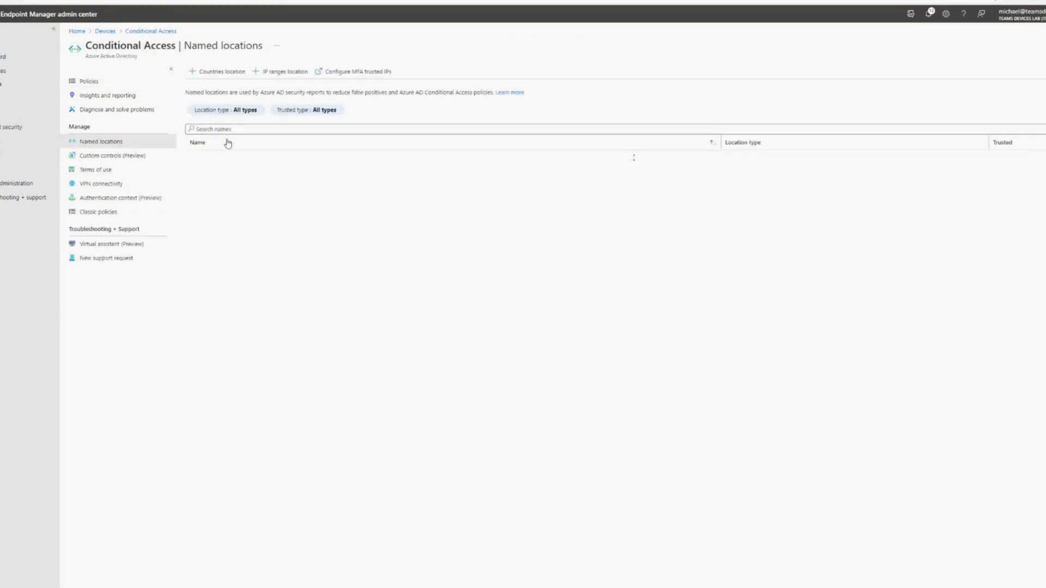
click(201, 160)
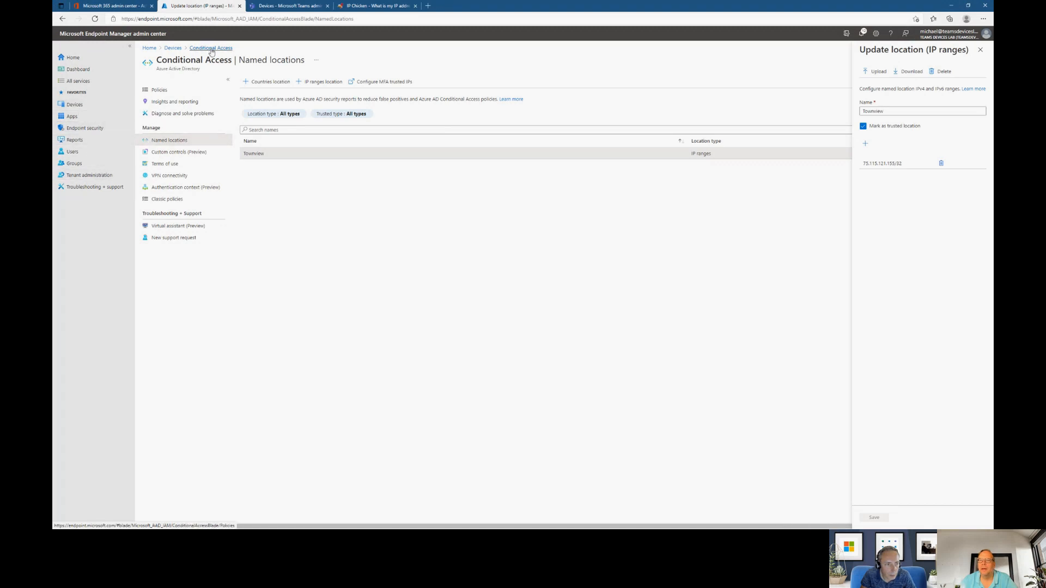
- Review the users, cloud apps and conditions of the "Block Teams Rooms sign ins from untrusted locations" policy
click(160, 90)
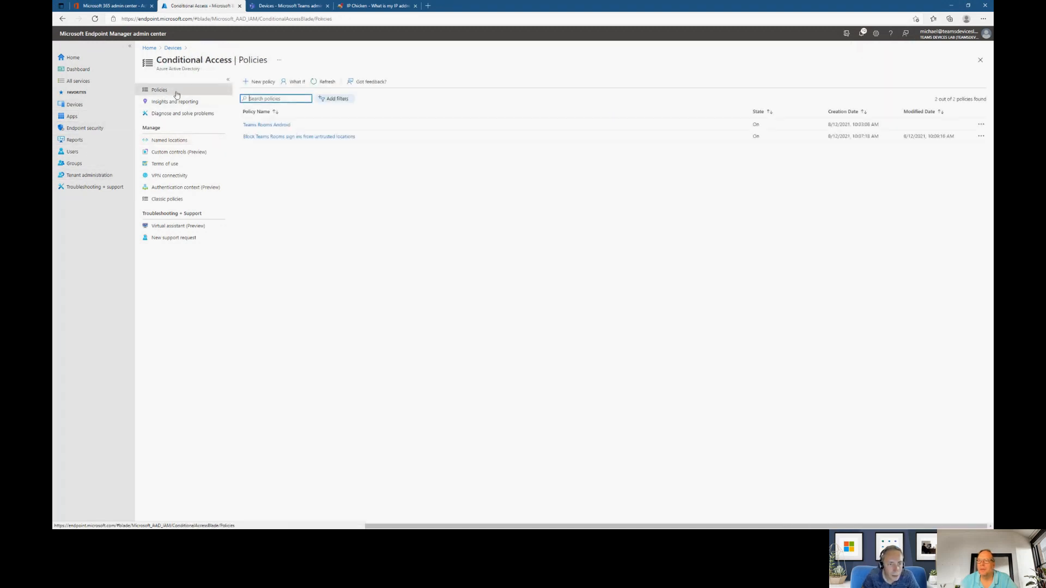
click(285, 137)
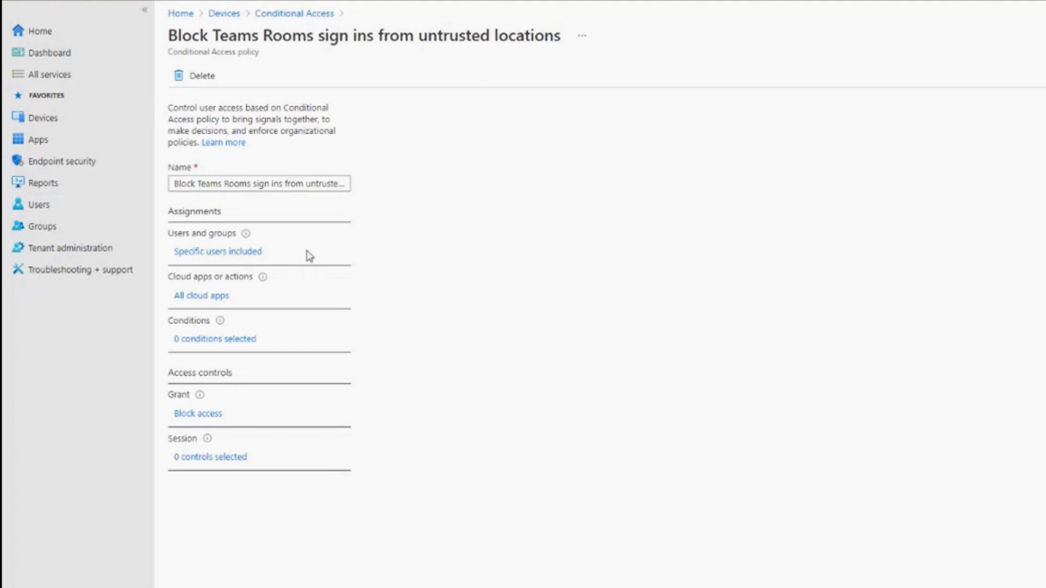
click(213, 254)
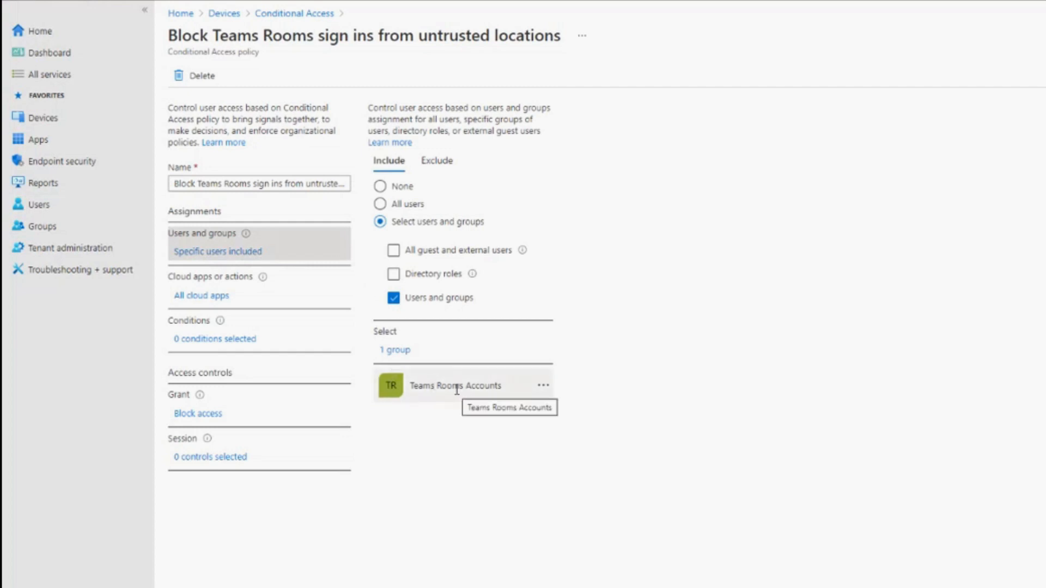
click(214, 298)
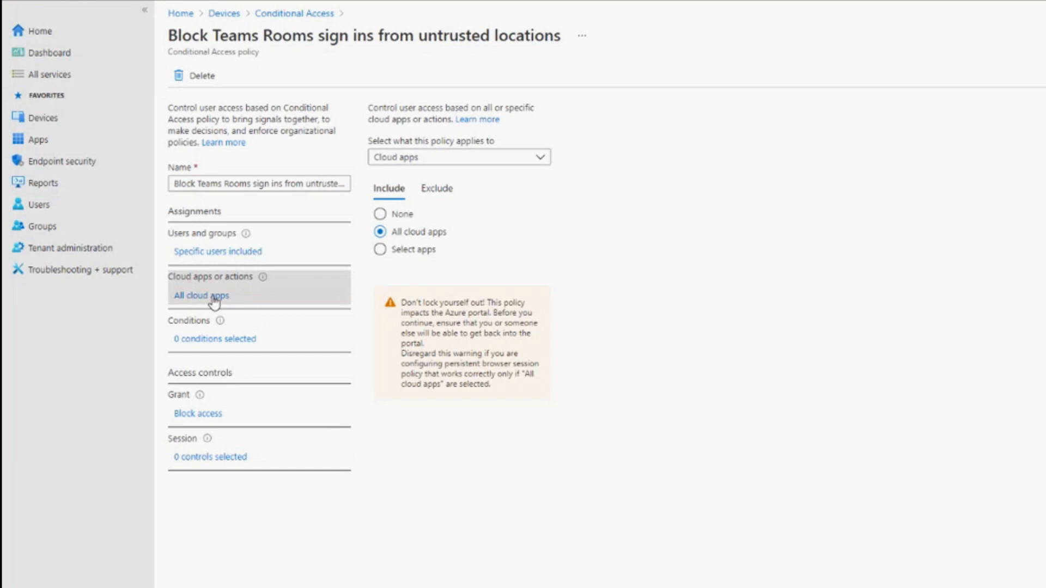
click(224, 340)
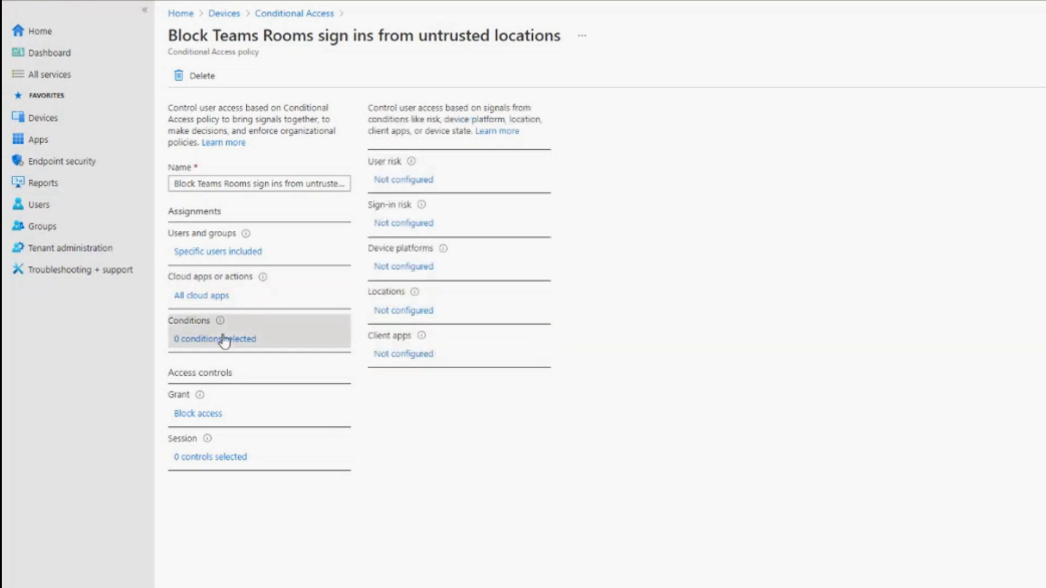
- Configure the policy's Locations condition to include any location but exclude the selected location Townview, and save the policy
click(407, 312)
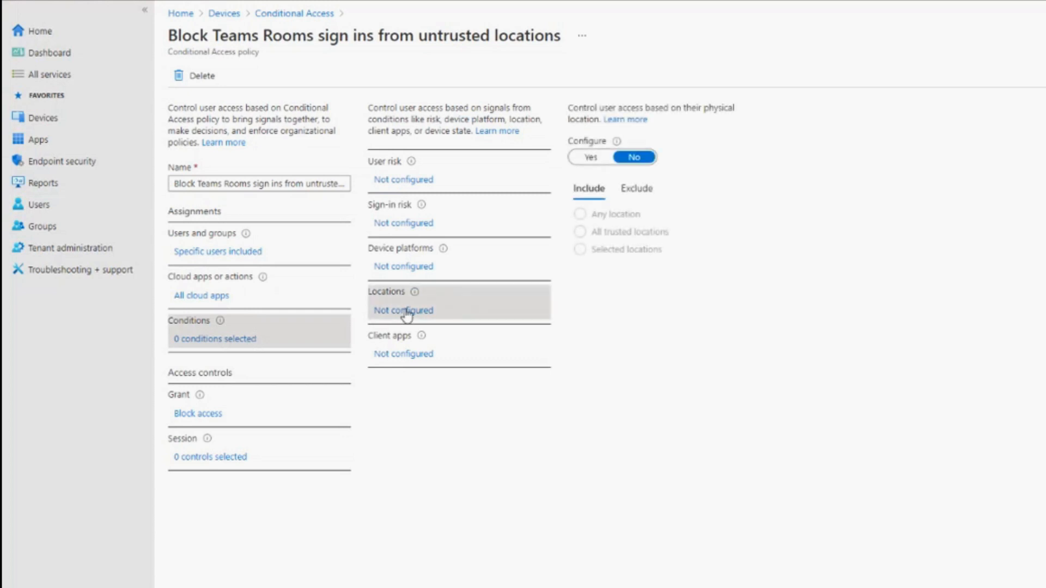
click(598, 158)
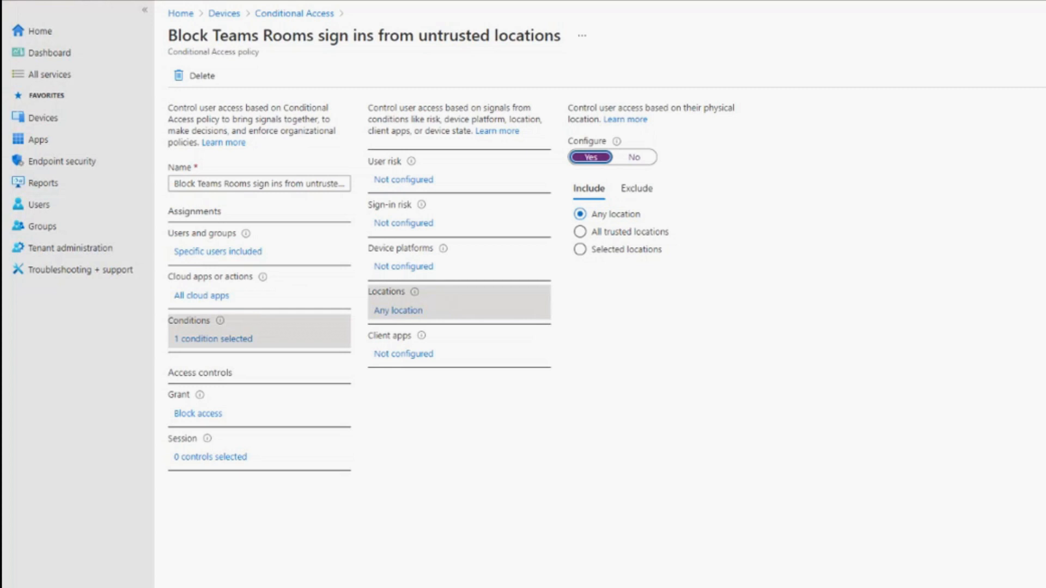
click(636, 188)
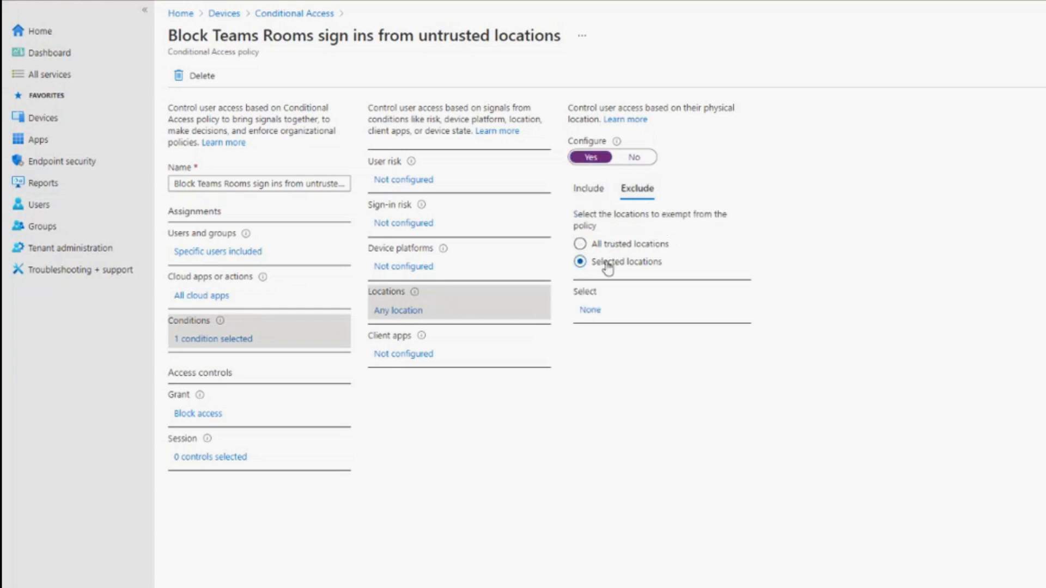
click(583, 311)
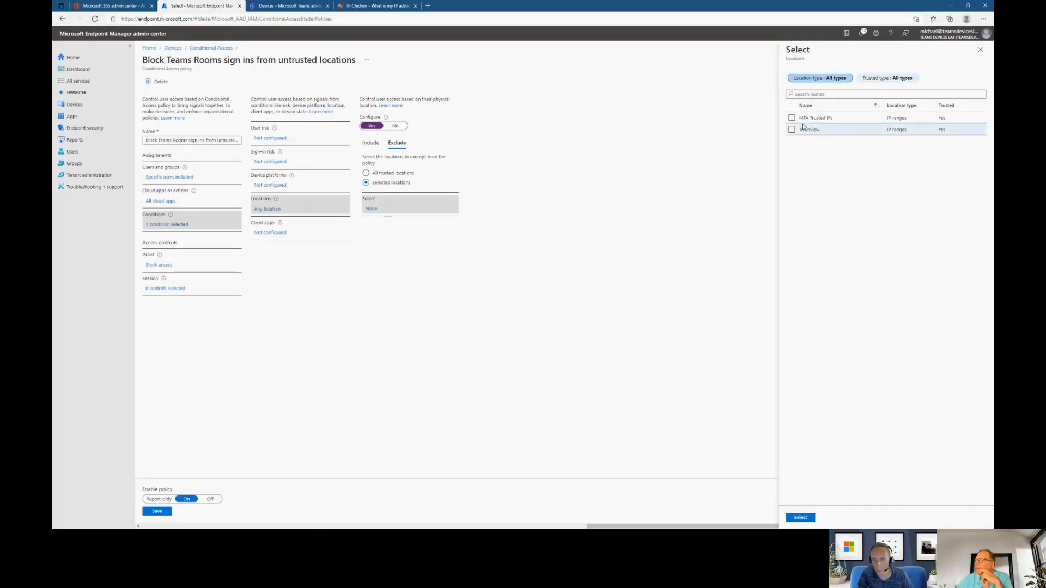
click(791, 129)
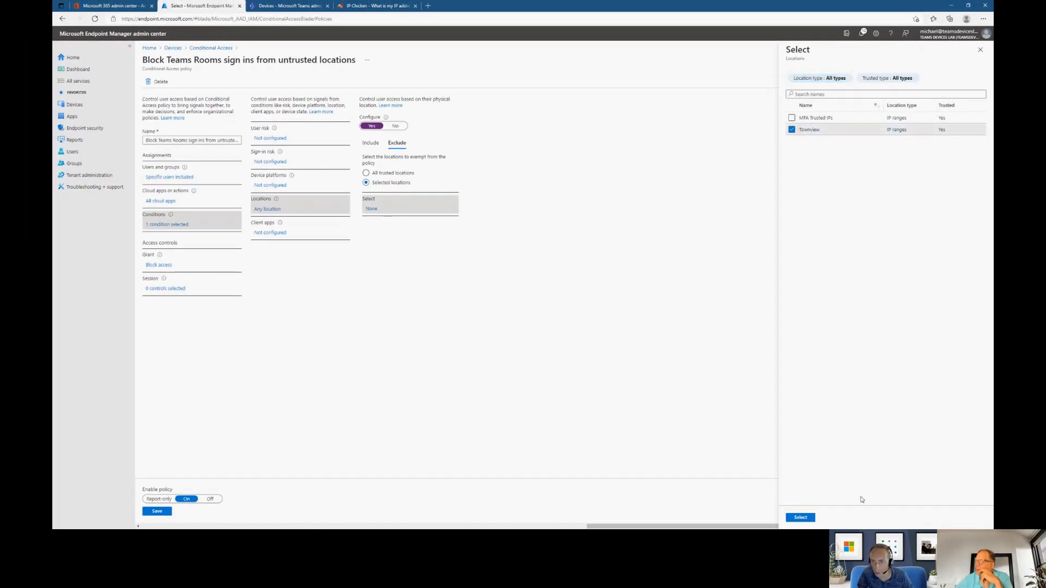
click(801, 518)
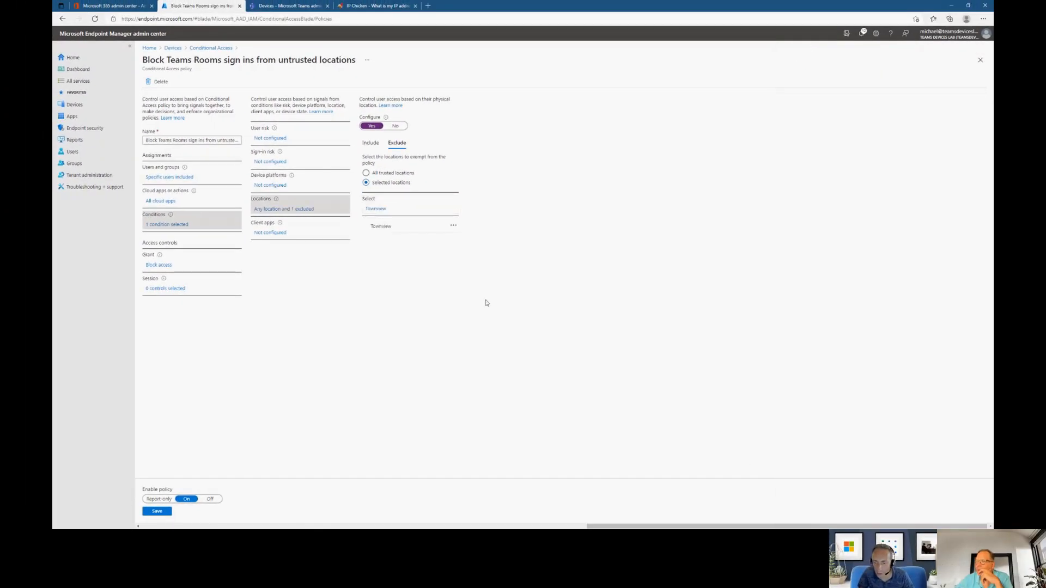
click(157, 512)
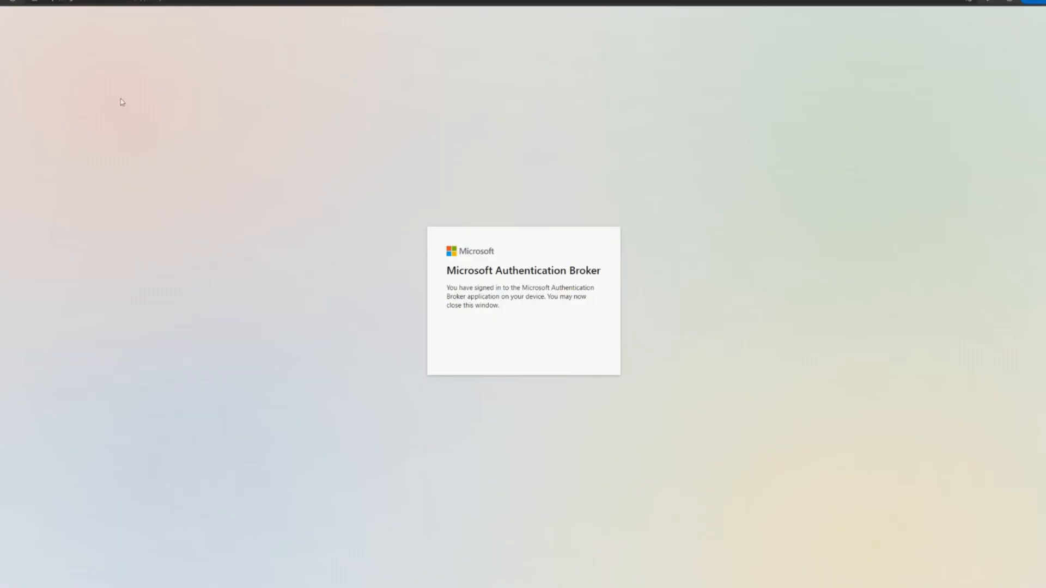
- Reopen microsoft.com/devicelogin in the InPrivate window and submit the room device's new sign-in code
click(112, 1)
text(microsoft.c)
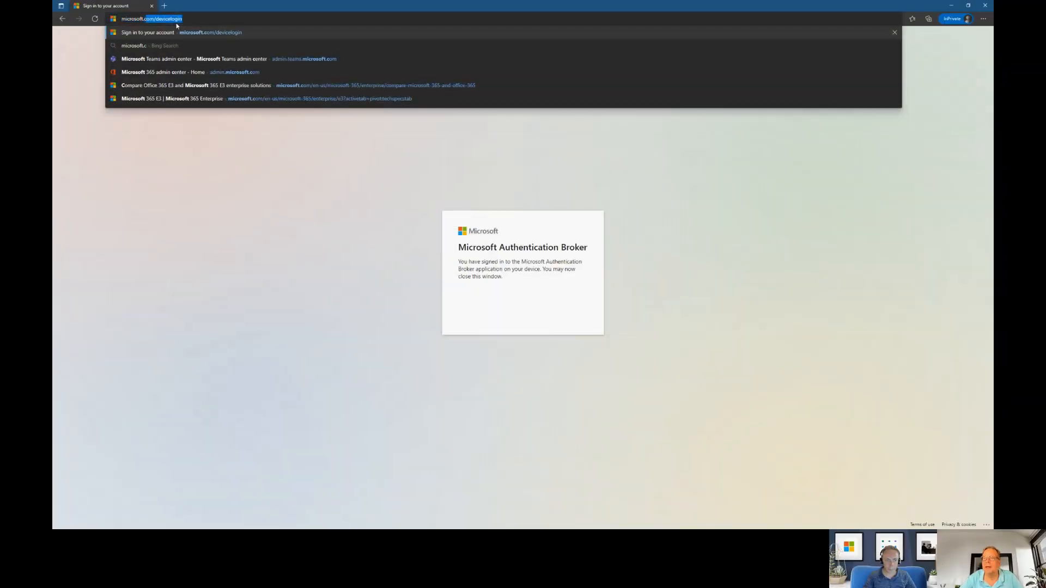
key(Return)
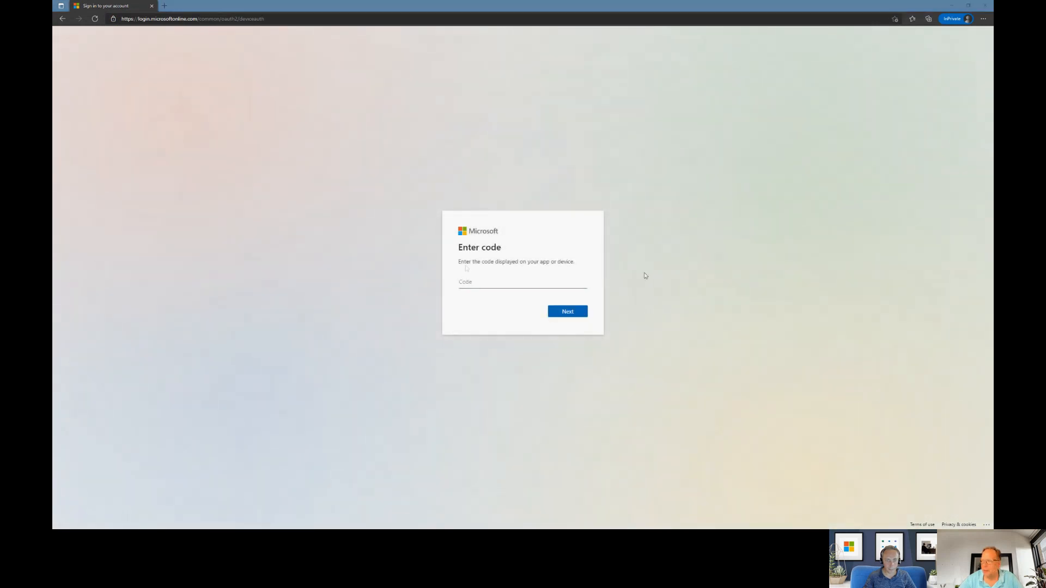
click(482, 276)
key(ctrl+v)
click(577, 313)
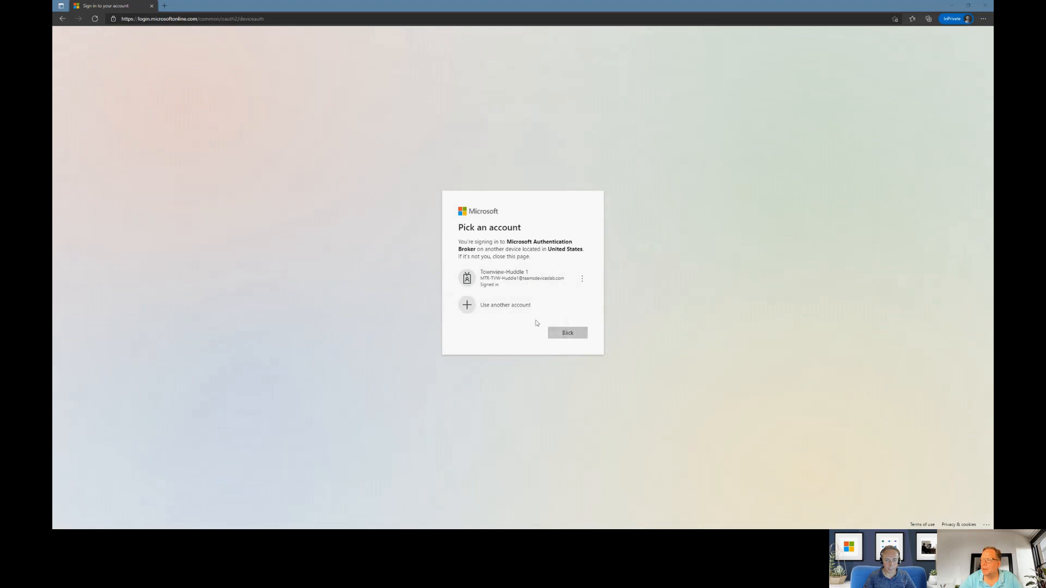
- Sign in with another account using the room account's e-mail and password, and approve the sign-in to Microsoft Authentication Broker
click(487, 312)
click(488, 265)
key(ctrl+v)
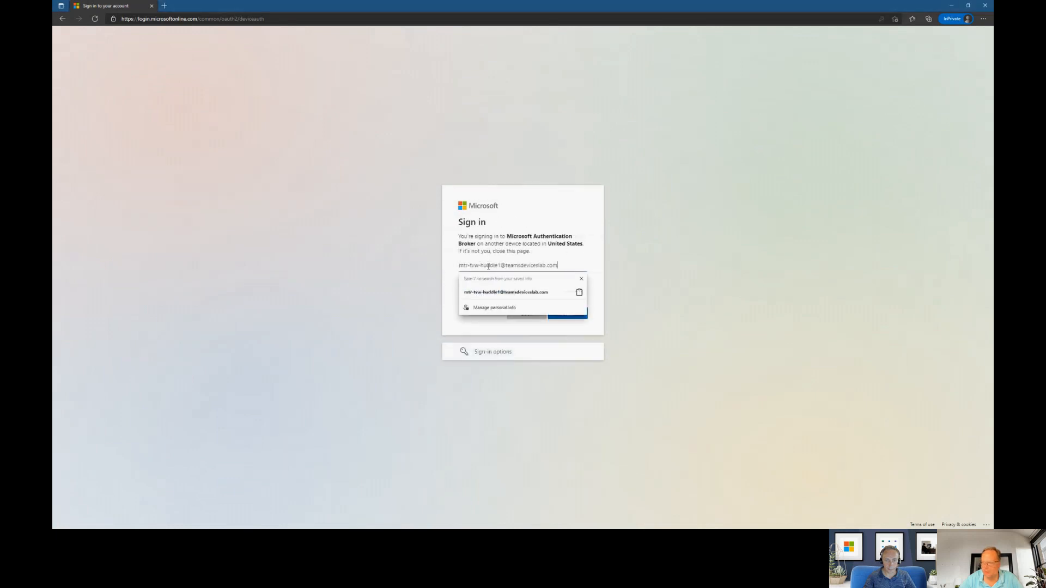
click(589, 297)
click(568, 313)
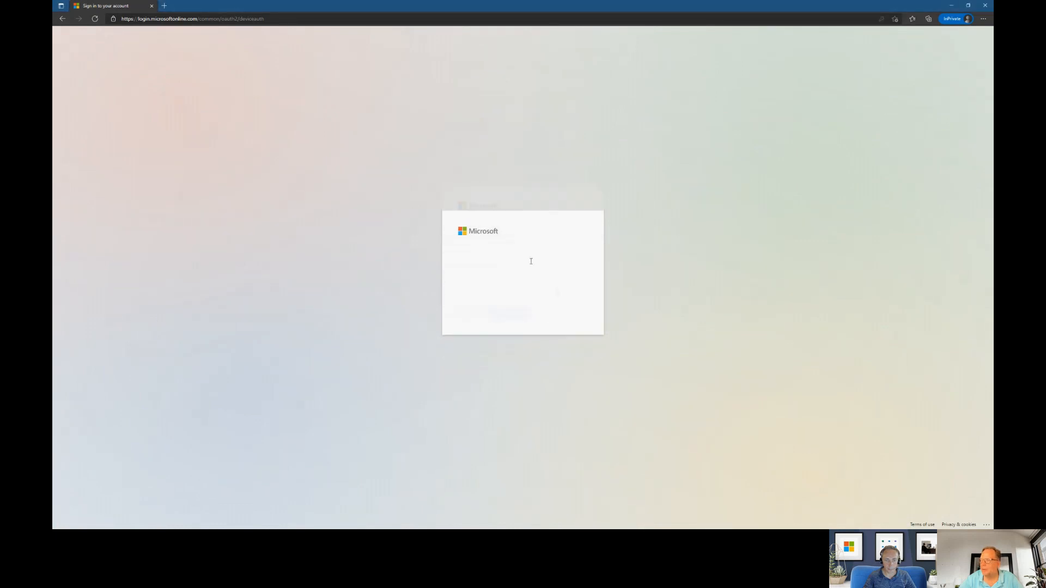
click(499, 277)
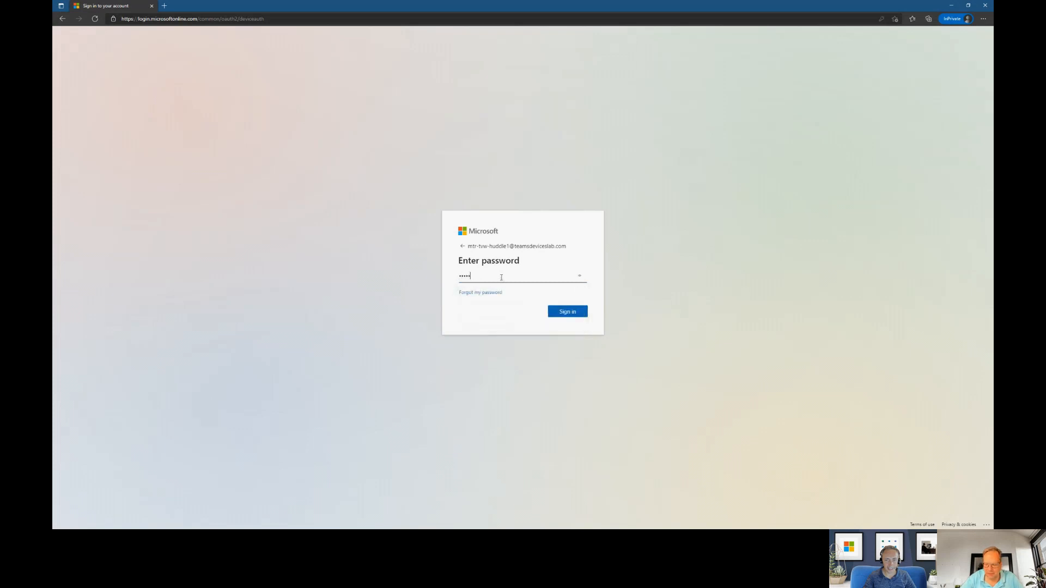
key(Return)
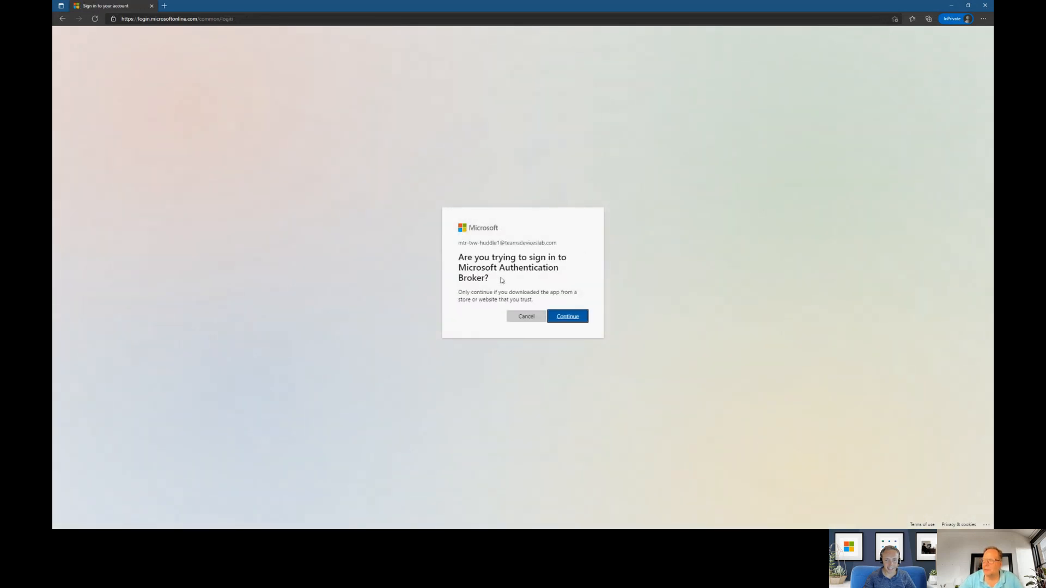
click(568, 319)
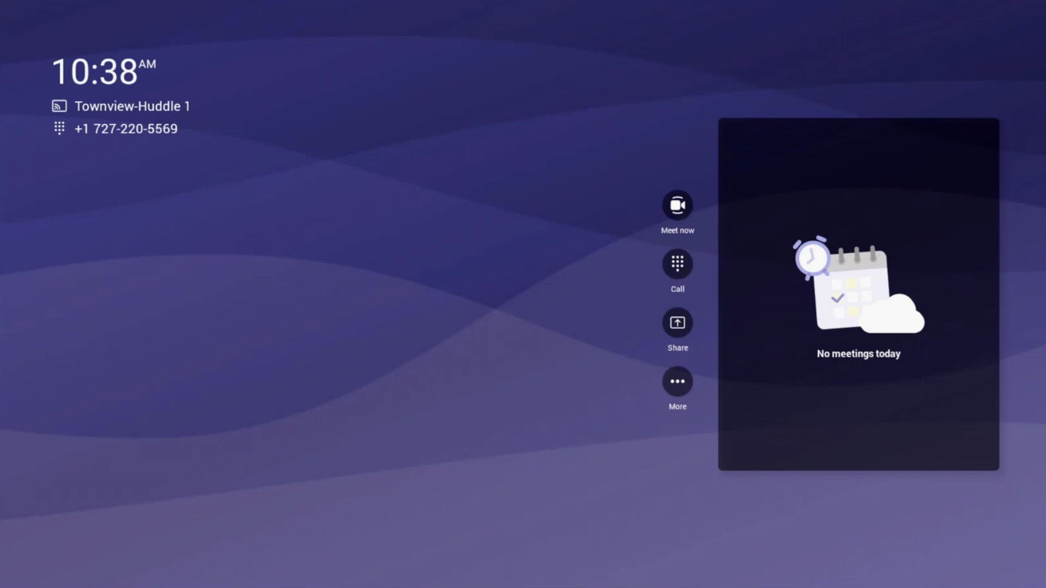
- Start an instant meeting from the home screen of the Townview-Huddle 1 room device
click(678, 205)
click(440, 127)
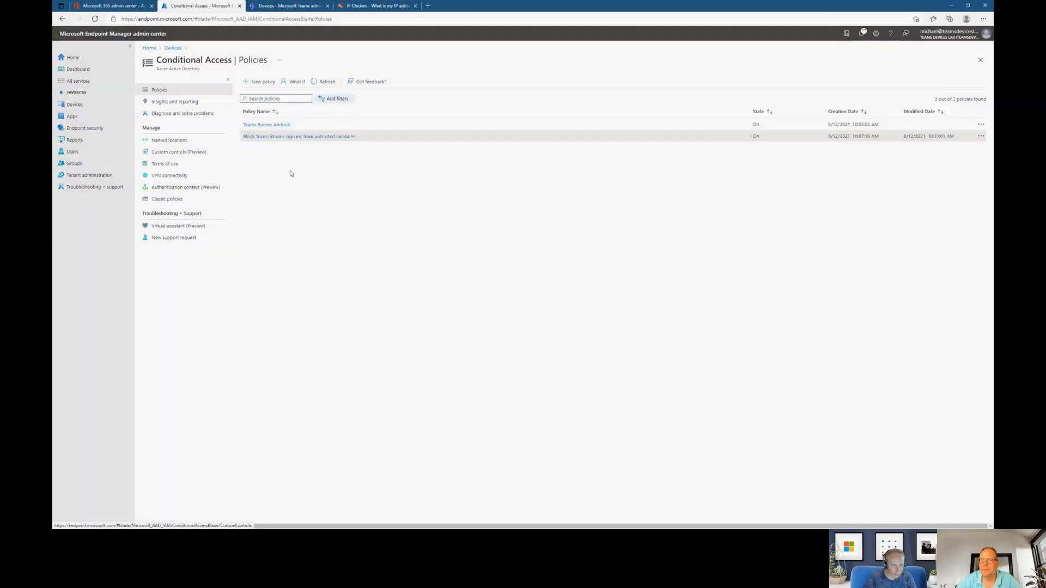
- Check Endpoint Manager for the enrolled room device in the refreshed Android devices list and the All devices list
click(104, 109)
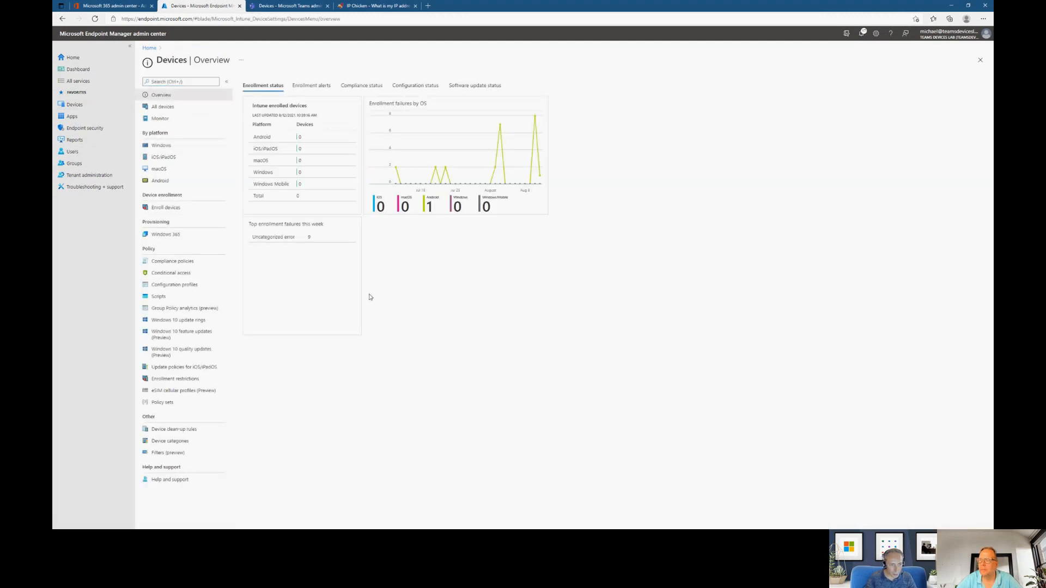
click(176, 113)
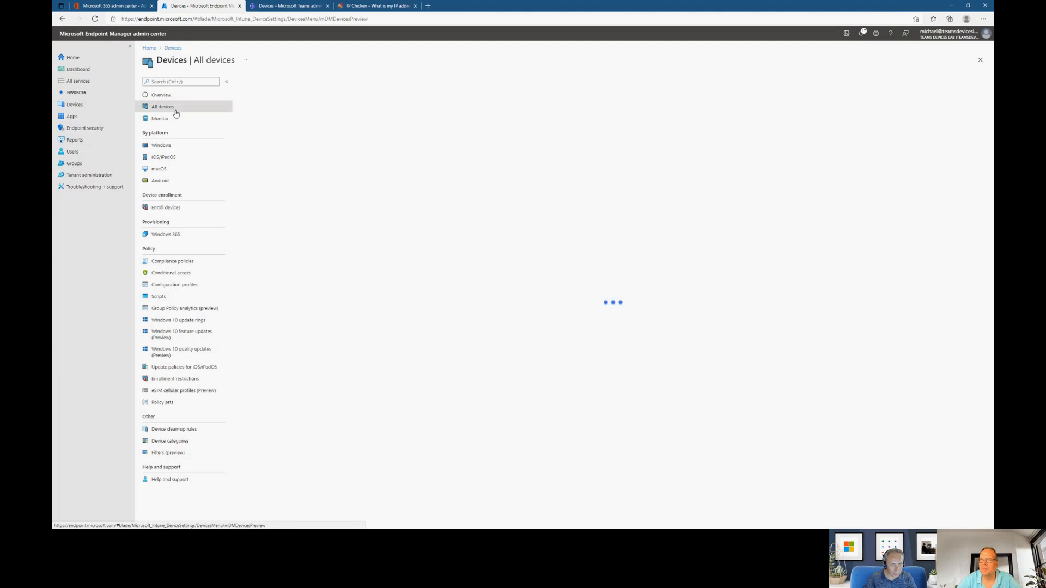
click(159, 180)
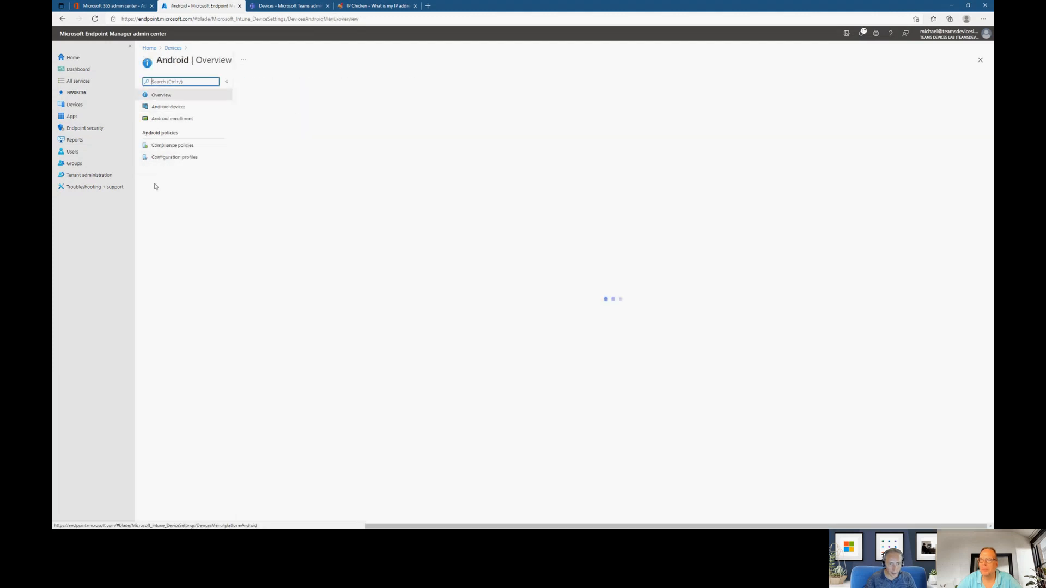
click(181, 107)
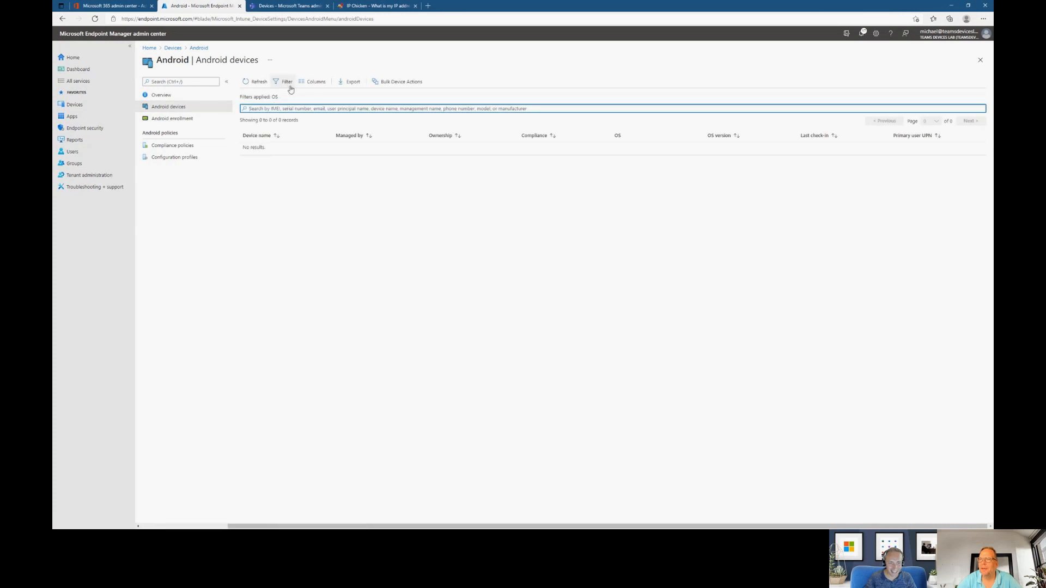
click(255, 82)
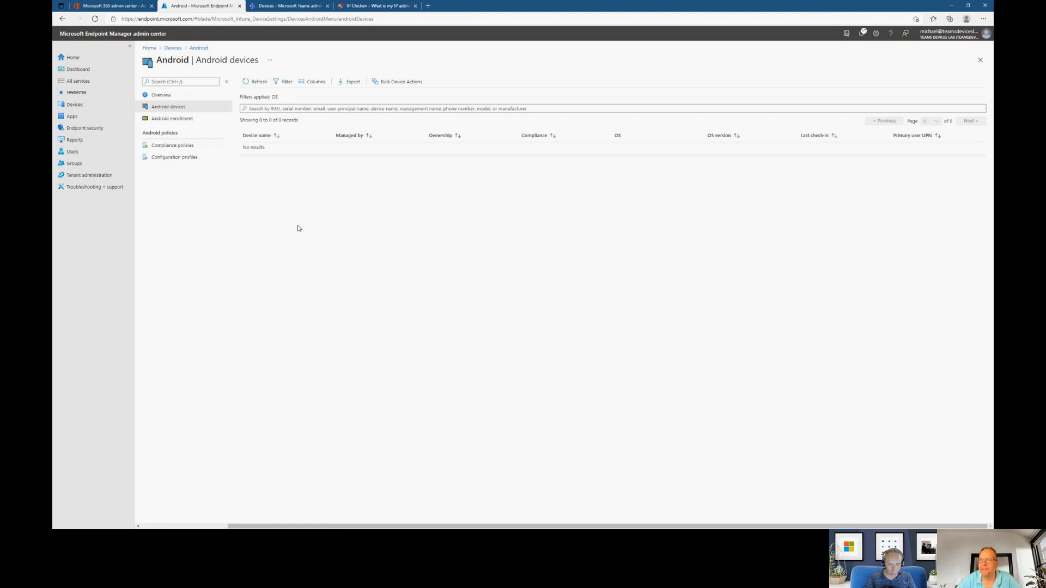
click(172, 48)
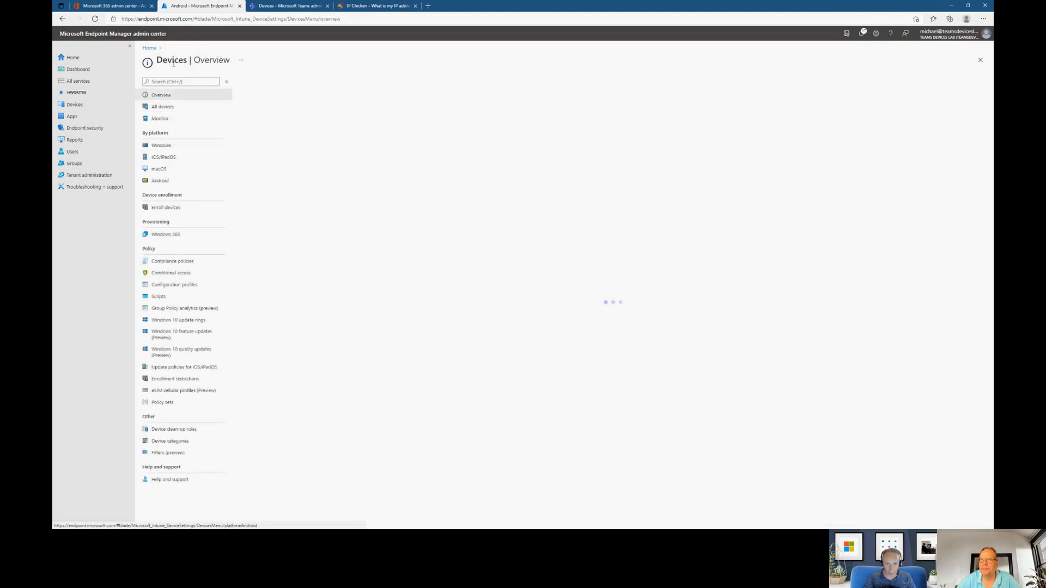
click(169, 109)
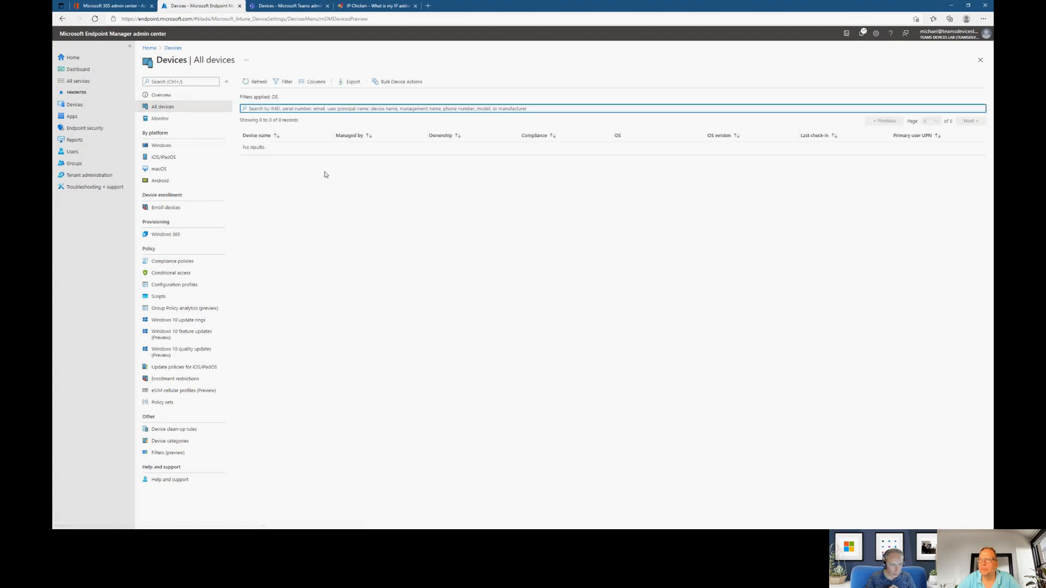
- Open portal.azure.com in a new browser tab and go to the device list in Azure Active Directory
click(428, 6)
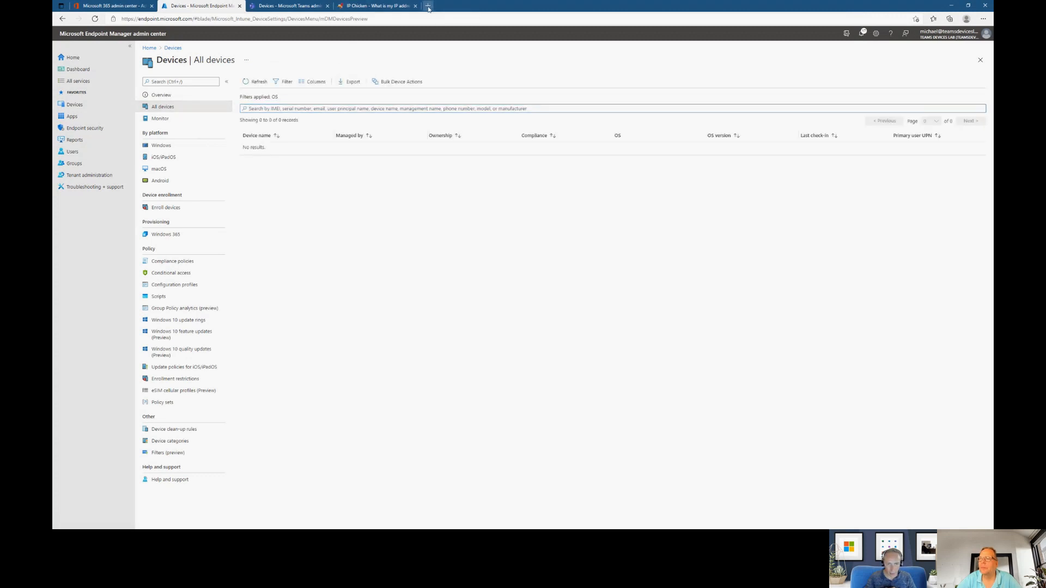
text(portal.azure)
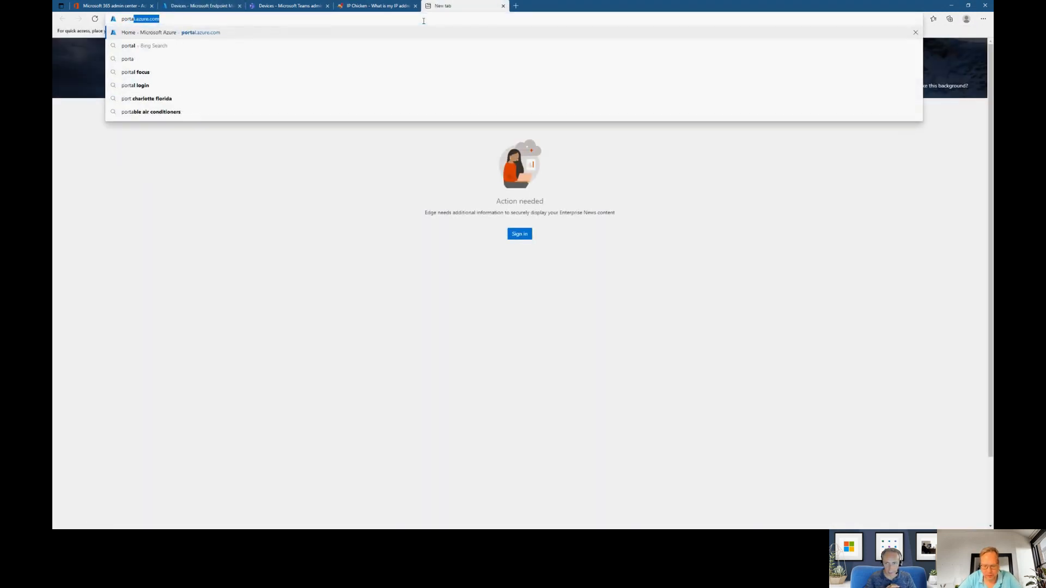
text(.com)
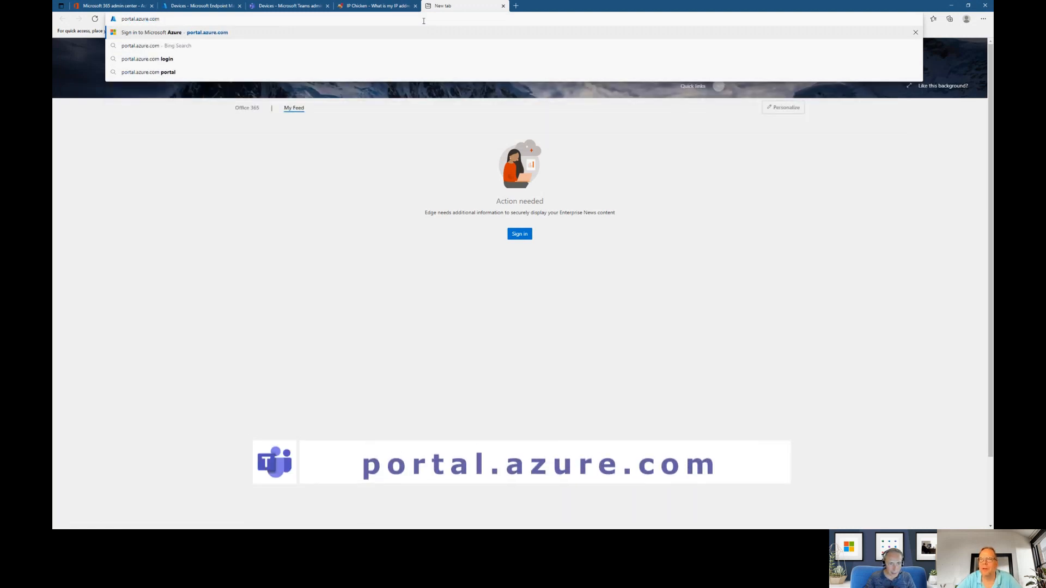
key(Return)
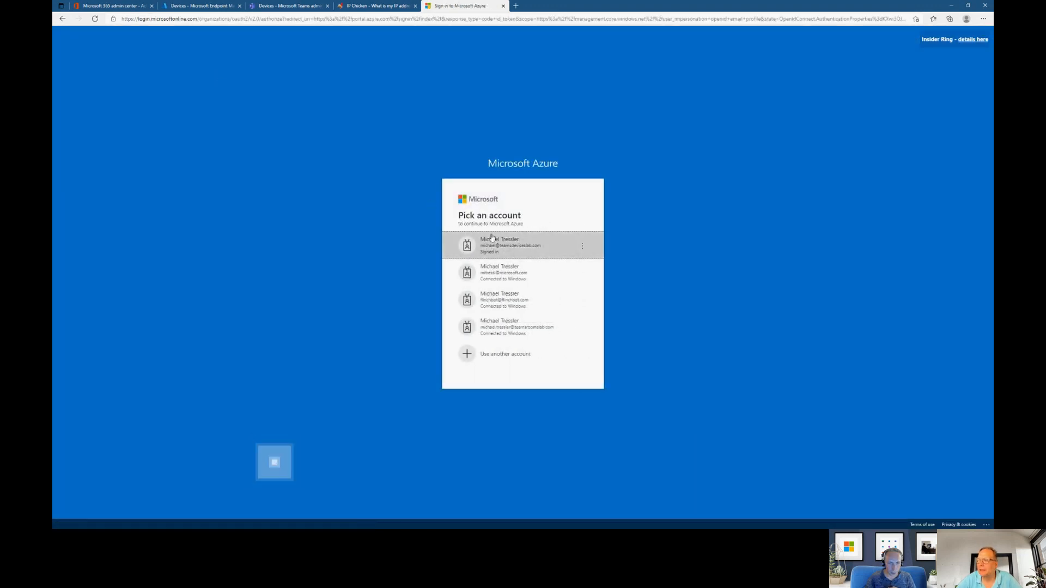
click(492, 238)
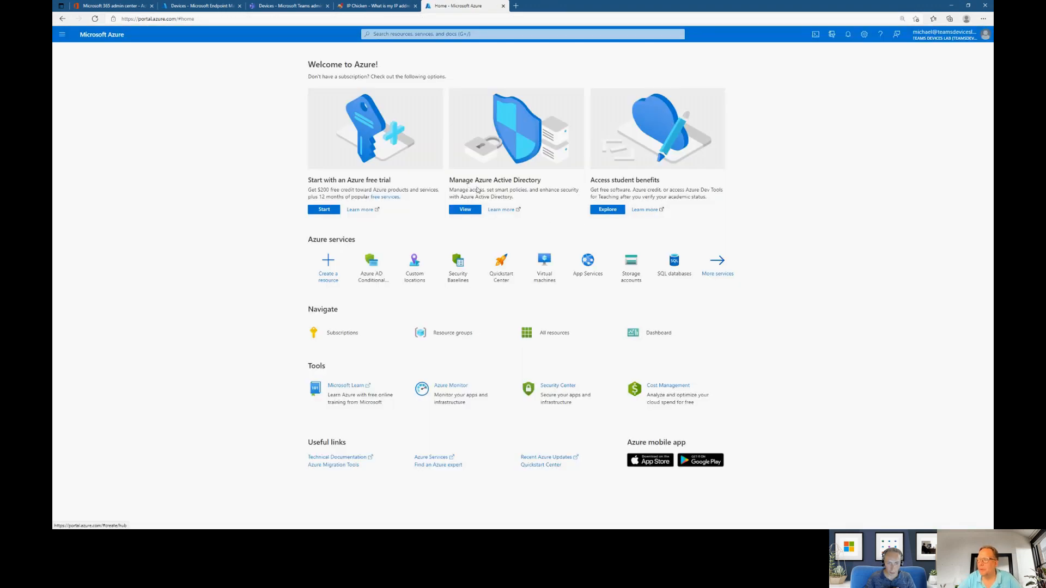
click(466, 210)
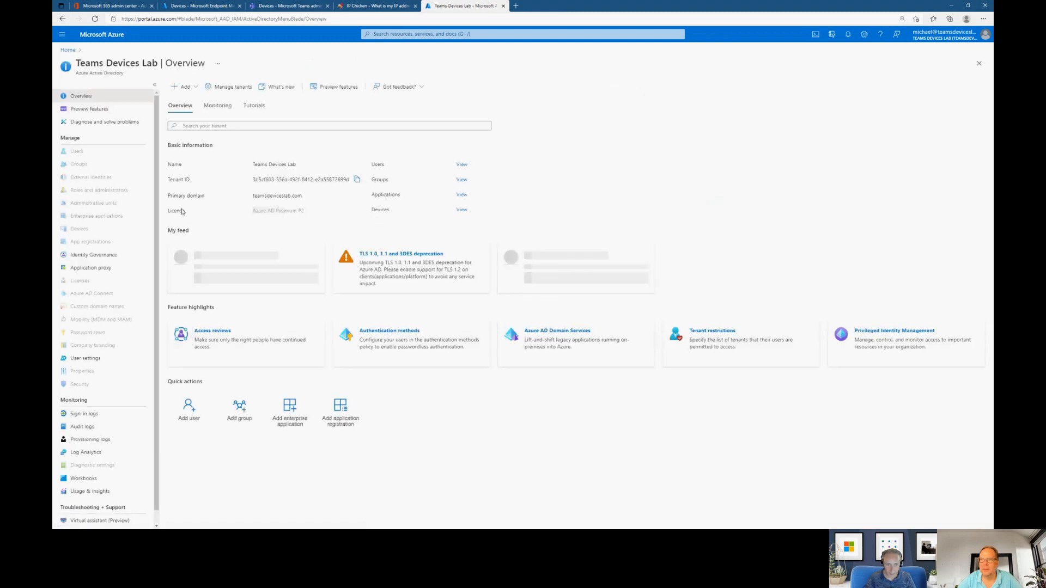
click(139, 229)
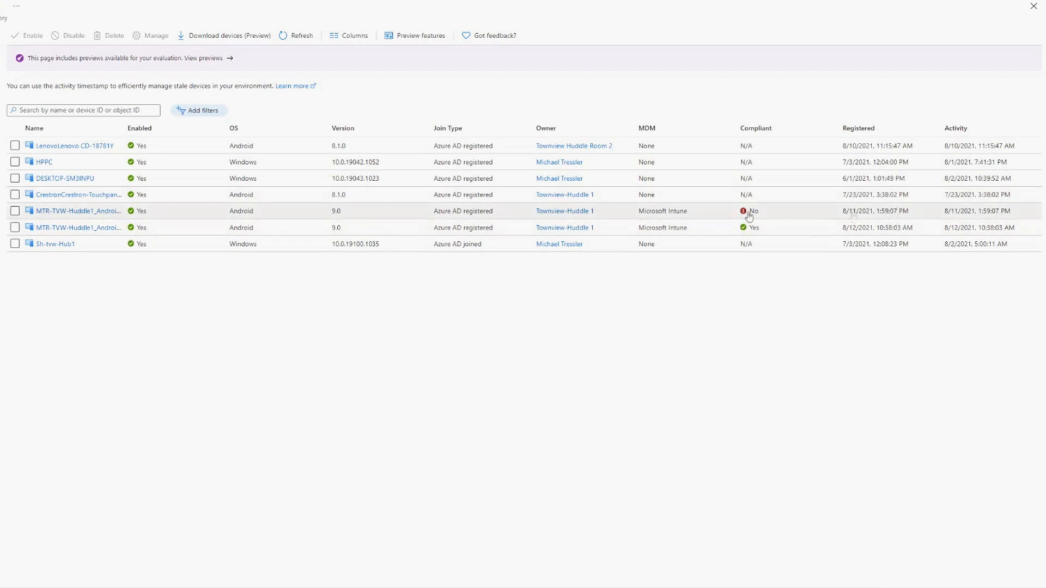
- Delete the non-compliant MTR-TVW-Huddle1 Android device registered on 8/11/2021 from Azure Active Directory
click(15, 211)
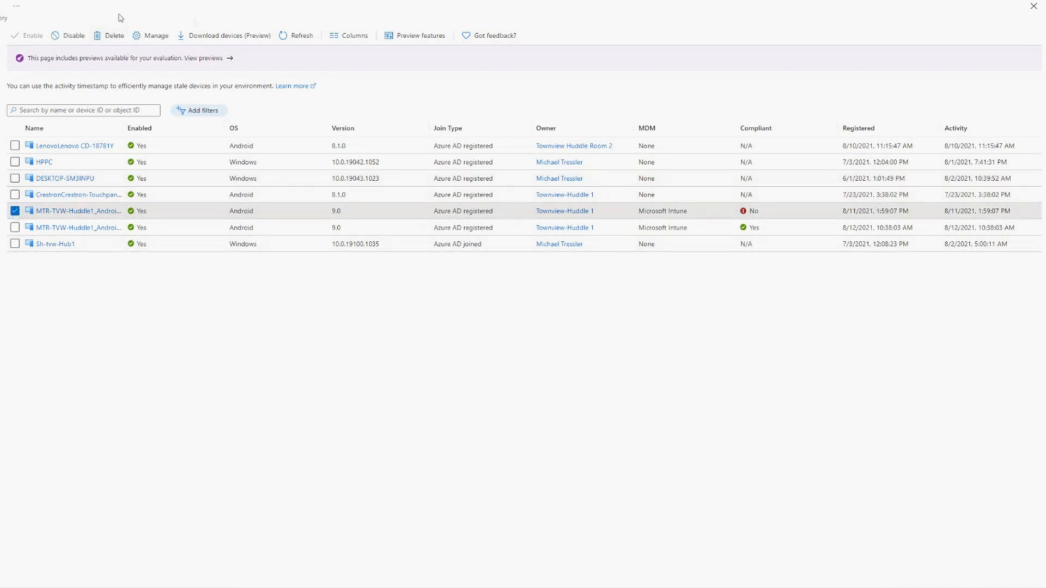
click(101, 37)
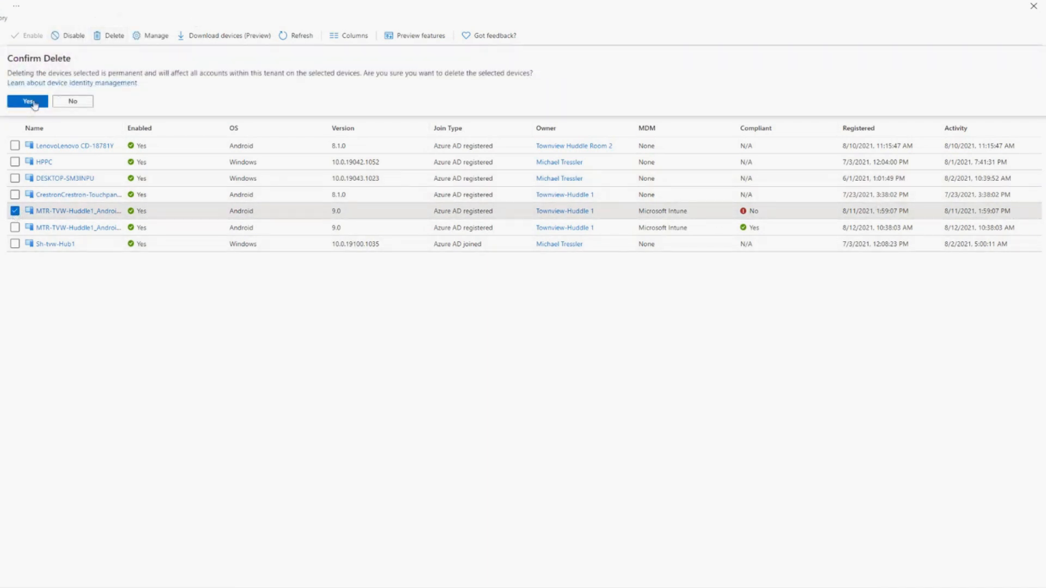
click(32, 102)
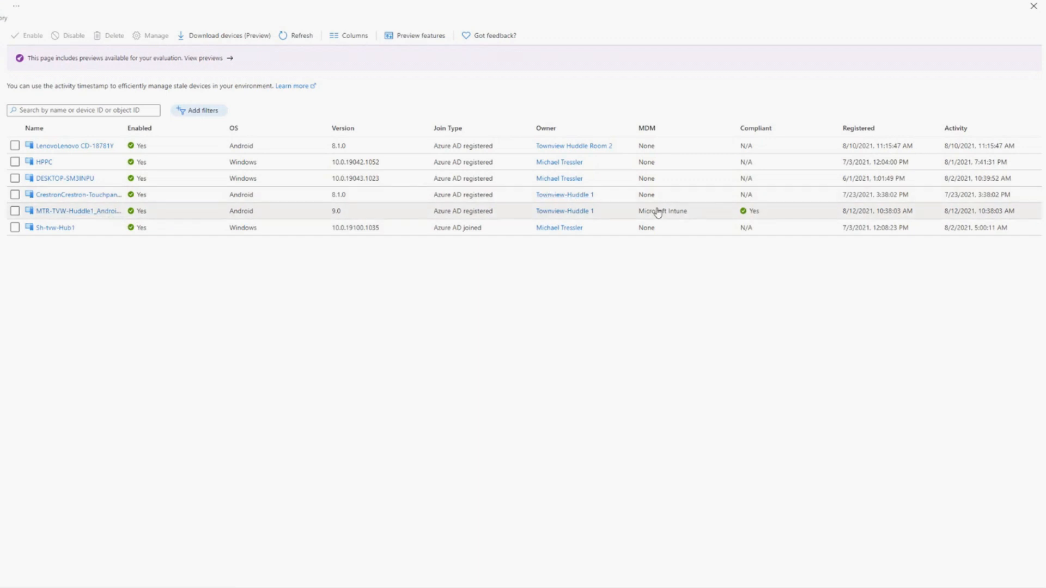
- Examine the MDM entry of the remaining MTR-TVW-Huddle1 device in Azure AD and recheck the All devices list in Endpoint Manager
drag(658, 212, 690, 218)
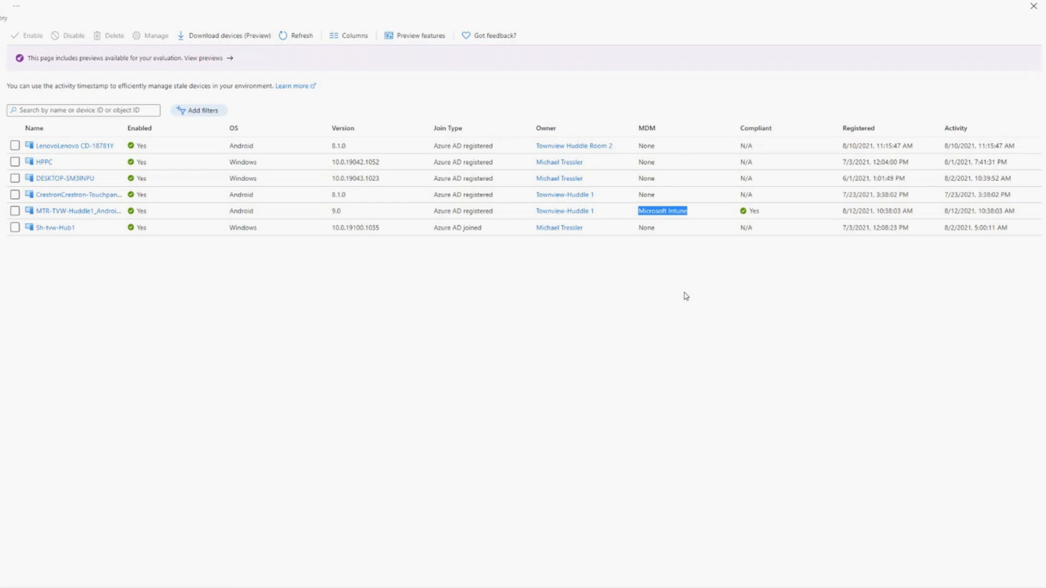
click(671, 279)
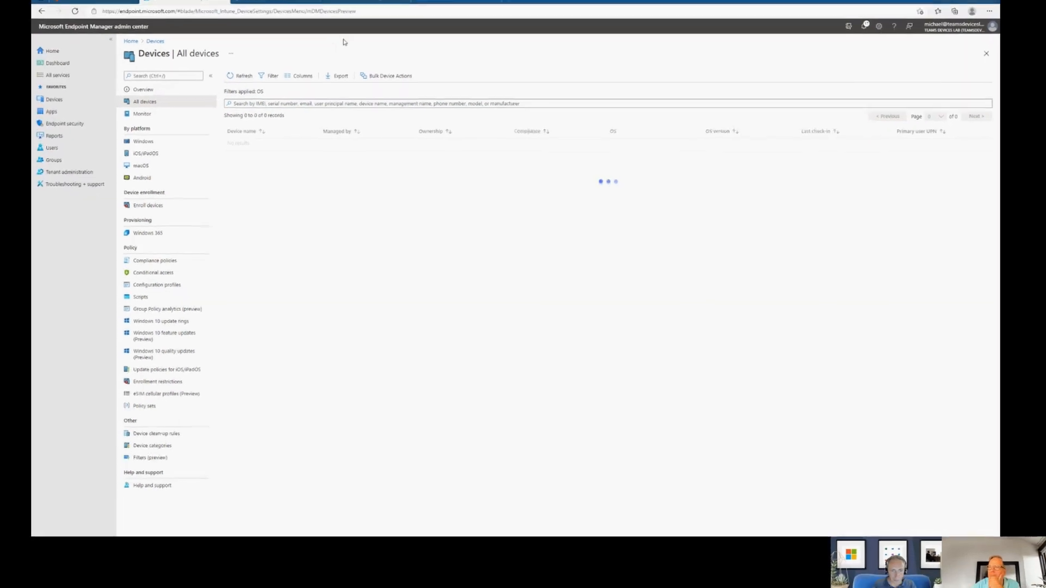
click(453, 6)
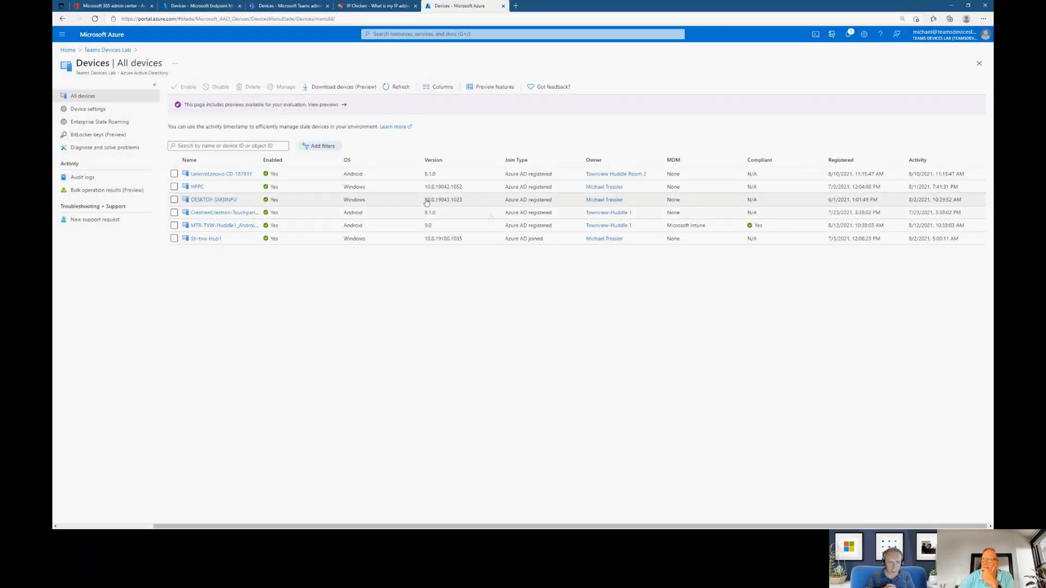
drag(664, 225, 714, 226)
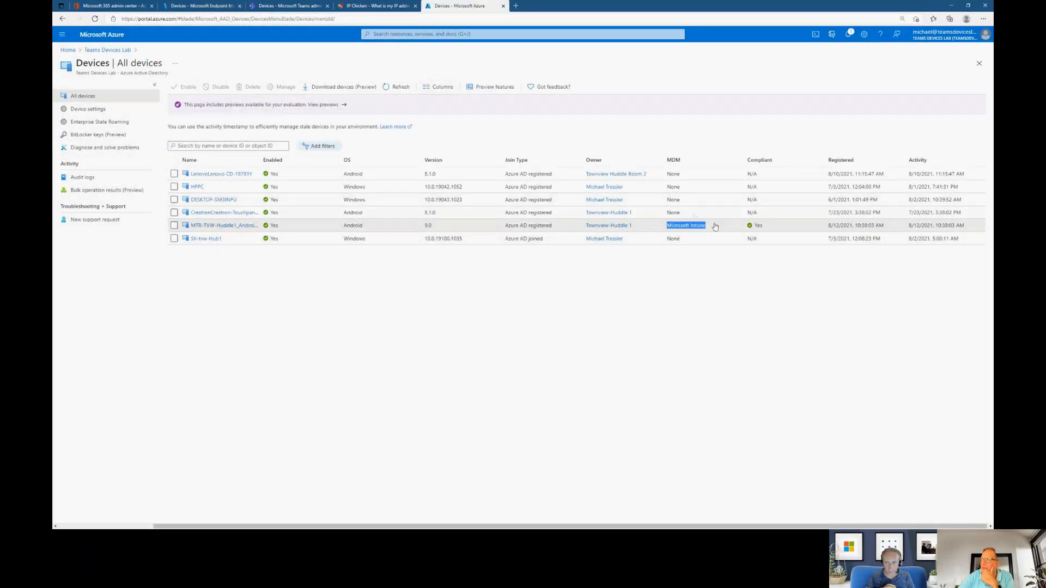
click(674, 159)
click(691, 164)
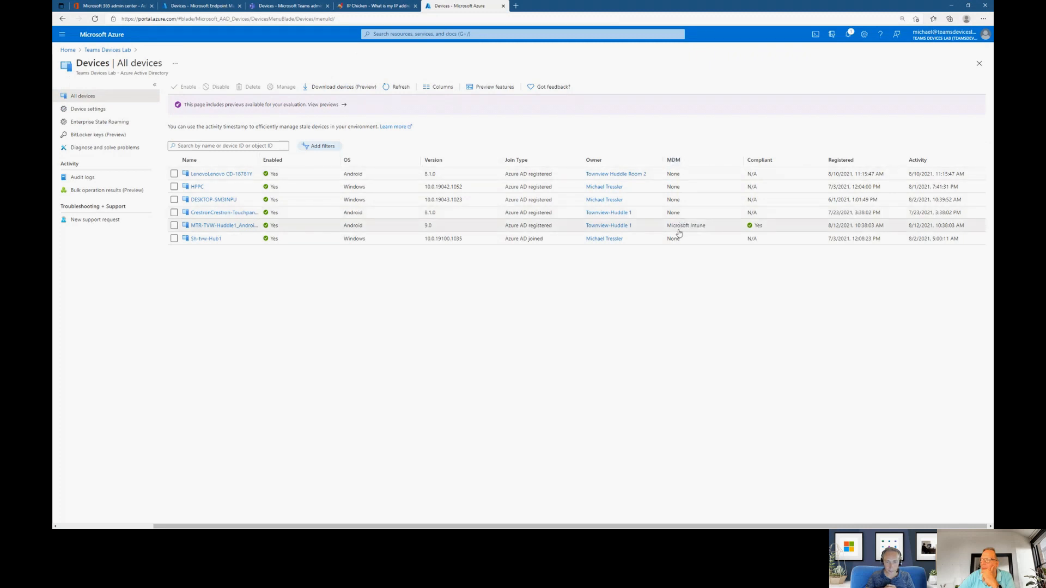